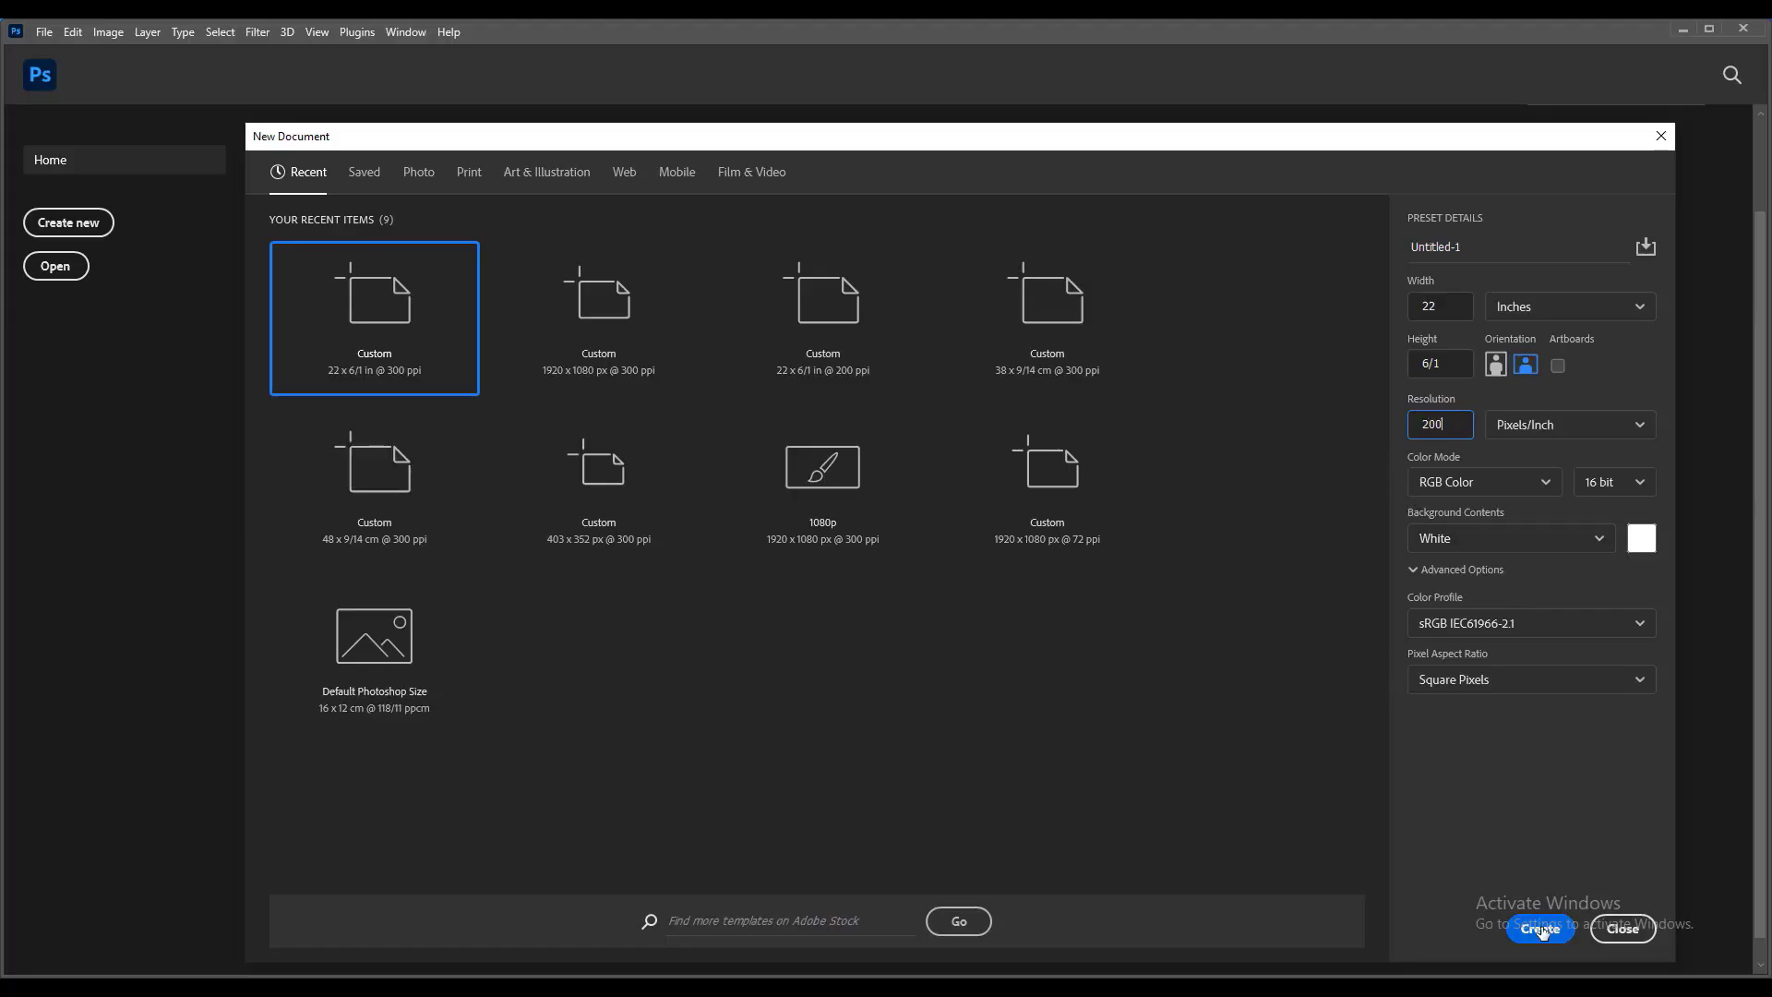
Step: Create a 22 × 6.1 inch RGB document at 200 ppi and place photo IMG_4361 at the canvas's left end
click(1541, 929)
key(alt+Tab)
drag(1713, 534, 261, 538)
key(Return)
Step: Place photo IMG_4362 so it overlaps the first photo, and lower its opacity to about 51%
key(alt+Tab)
drag(1338, 569, 652, 576)
click(1671, 450)
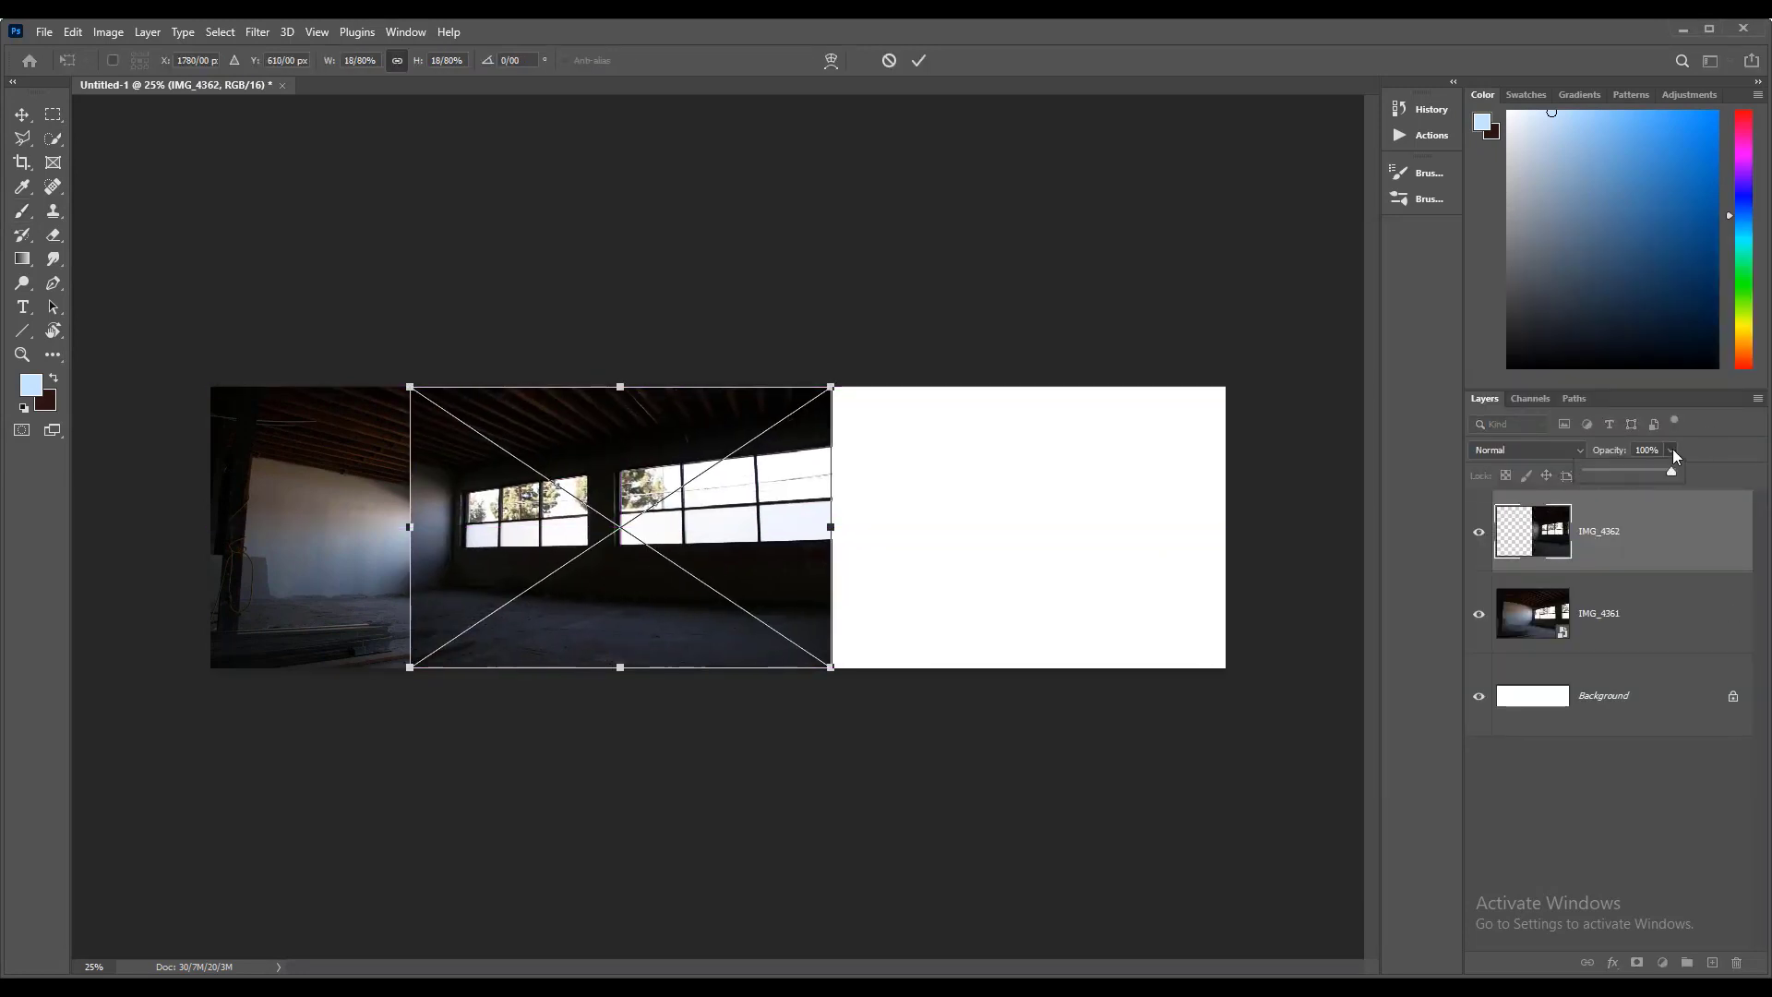
drag(1676, 471, 1632, 475)
Step: Move, enlarge and distort IMG_4362 so its windows and ceiling line up with those in IMG_4361
drag(479, 552, 447, 565)
drag(588, 399, 588, 388)
drag(584, 595, 598, 595)
drag(815, 386, 809, 394)
drag(703, 570, 700, 574)
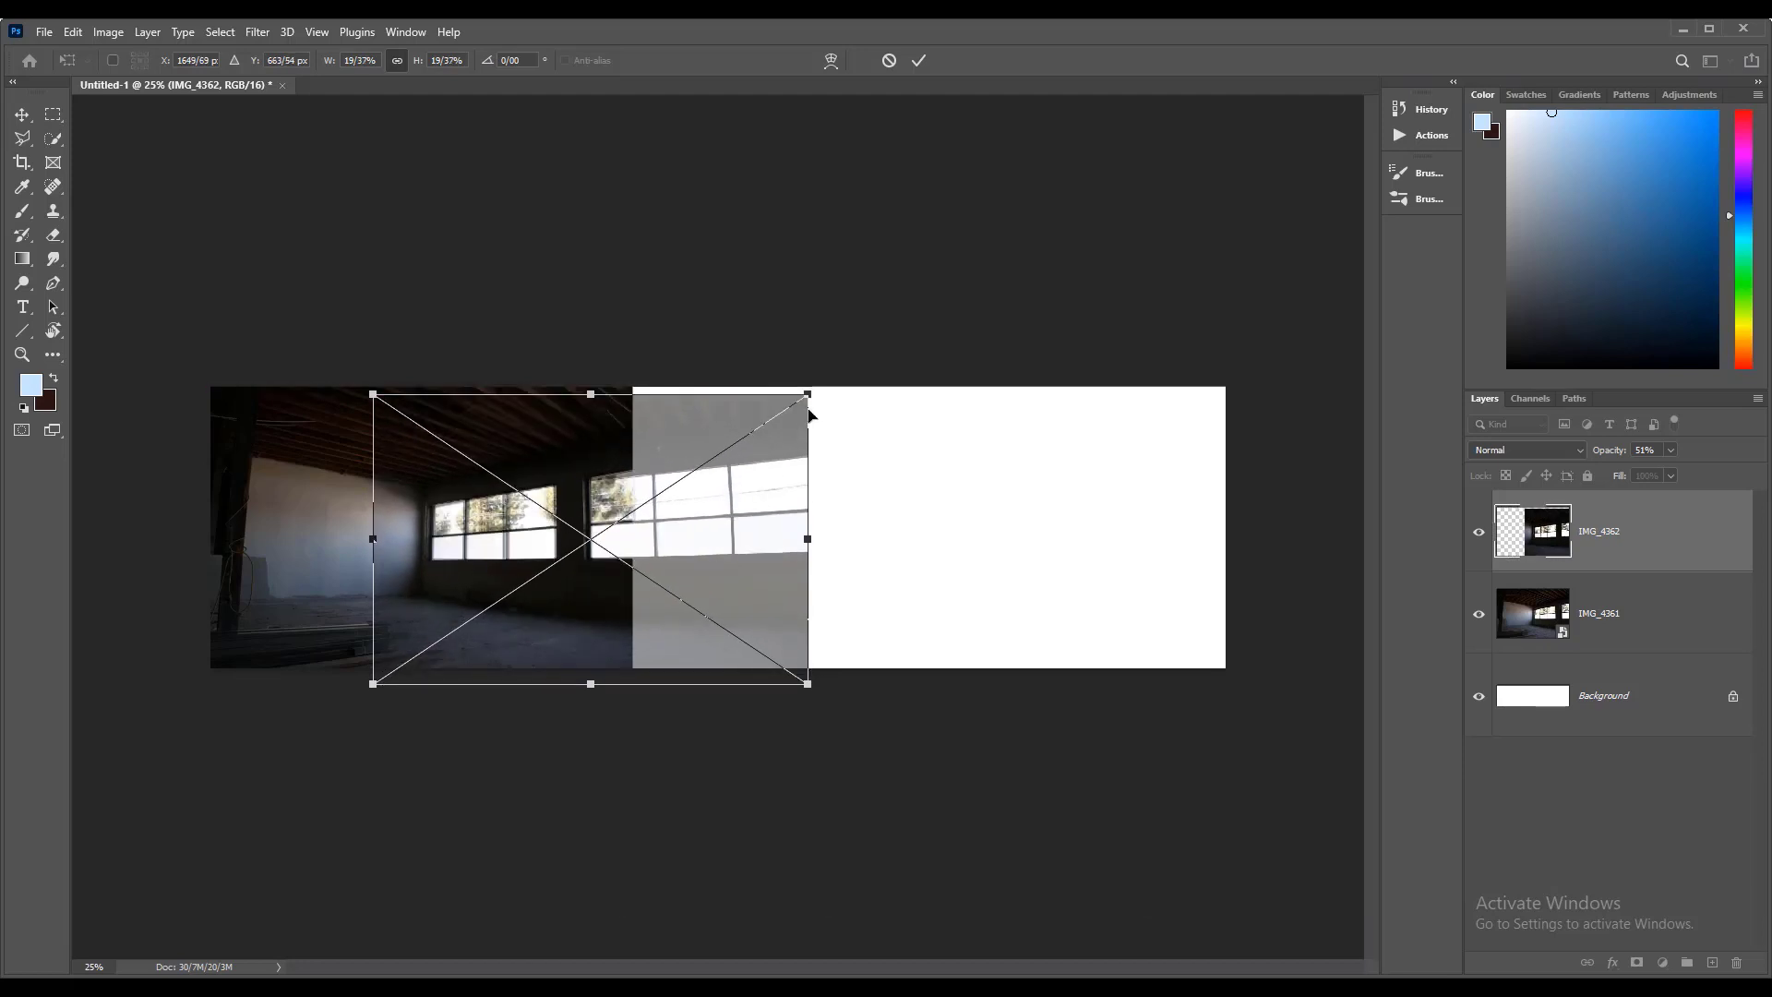
drag(810, 397, 814, 383)
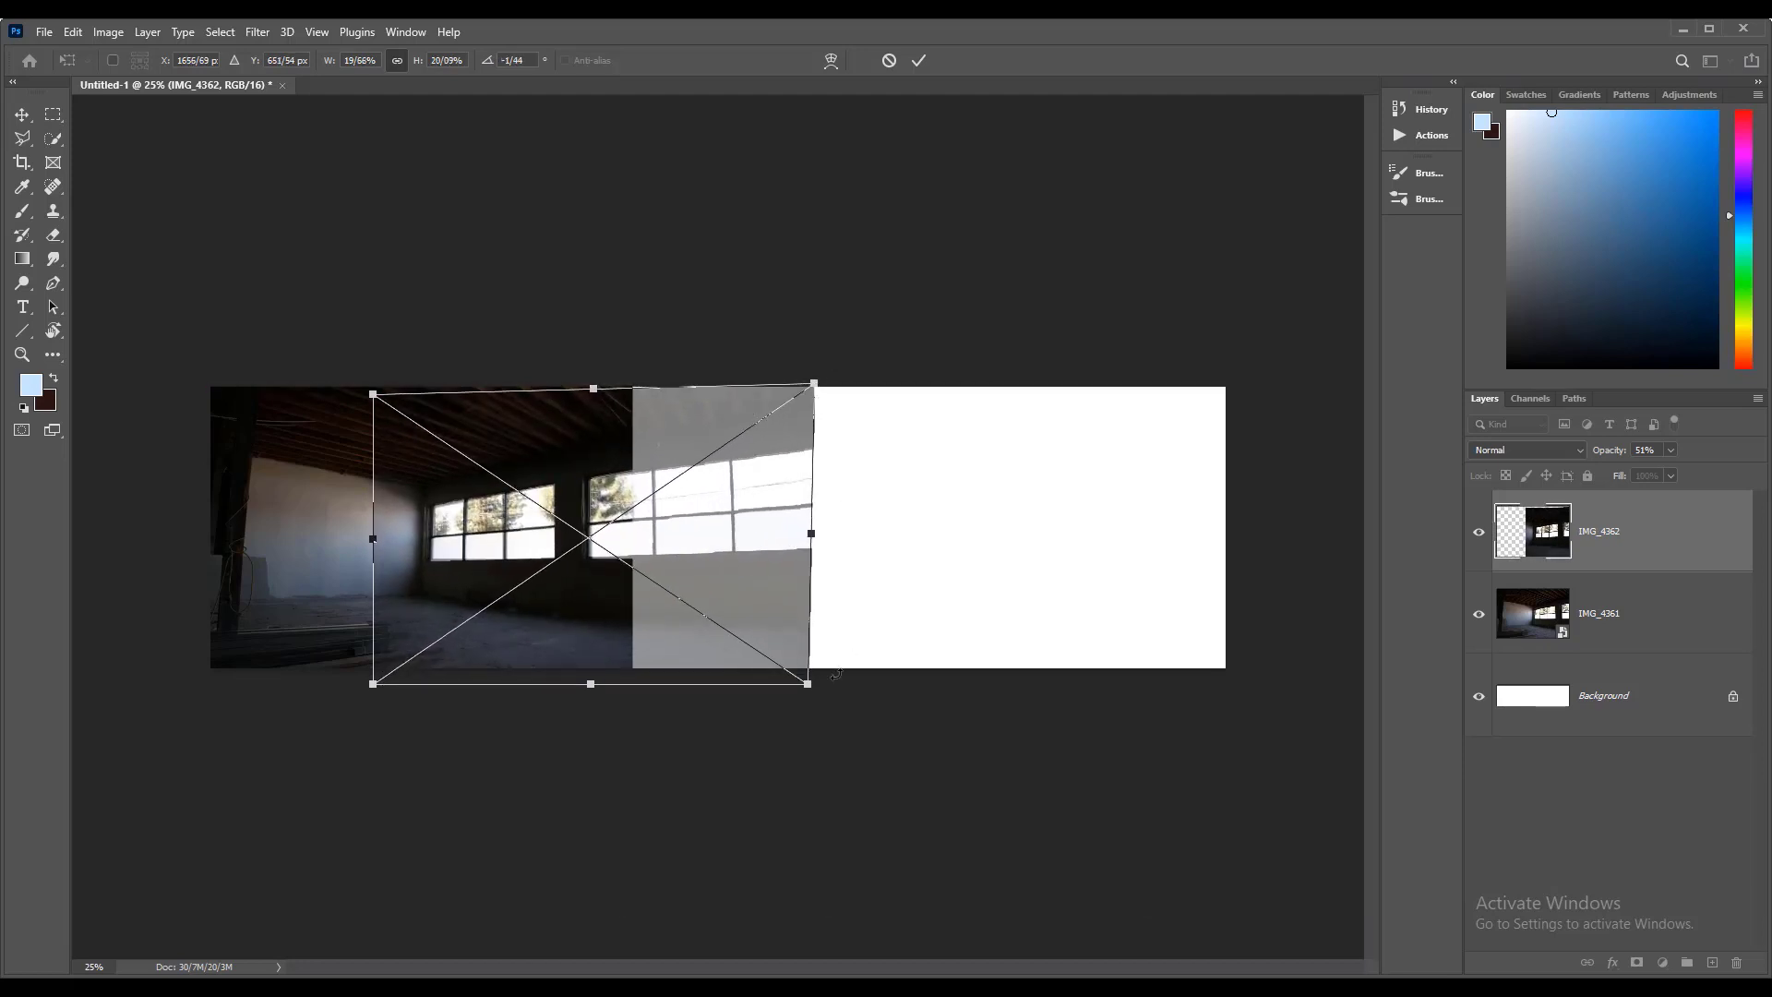
drag(809, 691, 814, 694)
drag(543, 639, 547, 637)
key(Return)
Step: Restore IMG_4362 to full opacity and erase its left edge to blend the seam with IMG_4361
key(0)
key(e)
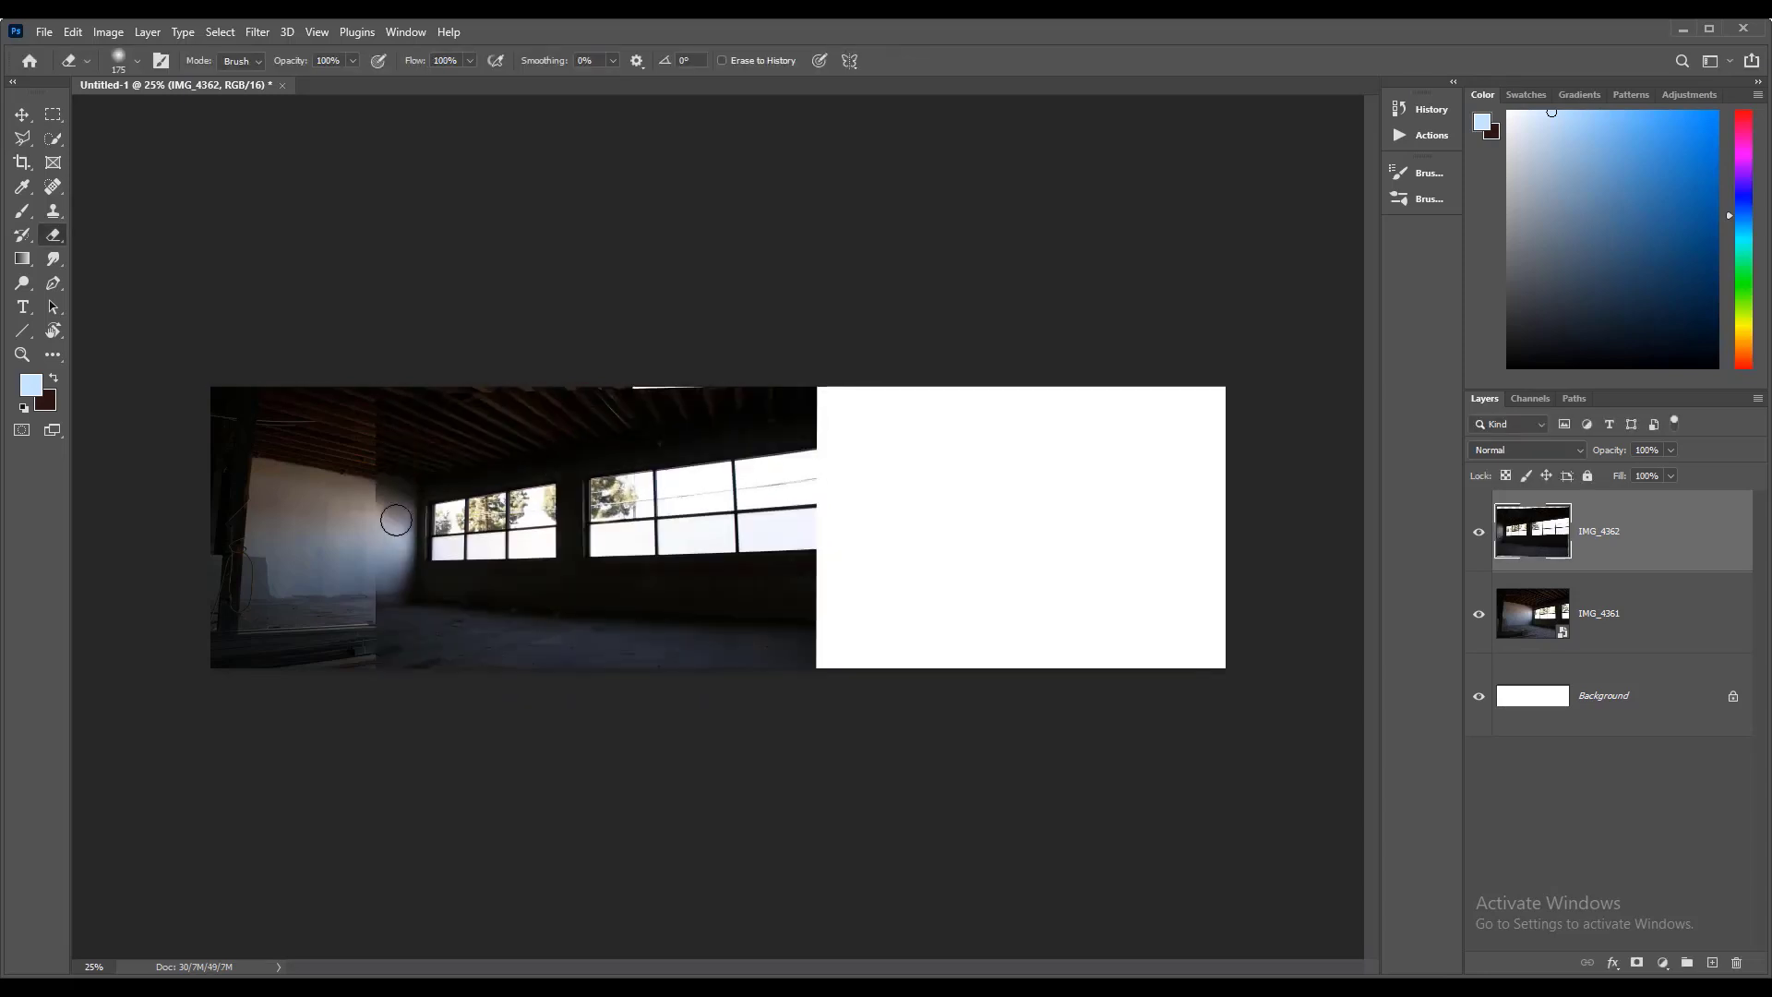
mouse_move(361, 625)
mouse_down()
mouse_move(461, 628)
mouse_move(341, 680)
mouse_move(478, 638)
mouse_move(575, 664)
mouse_move(421, 683)
mouse_up()
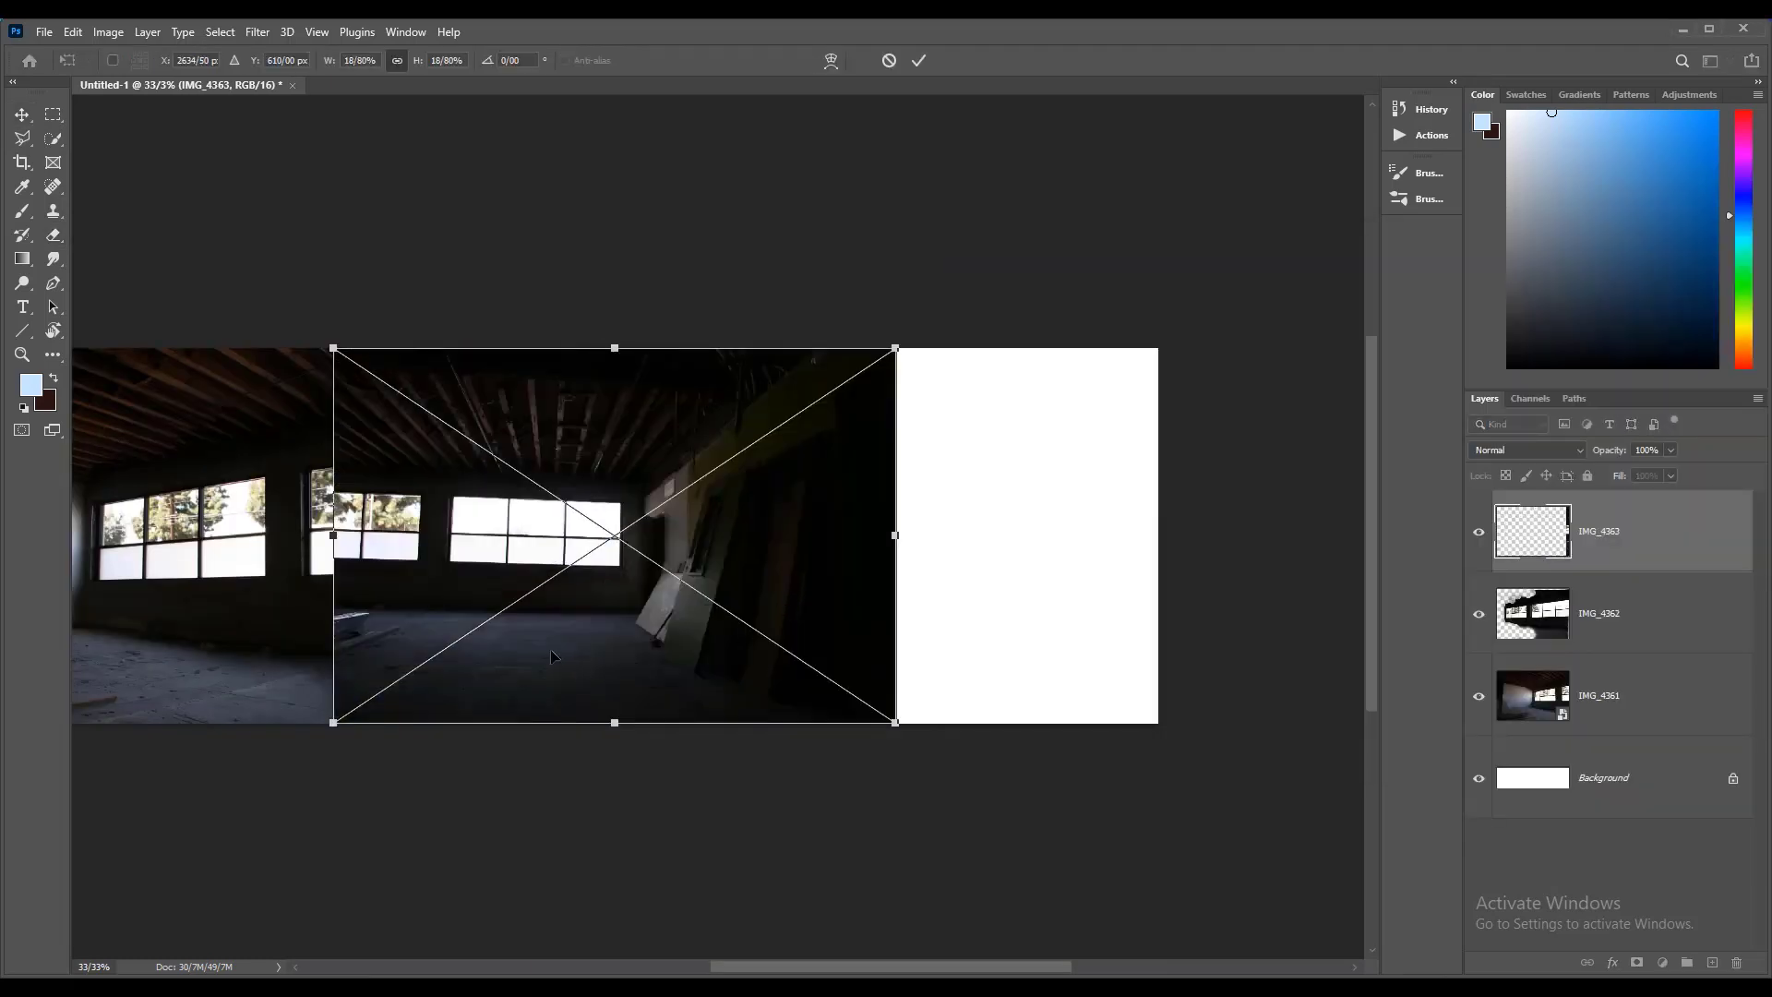
Step: Move the placed photo IMG_4363 to the canvas's right end and lower its opacity to about 65%
drag(600, 656, 892, 669)
click(1671, 450)
drag(1676, 473, 1643, 473)
Step: Enlarge IMG_4363 to about 36% and distort its corners to roughly match the room's perspective
drag(1191, 732, 1348, 923)
drag(701, 709, 688, 744)
drag(1325, 249, 1316, 204)
drag(258, 251, 232, 249)
drag(715, 435, 581, 487)
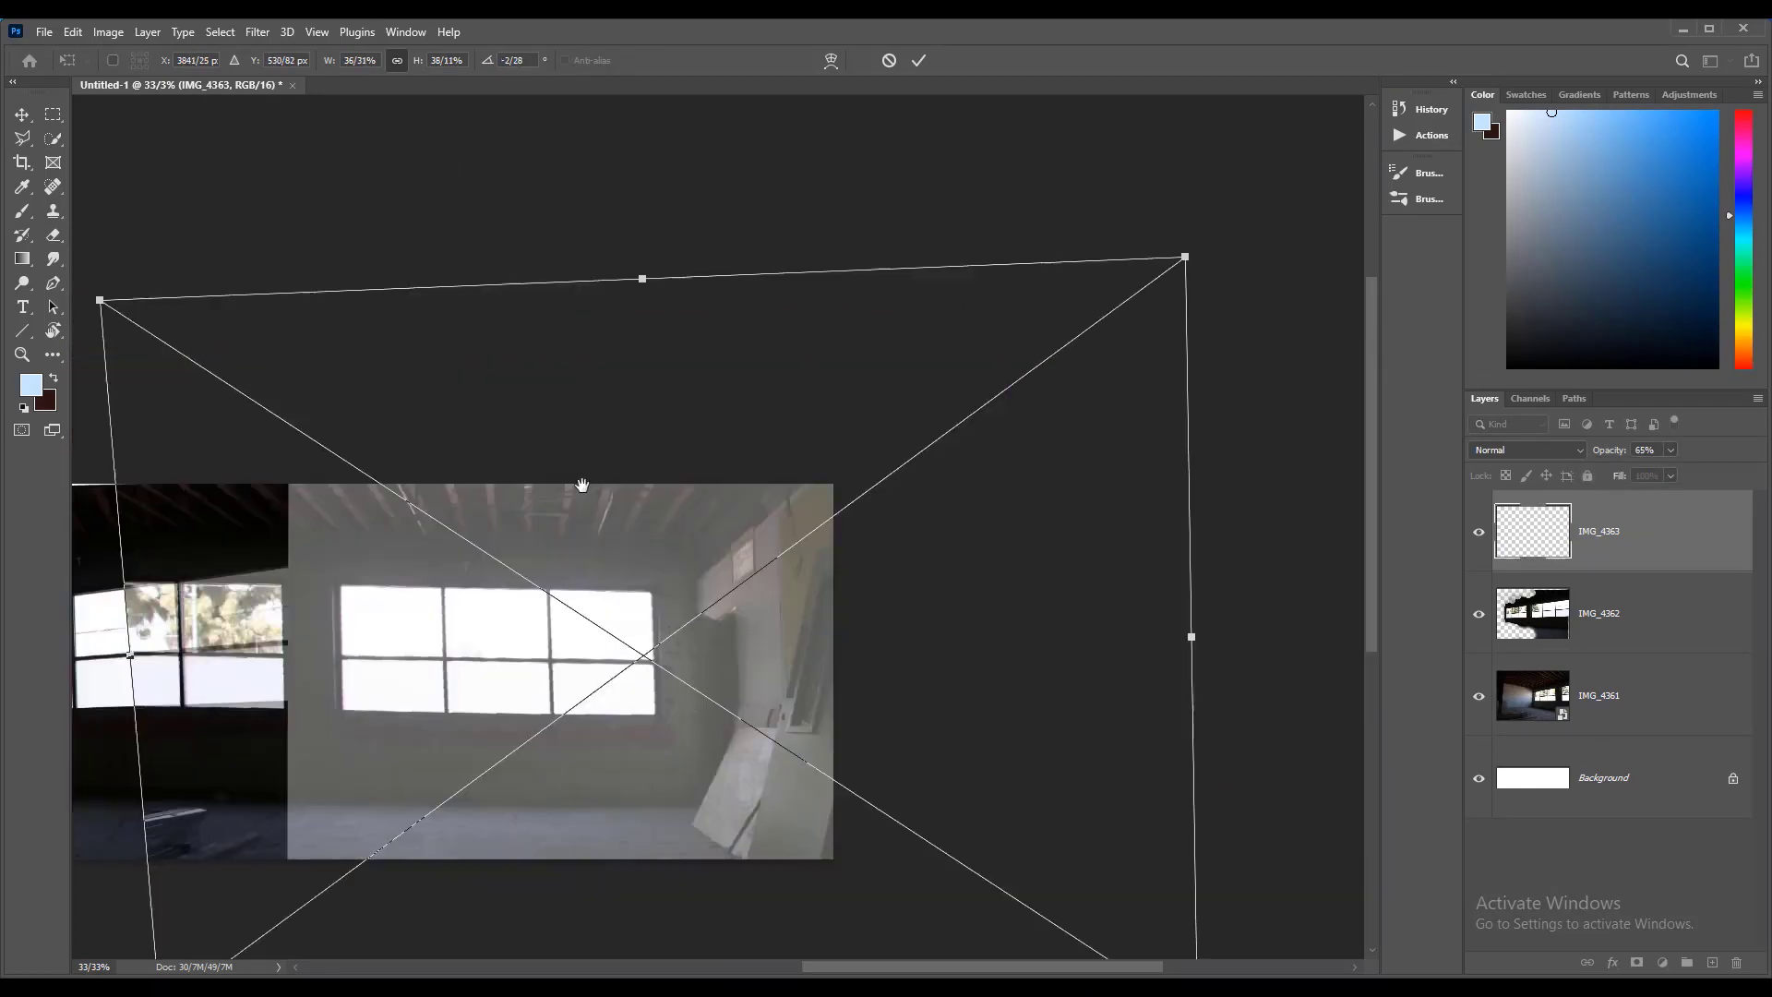
Step: Stretch IMG_4363 further to about 47% wide and 49% high, distorting its corners to align the windows with IMG_4362
drag(1183, 258, 1342, 115)
drag(617, 724, 874, 582)
drag(1012, 573, 736, 463)
drag(1353, 748, 1332, 720)
drag(889, 485, 840, 861)
drag(1273, 236, 1283, 166)
drag(827, 787, 764, 810)
drag(1316, 237, 1315, 161)
drag(836, 702, 946, 484)
drag(780, 926, 780, 922)
drag(480, 785, 591, 762)
drag(245, 910, 246, 915)
drag(507, 823, 269, 807)
drag(1298, 388, 1340, 392)
drag(646, 461, 1027, 525)
drag(332, 266, 333, 262)
drag(969, 517, 580, 496)
drag(1336, 443, 894, 704)
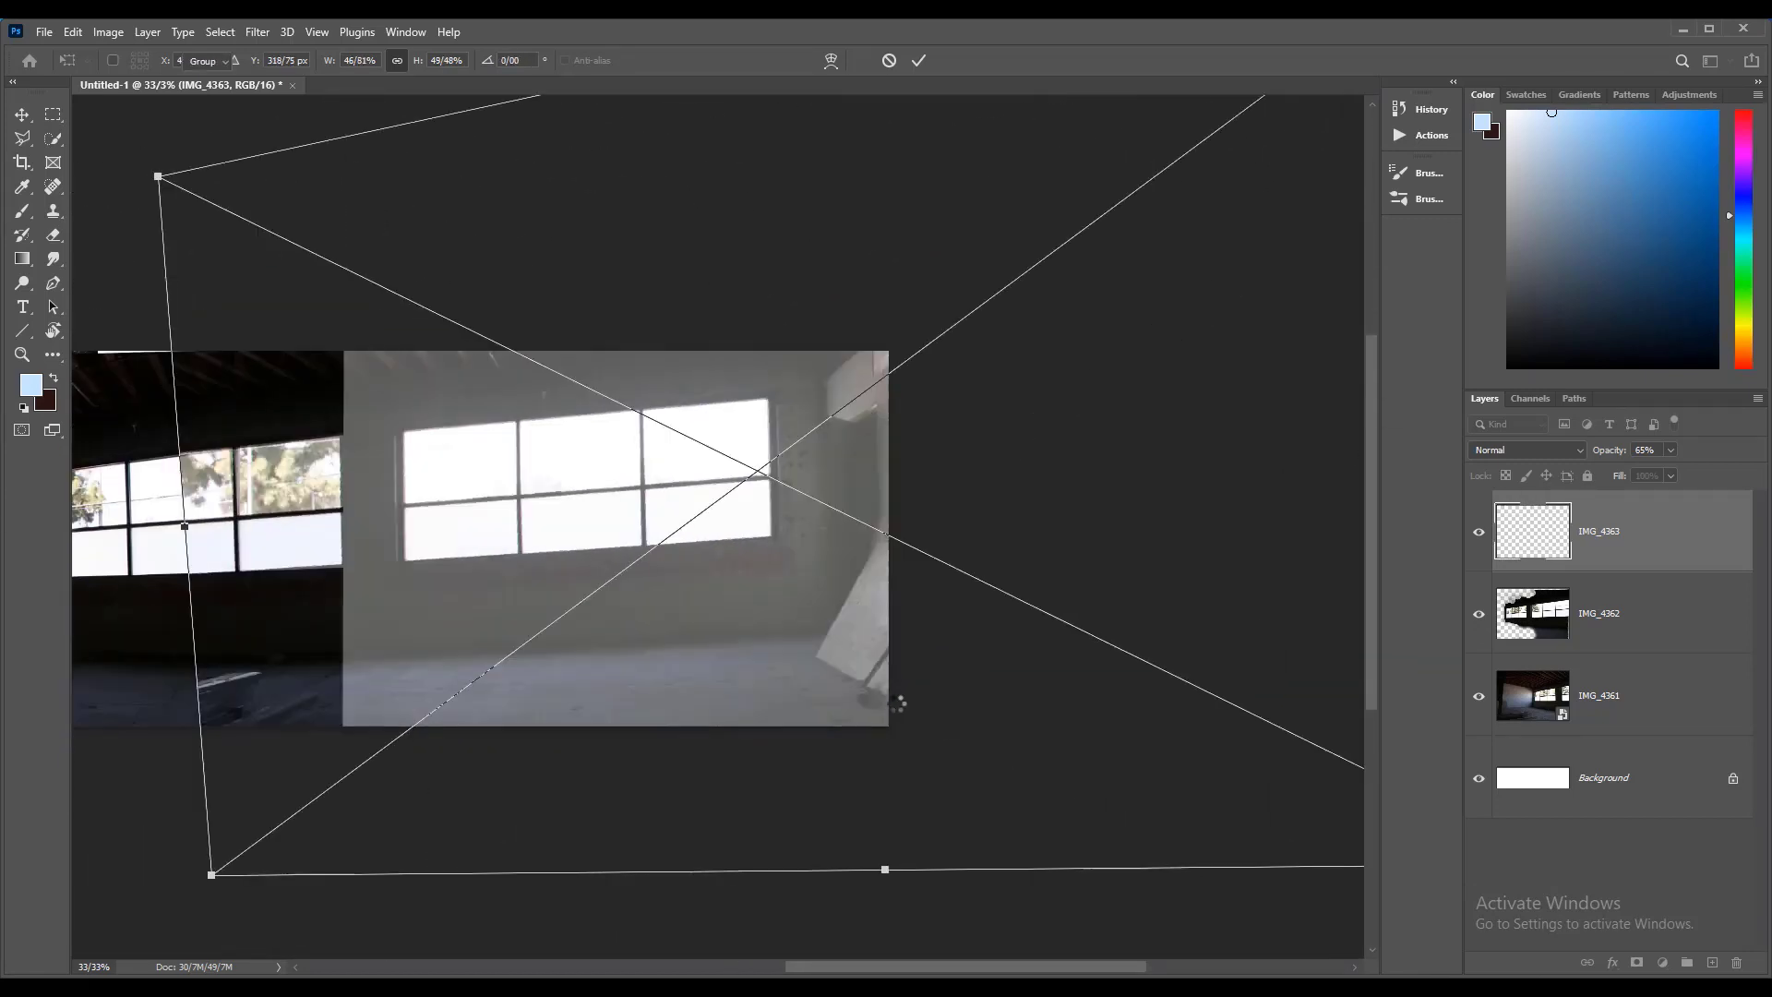
key(Return)
Step: Warp IMG_4363 with a custom mesh so its left window and wall lines follow those of IMG_4362
click(73, 31)
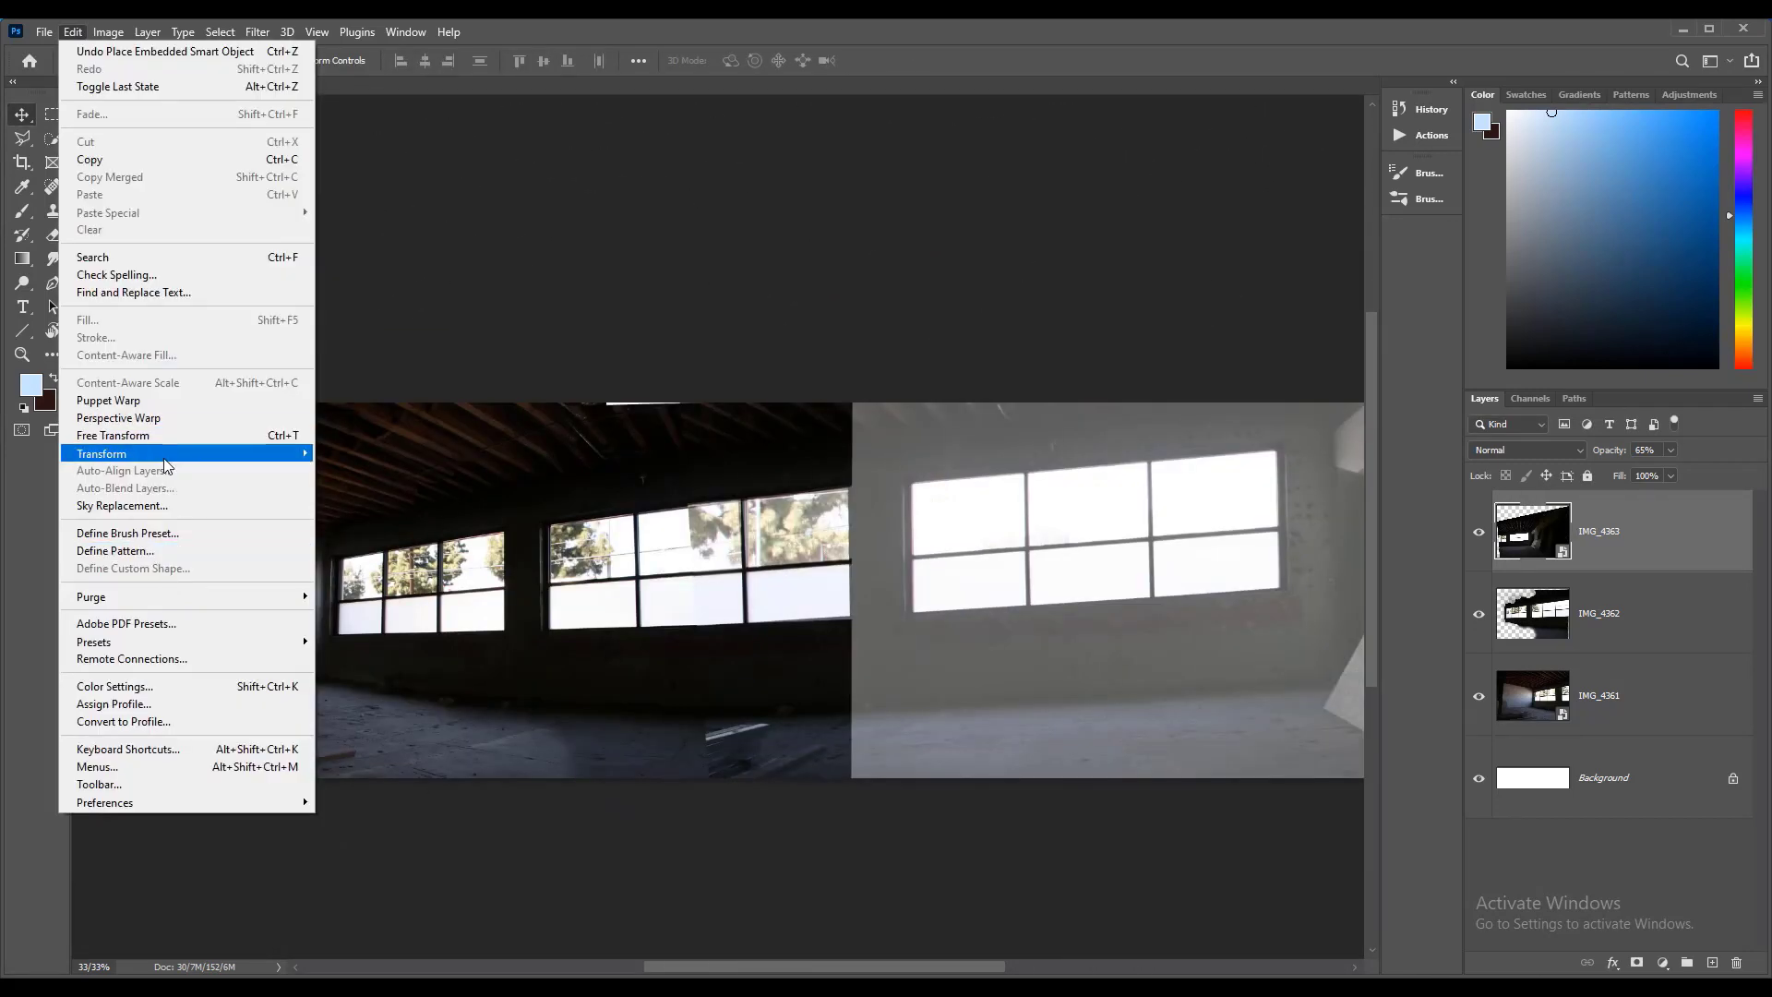
mouse_move(170, 454)
click(399, 579)
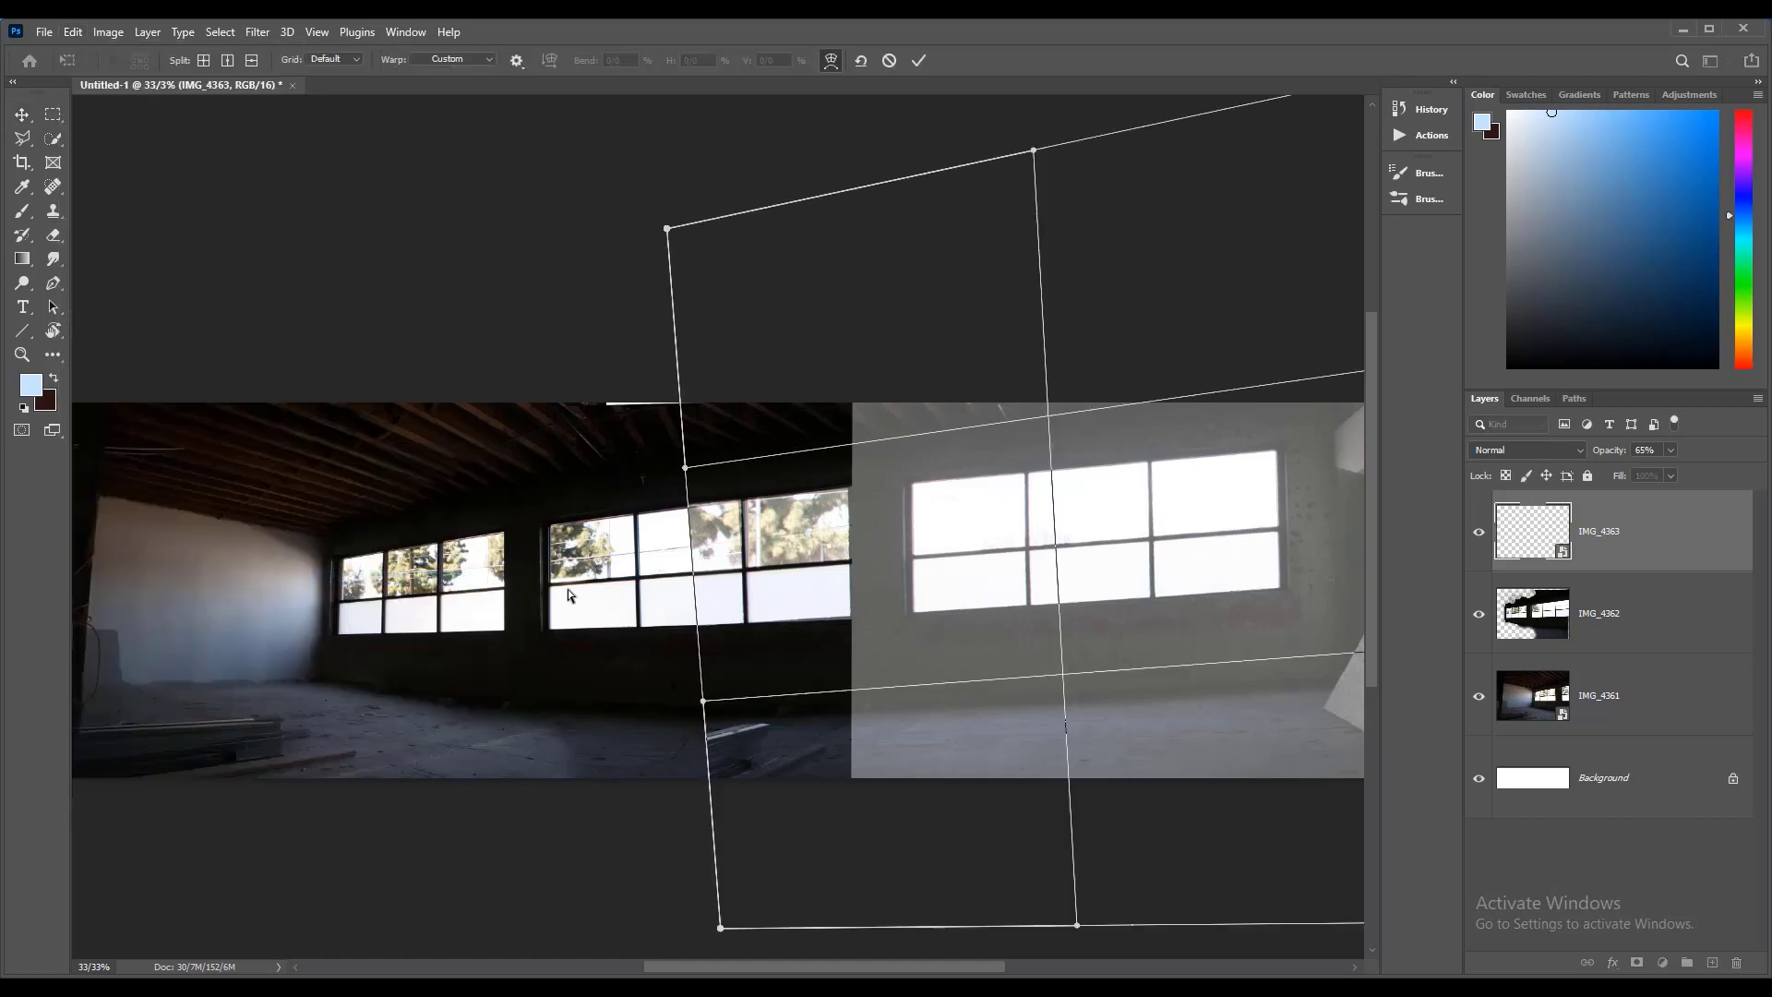
drag(668, 228, 668, 258)
drag(1064, 674, 985, 568)
drag(985, 568, 986, 585)
key(ctrl+z)
drag(999, 820, 990, 911)
drag(960, 517, 968, 688)
drag(954, 223, 954, 198)
drag(984, 738, 966, 583)
drag(970, 603, 963, 606)
drag(980, 926, 980, 951)
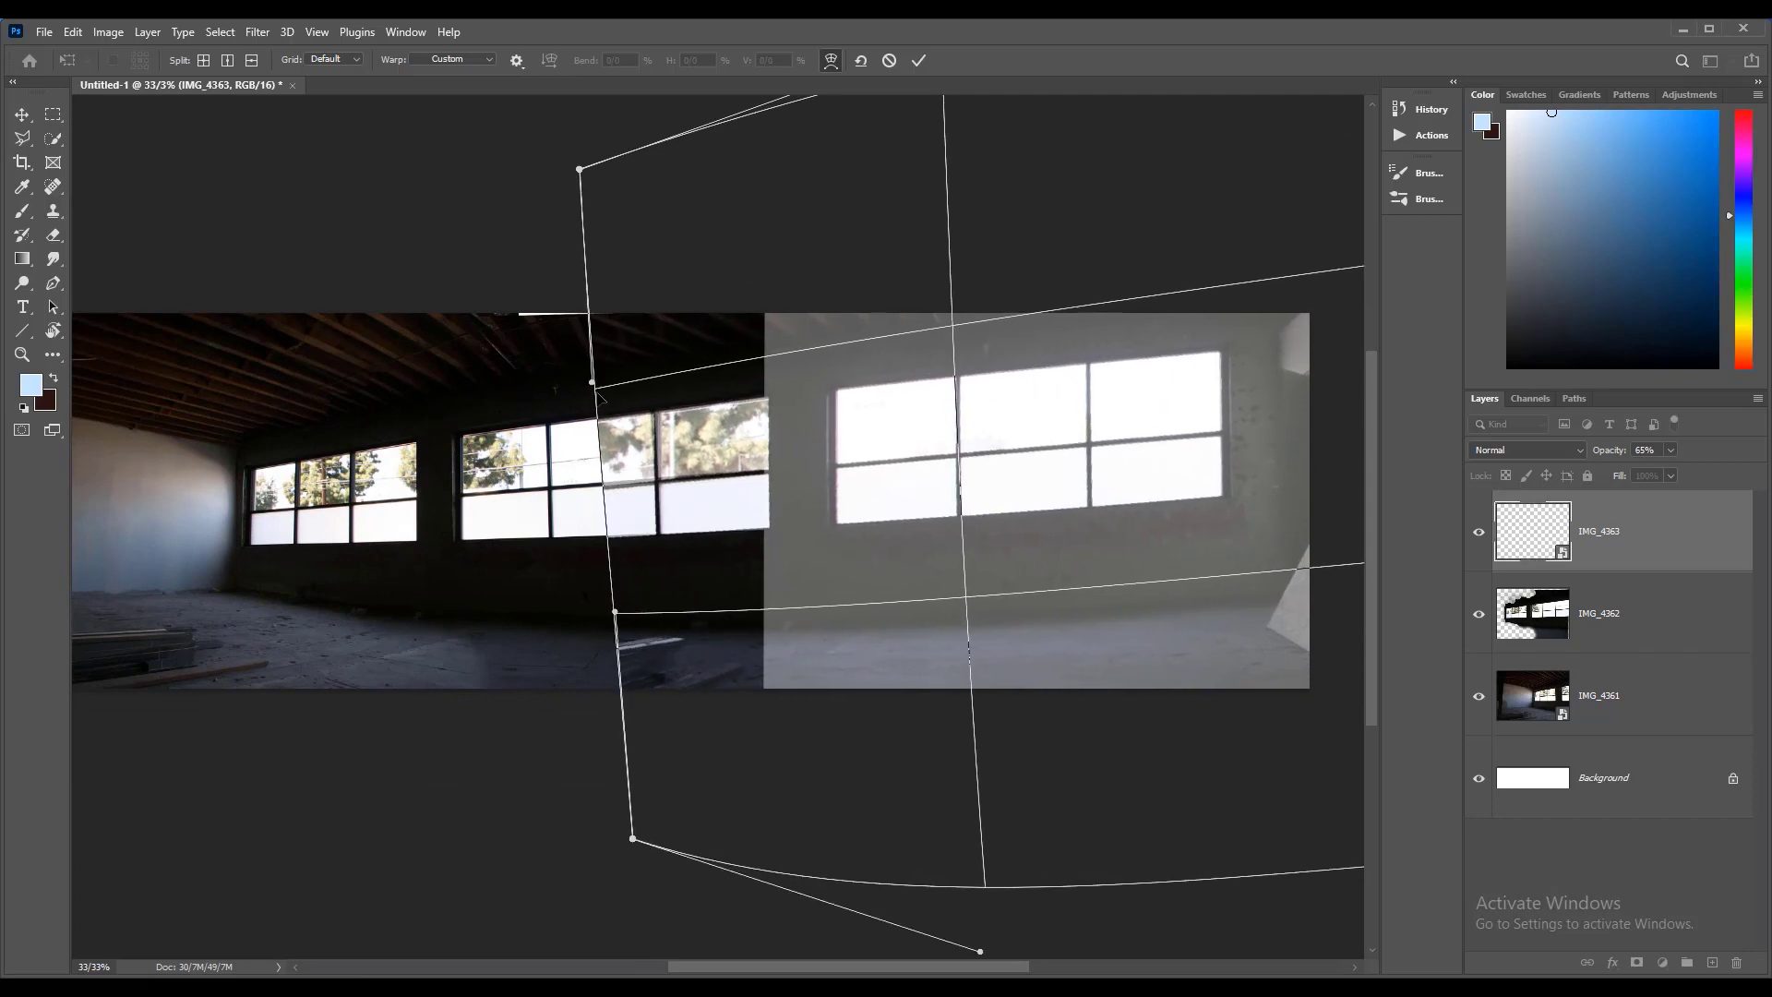
drag(956, 338, 937, 337)
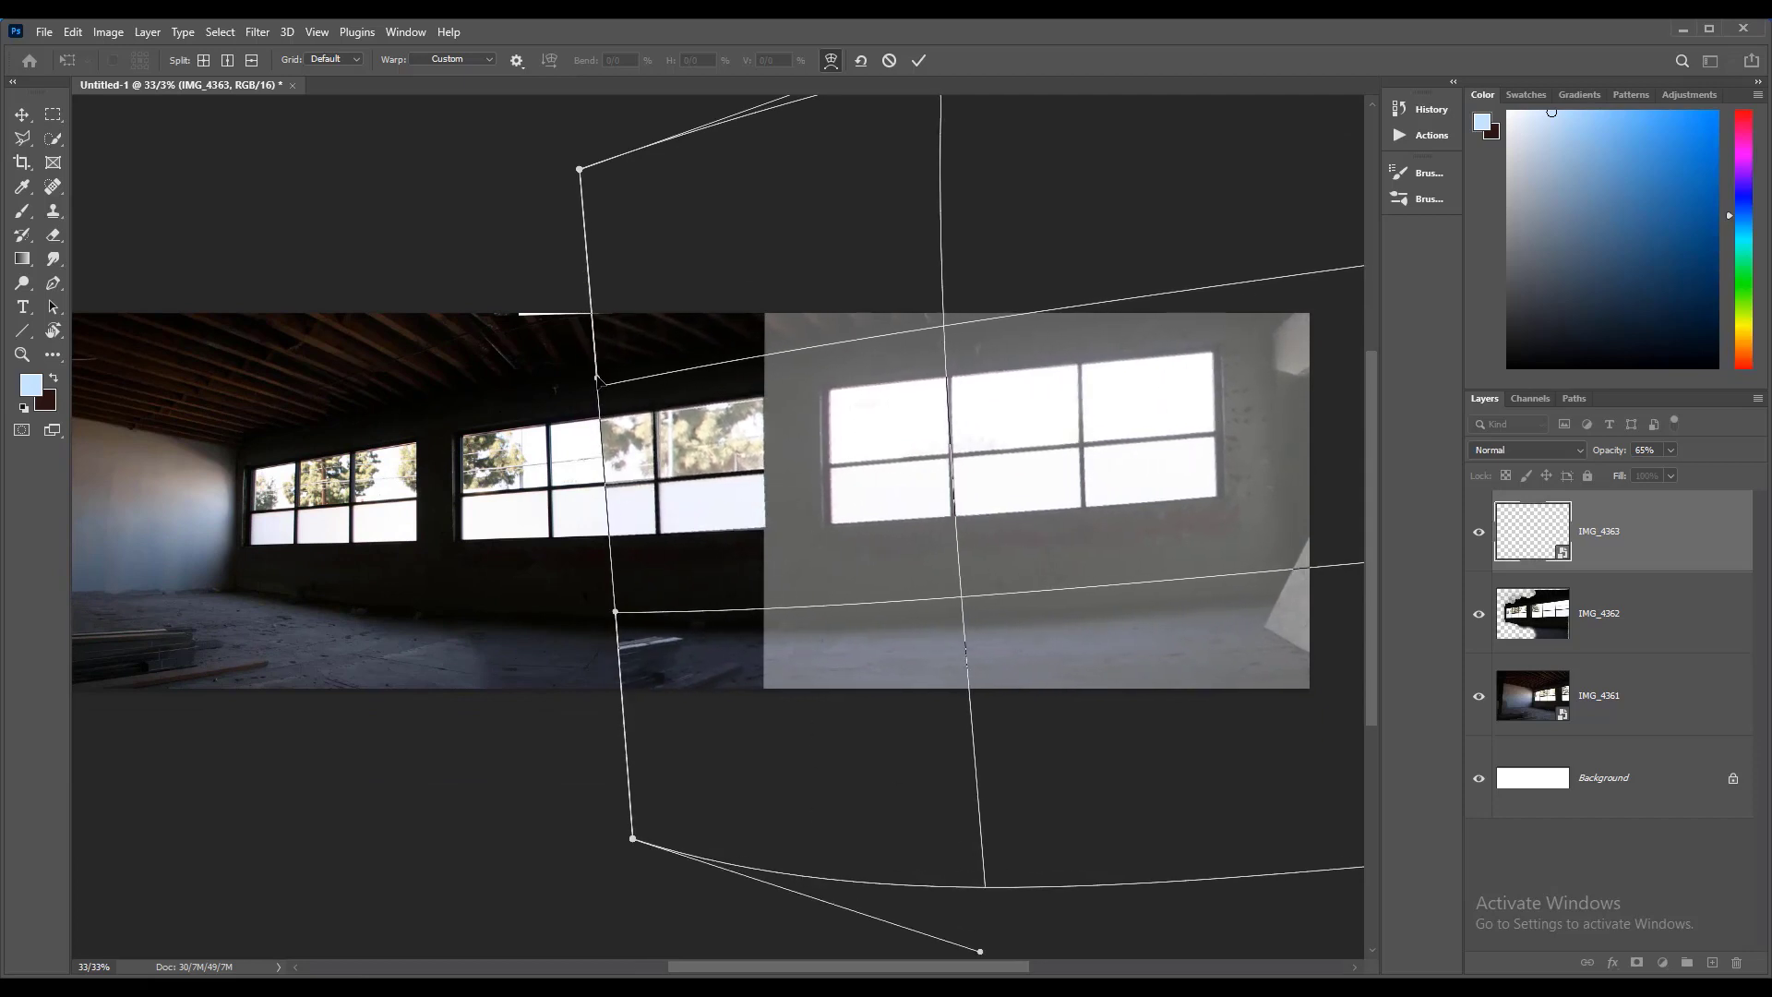
scroll(803, 483, right, 8)
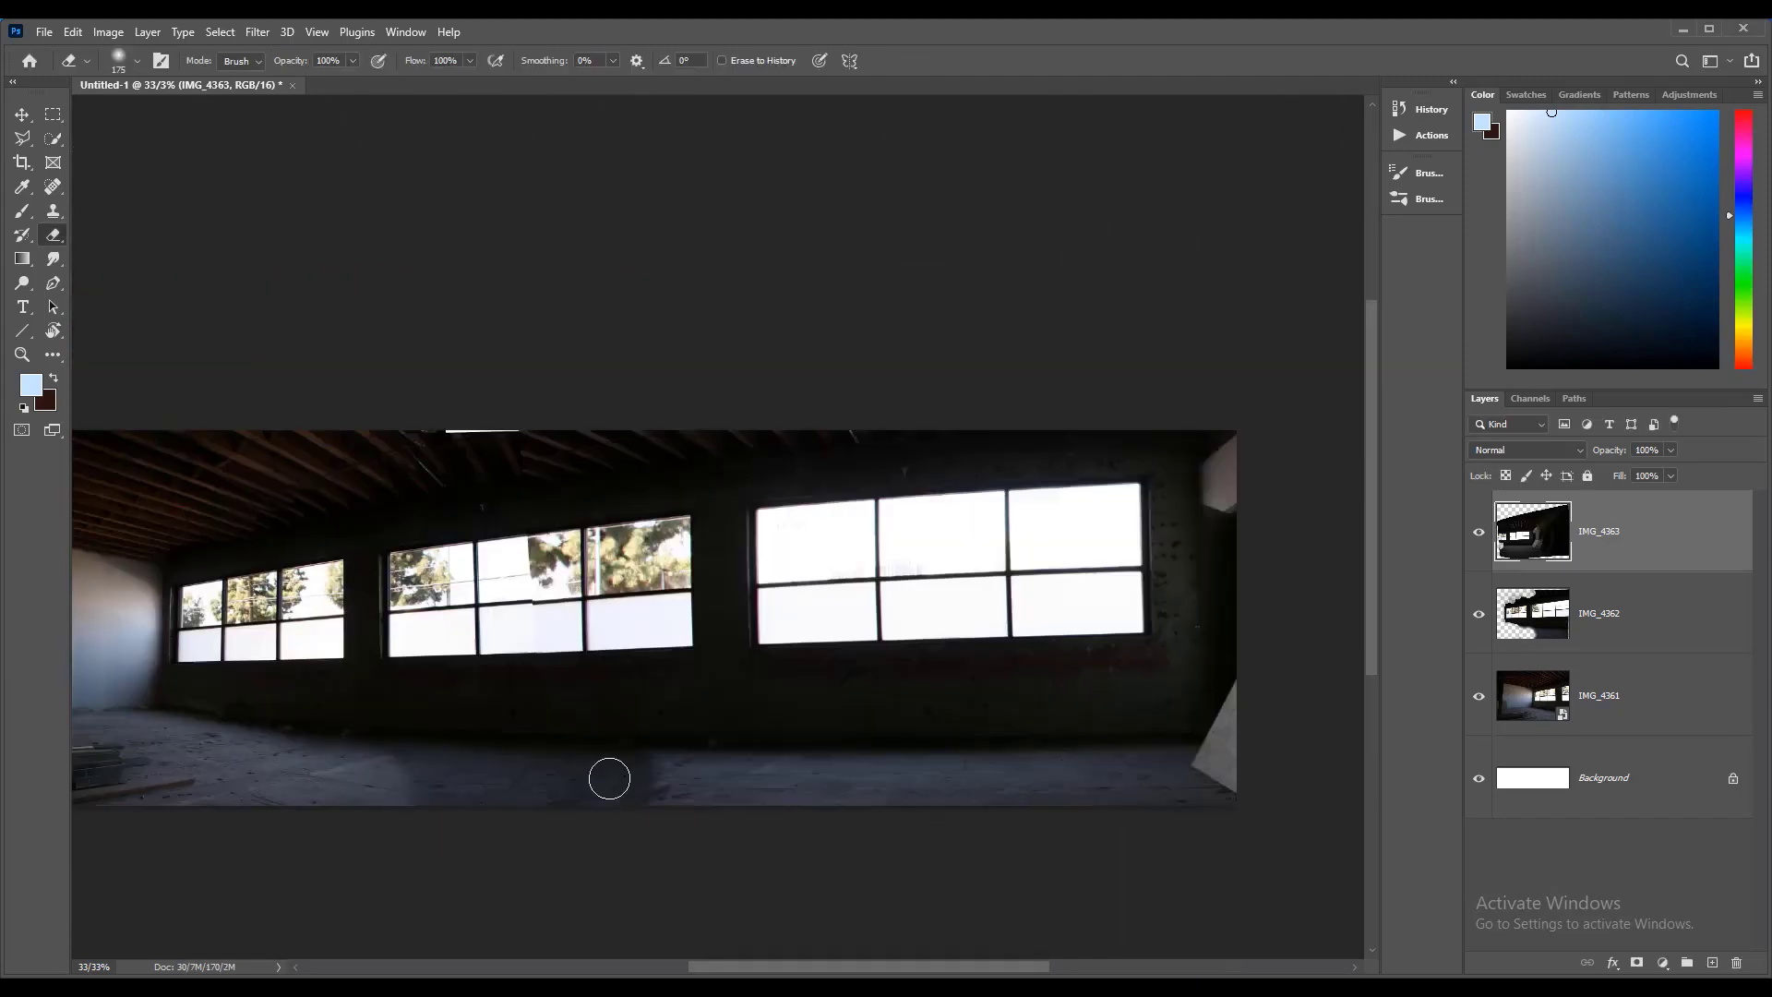
mouse_move(600, 572)
mouse_down()
mouse_move(665, 609)
mouse_move(661, 546)
mouse_move(673, 554)
mouse_move(549, 572)
mouse_up()
key(ctrl+z)
key(ctrl+z)
key(ctrl+z)
Step: Erase the overlapping part of IMG_4363 over the middle window with a smaller 80 px eraser
key(bracketleft)
key(bracketleft)
key(bracketleft)
key(bracketleft)
key(bracketleft)
click(379, 61)
drag(634, 502, 662, 557)
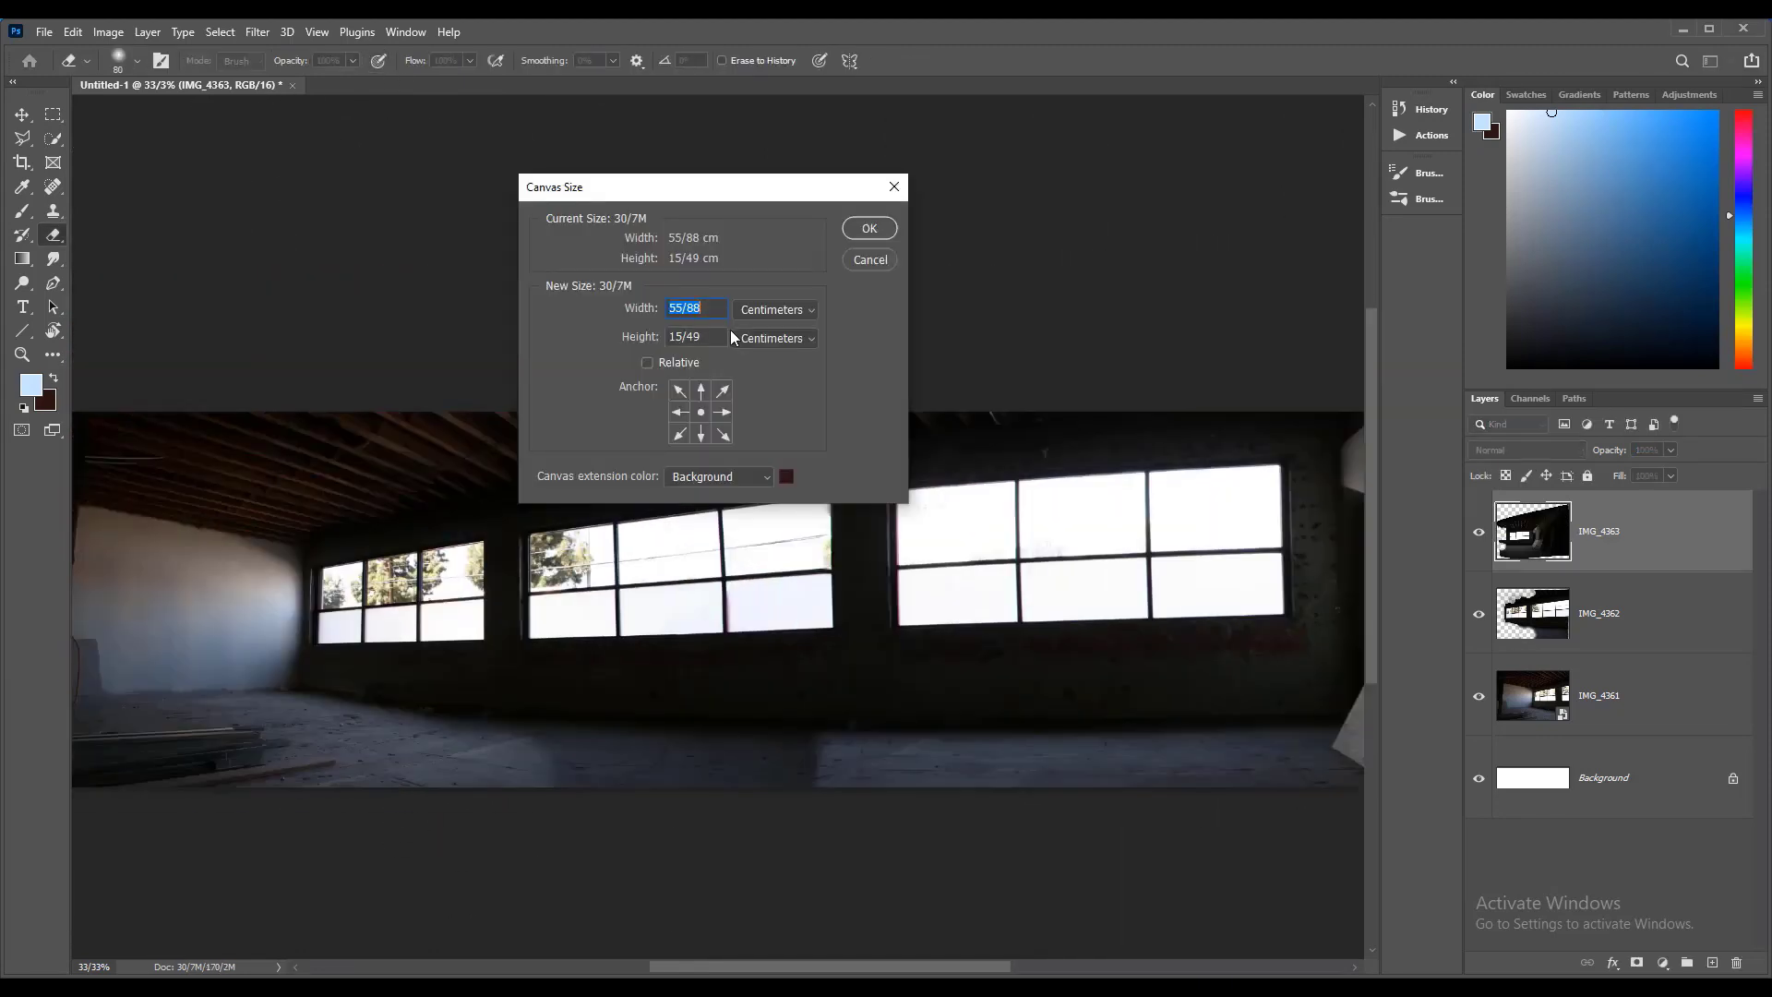
Step: Enlarge the canvas to 85 × 20 cm, and increase its height to 30 cm
text(85)
click(707, 338)
text(20)
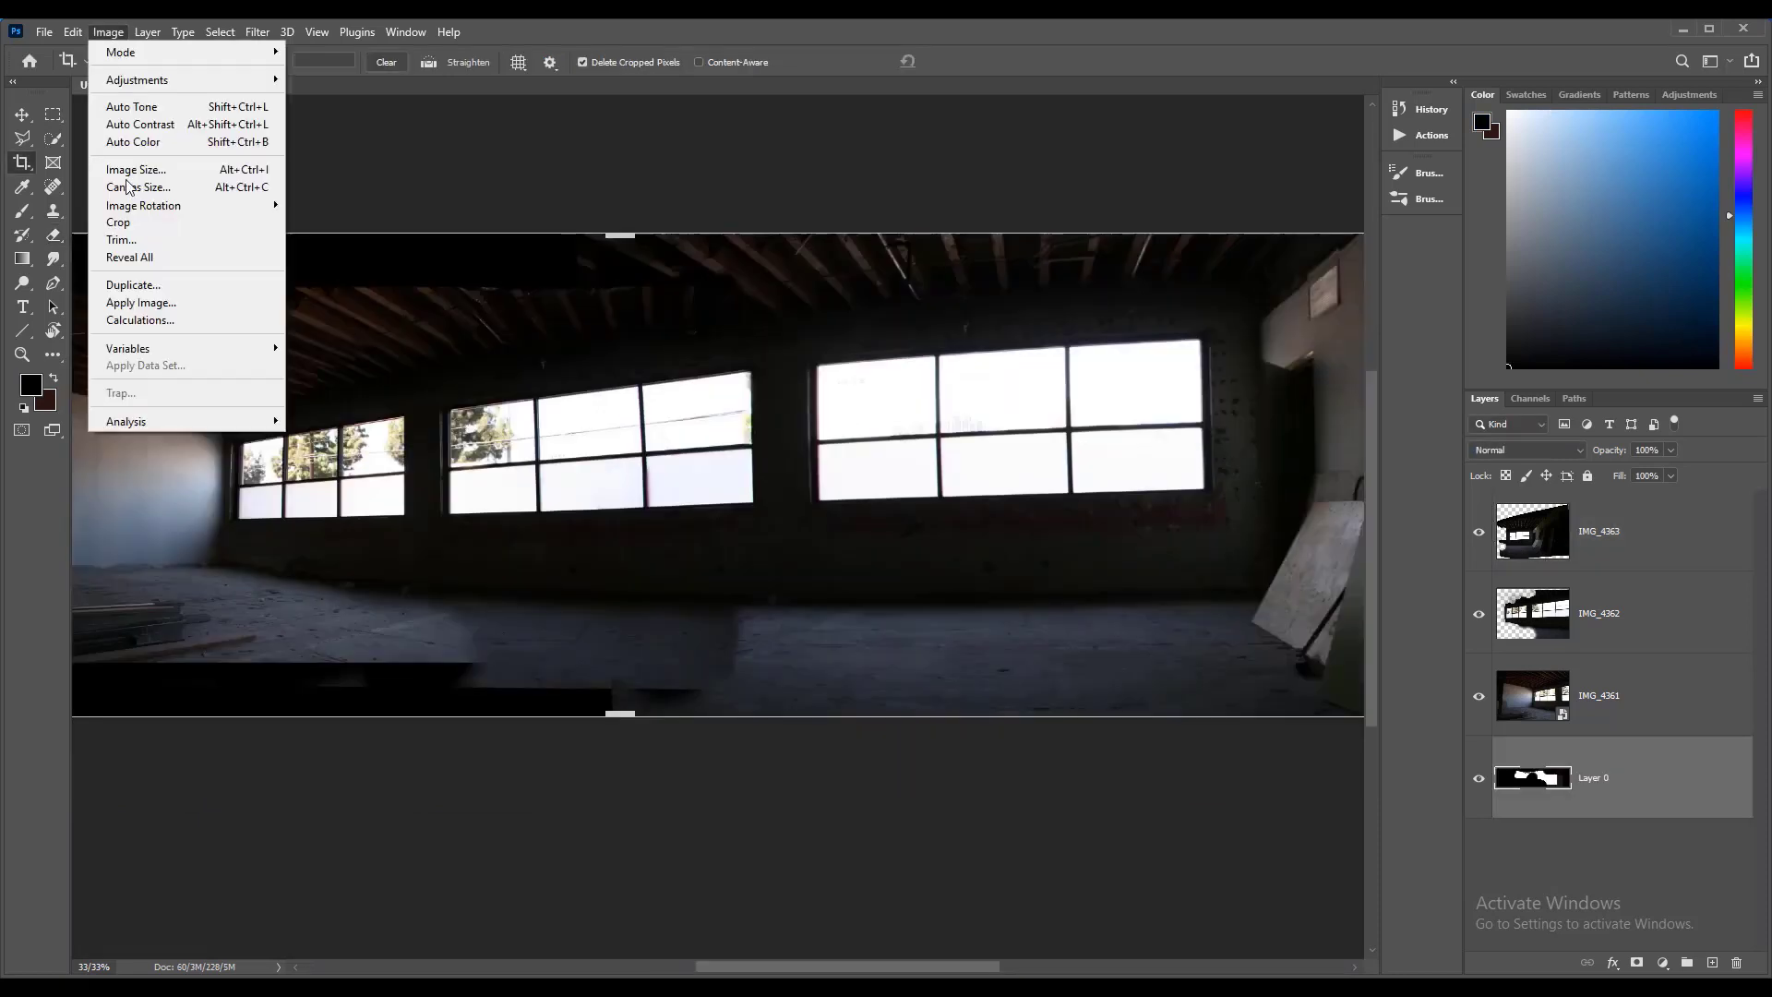
click(139, 198)
click(707, 336)
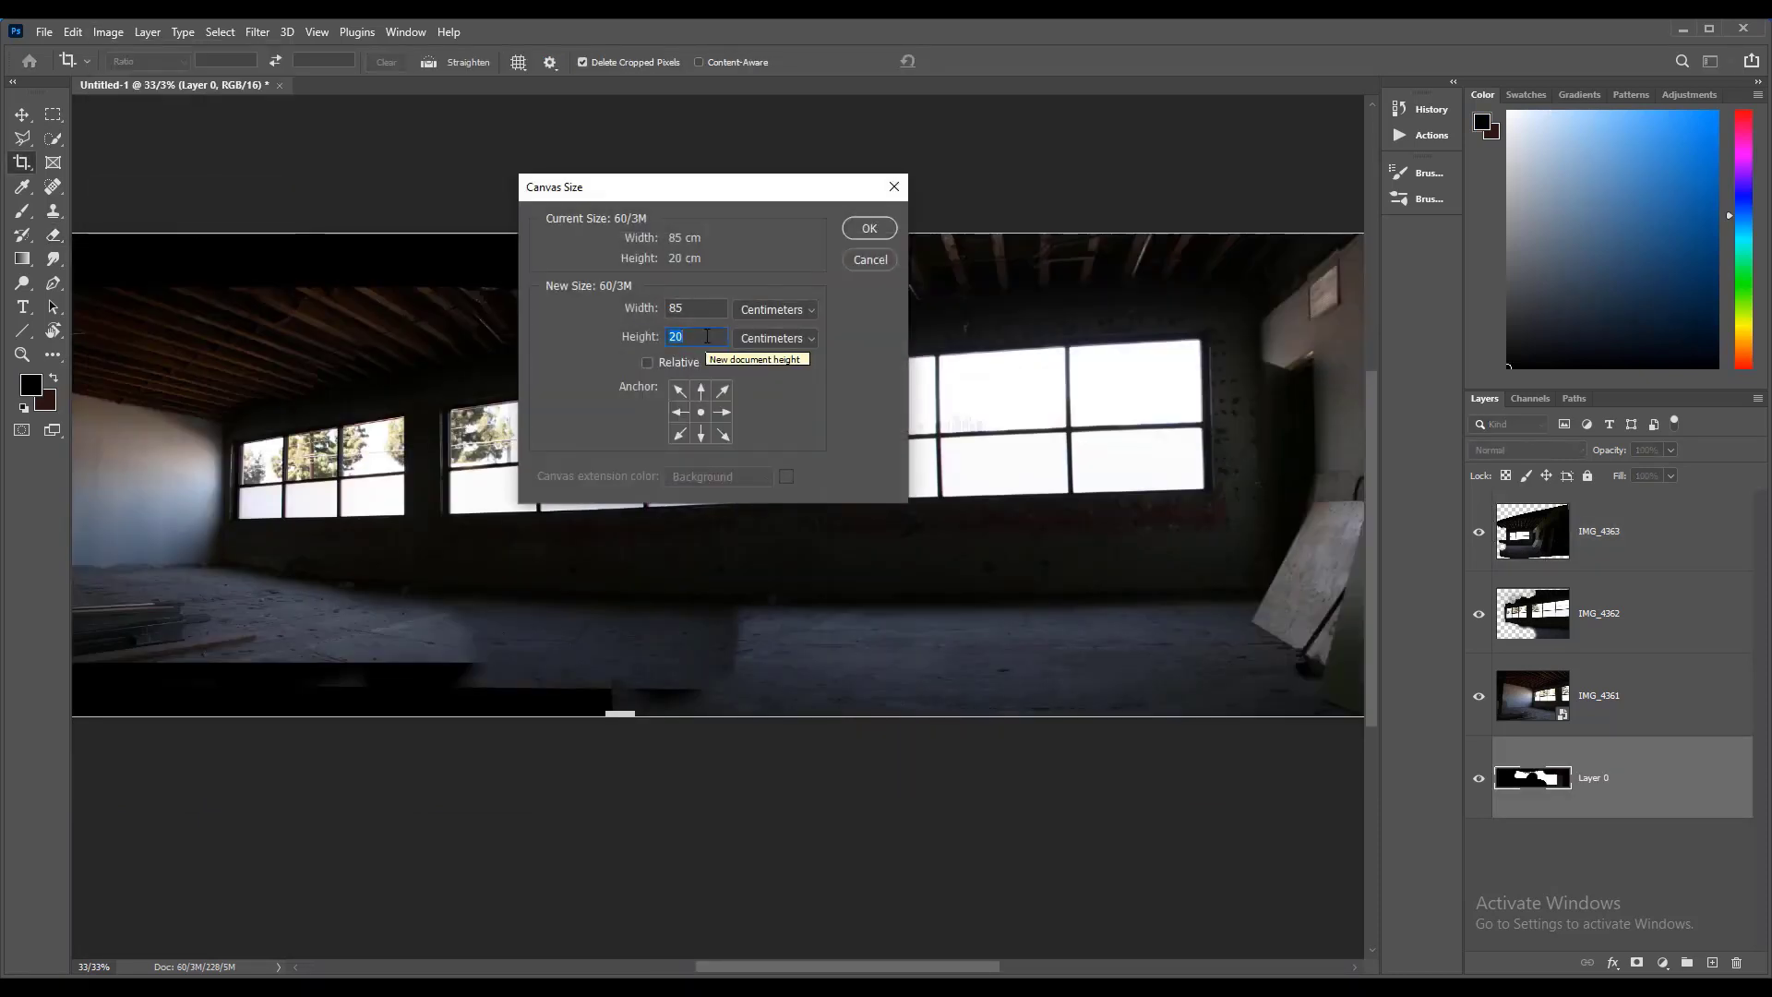
text(30)
click(870, 229)
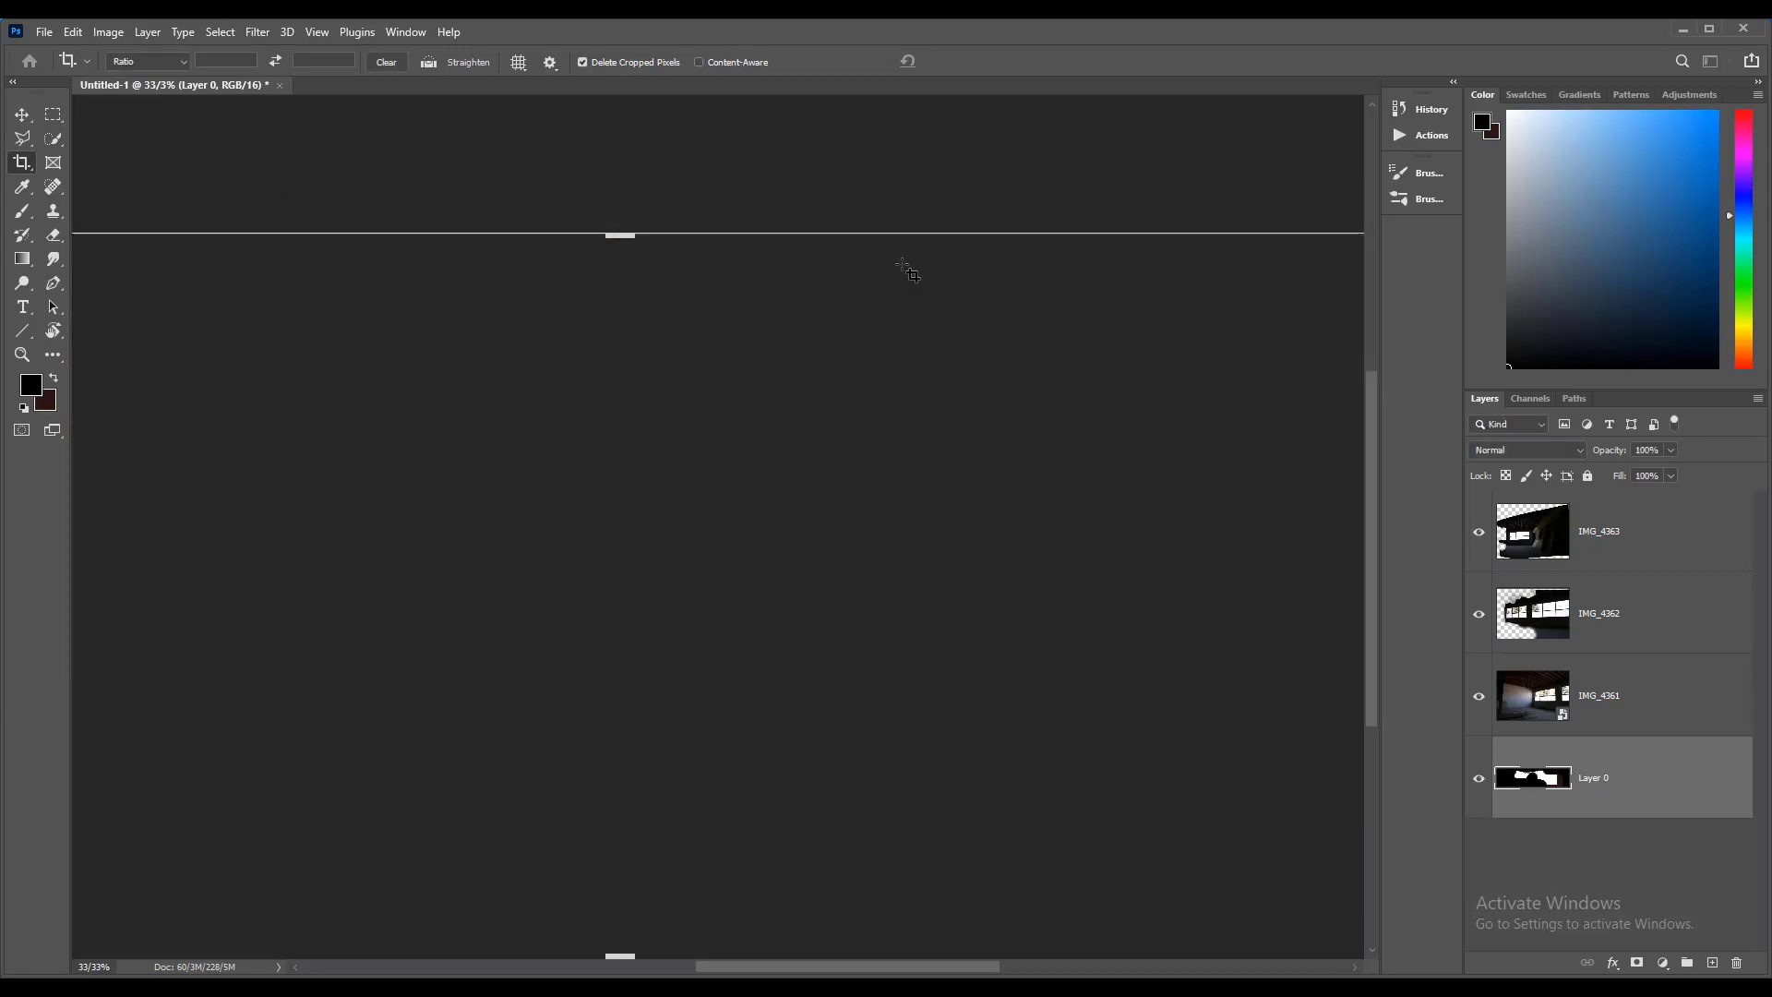
Step: Paint the empty canvas areas around the photos black on Layer 0 with a 900 px brush
drag(517, 462, 1256, 420)
key(b)
drag(498, 294, 1082, 250)
mouse_move(1104, 275)
mouse_down()
mouse_move(538, 293)
mouse_move(718, 292)
mouse_up()
drag(671, 515, 695, 171)
mouse_move(744, 560)
mouse_down()
mouse_move(501, 560)
mouse_move(1055, 666)
mouse_up()
drag(822, 608, 96, 641)
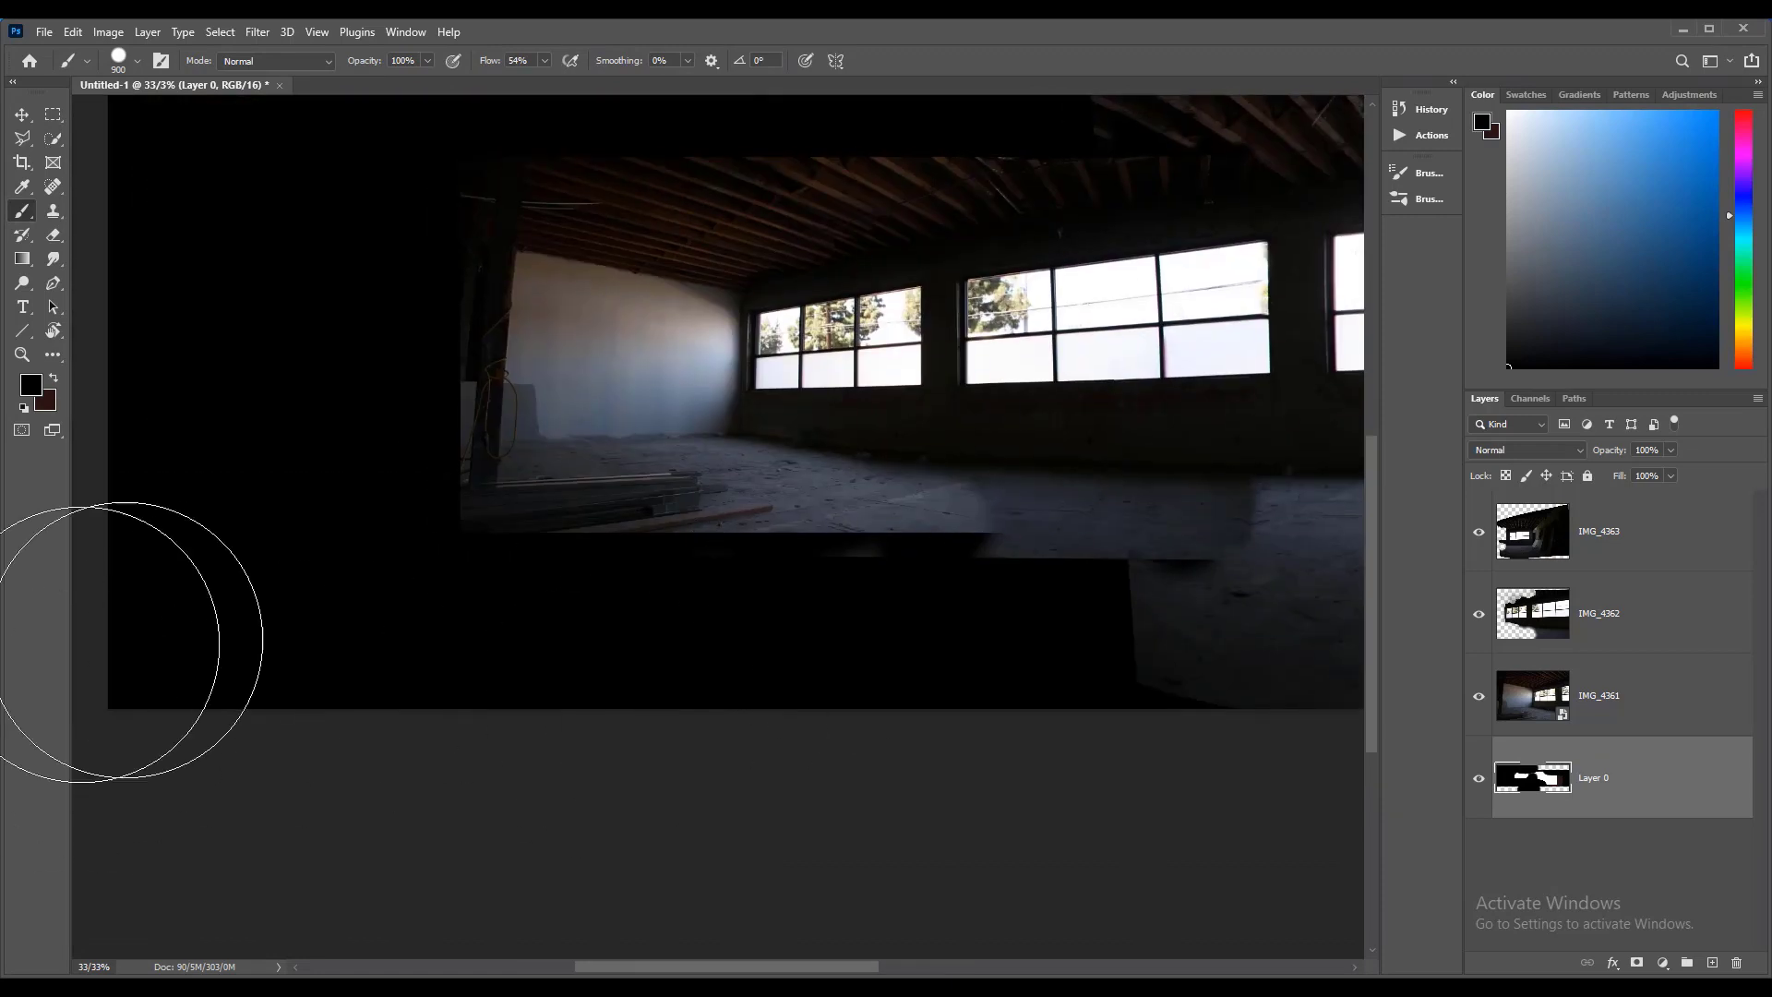
Step: Crop the canvas's left side to remove the black margin and the dark pillar
key(ctrl+minus)
key(ctrl+minus)
ctrl+click(711, 676)
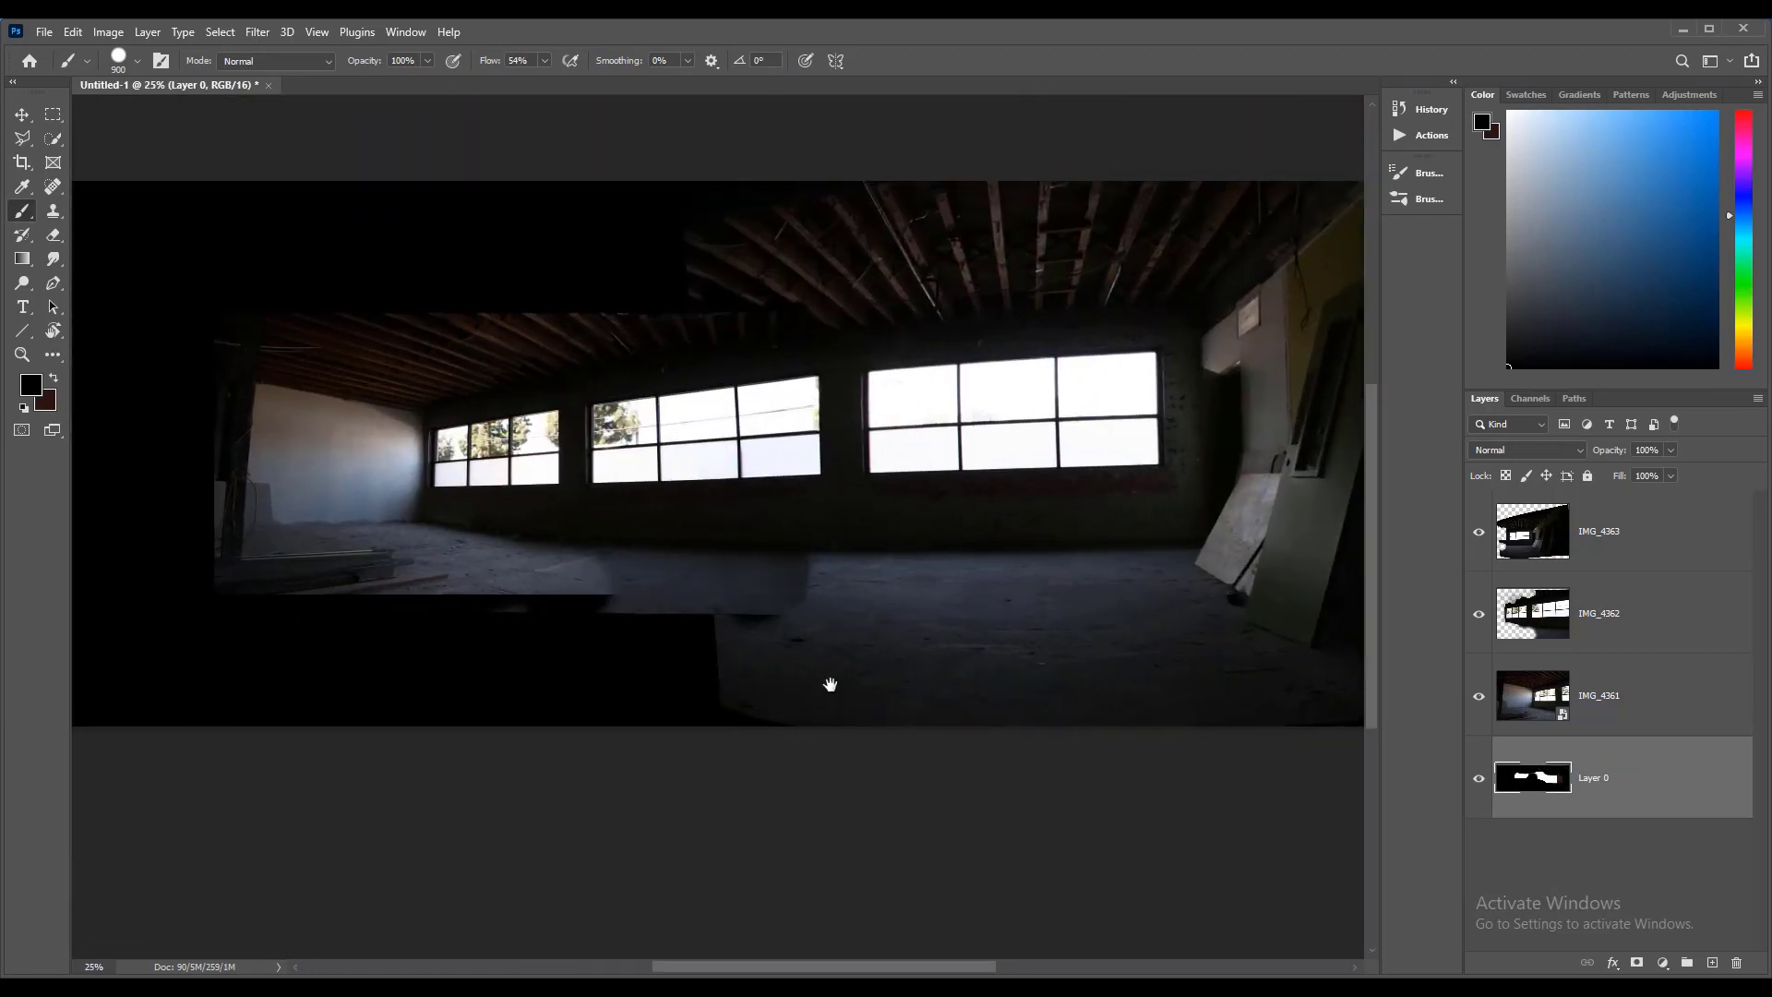
drag(831, 684, 884, 775)
key(c)
mouse_move(166, 562)
mouse_down()
mouse_move(352, 555)
mouse_move(379, 577)
mouse_move(323, 583)
mouse_up()
key(Return)
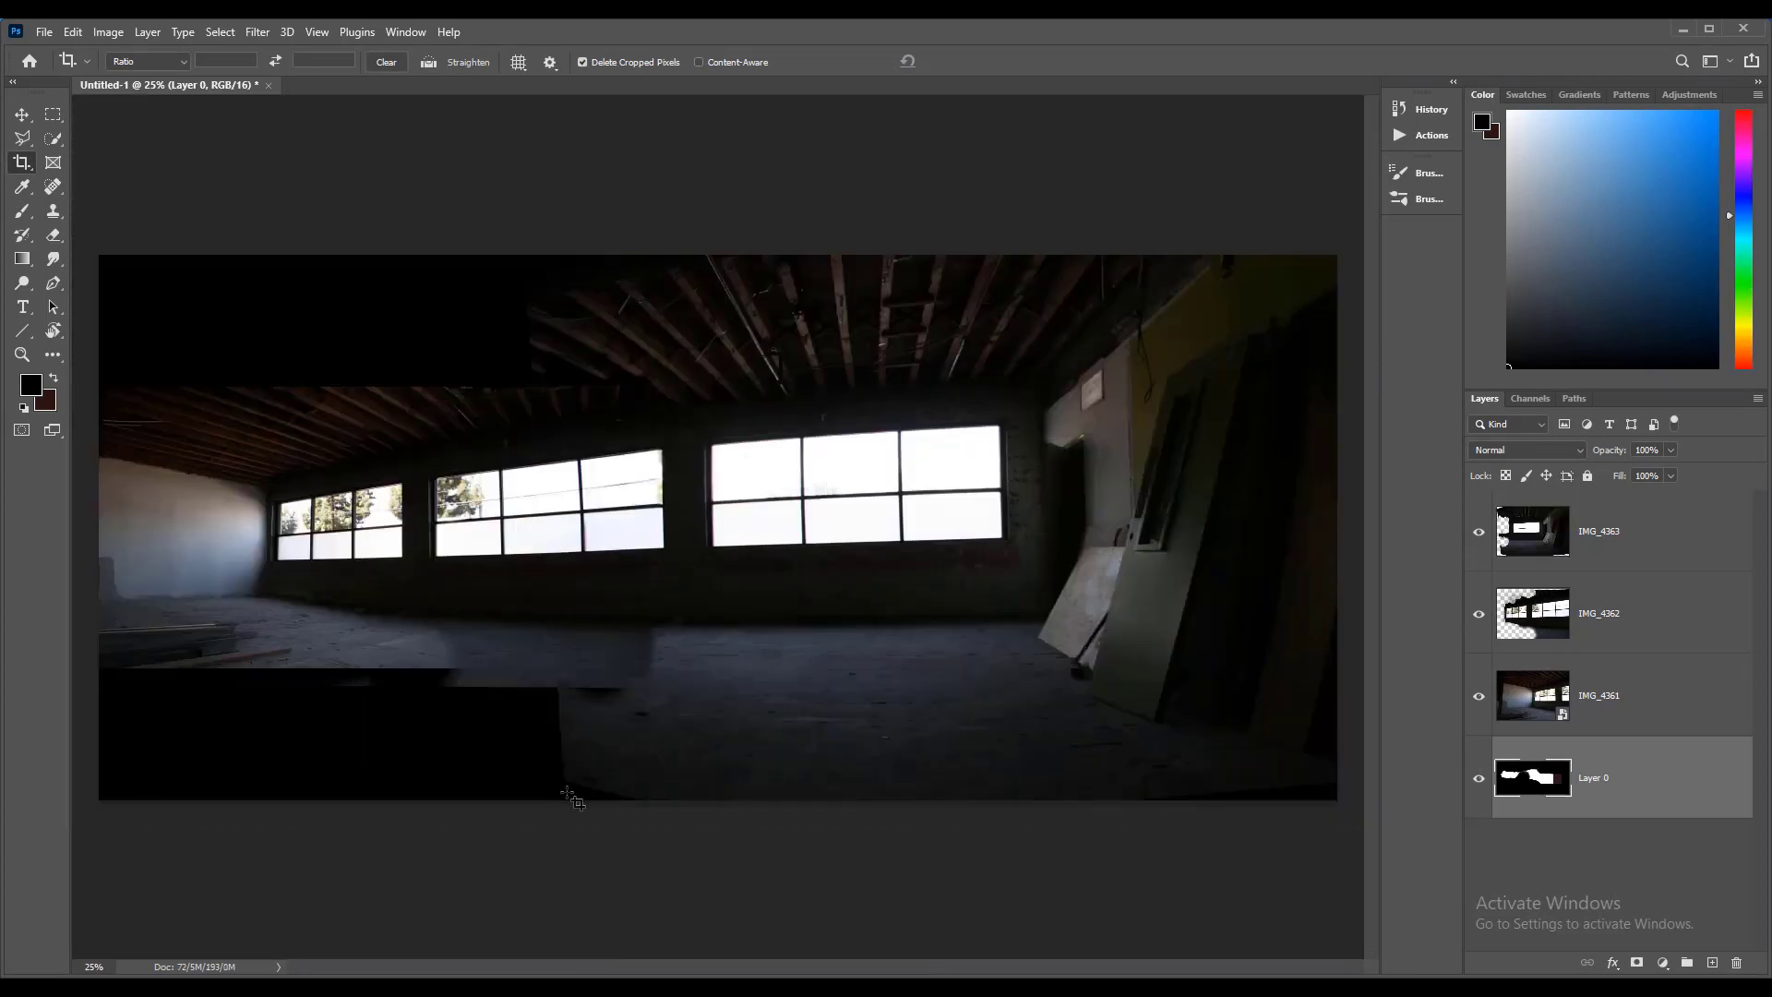
Step: Merge the photo layers IMG_4361, IMG_4362 and IMG_4363 into one layer
key(v)
click(1570, 729)
shift+click(1593, 636)
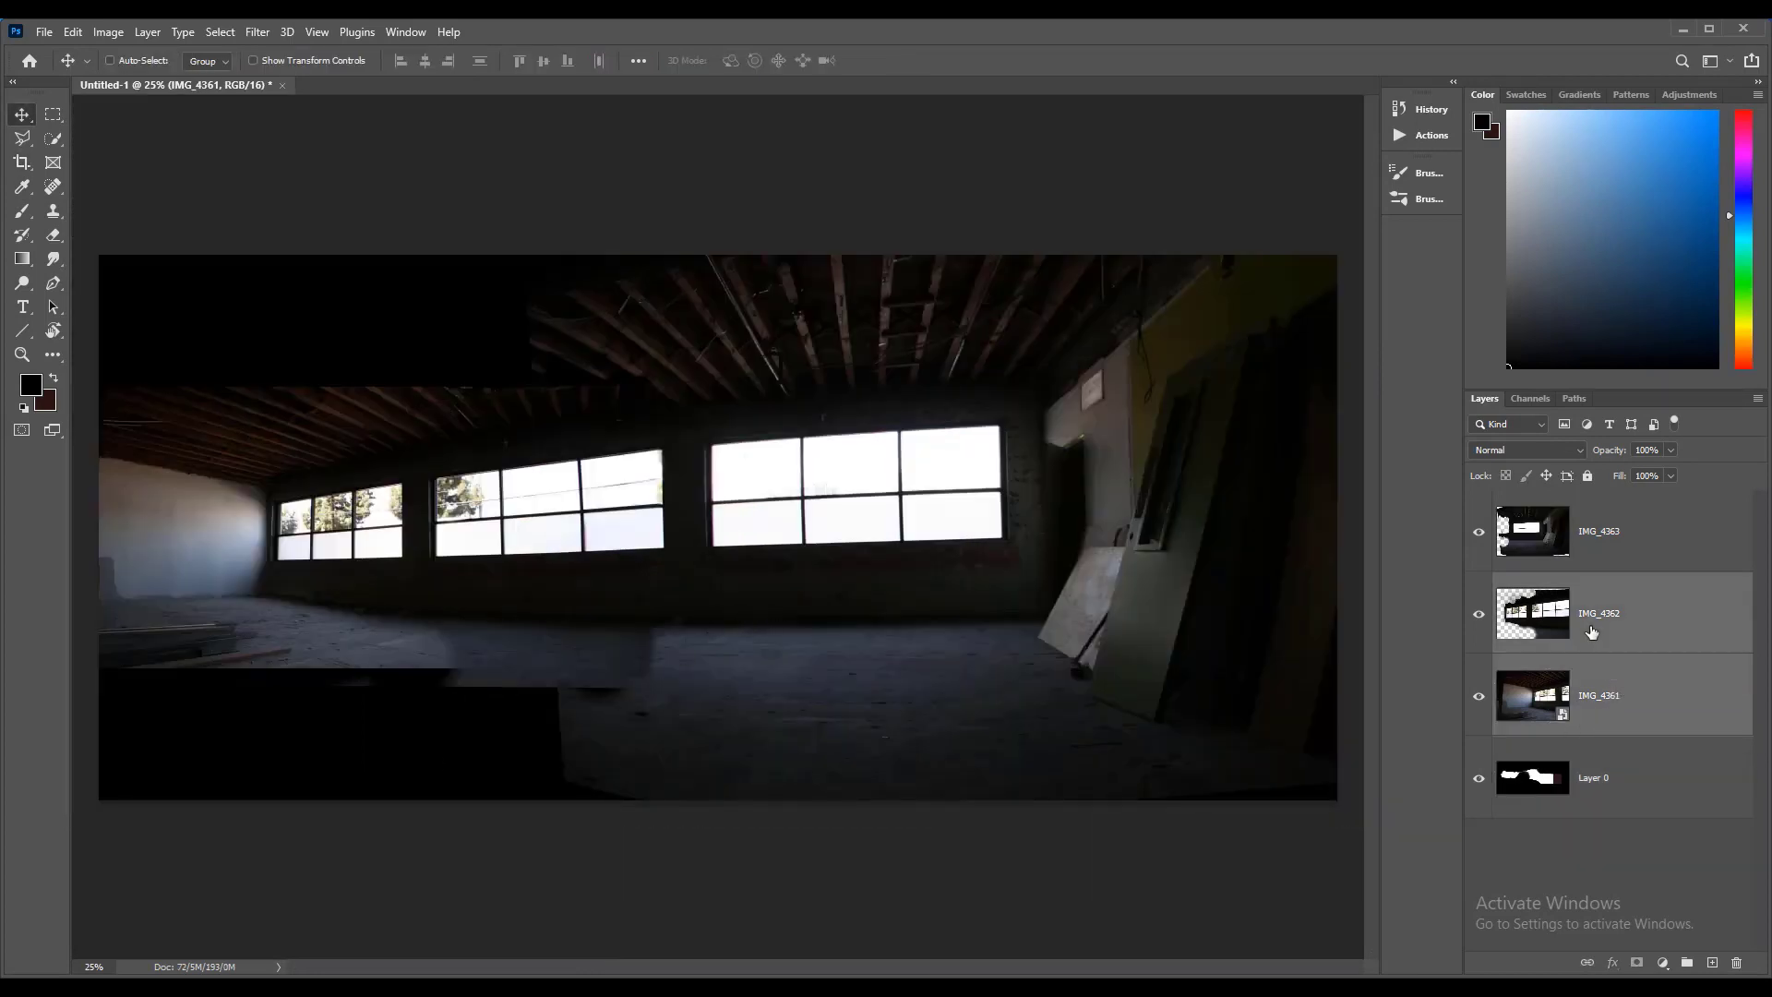
shift+click(1587, 540)
right_click(1587, 539)
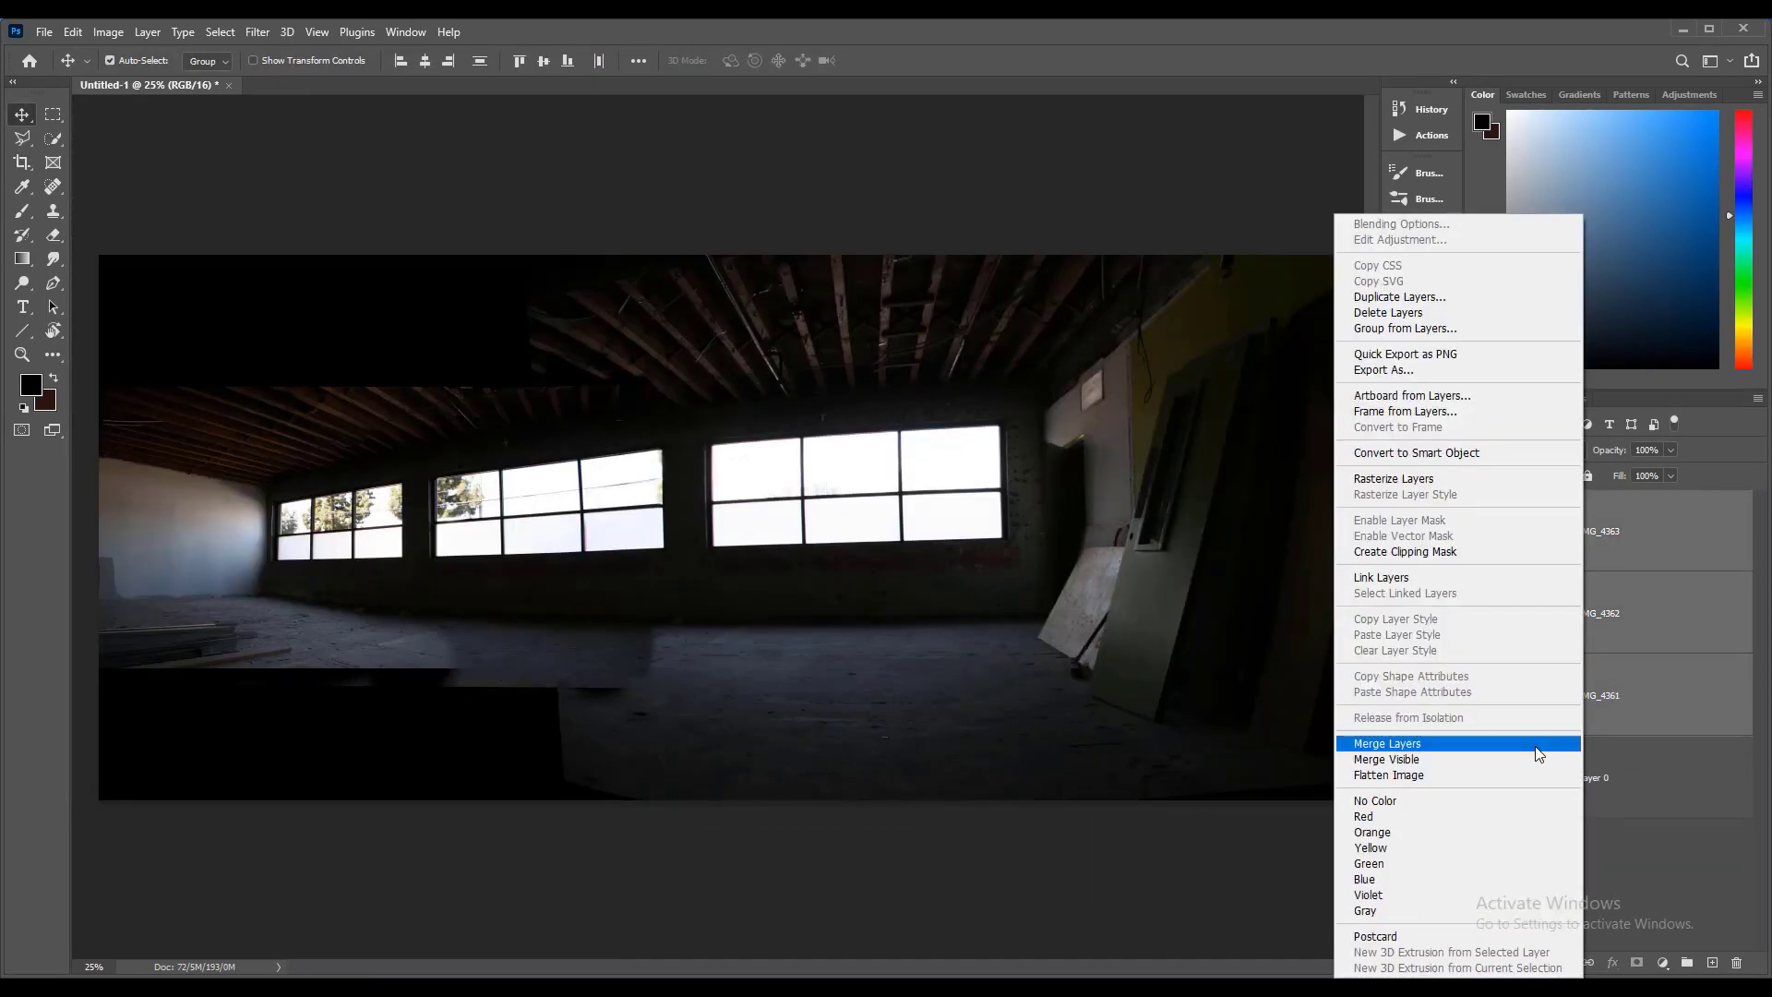
click(1539, 753)
Step: Darken the merged photo layer slightly with Levels, setting the midtone input to about 0.92
click(108, 32)
mouse_move(138, 74)
click(351, 97)
drag(1224, 449, 1221, 449)
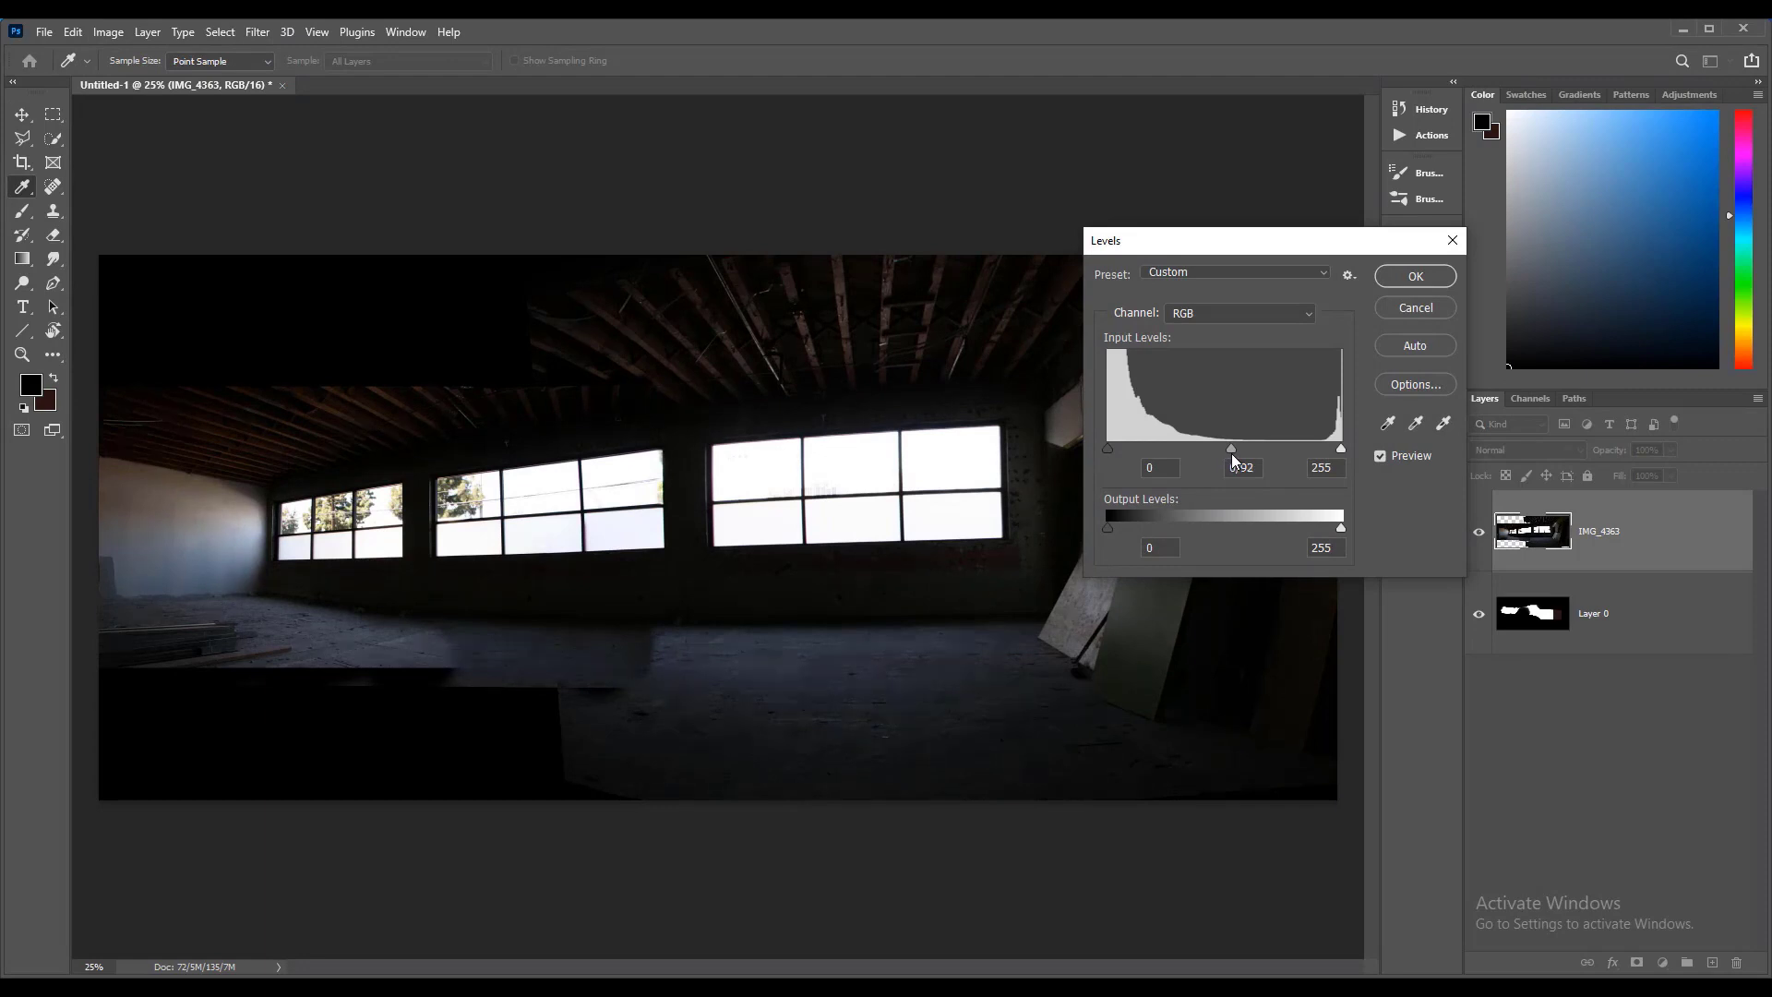
click(1415, 276)
Step: Choose the "j oil patal" brush at 90 px for painting on the merged layer
key(b)
click(1421, 198)
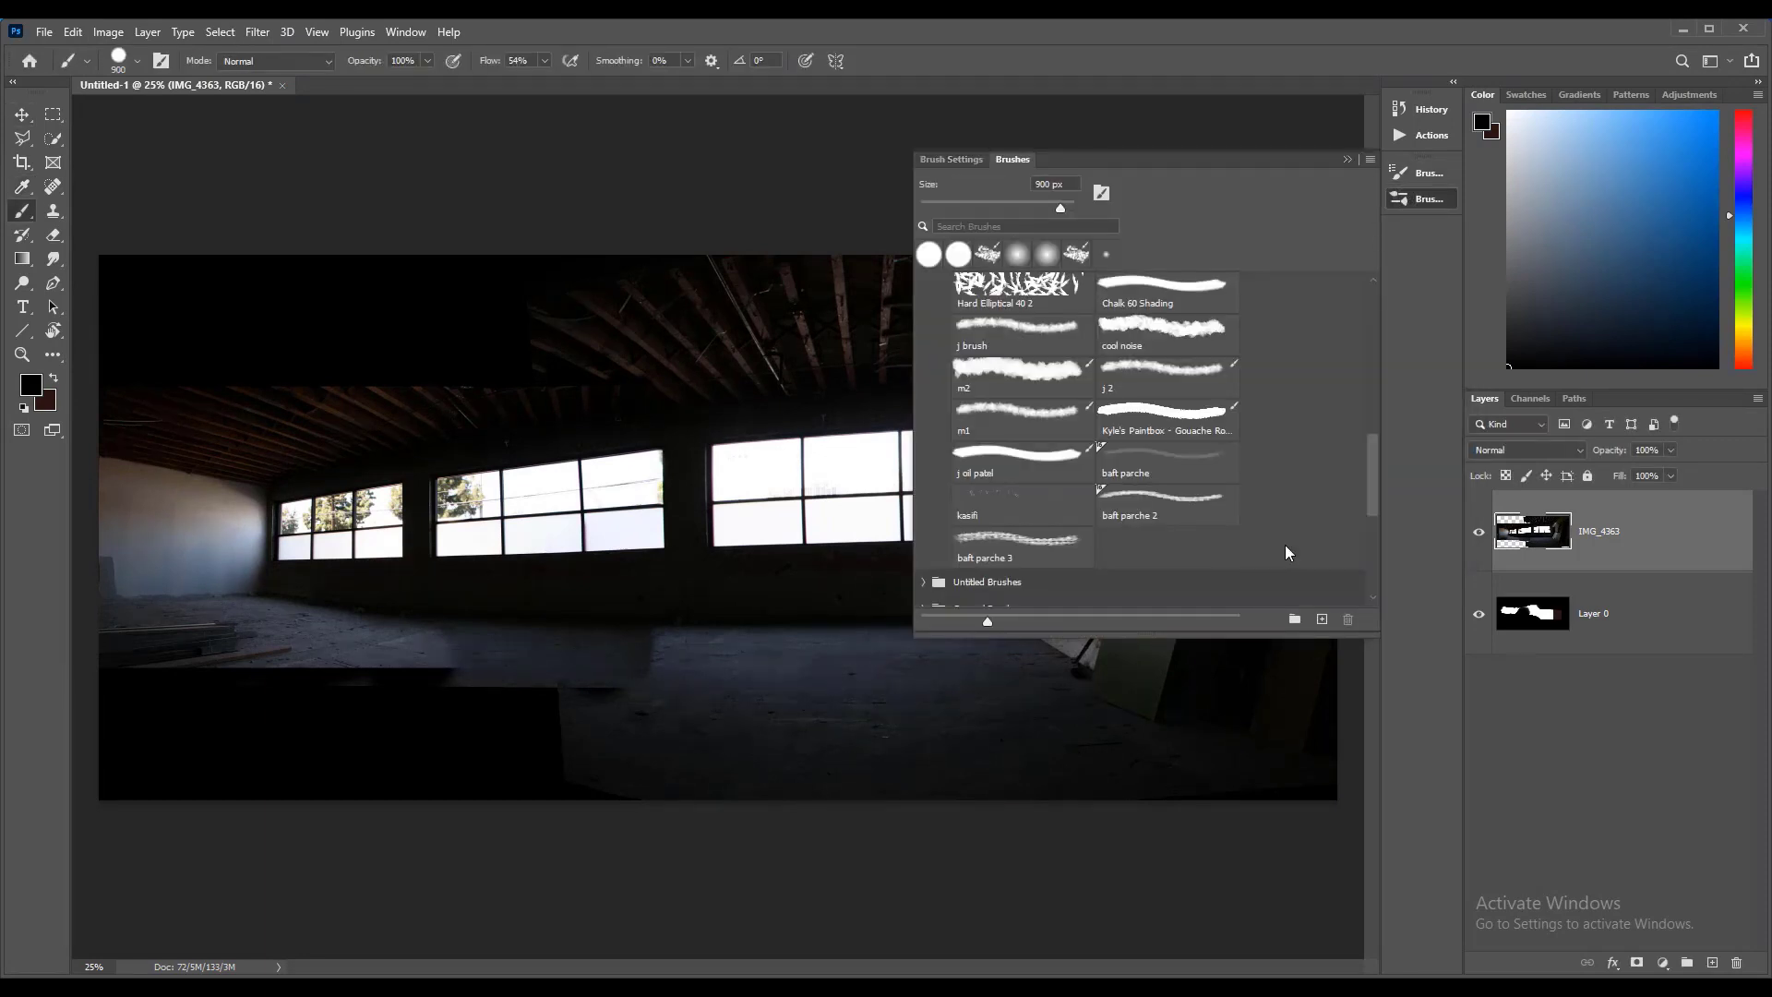
click(1030, 476)
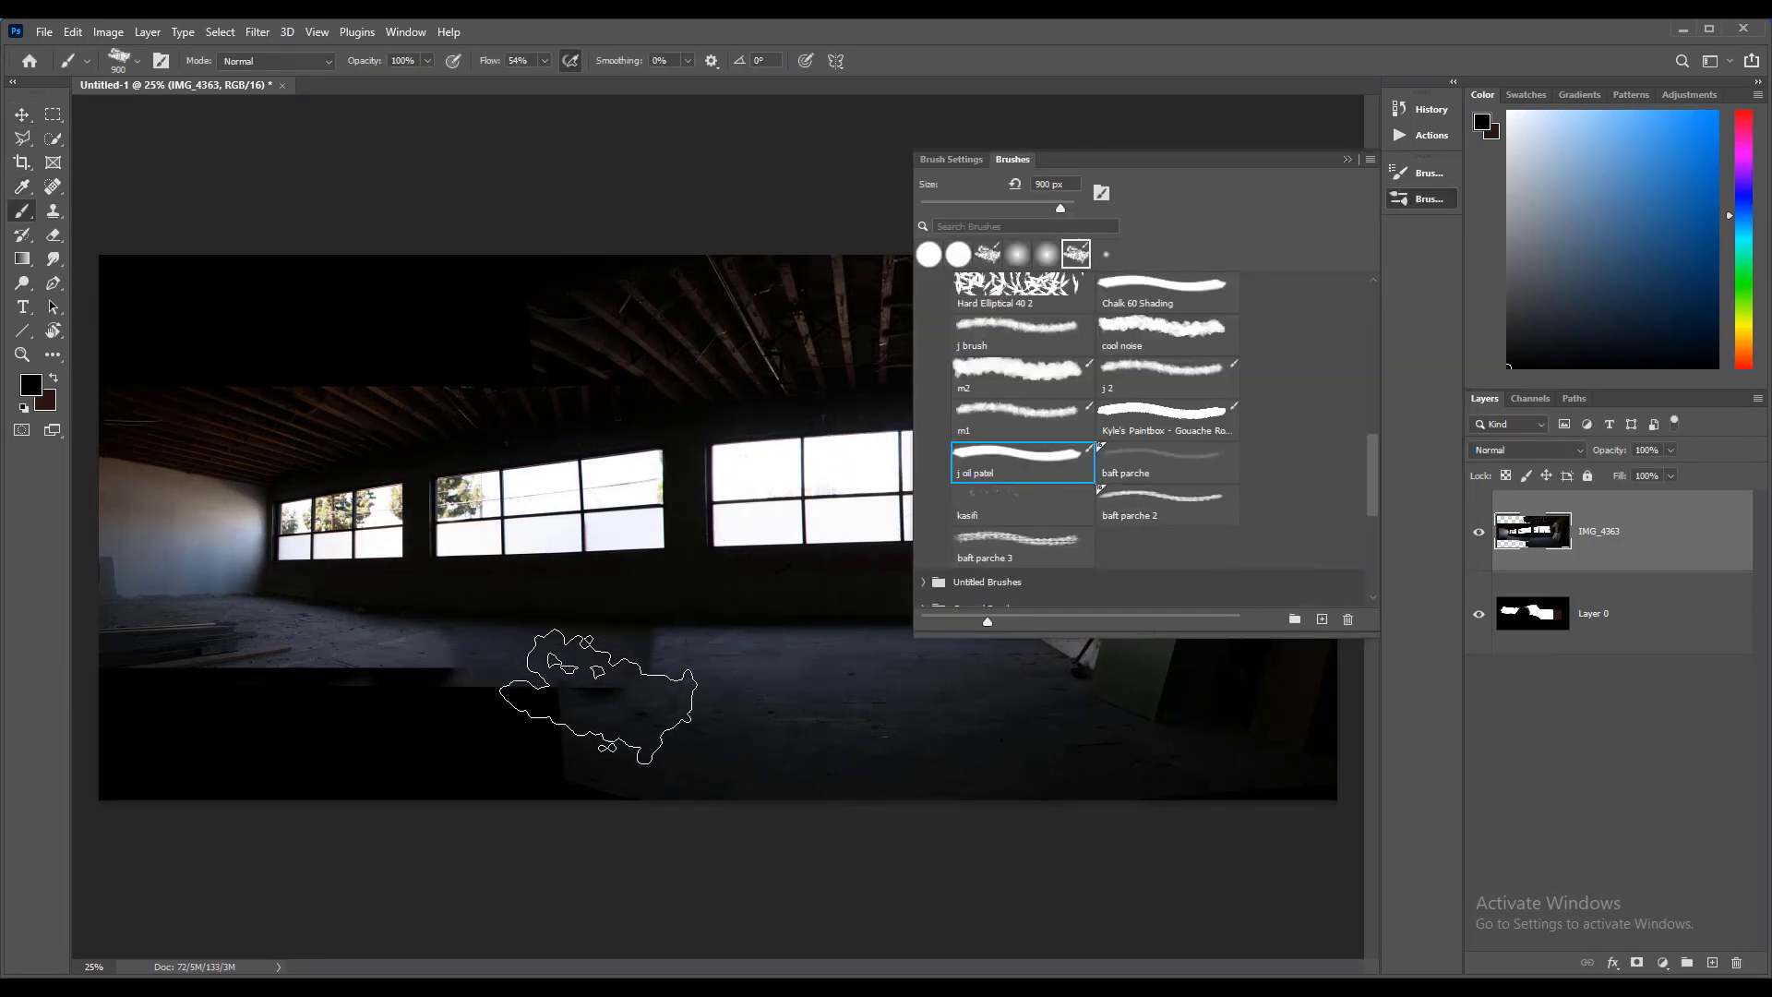
click(590, 688)
Step: Paint the black lower-left area and the adjoining lower middle with dark blue-grey tones sampled from the floor
alt+click(689, 673)
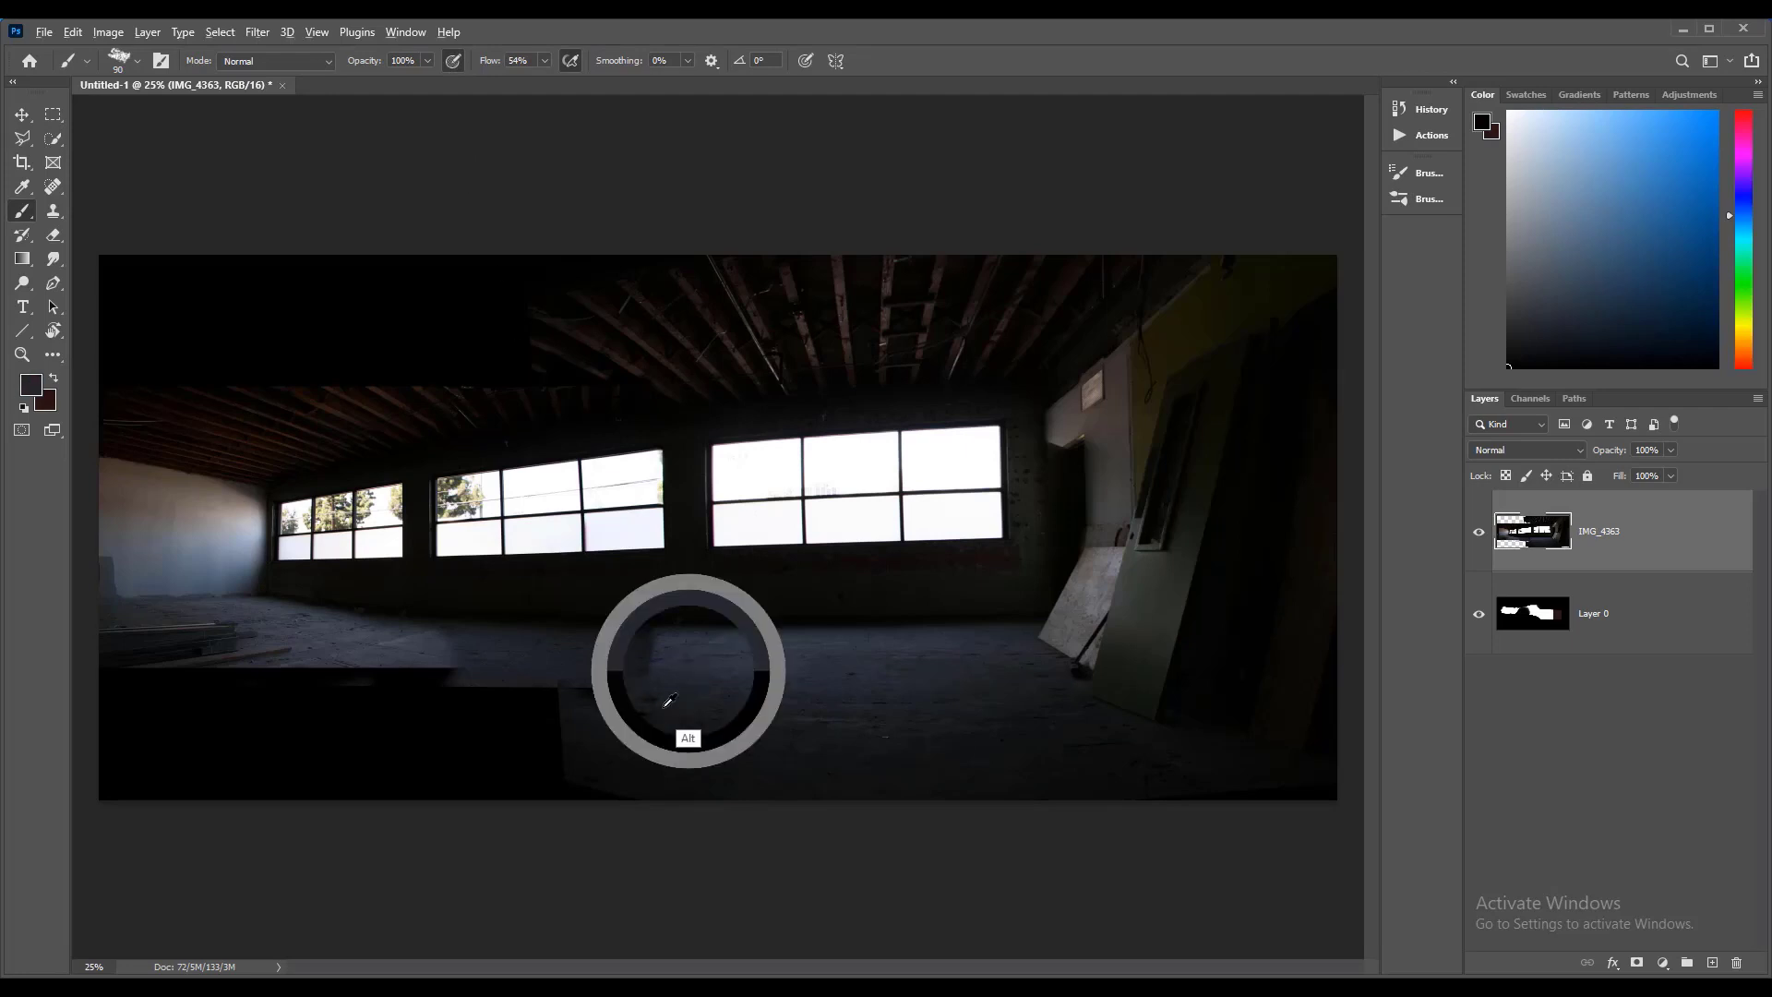
drag(669, 743, 584, 768)
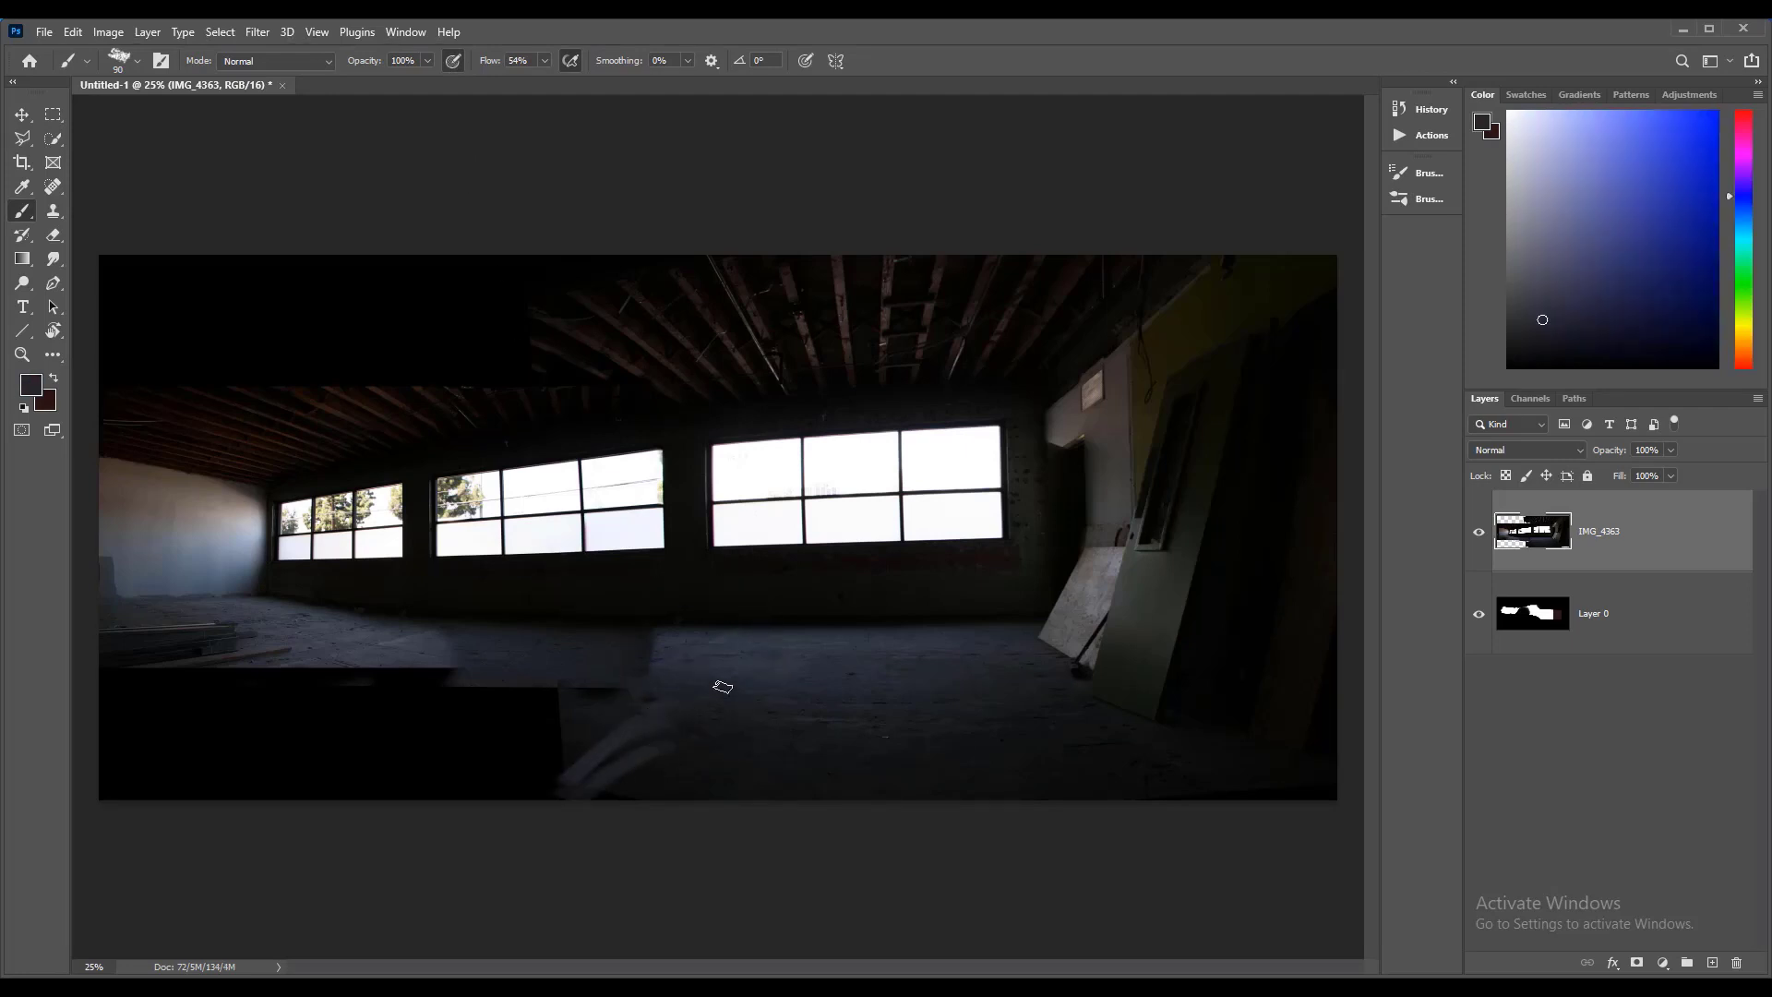
drag(609, 709, 397, 794)
alt+click(633, 701)
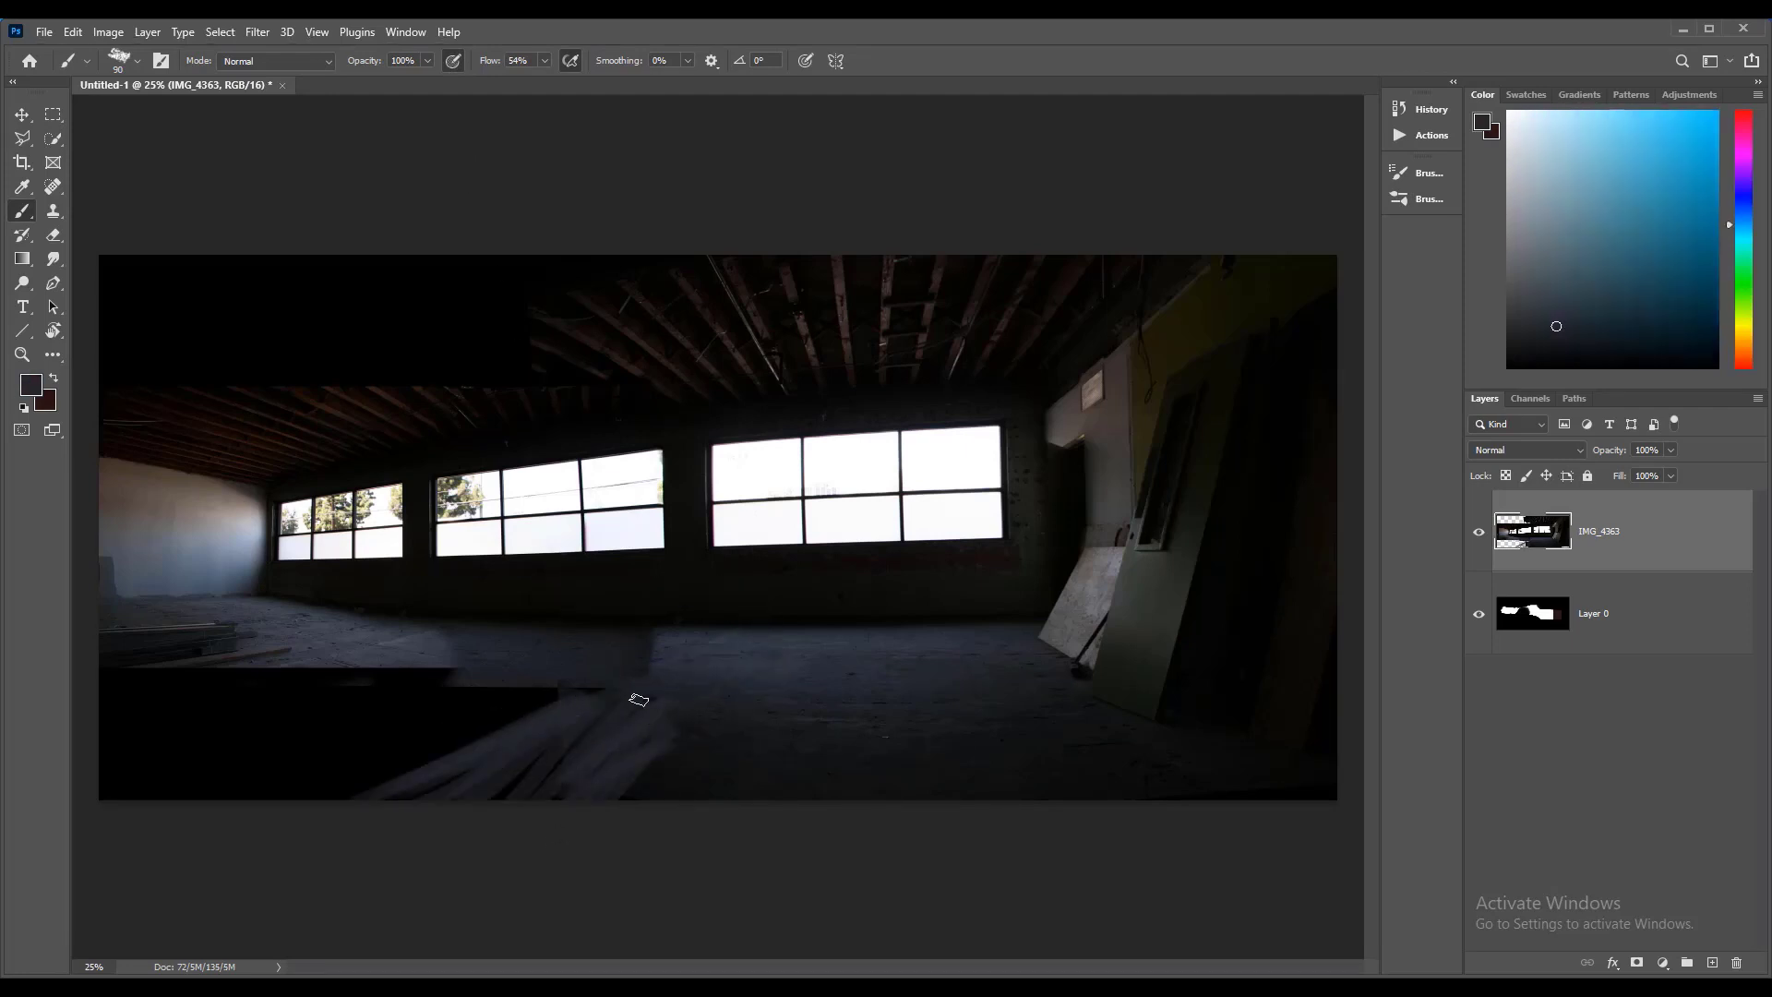
drag(554, 706, 314, 789)
alt+click(471, 740)
drag(471, 716, 115, 789)
drag(513, 767, 221, 794)
alt+click(463, 726)
drag(452, 692, 109, 769)
alt+click(420, 722)
mouse_move(415, 705)
mouse_down()
mouse_move(109, 746)
mouse_move(109, 728)
mouse_up()
alt+click(404, 724)
drag(362, 675, 109, 701)
drag(683, 726, 633, 795)
alt+click(718, 740)
drag(725, 749, 692, 795)
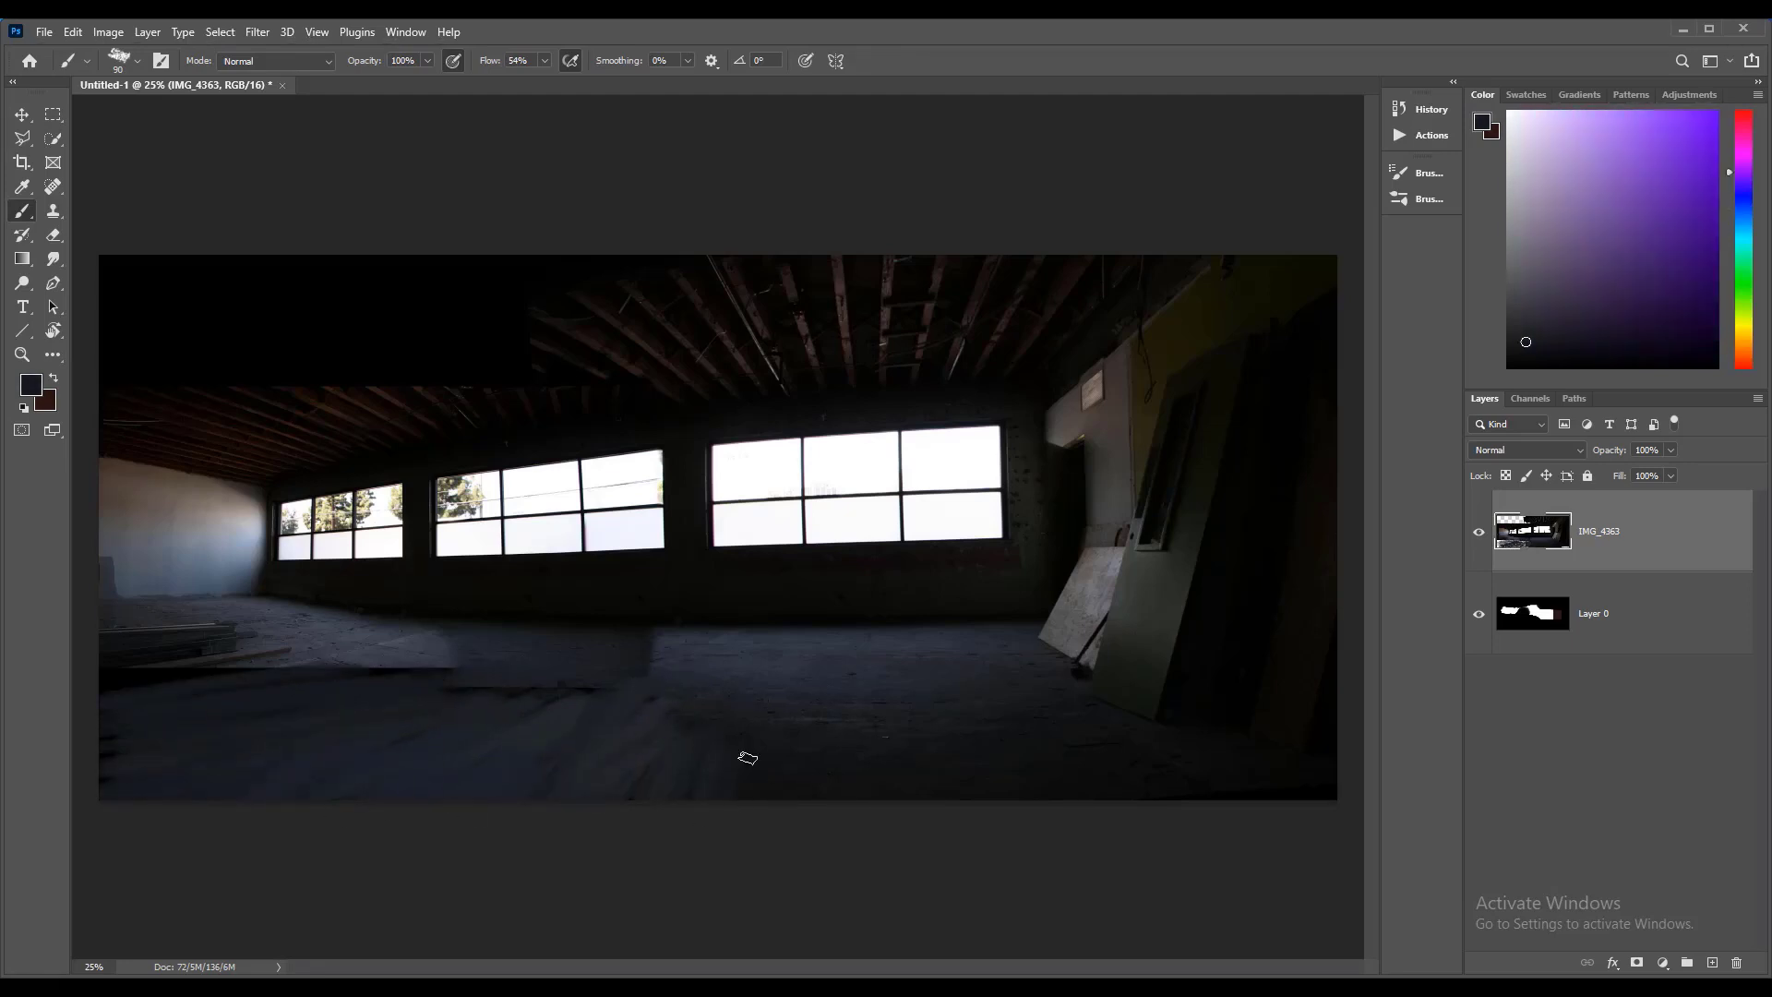
Step: Cover the hard photo edges across the left and middle floor with sampled tones, and smooth the painted floor below
alt+click(572, 706)
drag(545, 691, 292, 739)
drag(404, 672, 109, 694)
drag(467, 657, 207, 679)
alt+click(425, 697)
alt+click(672, 650)
mouse_move(660, 658)
mouse_down()
mouse_move(502, 645)
mouse_move(432, 674)
mouse_up()
drag(583, 734, 429, 796)
alt+click(363, 729)
drag(349, 743, 201, 789)
drag(427, 739, 300, 795)
Step: Extend sampled floor tones along the image's lower middle and right, and paint over the lower boards at the left edge
alt+click(490, 774)
alt+click(713, 740)
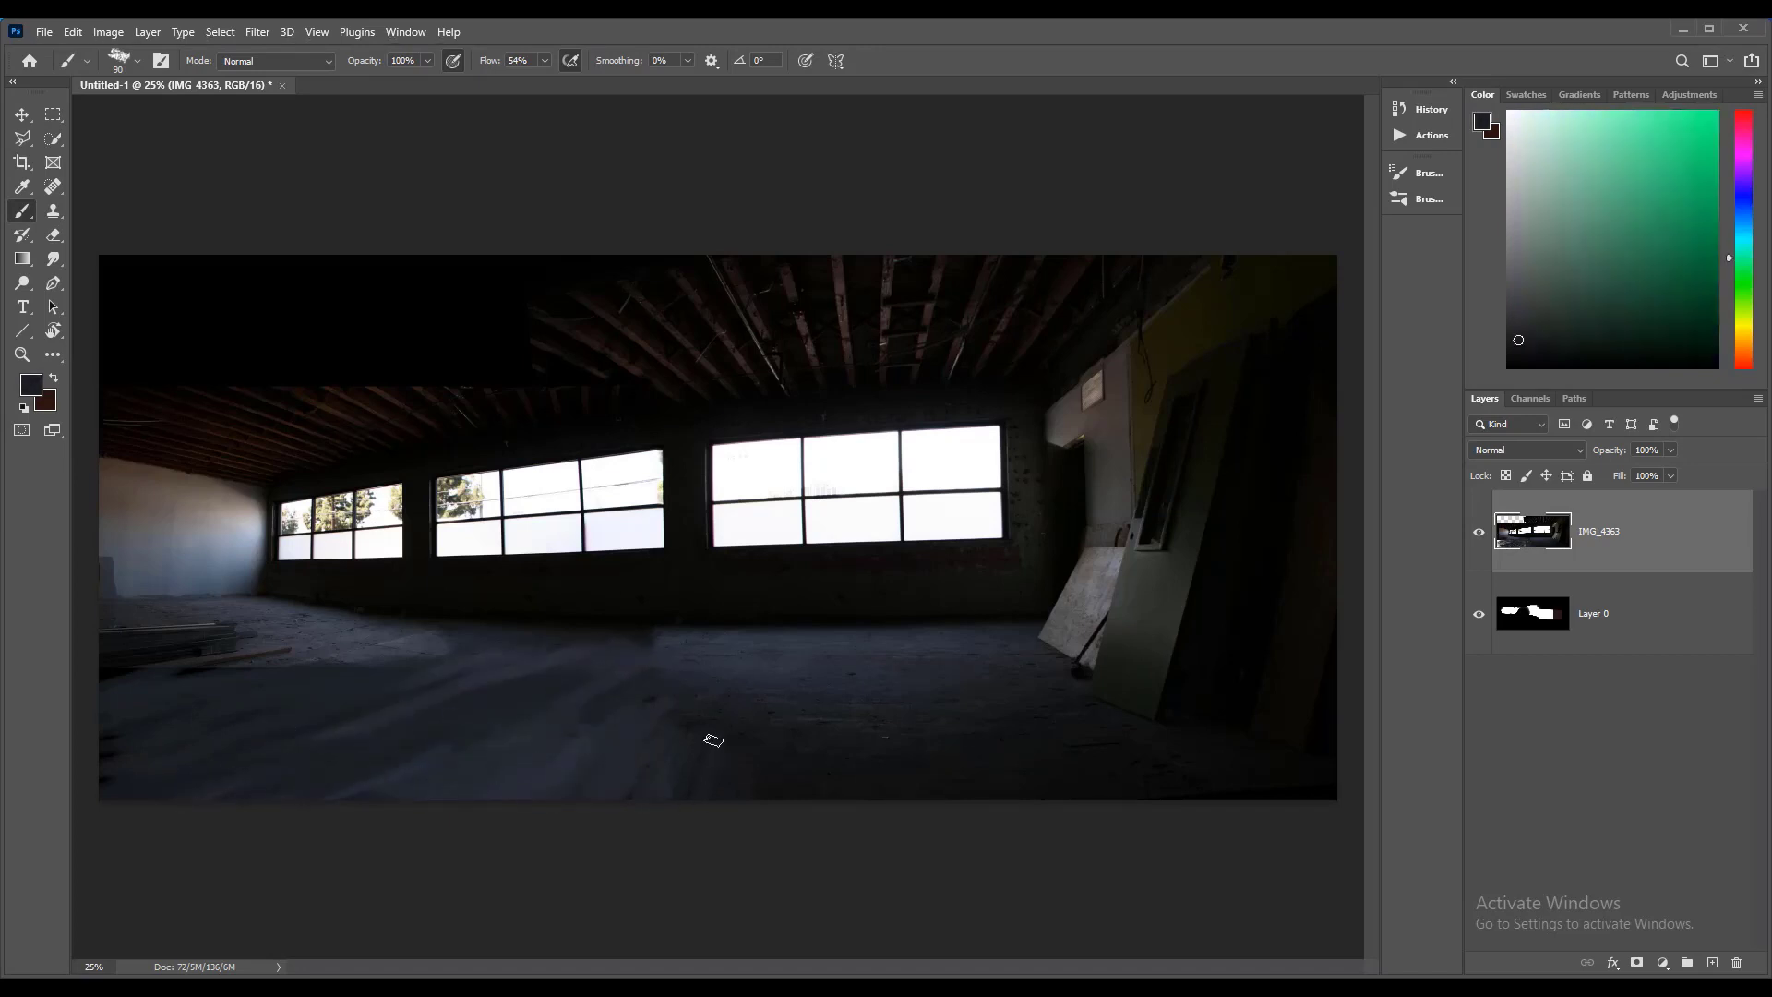
mouse_move(681, 718)
mouse_down()
mouse_move(610, 795)
mouse_move(584, 752)
mouse_up()
drag(1049, 741, 1085, 796)
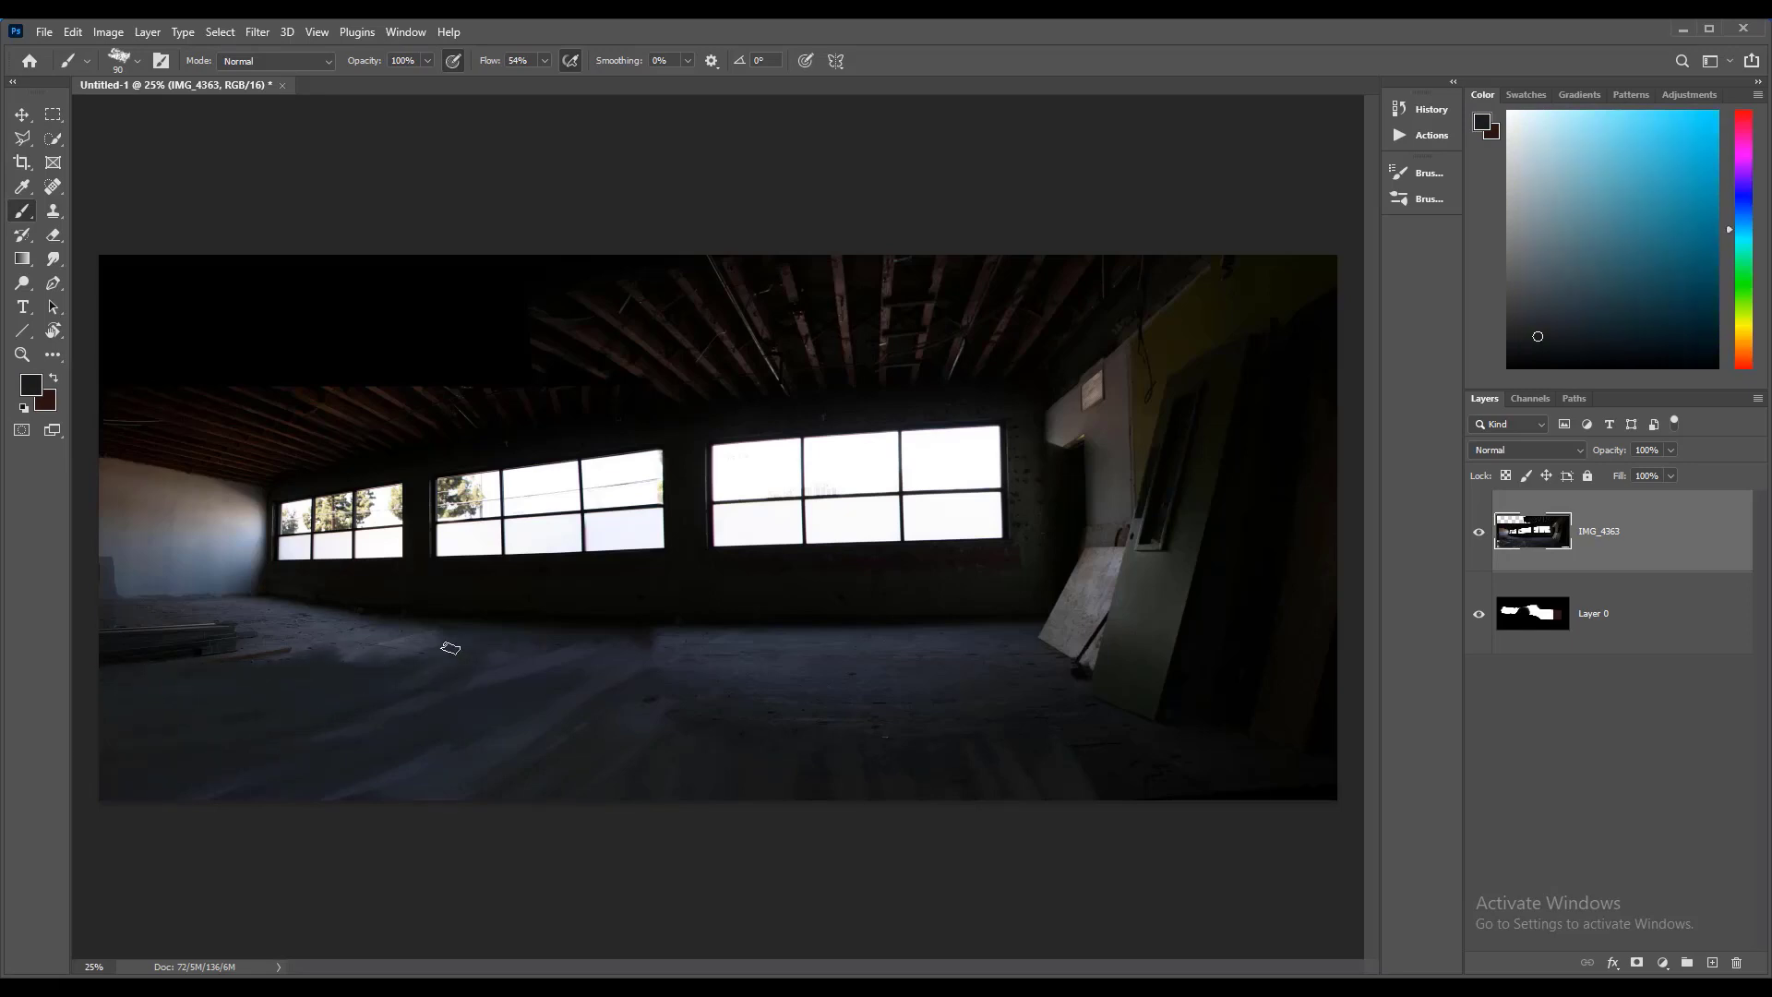
alt+click(547, 640)
alt+click(653, 790)
drag(681, 722, 592, 812)
mouse_move(1088, 746)
mouse_down()
mouse_move(1152, 798)
mouse_move(1207, 800)
mouse_up()
drag(282, 655, 109, 655)
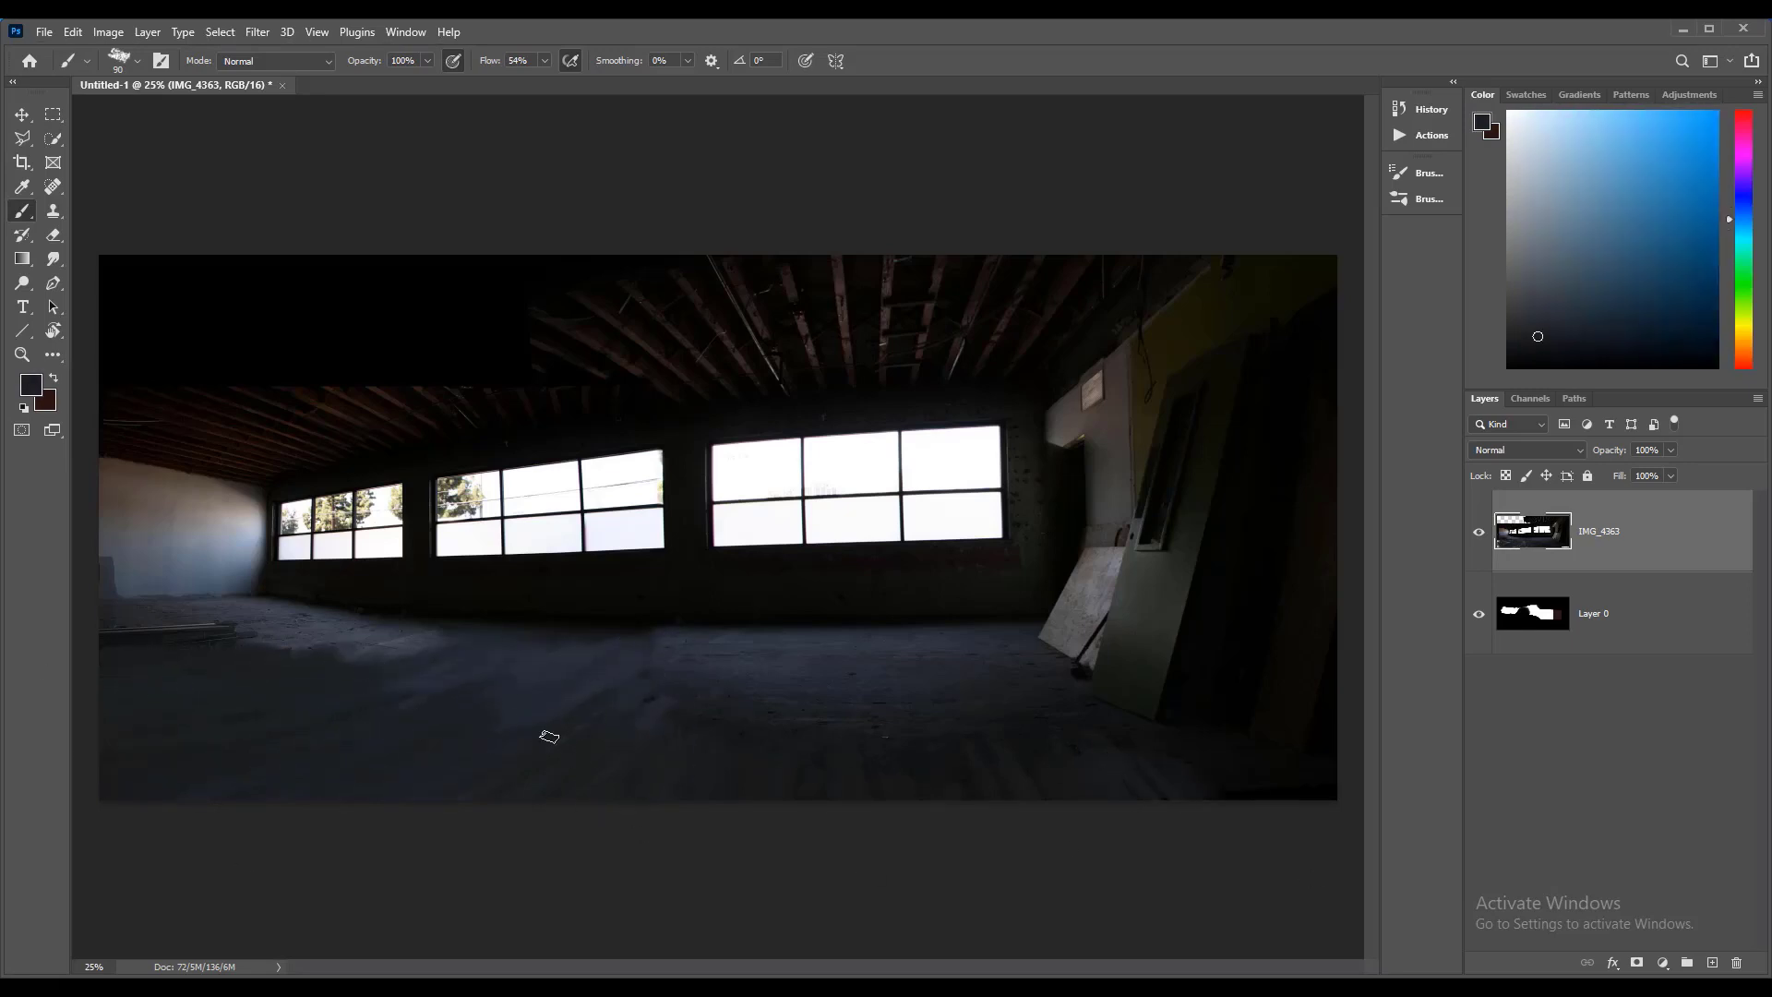
Step: Enlarge the brush to 600 px and smooth the middle and lower floor with dark blue-grey tones sampled from it
alt+click(828, 742)
key(bracketright)
key(bracketright)
key(bracketright)
key(bracketright)
key(bracketright)
key(bracketright)
key(bracketright)
key(bracketright)
key(bracketright)
drag(1009, 753, 485, 726)
alt+click(577, 675)
mouse_move(577, 683)
mouse_down()
mouse_move(427, 721)
mouse_move(482, 711)
mouse_up()
alt+click(638, 695)
alt+click(609, 697)
mouse_move(720, 748)
mouse_down()
mouse_move(826, 781)
mouse_move(745, 769)
mouse_up()
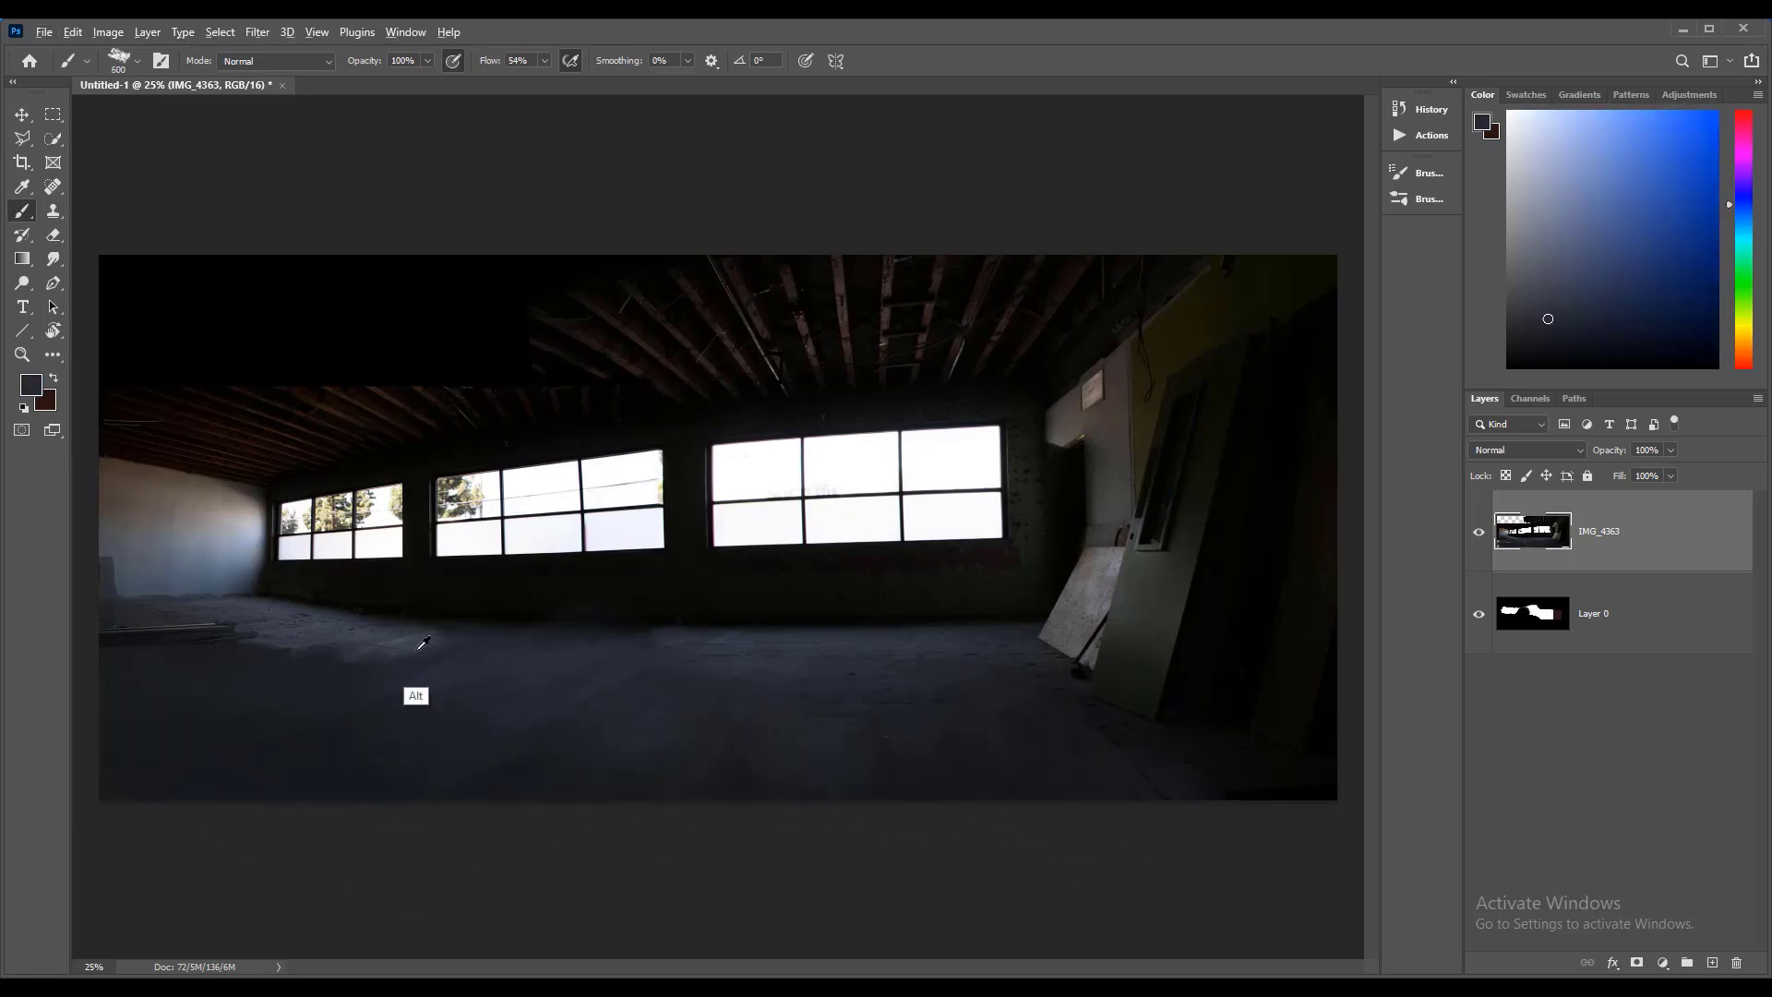
Step: Even out the lower right and lower left floor areas with large strokes of sampled floor tones
alt+click(419, 645)
drag(1237, 771, 1162, 777)
alt+click(713, 785)
drag(277, 746, 674, 808)
alt+click(690, 711)
Step: Lower the brush opacity to 71% and its size to 250 px, and soften the middle and left floor
drag(428, 61, 407, 83)
key(bracketleft)
key(bracketleft)
key(bracketleft)
key(bracketleft)
drag(789, 681, 867, 749)
drag(364, 644, 434, 652)
alt+click(284, 737)
mouse_move(283, 736)
mouse_down()
mouse_move(302, 694)
mouse_move(477, 792)
mouse_up()
Step: Paint over the boards on the left floor and rework the floor's edge along the back wall with sampled tones
alt+click(583, 634)
alt+click(612, 613)
alt+click(591, 611)
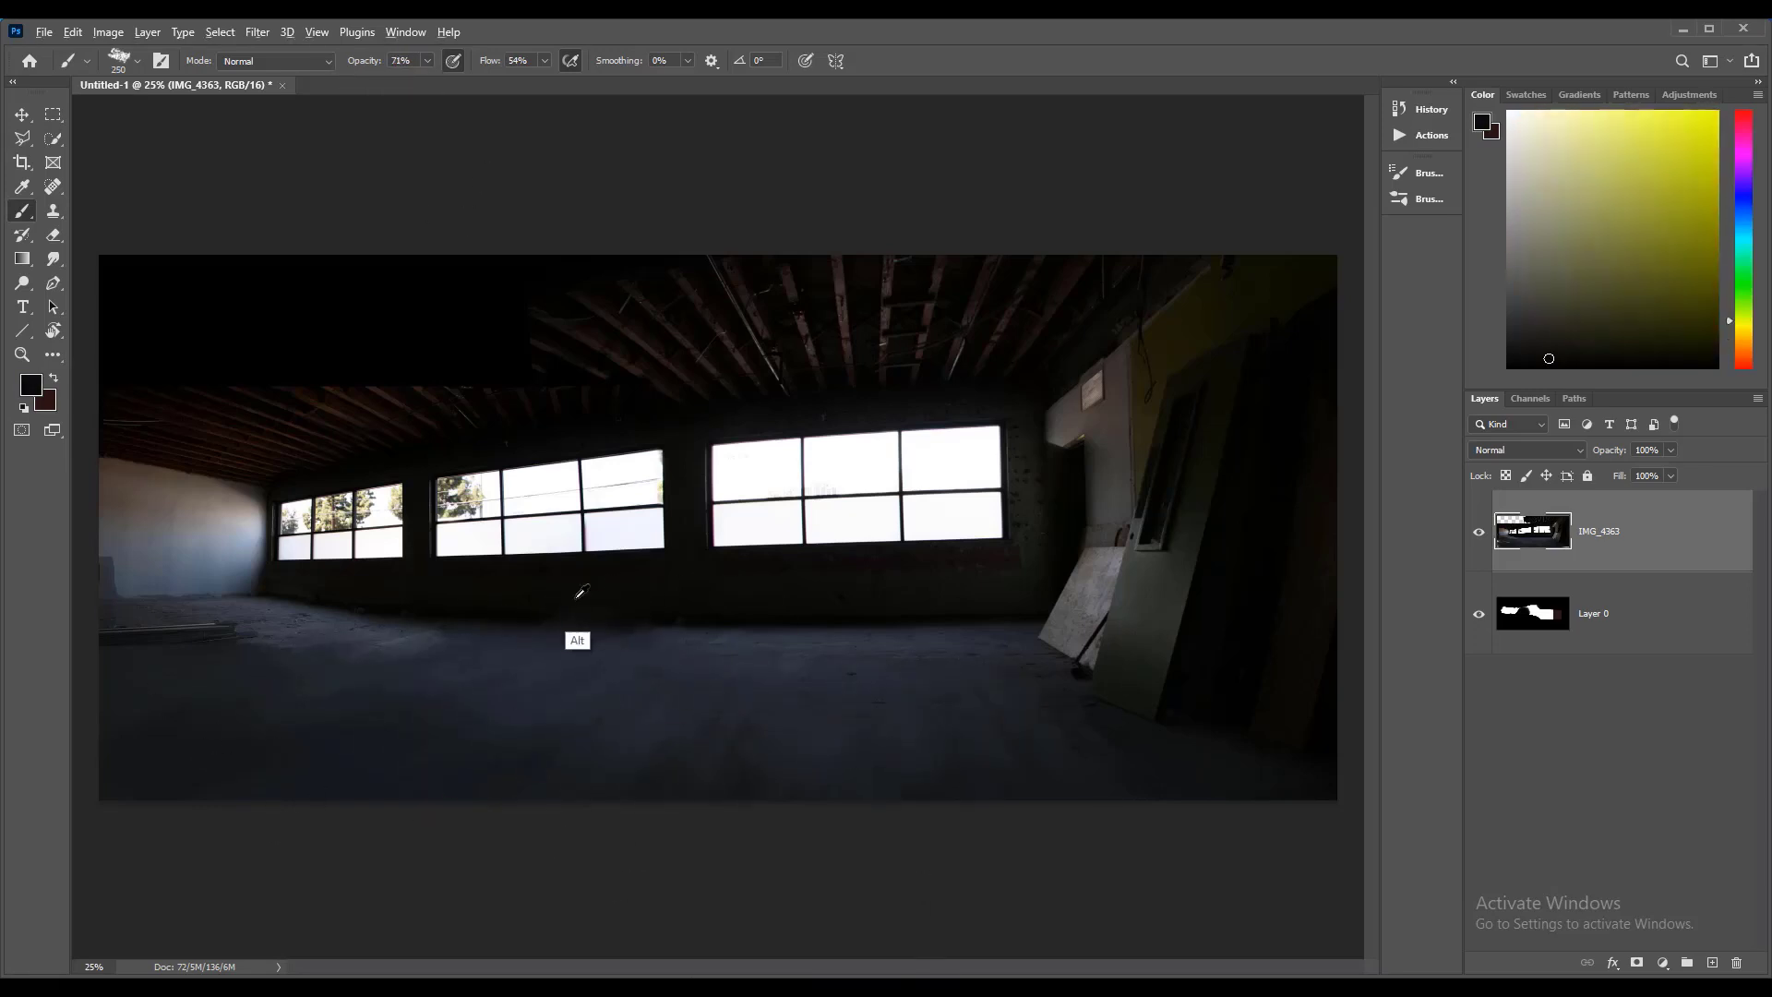
alt+click(178, 633)
alt+click(189, 629)
alt+click(161, 645)
alt+click(386, 651)
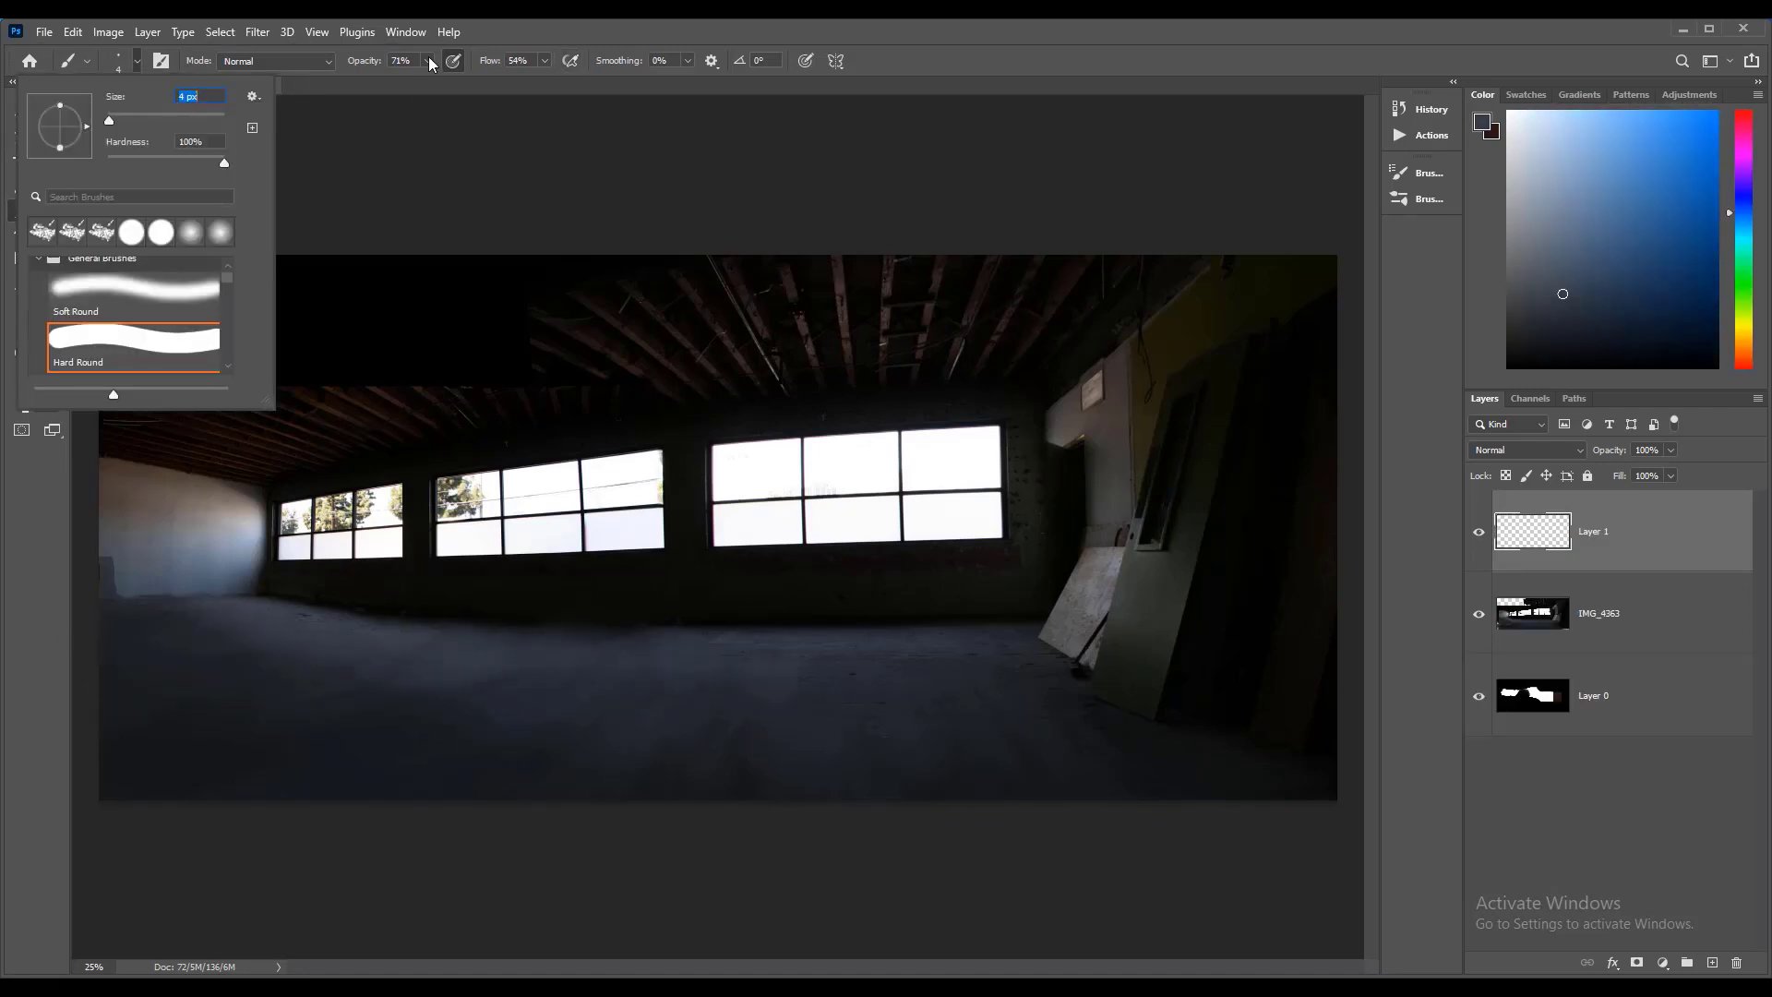
Step: With a 4 px hard round brush at 100% opacity and a yellow hue, draw the room's corner edges and converging floor lines on Layer 1
click(427, 60)
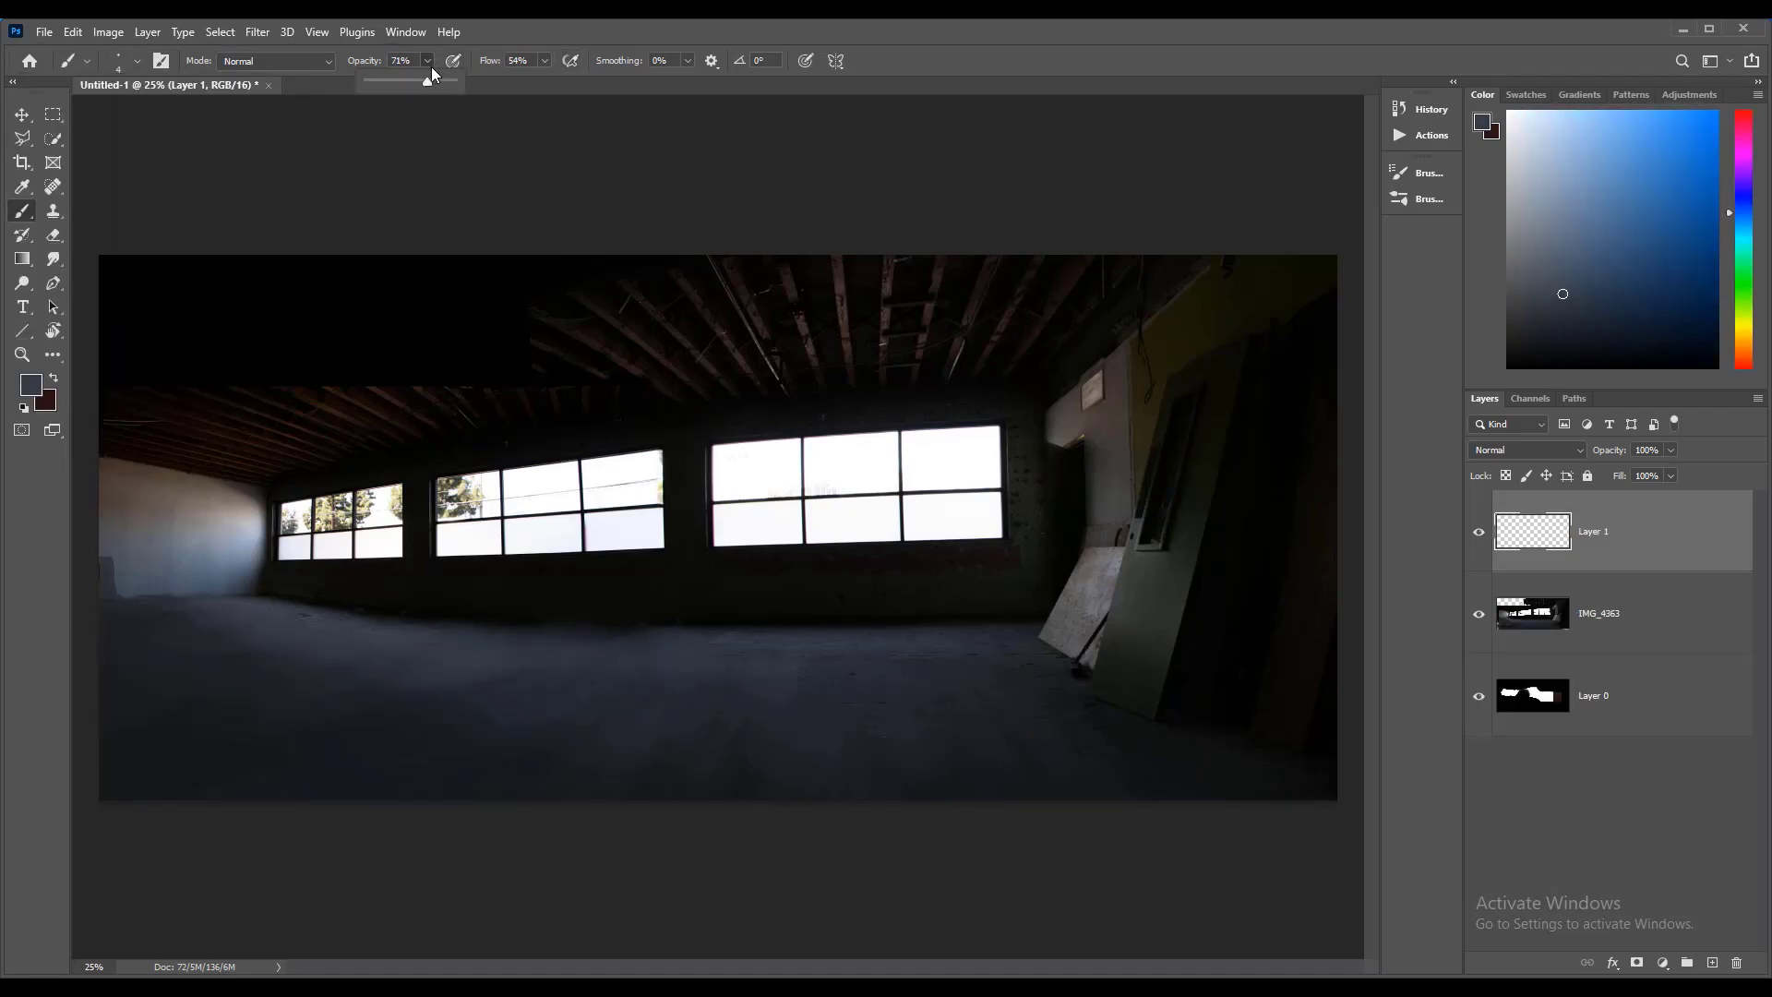
click(1741, 335)
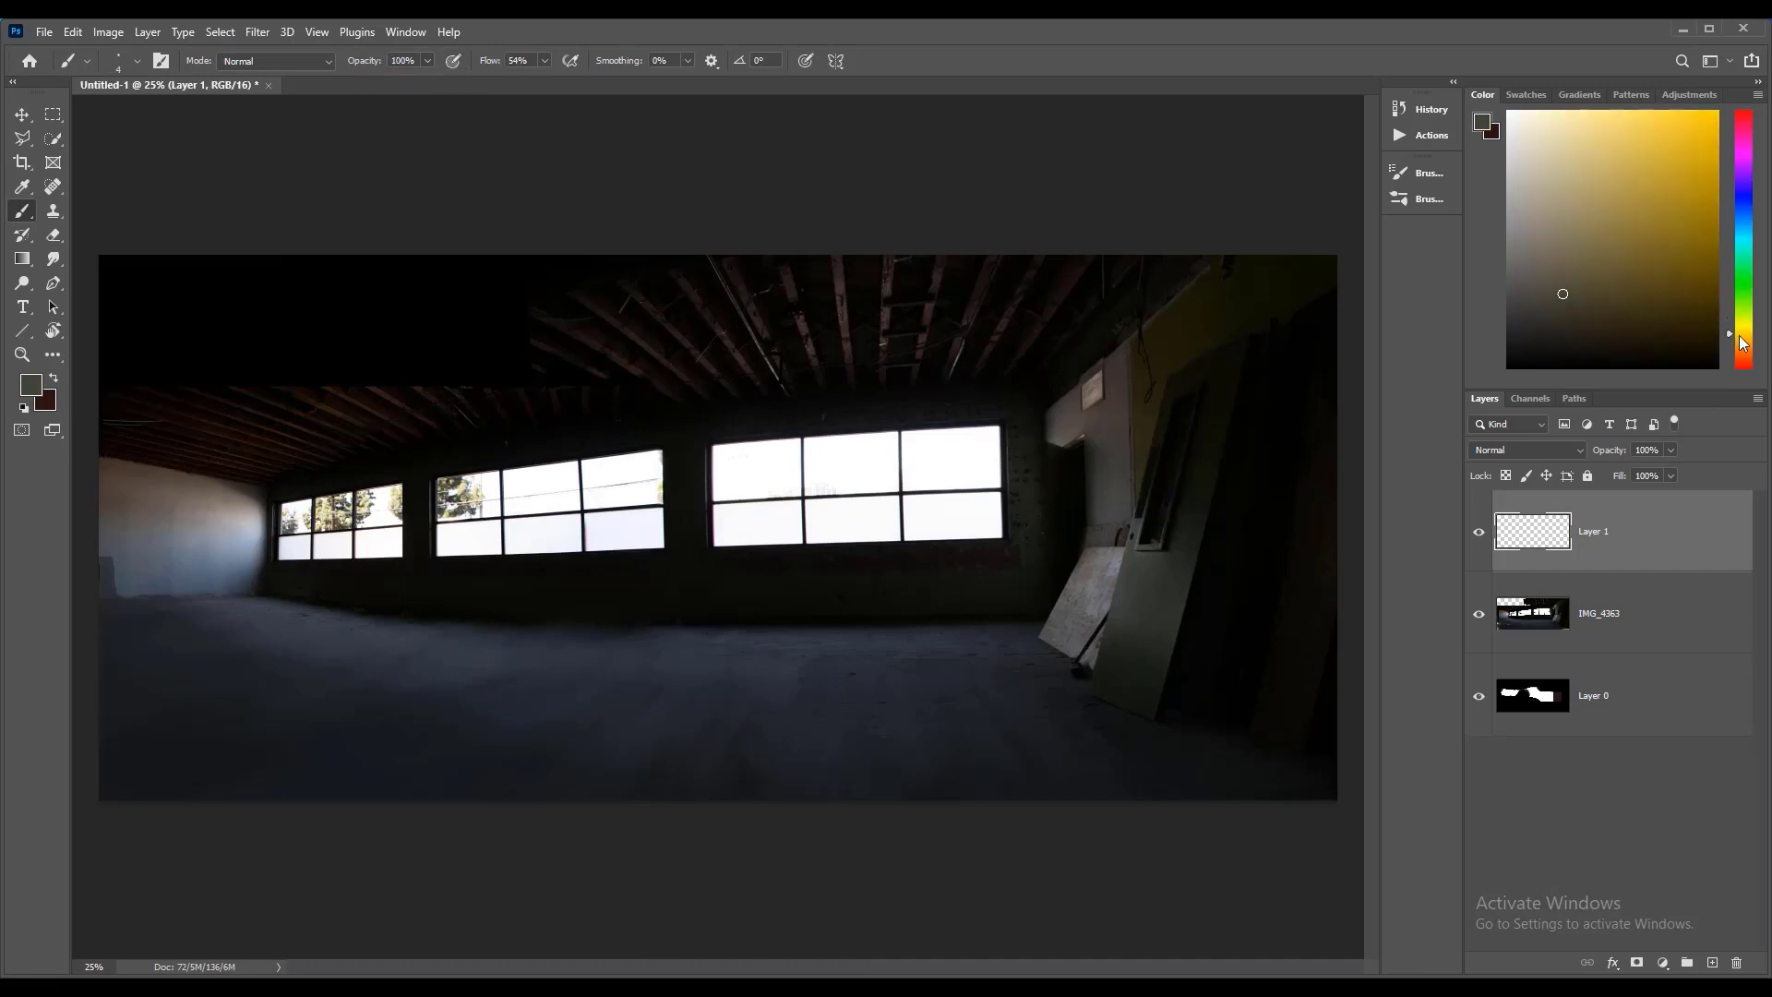
mouse_move(416, 454)
mouse_down()
mouse_move(418, 637)
mouse_move(99, 269)
mouse_up()
drag(418, 624, 99, 694)
key(ctrl+z)
mouse_move(417, 620)
mouse_down()
mouse_move(99, 690)
mouse_move(417, 616)
mouse_up()
mouse_move(1039, 617)
mouse_down()
mouse_move(420, 619)
mouse_move(1034, 406)
mouse_move(417, 452)
mouse_move(1303, 800)
mouse_move(1099, 664)
mouse_up()
key(ctrl+z)
drag(1038, 379, 1145, 256)
drag(986, 613, 1076, 799)
drag(942, 799, 921, 618)
drag(628, 626, 342, 798)
mouse_move(517, 624)
mouse_down()
mouse_move(99, 755)
mouse_move(99, 731)
mouse_up()
key(ctrl+z)
Step: Add thin converging perspective lines on the left wall, across the ceiling and on the right wall
drag(411, 567, 99, 534)
drag(419, 510, 99, 386)
drag(510, 438, 263, 257)
drag(589, 437, 484, 256)
key(ctrl+z)
key(ctrl+z)
drag(983, 376, 1043, 259)
drag(892, 397, 889, 267)
drag(825, 415, 775, 259)
drag(740, 415, 612, 256)
drag(645, 428, 469, 264)
drag(509, 432, 275, 265)
drag(1047, 554, 1337, 607)
key(ctrl+z)
drag(1025, 474, 1338, 328)
Step: Switch to saturated yellow at 15 px and sketch a wide table with side blocks in the middle foreground
click(1699, 136)
key(bracketright)
key(bracketright)
key(bracketright)
key(bracketright)
key(bracketright)
key(bracketright)
key(bracketright)
drag(871, 781, 872, 801)
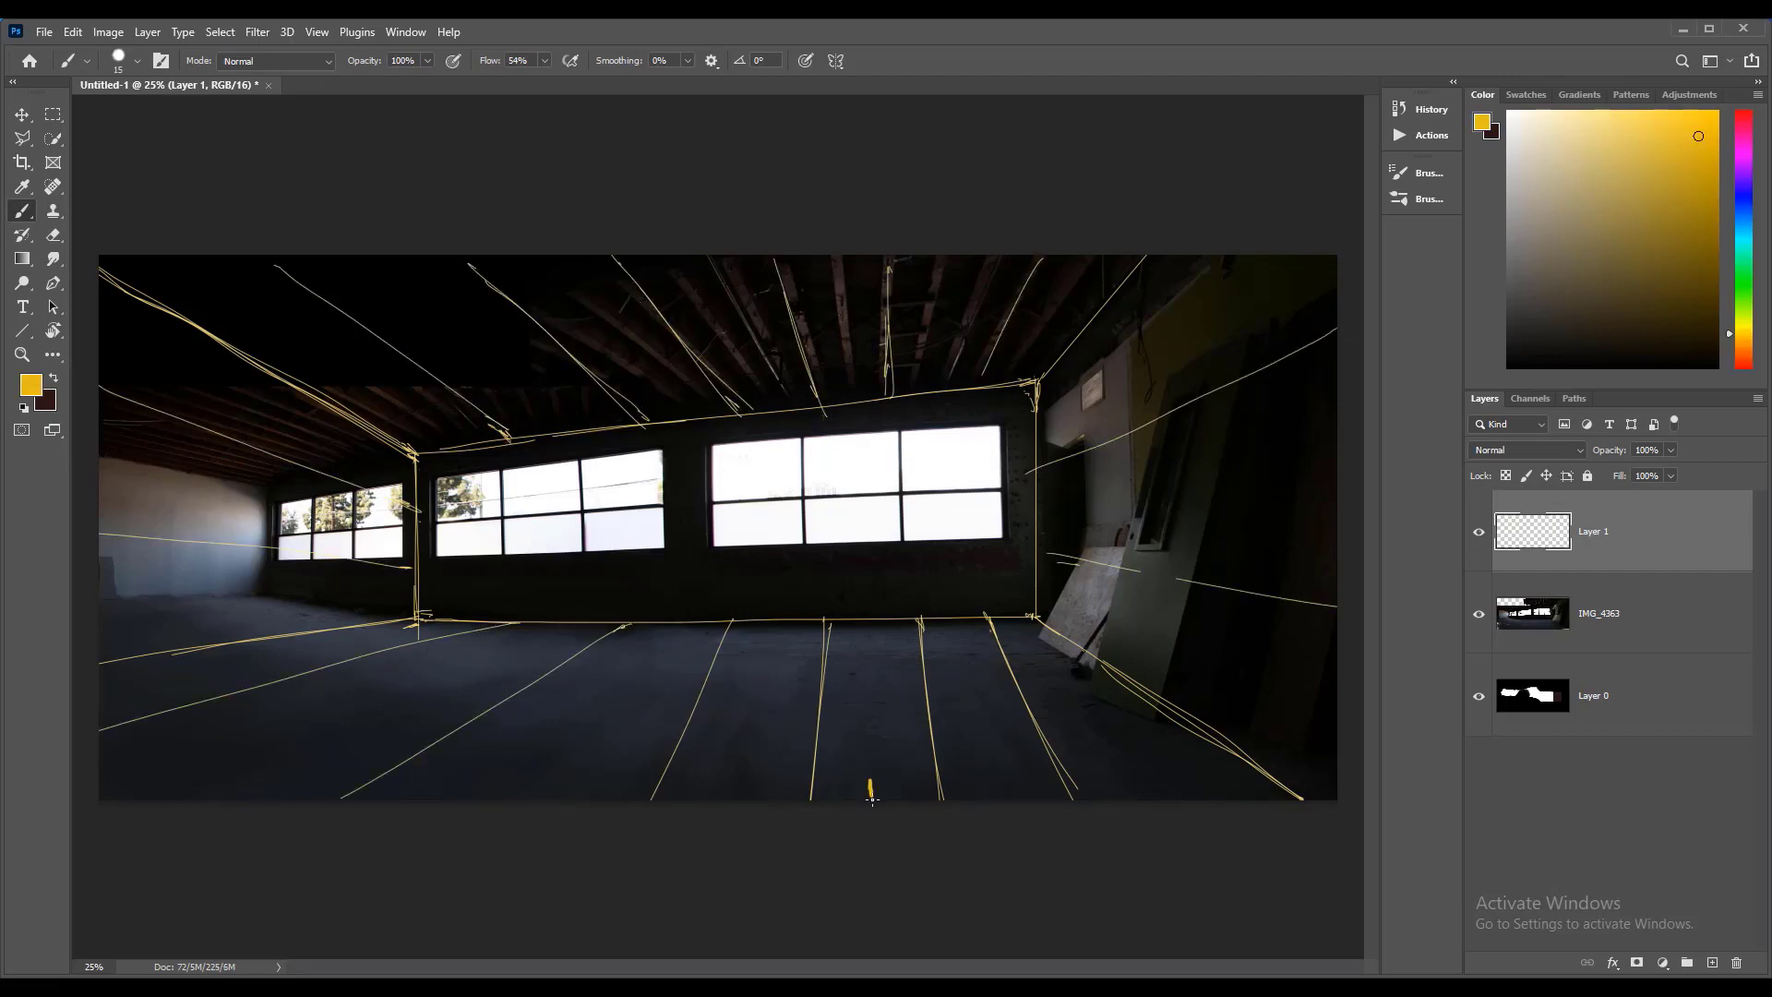
mouse_move(863, 657)
mouse_down()
mouse_move(524, 658)
mouse_move(546, 666)
mouse_up()
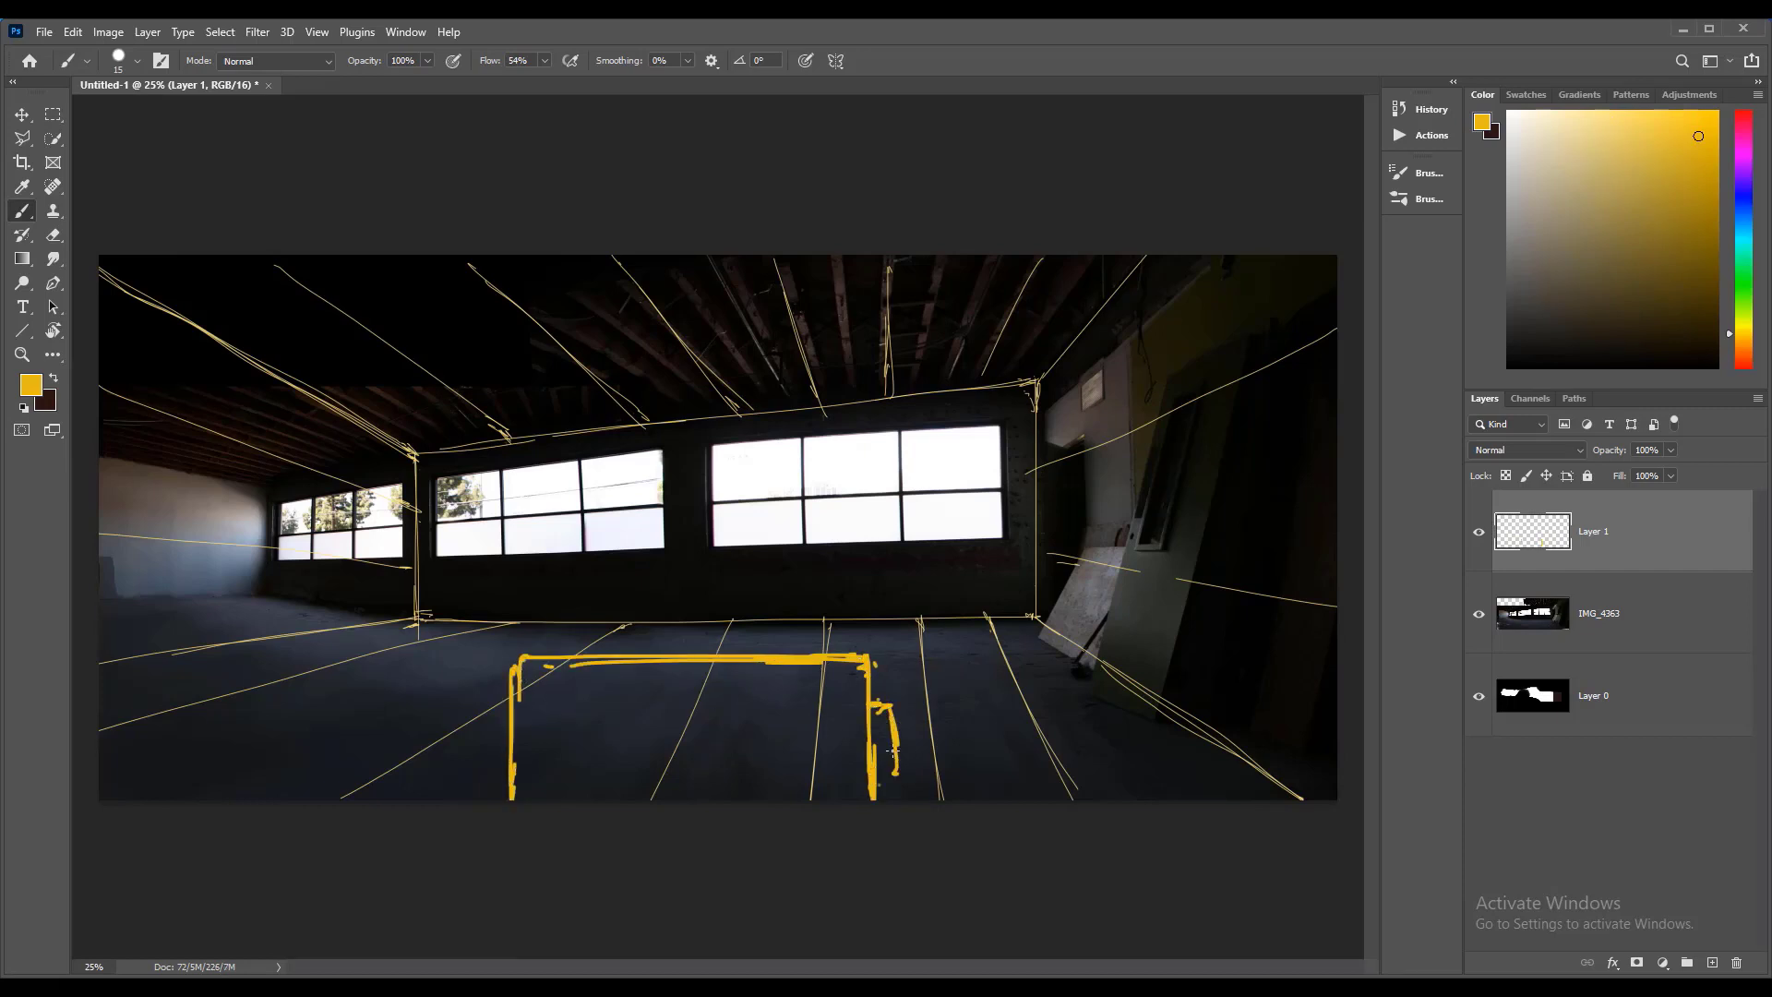
drag(863, 680, 498, 672)
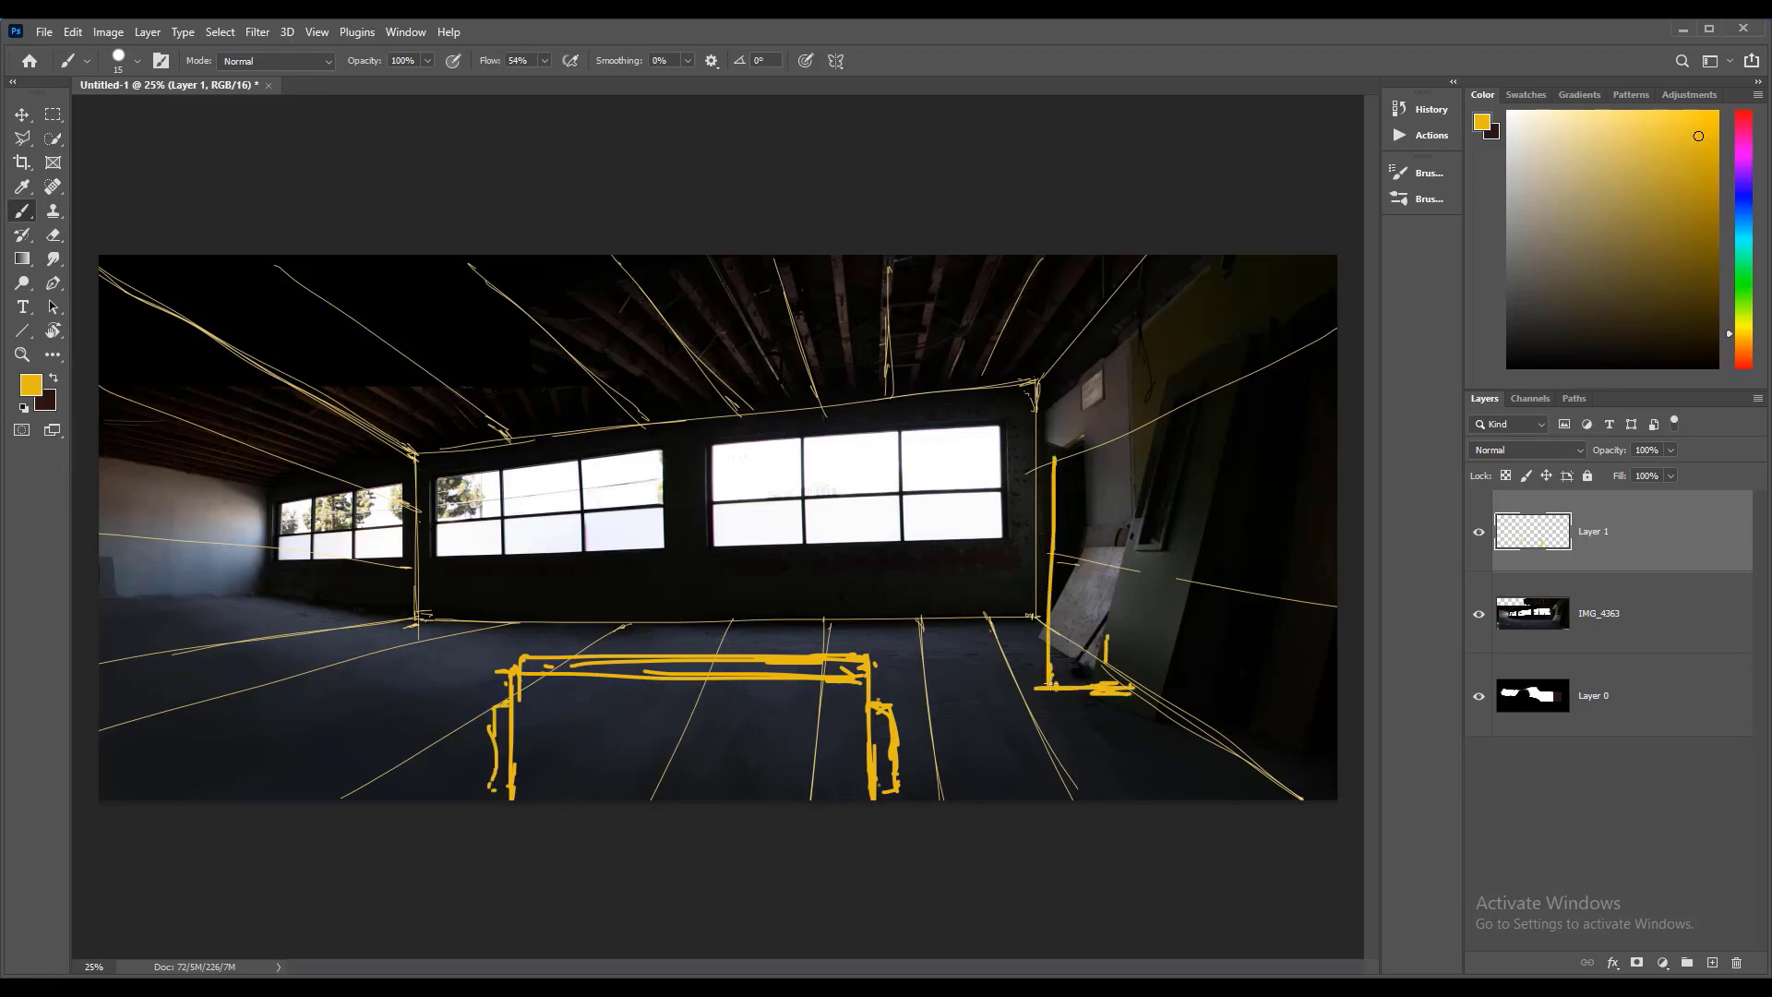
Step: Undo the last strokes by the right wall and sketch a tall box with blocks receding along that wall
key(ctrl+z)
key(ctrl+z)
mouse_move(1137, 349)
mouse_down()
mouse_move(1148, 683)
mouse_move(1086, 355)
mouse_move(1038, 591)
mouse_move(1227, 643)
mouse_up()
drag(1145, 627, 1313, 699)
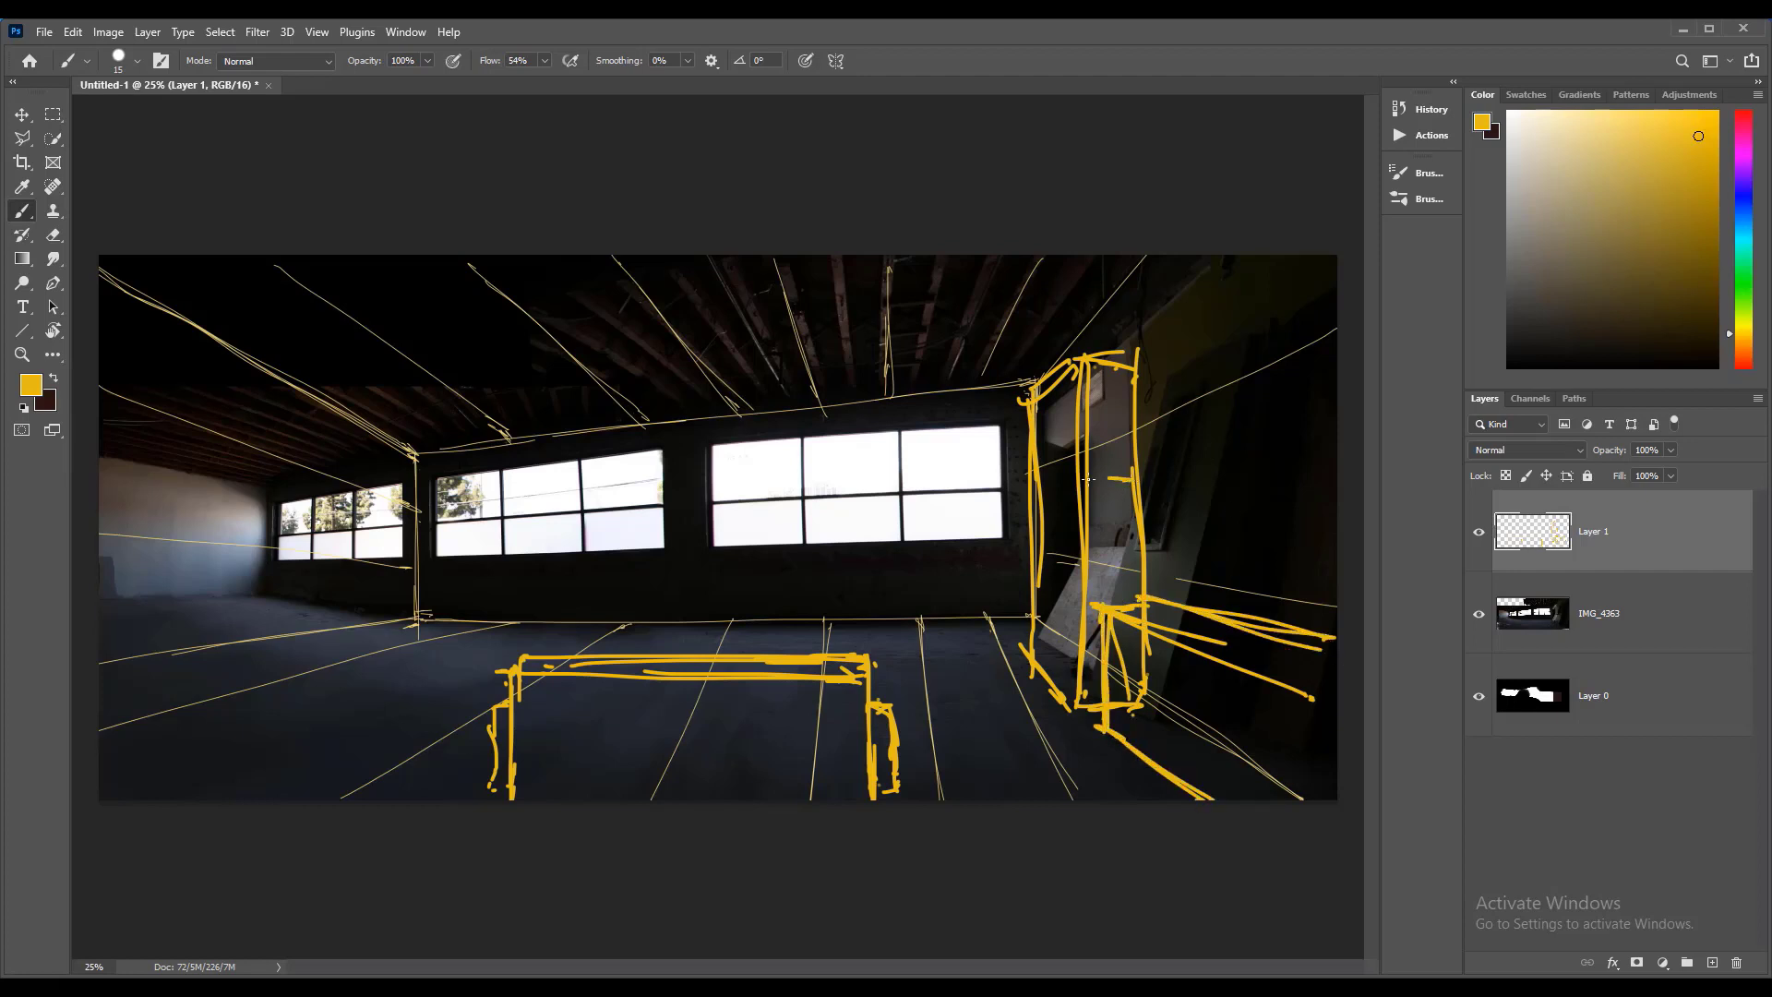
drag(1145, 476, 1289, 479)
click(1112, 407)
shift+click(1328, 270)
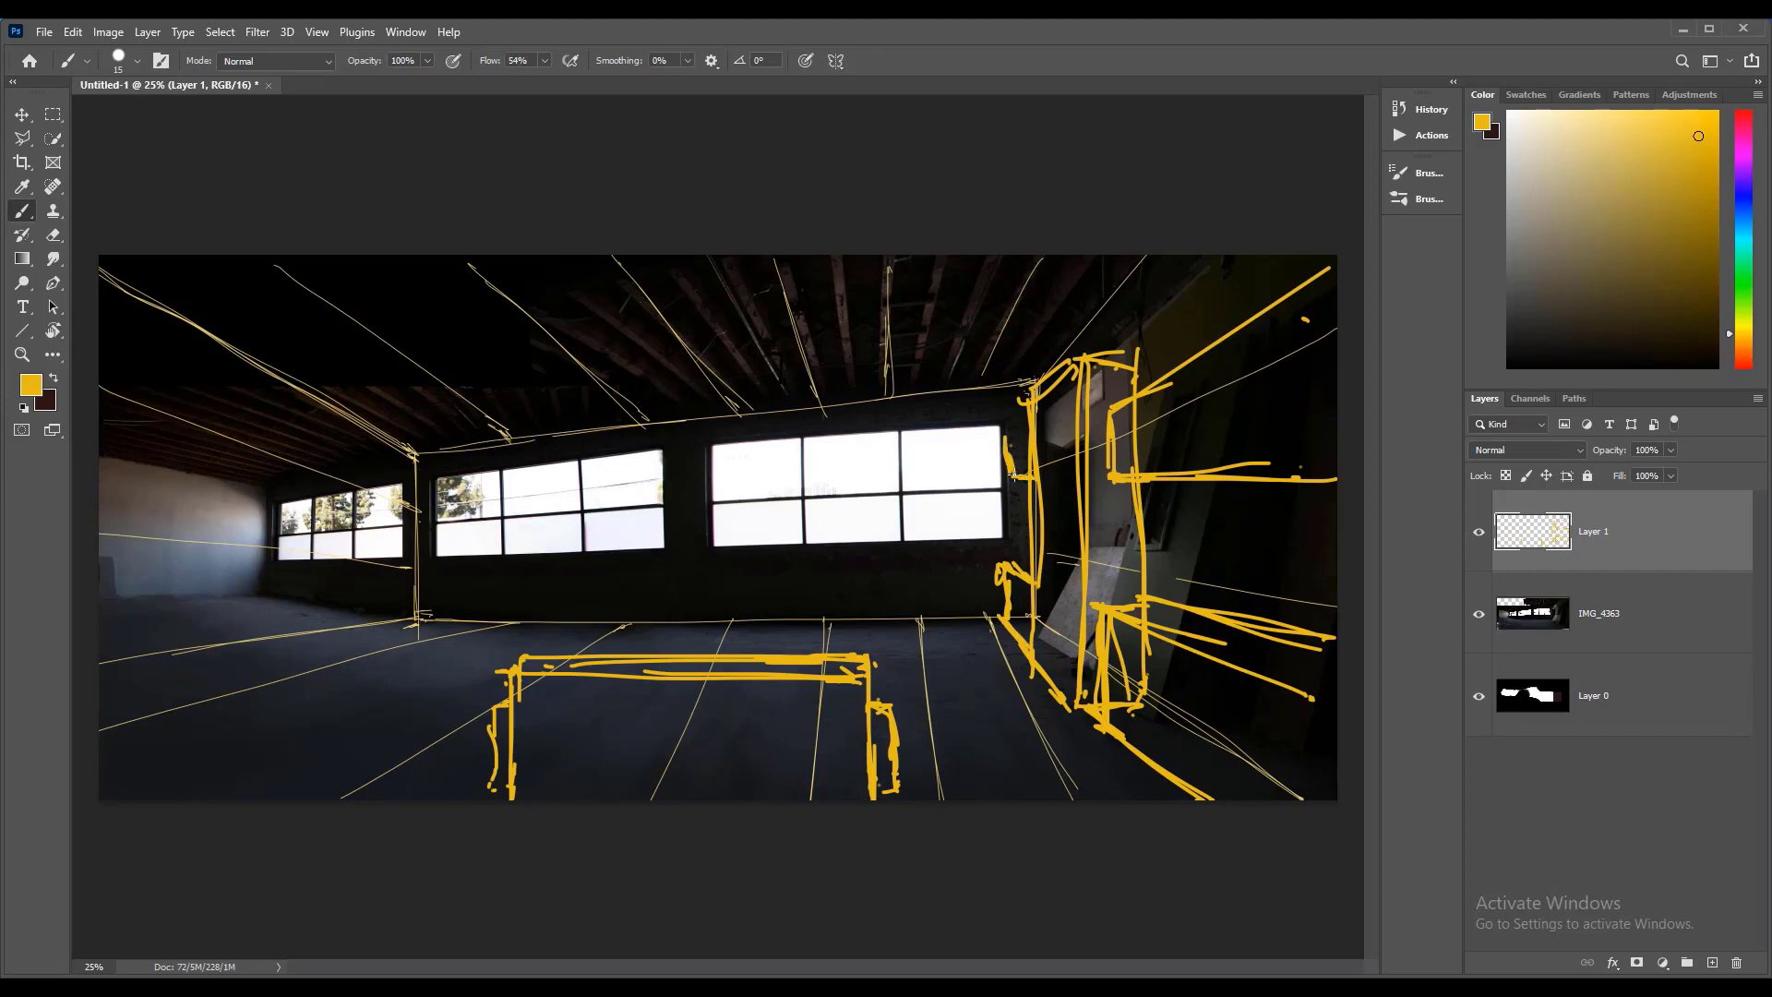
Step: Sketch two tall upright frames in perspective along the left wall
mouse_move(310, 633)
mouse_down()
mouse_move(295, 453)
mouse_move(425, 489)
mouse_up()
drag(418, 480, 424, 624)
drag(313, 637, 359, 637)
mouse_move(329, 466)
mouse_down()
mouse_move(330, 634)
mouse_move(420, 620)
mouse_up()
mouse_move(244, 417)
mouse_down()
mouse_move(268, 649)
mouse_move(246, 639)
mouse_up()
key(ctrl+z)
mouse_move(159, 379)
mouse_down()
mouse_move(261, 414)
mouse_move(157, 663)
mouse_up()
drag(152, 481, 152, 642)
Step: Sketch a chair on the floor to the left of the foreground table
drag(369, 741, 439, 737)
drag(344, 629, 427, 681)
drag(436, 739, 437, 679)
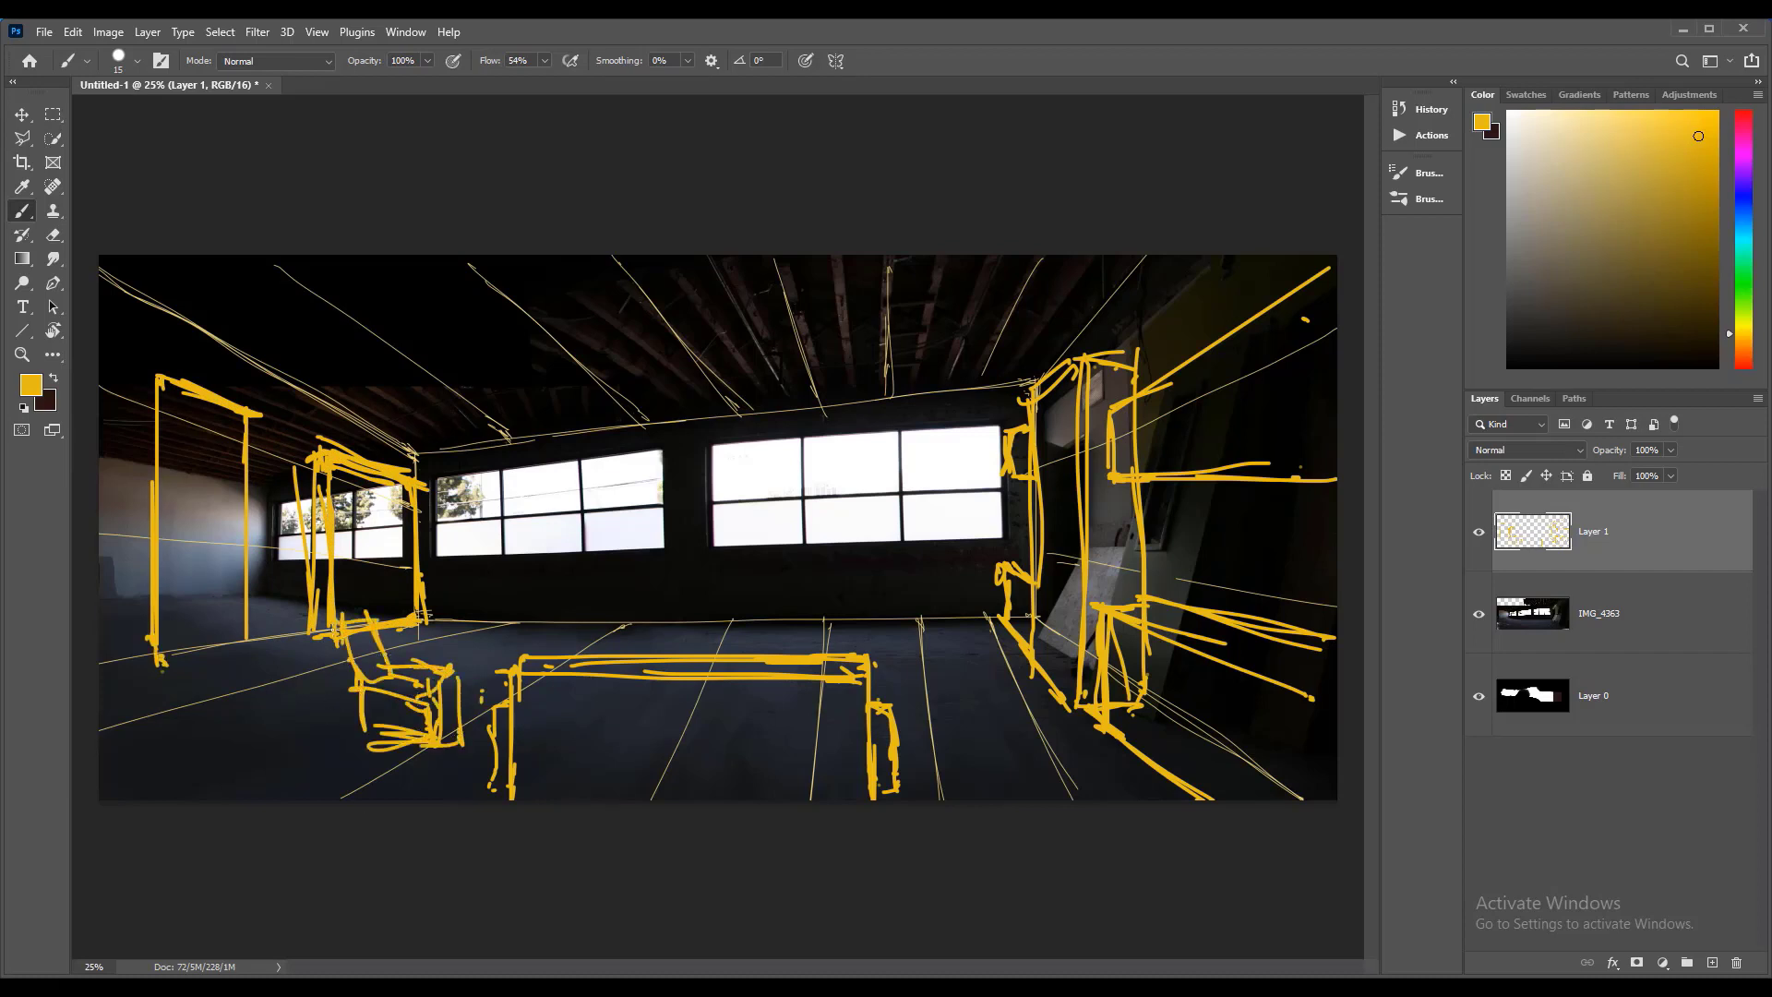
drag(325, 598, 429, 744)
Step: Sketch a matching chair on the floor to the right of the foreground table
drag(917, 742, 985, 744)
drag(903, 679, 987, 738)
mouse_move(914, 678)
mouse_down()
mouse_move(997, 604)
mouse_move(1006, 738)
mouse_up()
drag(960, 591, 927, 679)
mouse_move(909, 672)
mouse_down()
mouse_move(903, 727)
mouse_move(999, 757)
mouse_up()
drag(979, 766, 1025, 640)
Step: Sketch a flat object on the table and small furniture shapes along the back wall behind it
drag(766, 591, 872, 635)
mouse_move(831, 602)
mouse_down()
mouse_move(831, 558)
mouse_move(888, 624)
mouse_up()
drag(717, 565, 752, 560)
drag(738, 550, 781, 629)
drag(661, 651, 751, 648)
drag(683, 633, 739, 657)
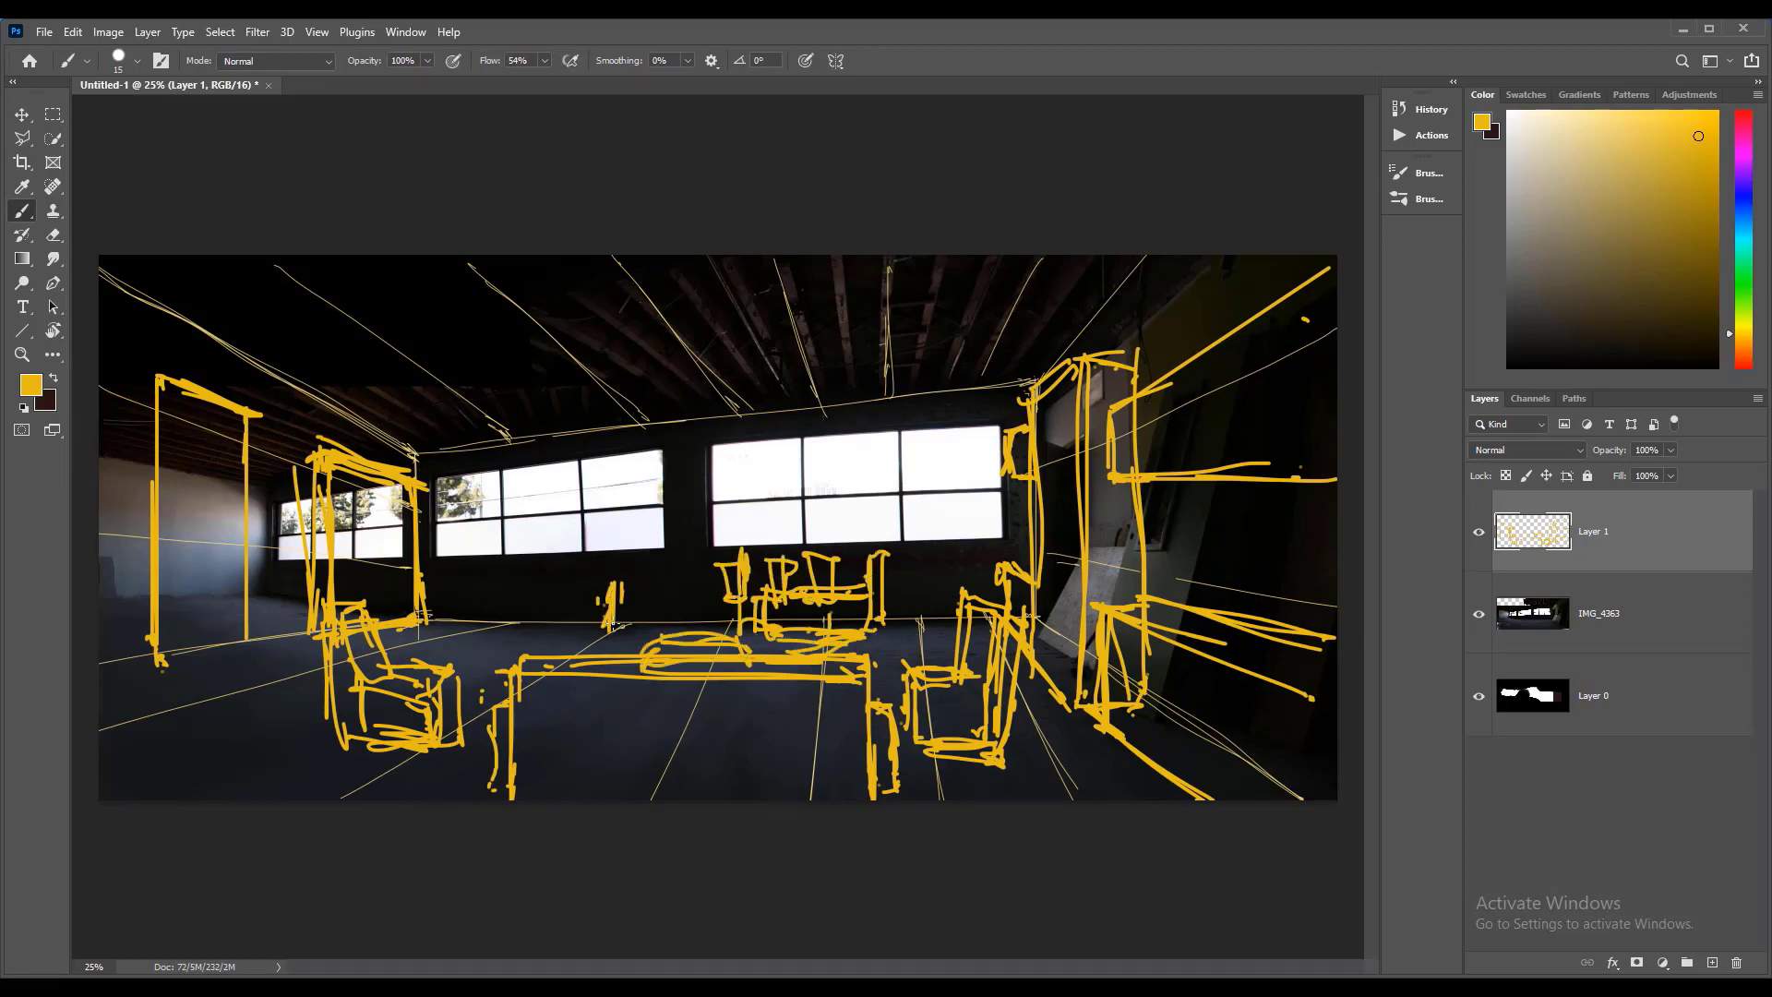
drag(612, 584, 552, 637)
drag(604, 605, 516, 637)
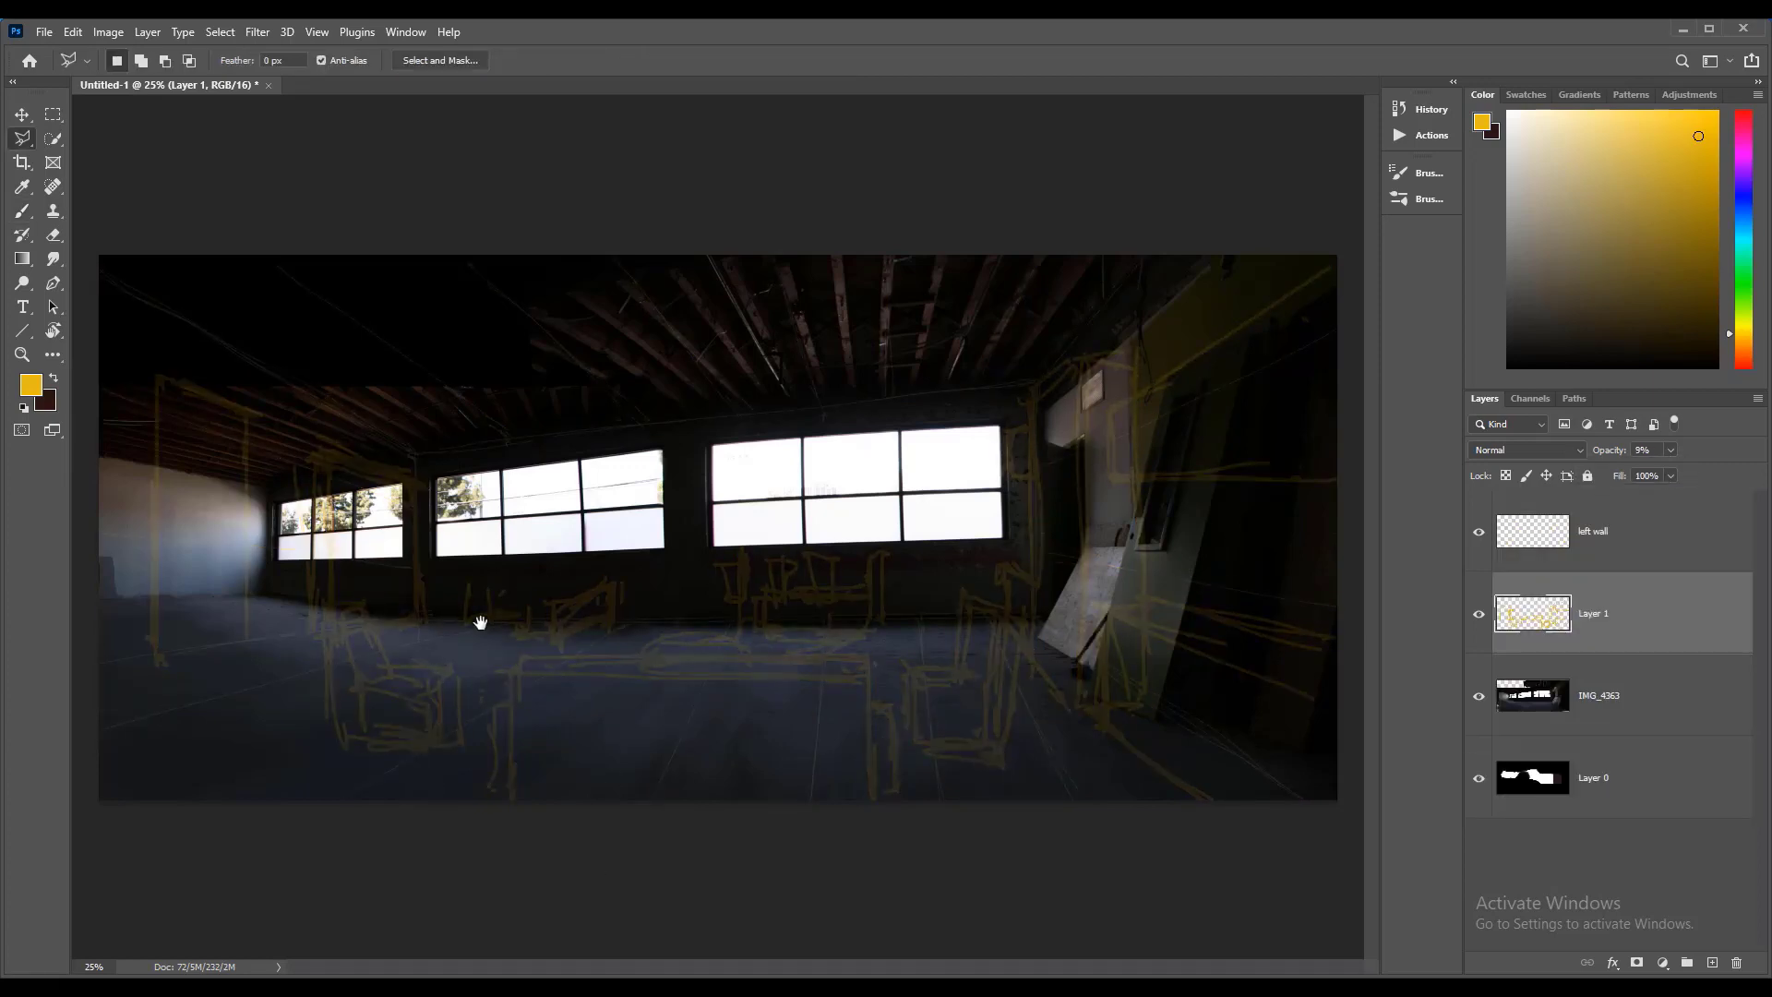
Step: Outline the left wall with a closed polygonal selection following the perspective sketch's corner, ceiling and floor edges
key(ctrl+plus)
click(150, 727)
click(581, 661)
click(581, 448)
click(88, 166)
click(96, 719)
Step: Fill the selected area on the "left wall" layer with a sampled near-black tone, using the m2 brush enlarged to 600 px
click(450, 66)
alt+click(616, 750)
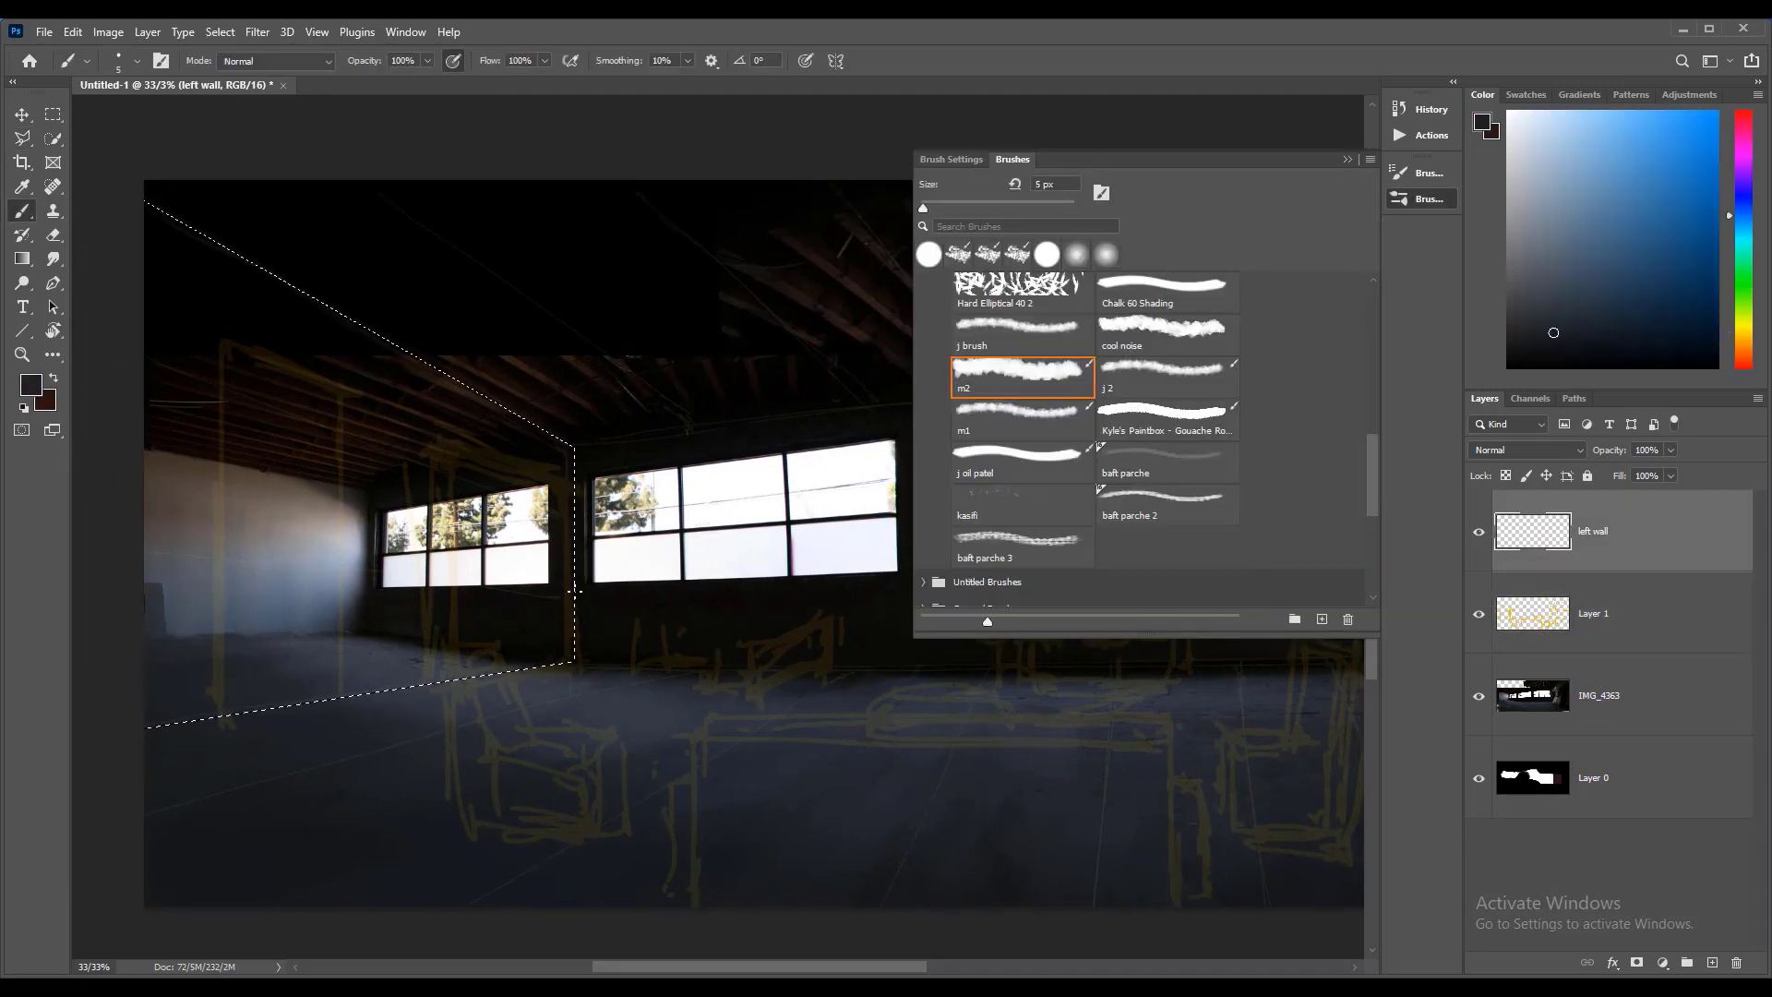
key(bracketright)
key(bracketright)
key(bracketright)
key(bracketright)
key(bracketright)
key(bracketright)
key(bracketright)
key(bracketright)
key(bracketright)
key(bracketright)
key(bracketright)
key(bracketright)
key(bracketright)
key(bracketright)
key(bracketright)
key(bracketright)
key(bracketright)
key(bracketright)
key(bracketright)
key(bracketright)
drag(546, 499, 538, 586)
key(bracketright)
key(bracketright)
key(bracketright)
key(bracketright)
key(bracketright)
key(bracketright)
key(bracketright)
mouse_move(425, 517)
mouse_down()
mouse_move(455, 606)
mouse_move(533, 634)
mouse_move(295, 520)
mouse_up()
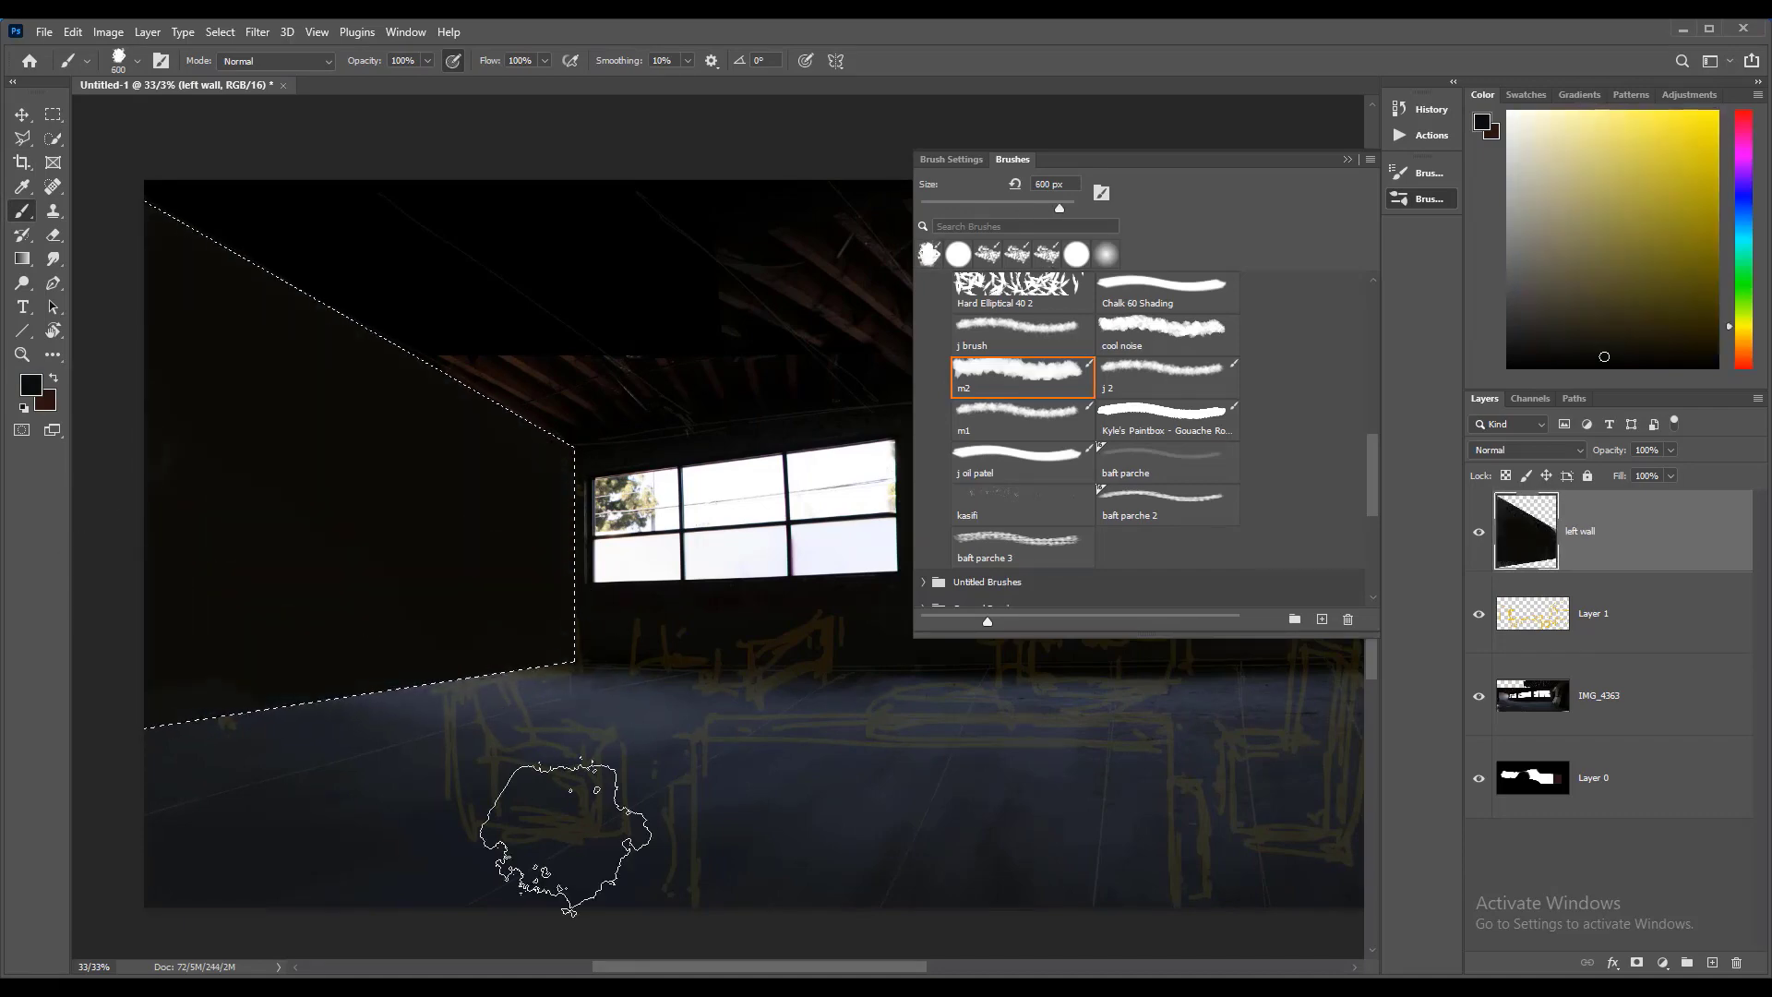
Step: Paint lighter blue-grey light onto the left wall near its window-side corner, with the 600 px brush at 49% opacity
alt+click(566, 839)
drag(367, 61, 320, 61)
drag(141, 347, 143, 577)
alt+click(725, 546)
drag(522, 545, 517, 618)
alt+click(644, 620)
drag(416, 443, 406, 591)
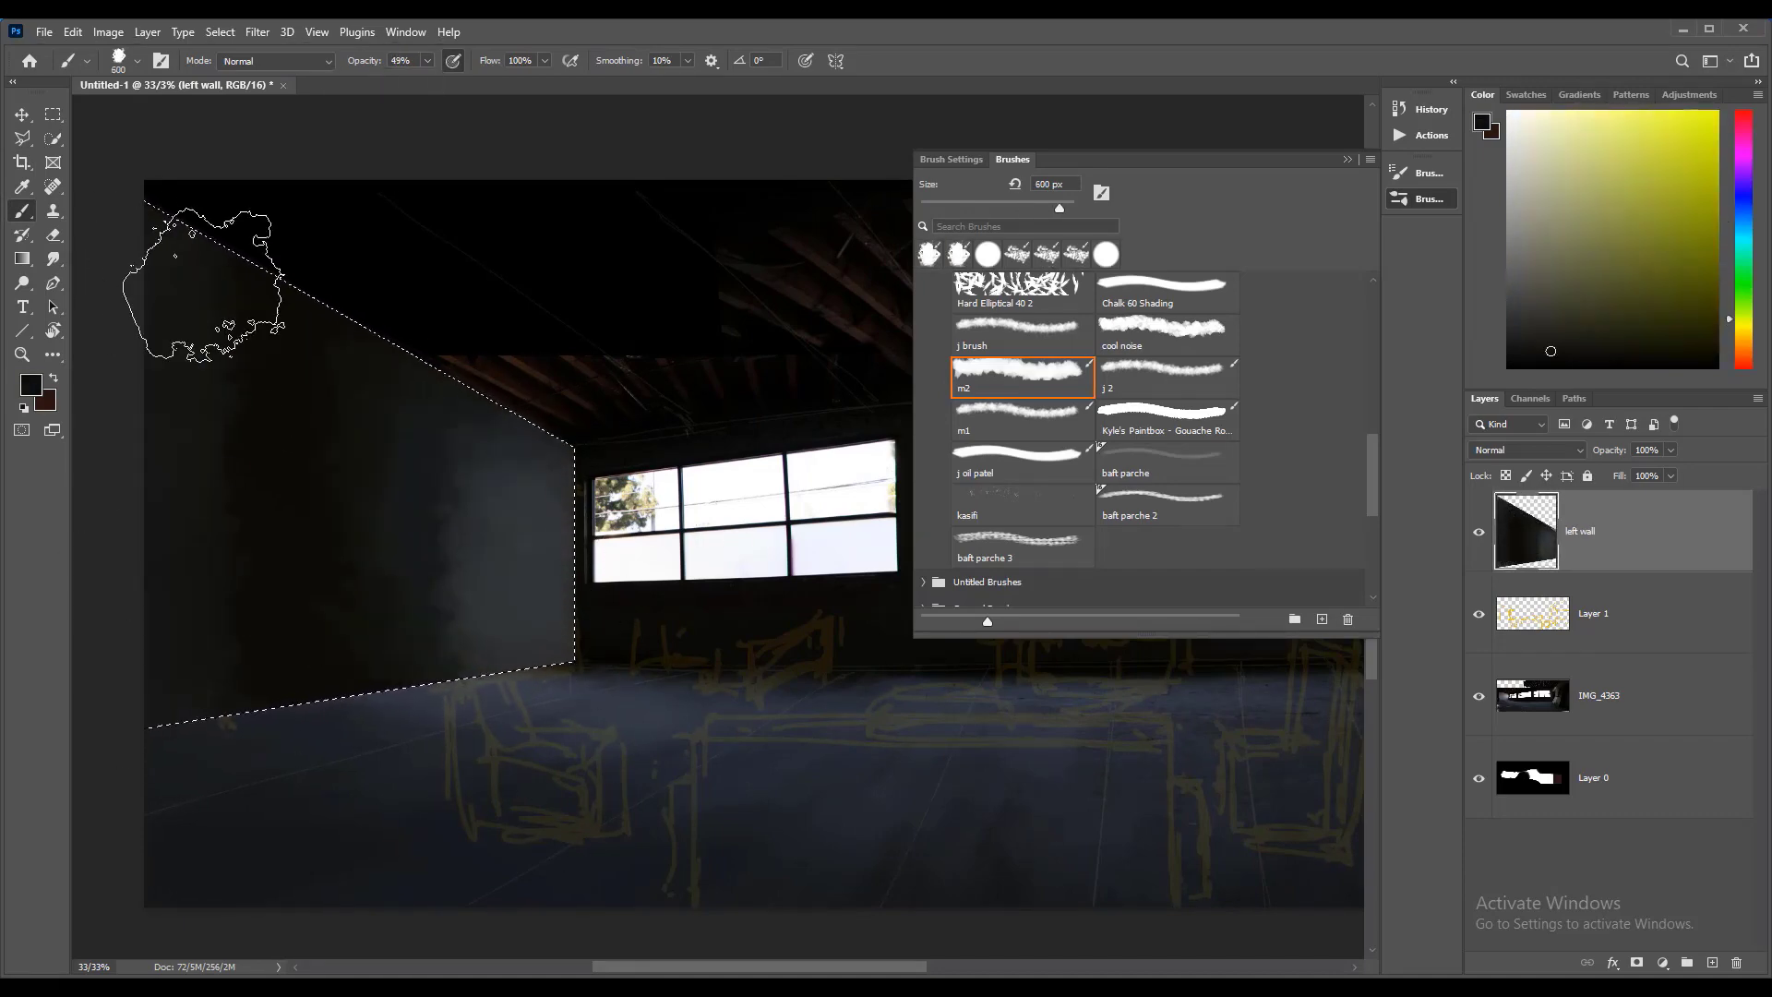
Step: Blend sampled dark and grey tones across the middle and outer parts of the left wall to smooth its gradient
drag(300, 396, 295, 591)
alt+click(467, 495)
mouse_move(212, 388)
mouse_down()
mouse_move(289, 336)
mouse_move(205, 351)
mouse_up()
alt+click(240, 370)
alt+click(369, 470)
mouse_move(397, 443)
mouse_down()
mouse_move(447, 507)
mouse_move(424, 554)
mouse_up()
Step: Brush a soft window-light highlight onto the left wall's far end with a 150 px brush at 12% opacity
key(bracketleft)
key(bracketleft)
key(bracketleft)
key(bracketleft)
key(bracketleft)
key(bracketleft)
key(bracketleft)
key(bracketleft)
key(bracketleft)
alt+click(538, 515)
alt+click(637, 555)
drag(540, 475, 494, 498)
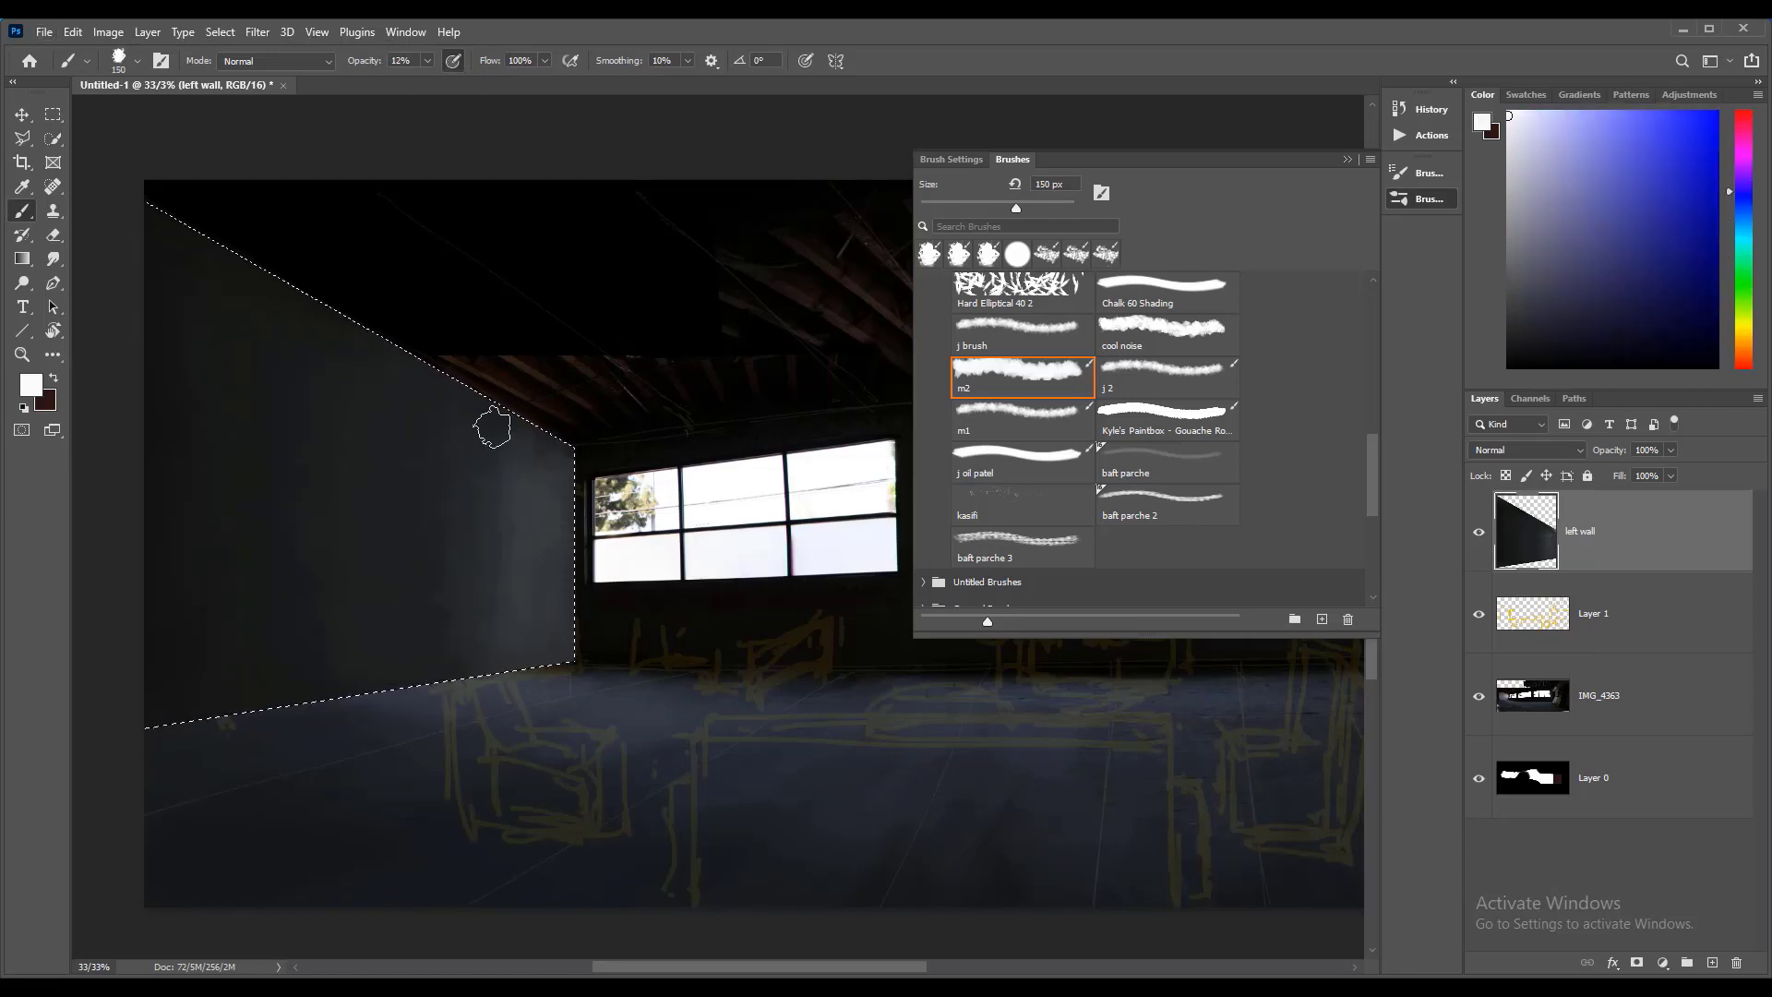
Step: Darken the left wall's upper and lower edges with sampled near-black tones, reducing the brush to 100 px
alt+click(407, 341)
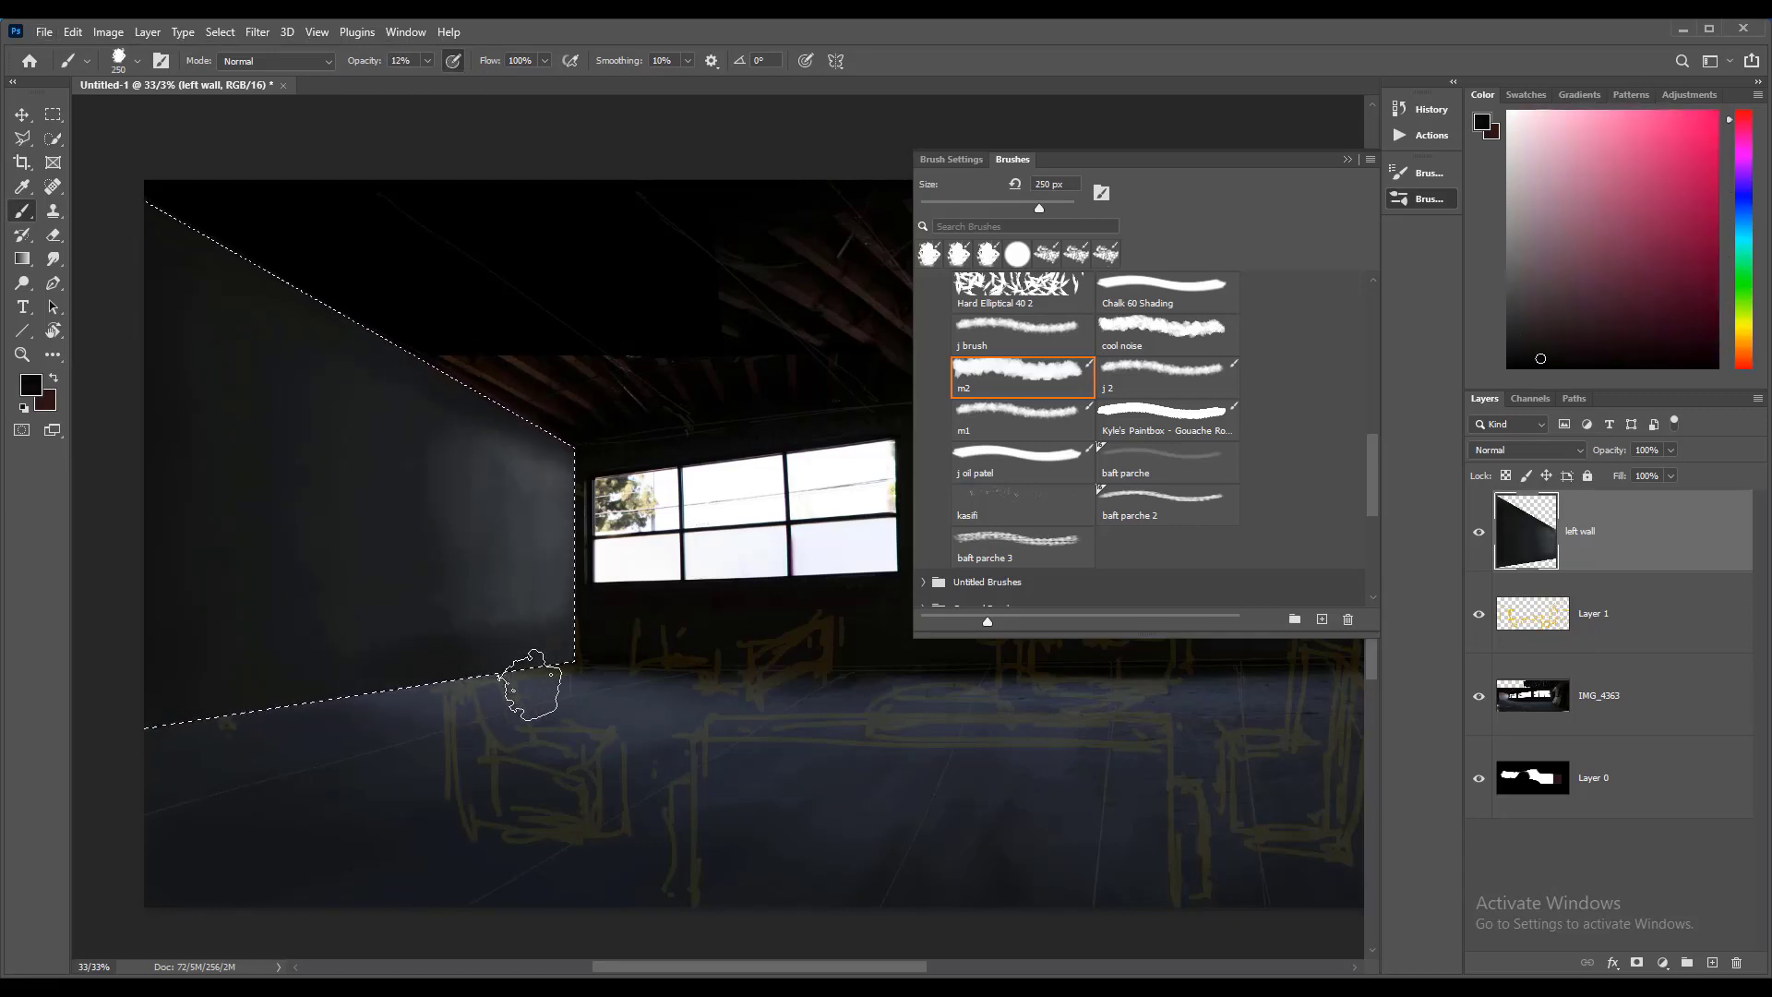
alt+click(185, 665)
alt+click(453, 473)
key(bracketleft)
key(bracketleft)
key(bracketleft)
key(bracketleft)
key(bracketleft)
alt+click(567, 649)
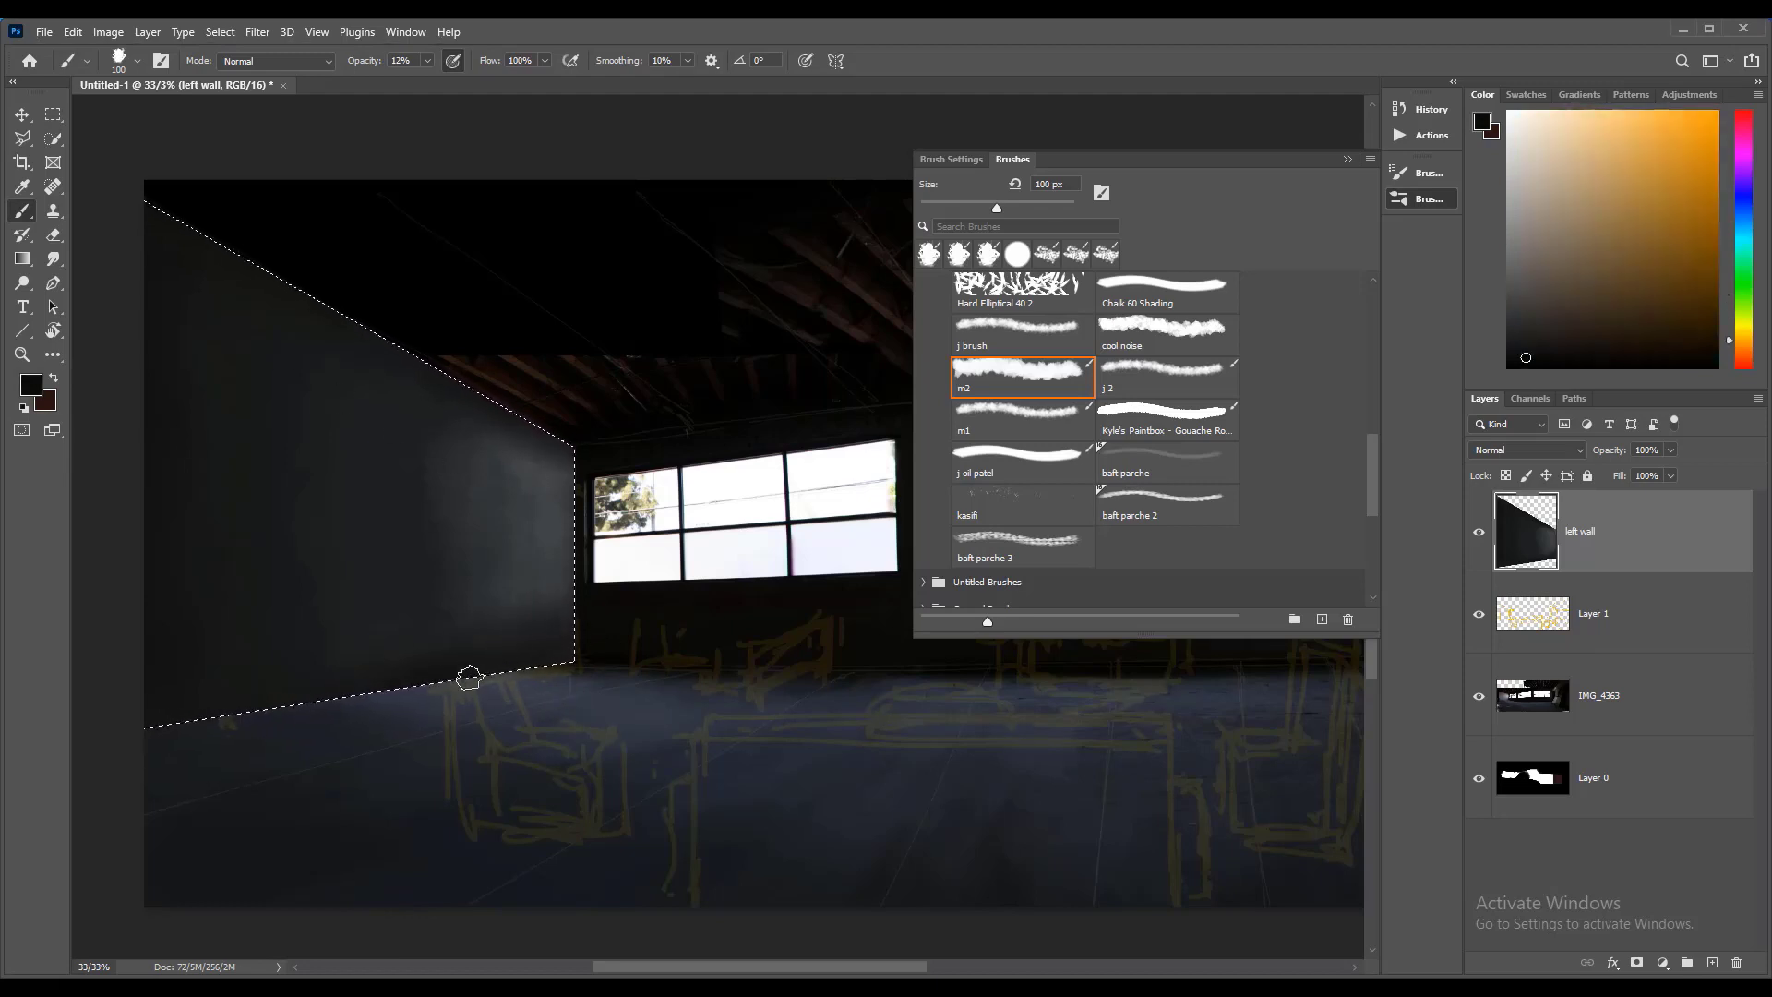
Step: Refine the highlight beside the left wall's far corner with sampled greys and soften its transition into the dark area
alt+click(565, 595)
alt+click(453, 483)
alt+click(559, 506)
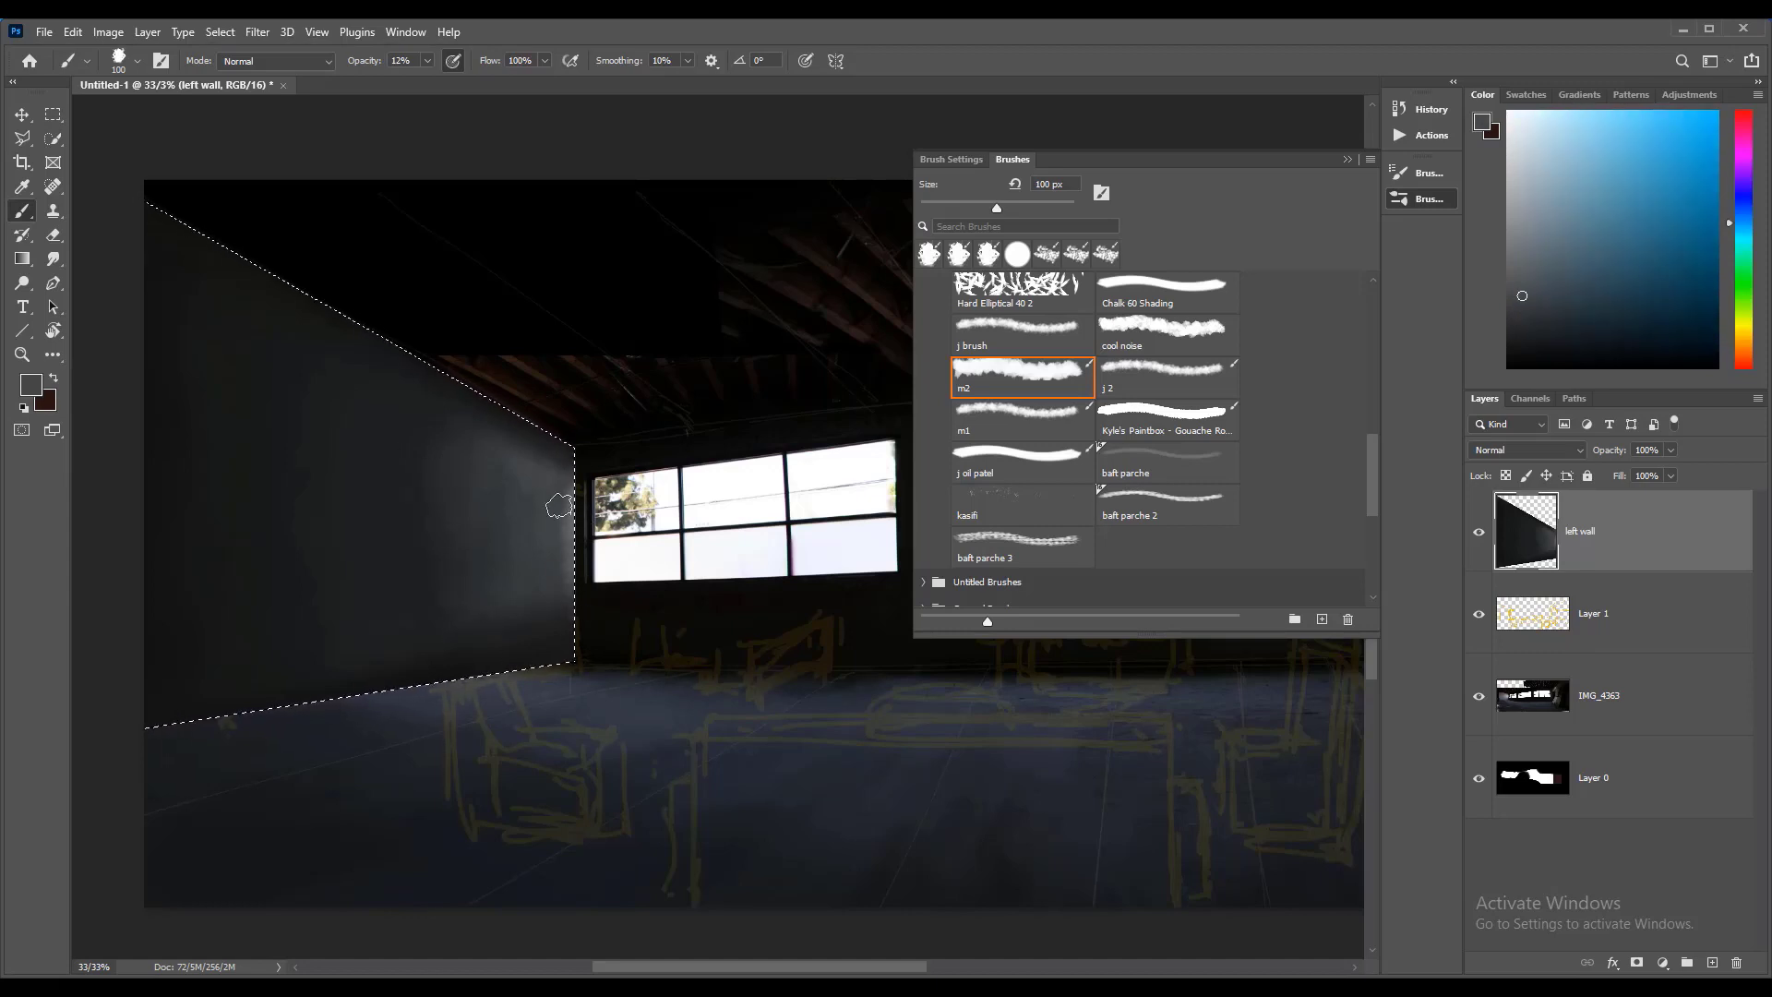
alt+click(432, 482)
alt+click(185, 452)
mouse_move(554, 461)
mouse_down()
mouse_move(438, 543)
mouse_move(462, 619)
mouse_up()
drag(290, 434, 462, 325)
Step: Invert the left wall selection, paint dark shading outside the wall's far corner with a smaller brush, and deselect
click(220, 32)
click(221, 104)
alt+click(629, 638)
mouse_move(629, 638)
mouse_down()
mouse_move(685, 633)
mouse_move(423, 670)
mouse_move(675, 642)
mouse_up()
key(bracketleft)
key(bracketleft)
key(bracketleft)
key(bracketleft)
key(bracketleft)
key(bracketleft)
key(ctrl+d)
Step: Hide the sketch on Layer 1 and paint the floor along the back wall on the IMG_4363 layer at higher brush opacity
click(1599, 696)
click(1479, 614)
click(428, 61)
drag(423, 84, 459, 84)
drag(503, 657, 447, 665)
alt+click(684, 715)
alt+click(636, 627)
Step: Blend sampled floor tones below the left wall on the "left wall" layer to smooth the floor
key(alt+bracketright)
mouse_move(599, 485)
mouse_down()
mouse_move(344, 578)
mouse_move(462, 646)
mouse_up()
alt+click(577, 820)
mouse_move(626, 801)
mouse_down()
mouse_move(510, 807)
mouse_move(609, 746)
mouse_move(574, 780)
mouse_up()
alt+click(473, 744)
alt+click(312, 826)
alt+click(663, 777)
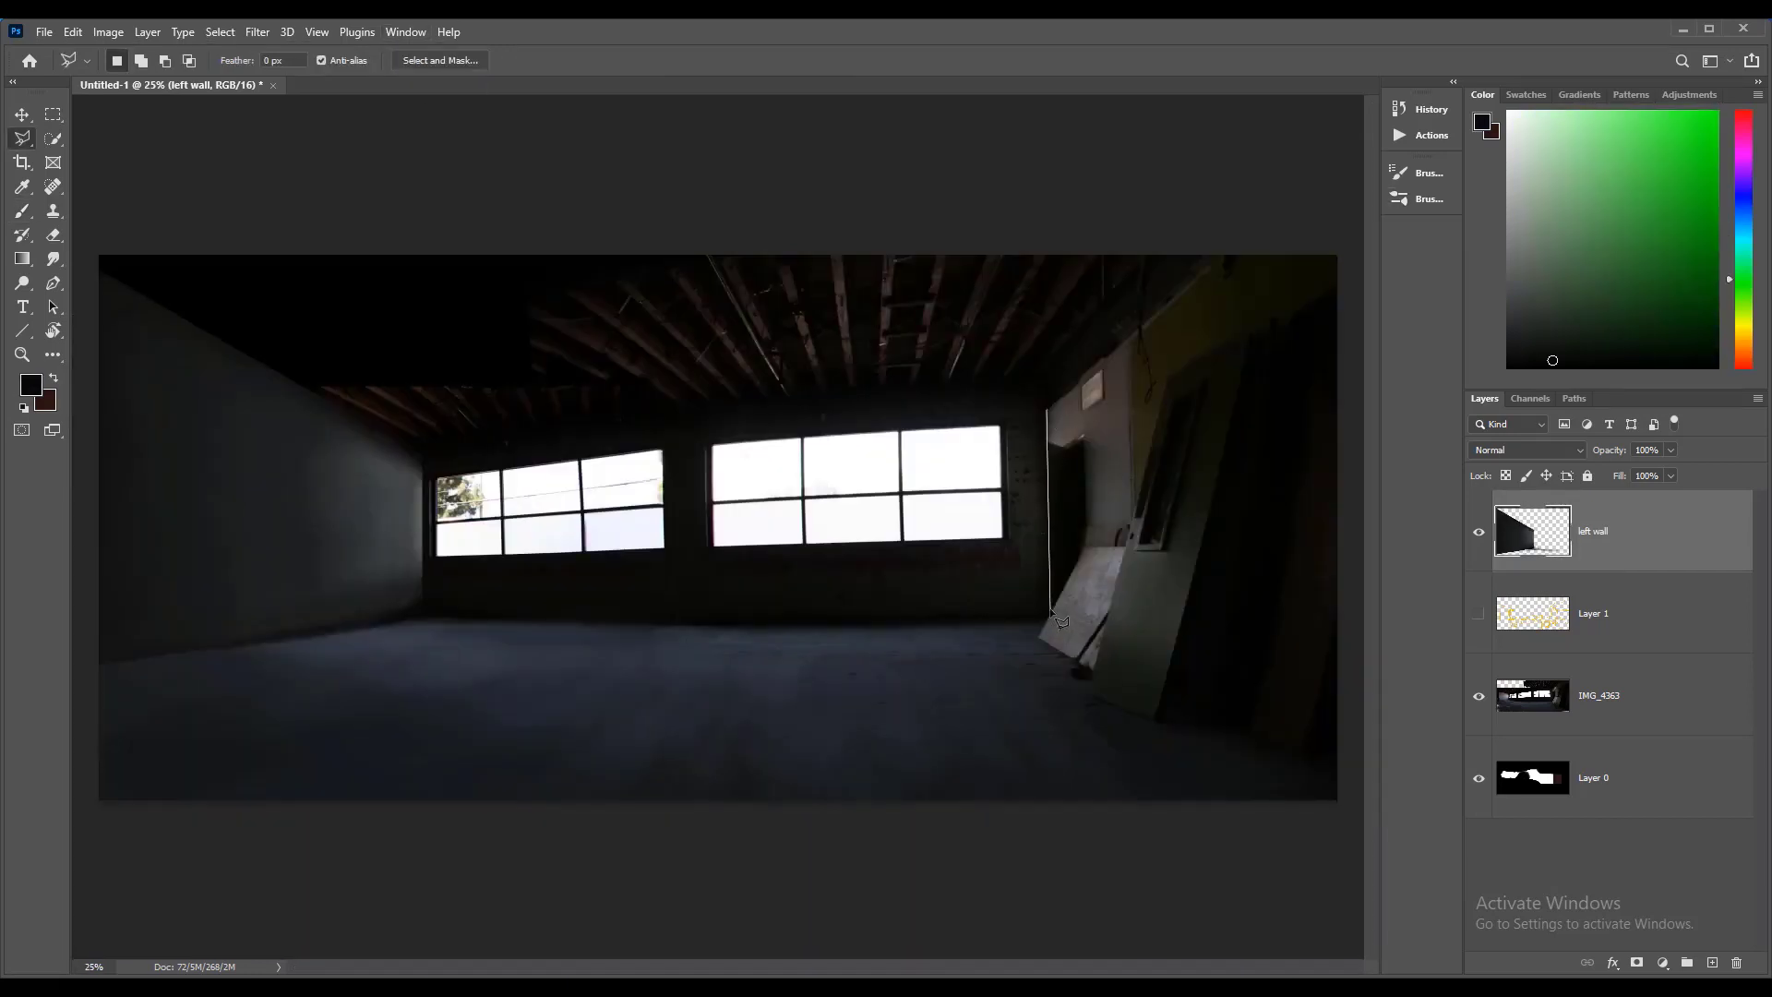
Step: Outline the right wall with a closed polygonal selection along its far corner, floor line and ceiling line
click(1050, 609)
click(1356, 780)
click(1355, 183)
click(1321, 161)
click(1207, 204)
click(1055, 388)
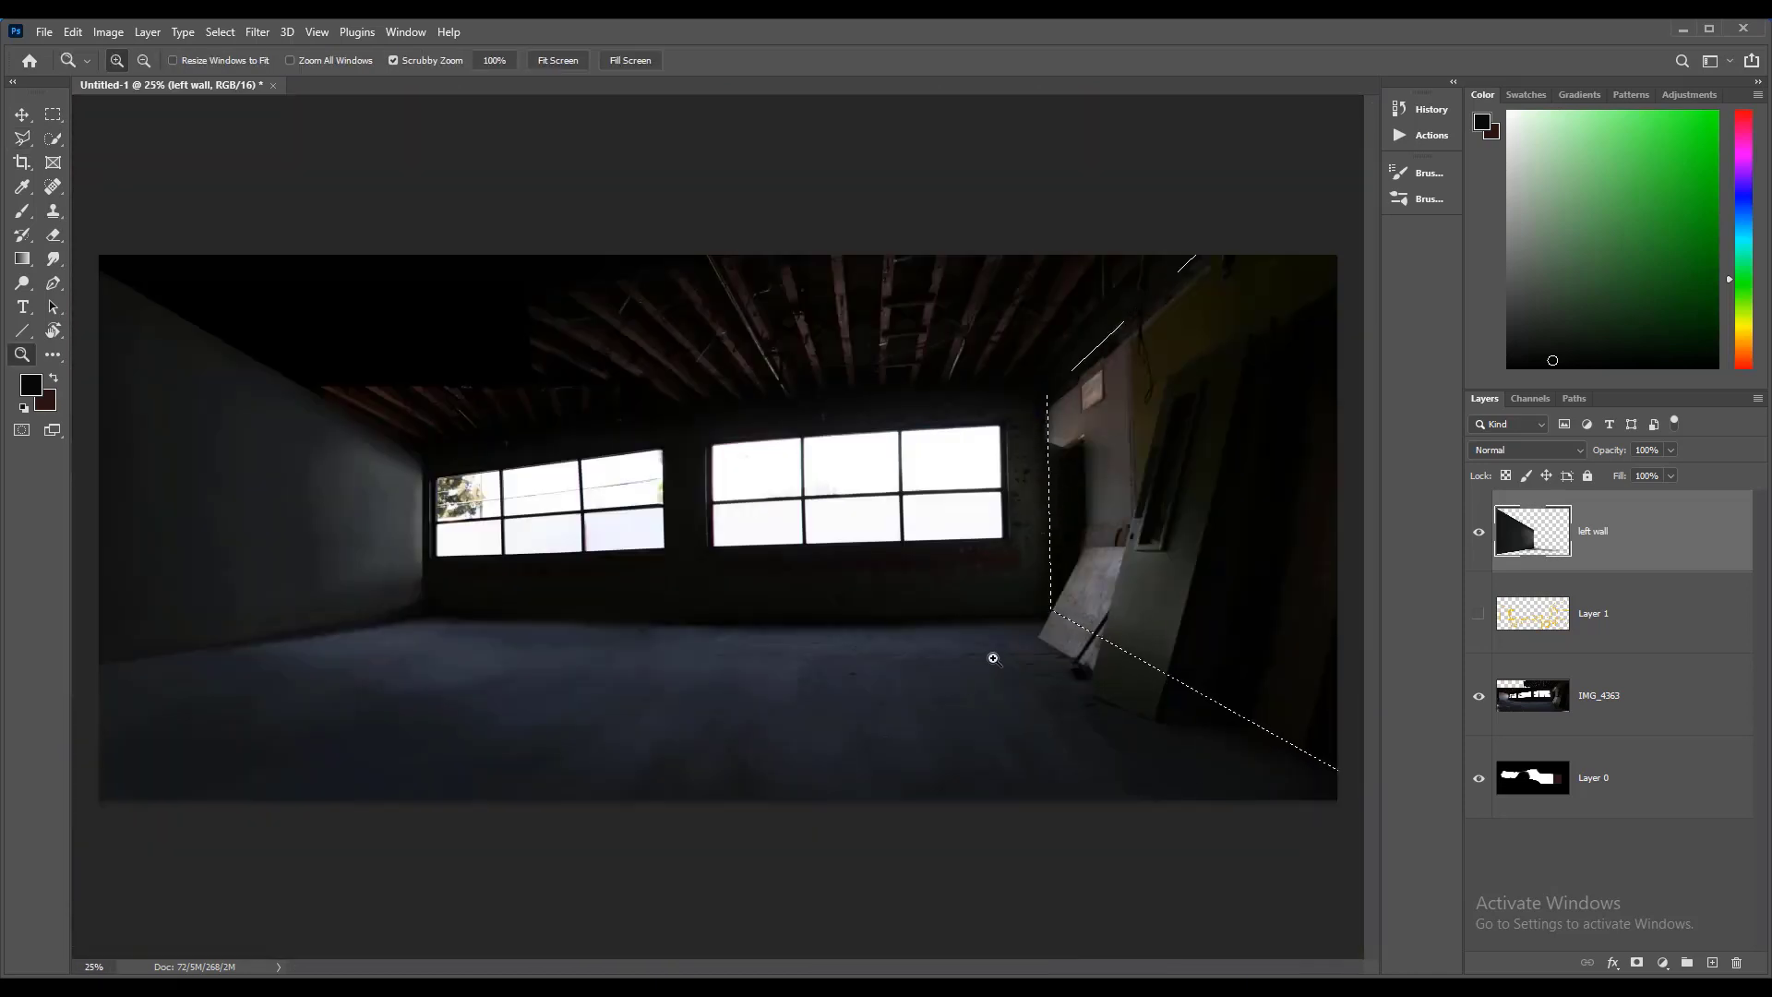
Step: Create a "right wall" layer and fill the selection with dark grey, adding a lighter strip beside the far corner
key(b)
key(ctrl+shift+alt+n)
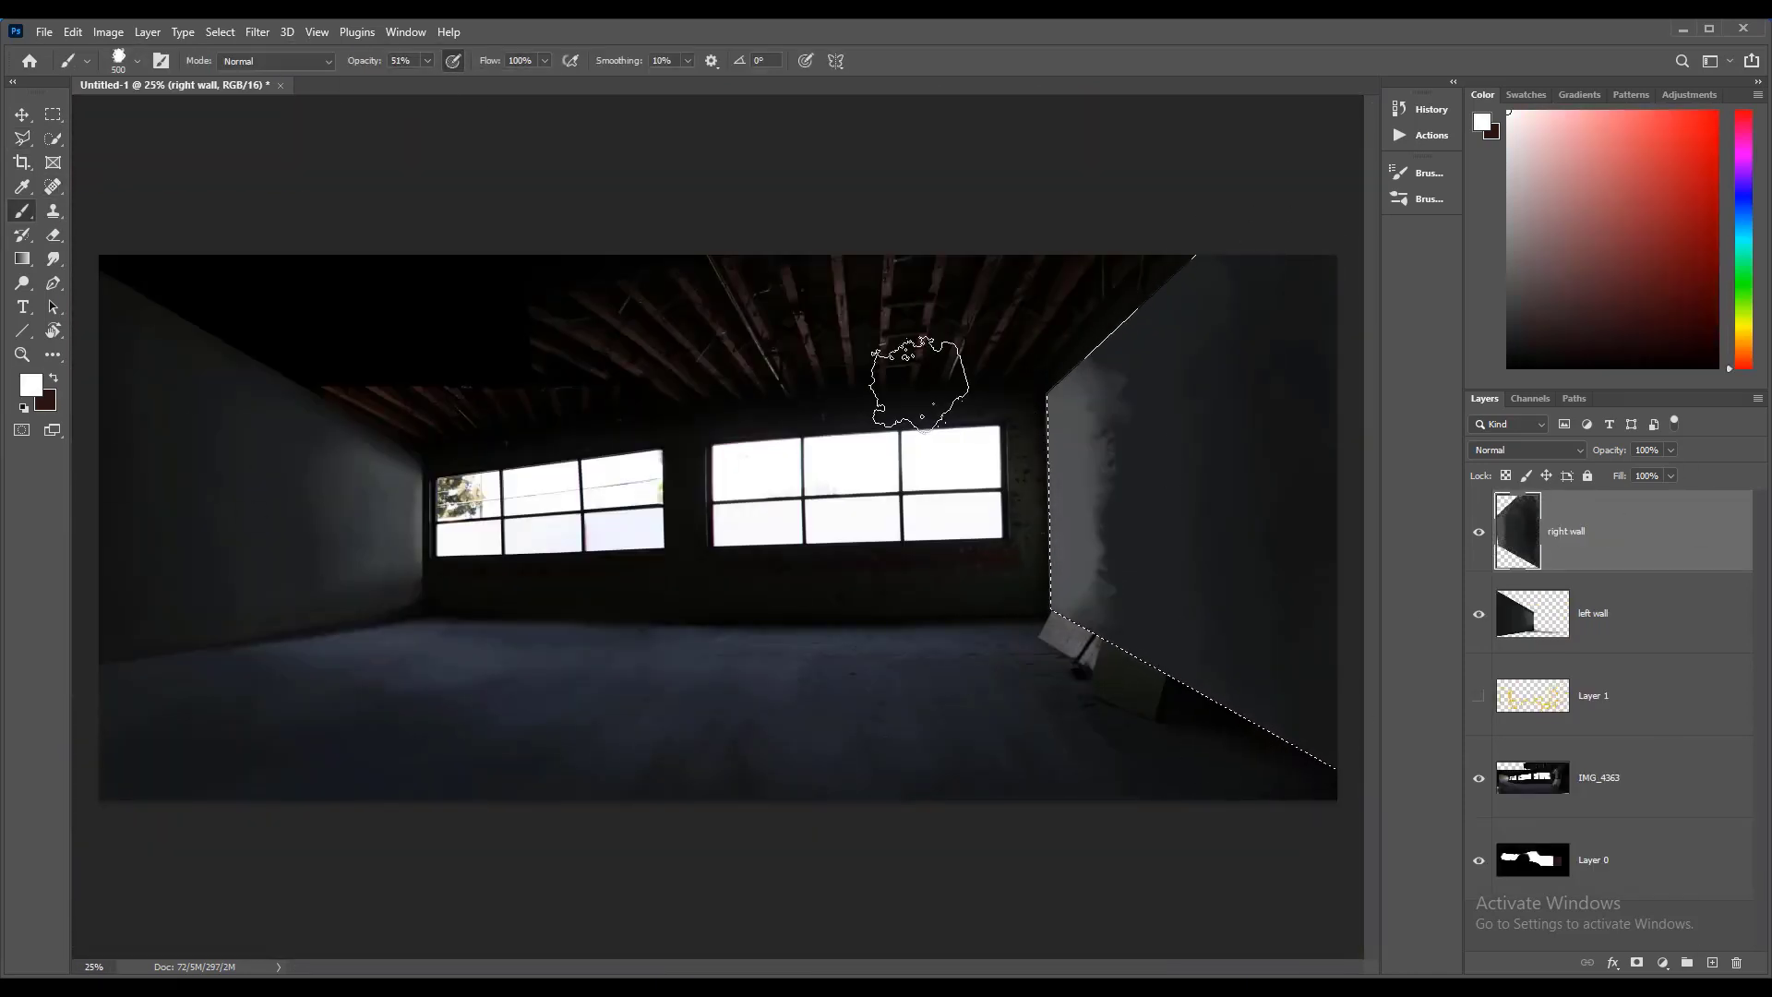
mouse_move(887, 376)
mouse_down()
mouse_move(1079, 638)
mouse_move(1172, 387)
mouse_up()
alt+click(995, 461)
drag(1044, 471, 1099, 554)
Step: Blend the light strip into the dark right wall with sampled greys, using a 200 px brush at 18% opacity
alt+click(1108, 486)
key(bracketleft)
key(bracketleft)
key(bracketleft)
alt+click(1091, 439)
drag(1092, 438, 1074, 515)
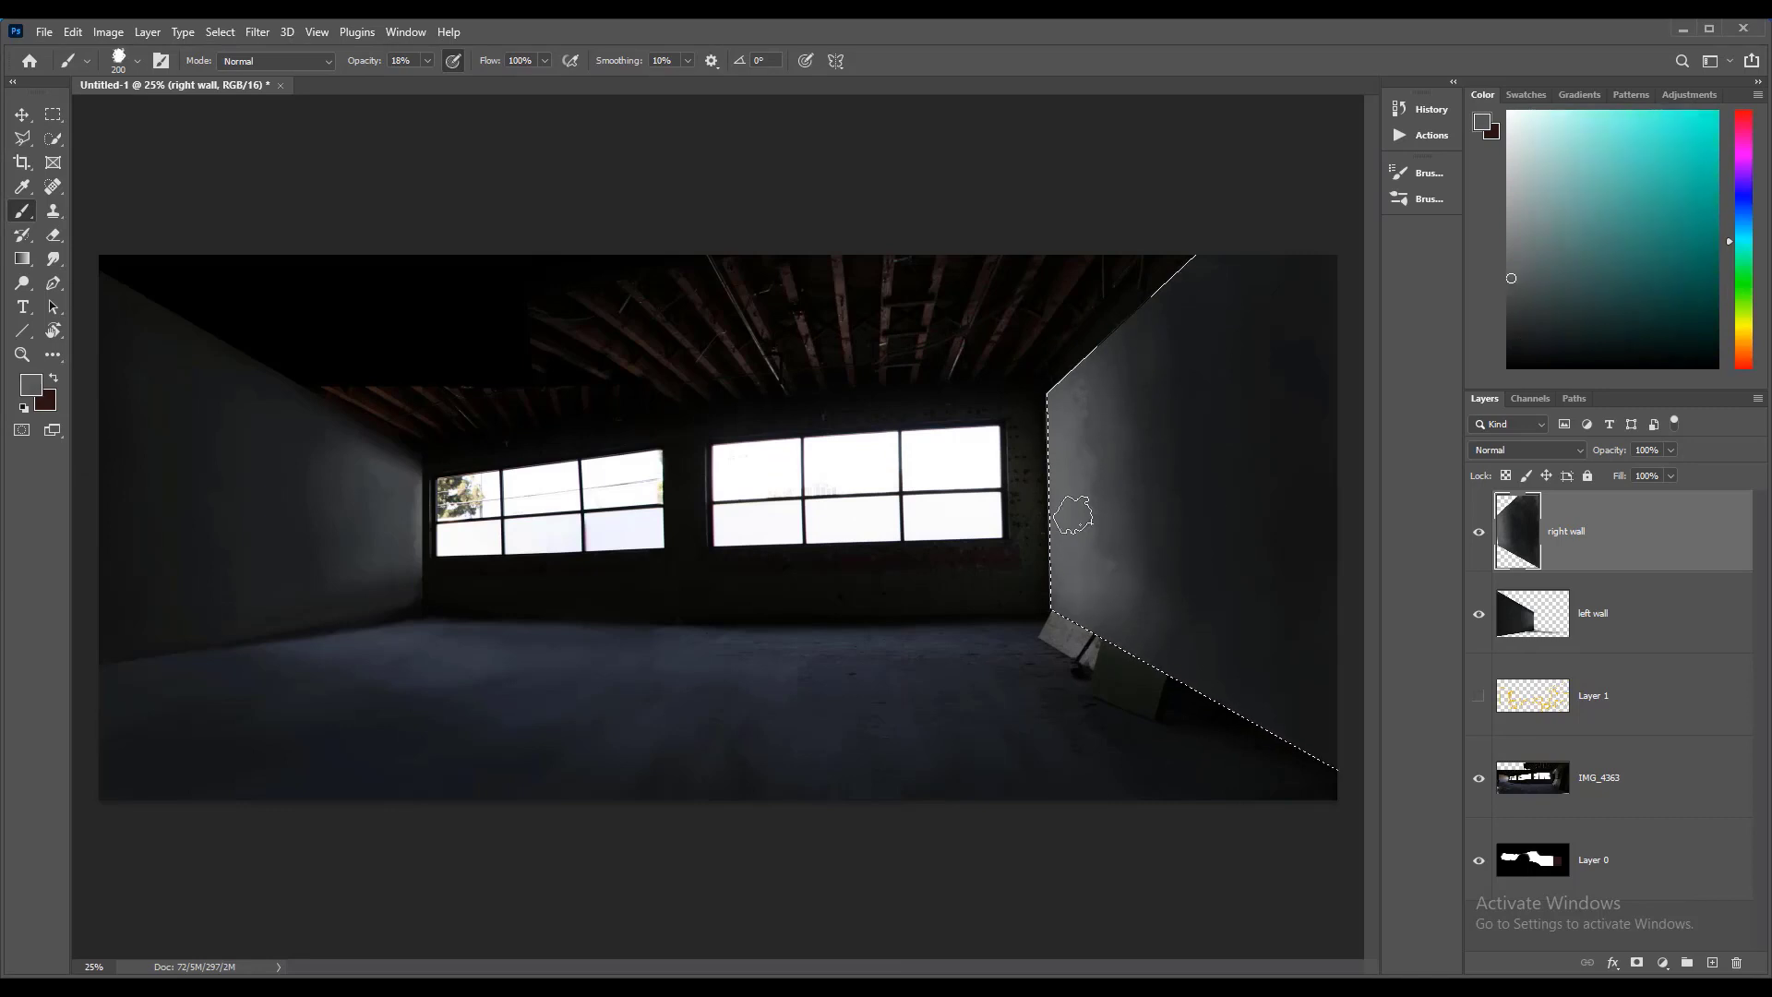
Step: Darken the right wall's lower edge with a 100 px brush and soften its upper shading with sampled tones
alt+click(1120, 653)
key(bracketleft)
key(bracketleft)
key(bracketleft)
key(bracketleft)
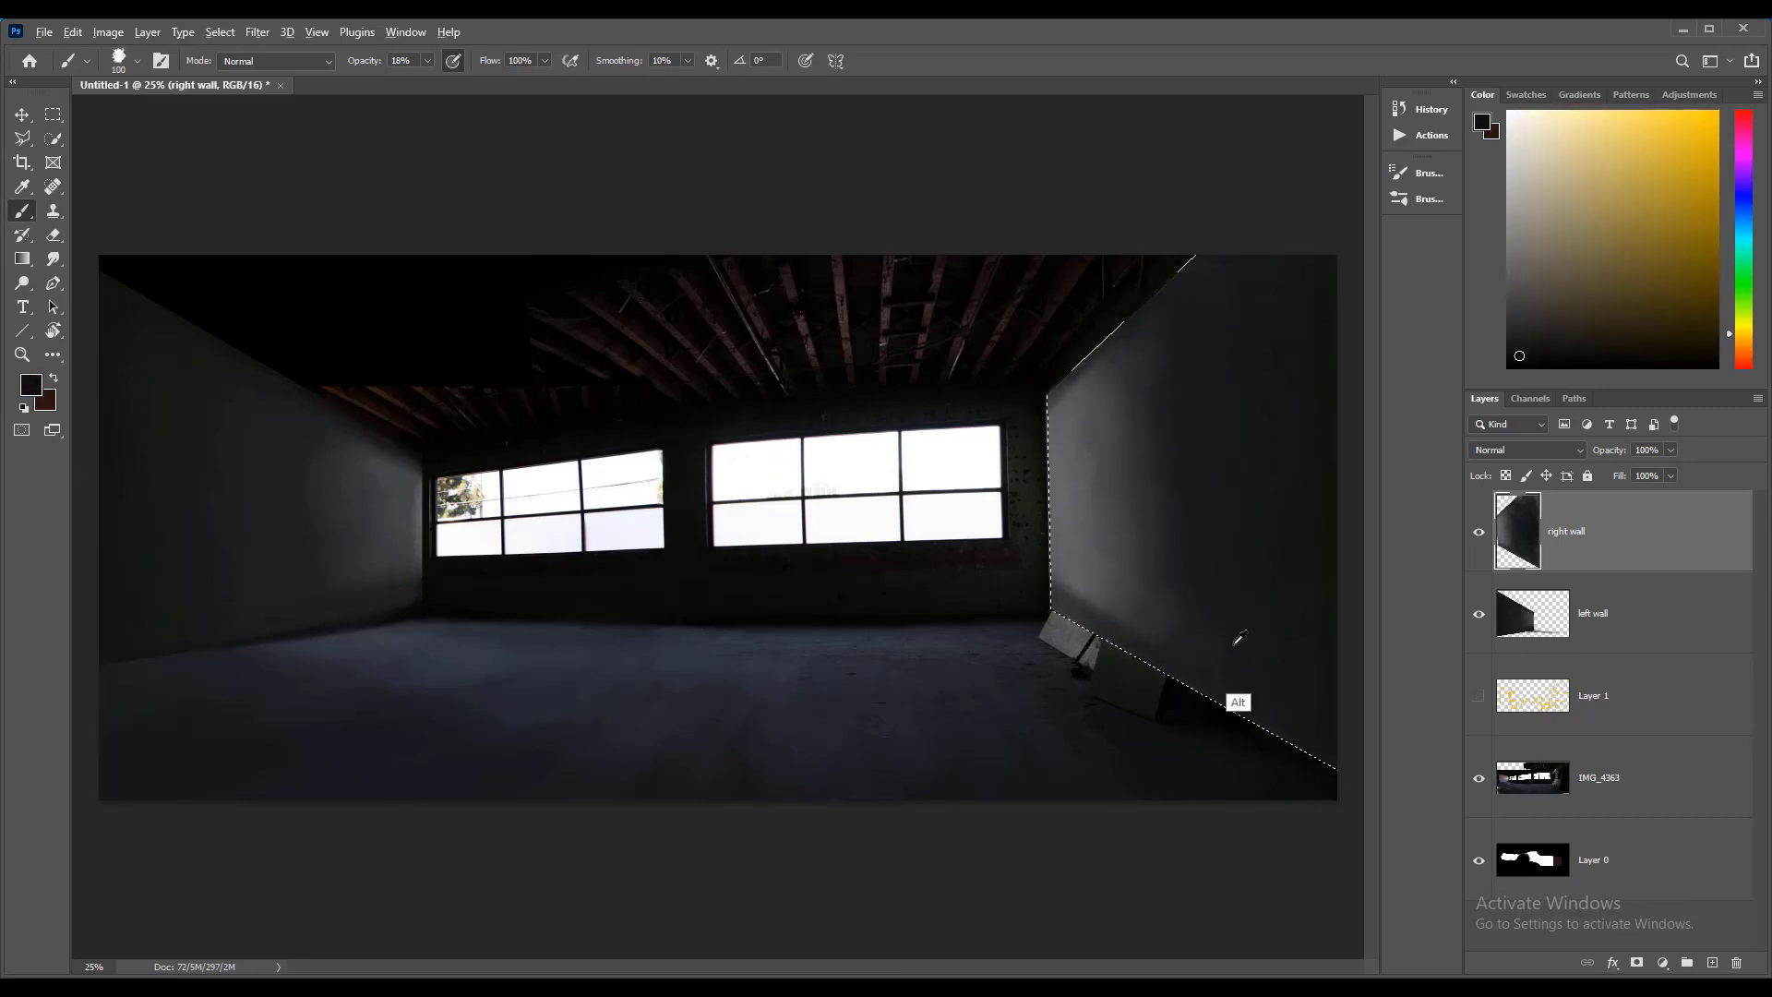
alt+click(1135, 413)
key(bracketright)
Step: Paint sampled floor tones over the leftover panels at the right wall's base on the IMG_4363 layer, and darken the seam
alt+click(1099, 637)
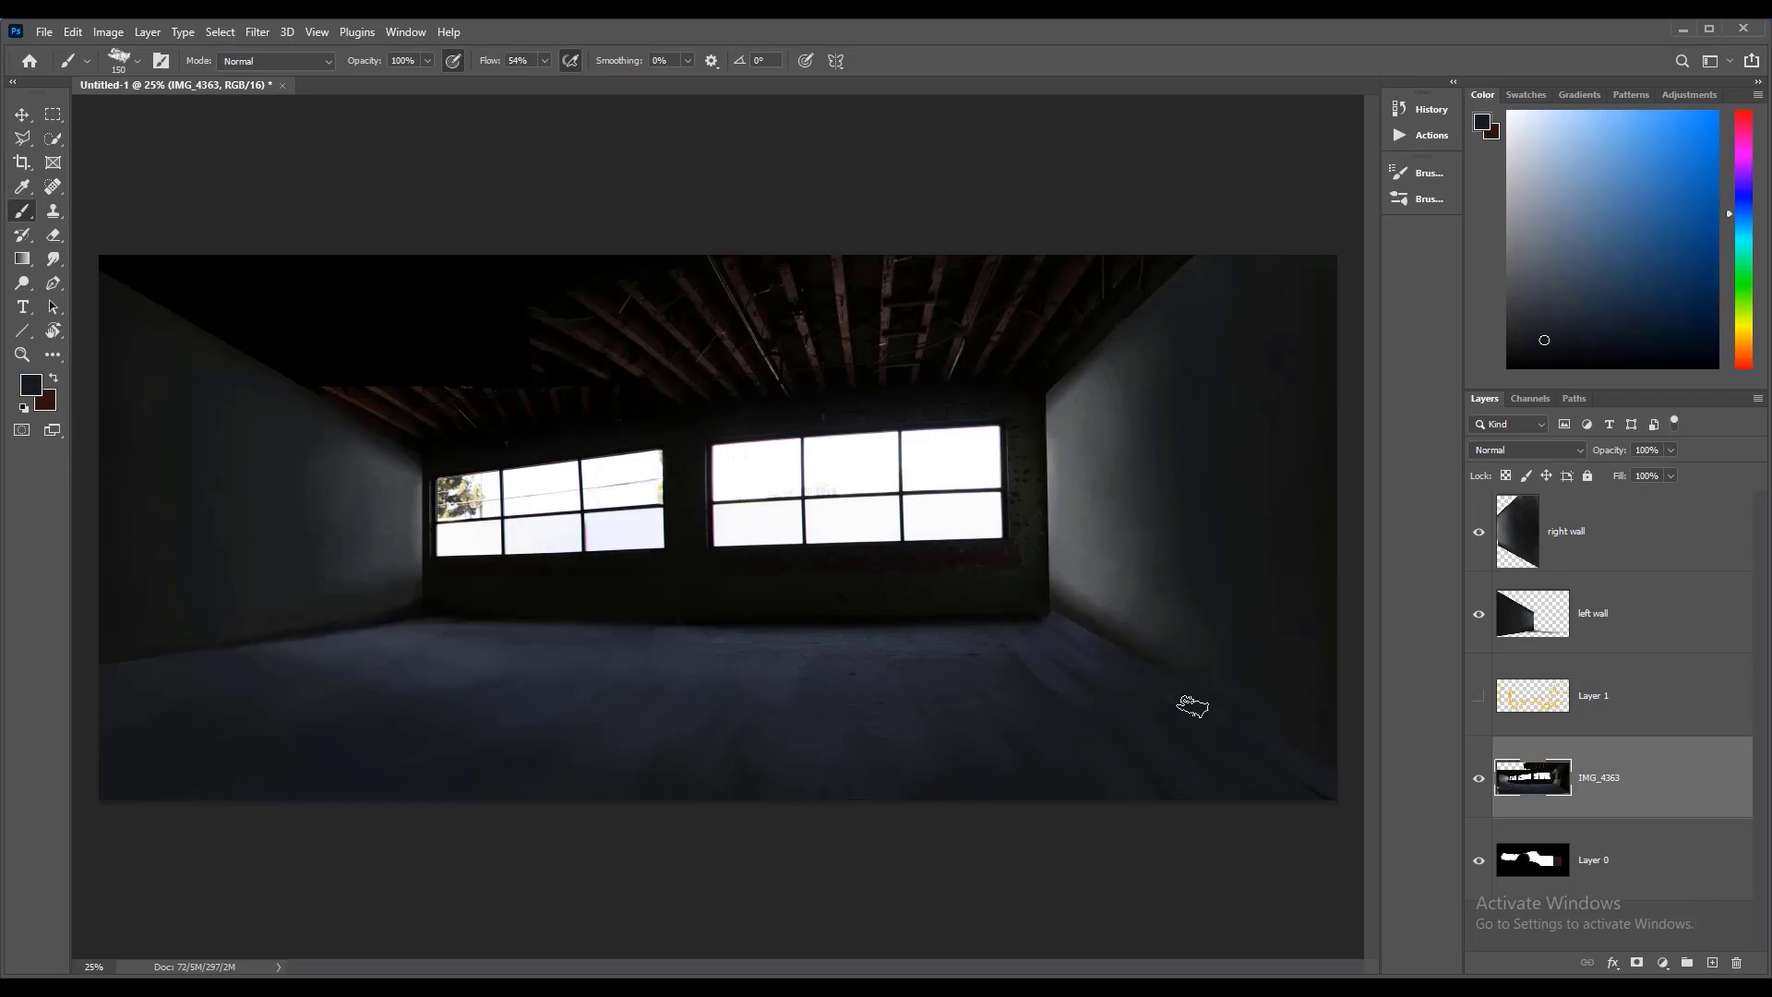
alt+click(1037, 597)
alt+click(1031, 603)
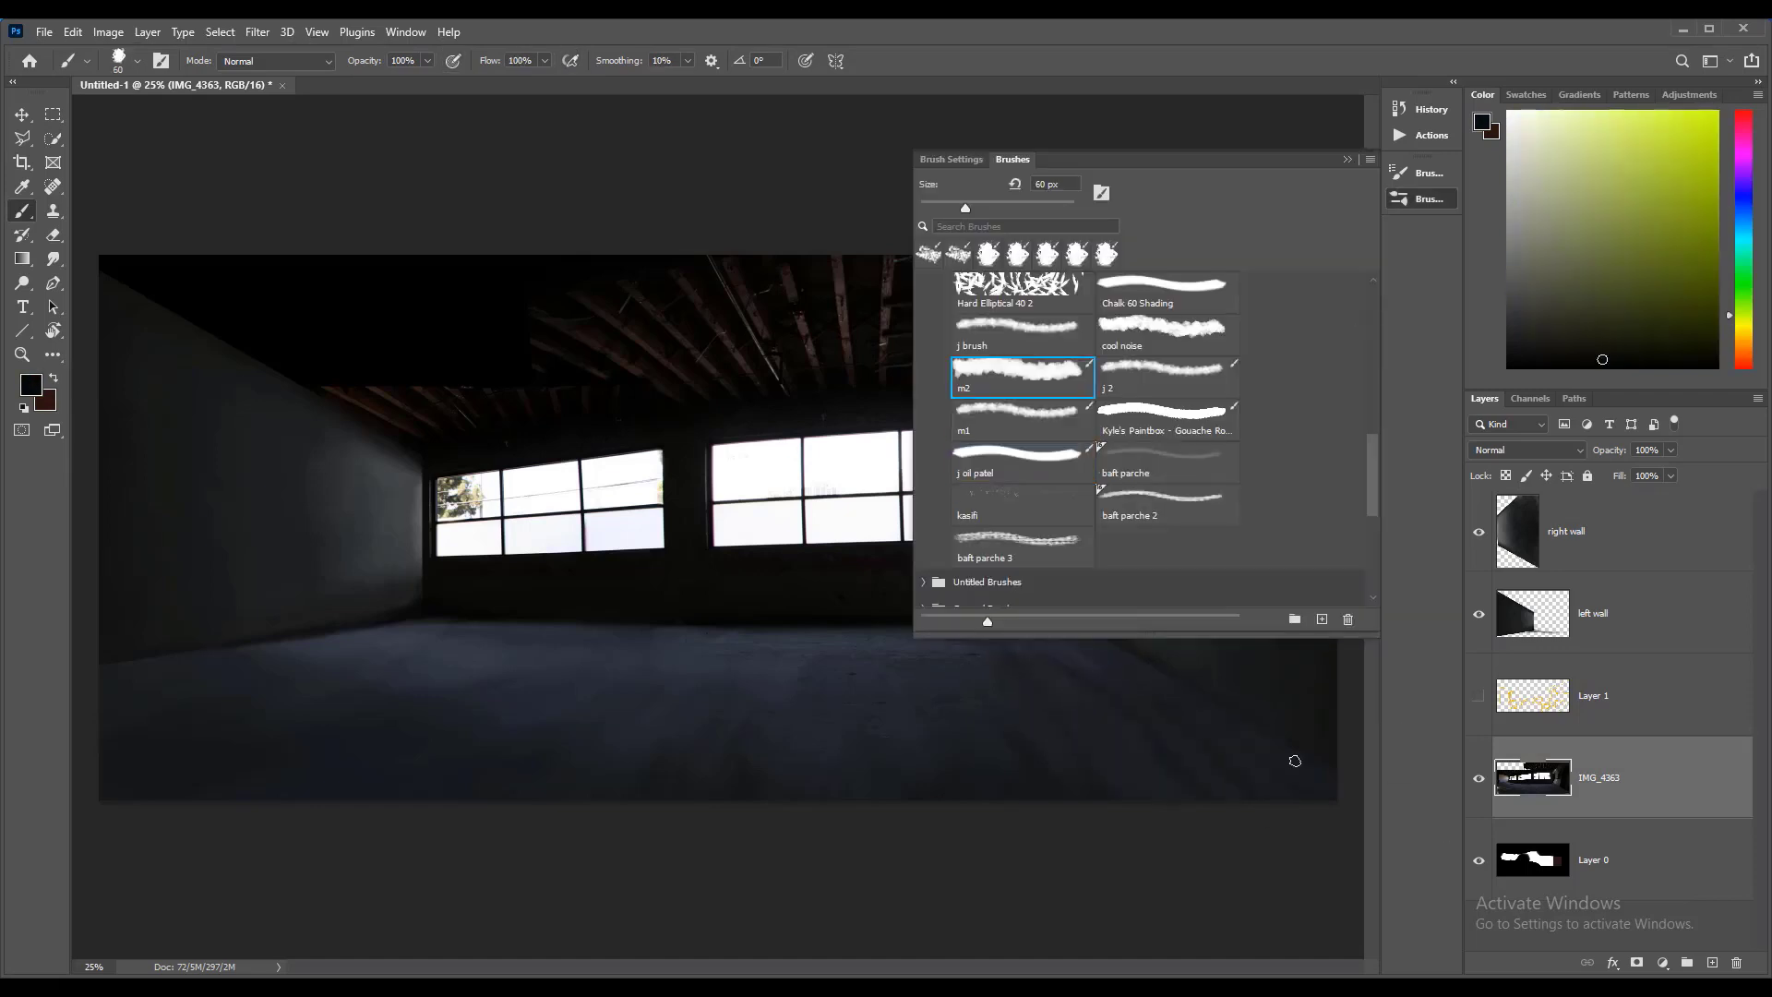
click(1295, 760)
Step: Paint soft dark shading around the right wall's edges on the "right wall" layer at 30% brush opacity
key(3)
click(1560, 591)
click(1562, 538)
scroll(1051, 534, up, 2)
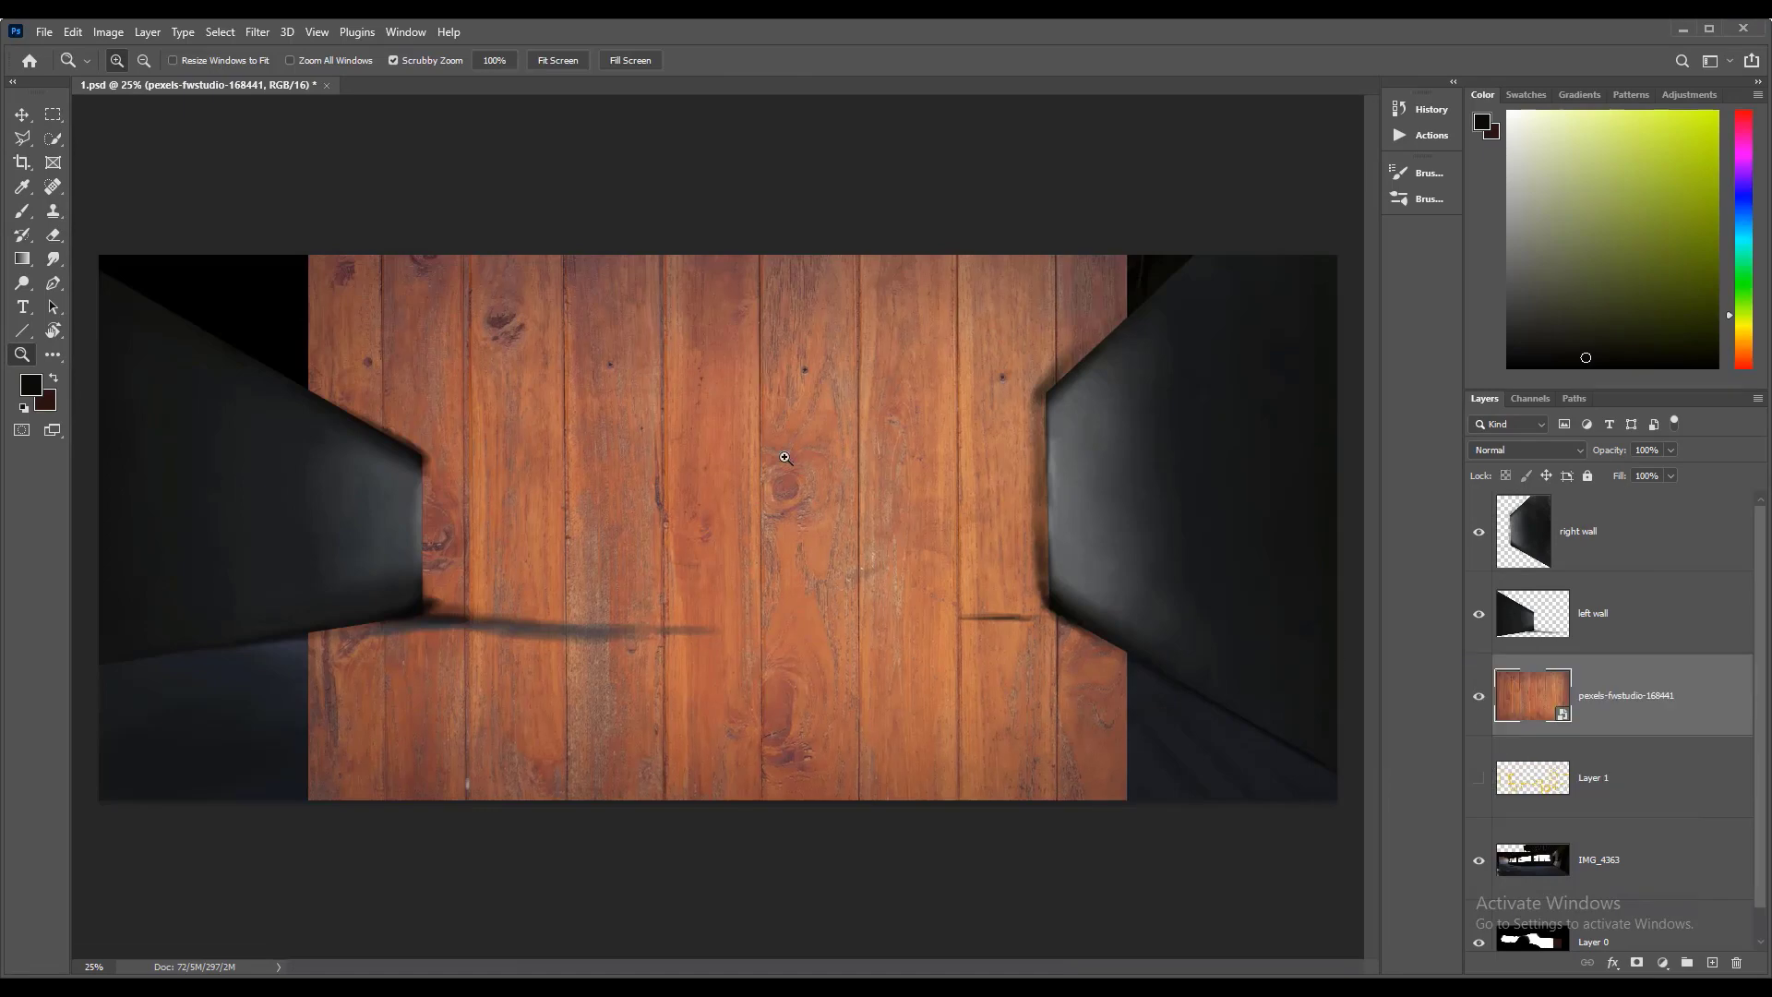
Step: Scale down the pexels-fwstudio-168441 wood image and start distorting its corners onto the floor beside the left wall
key(ctrl+t)
drag(785, 457, 819, 457)
drag(1163, 255, 993, 368)
drag(671, 672, 606, 701)
drag(278, 397, 423, 616)
drag(278, 829, 273, 732)
drag(926, 829, 633, 803)
drag(274, 732, 360, 720)
drag(926, 397, 746, 613)
Step: Pull the wood image's remaining corners to follow the left wall's base and the floor perspective, and apply the transform
drag(360, 720, 97, 668)
drag(634, 803, 486, 830)
drag(746, 613, 616, 623)
drag(487, 831, 536, 751)
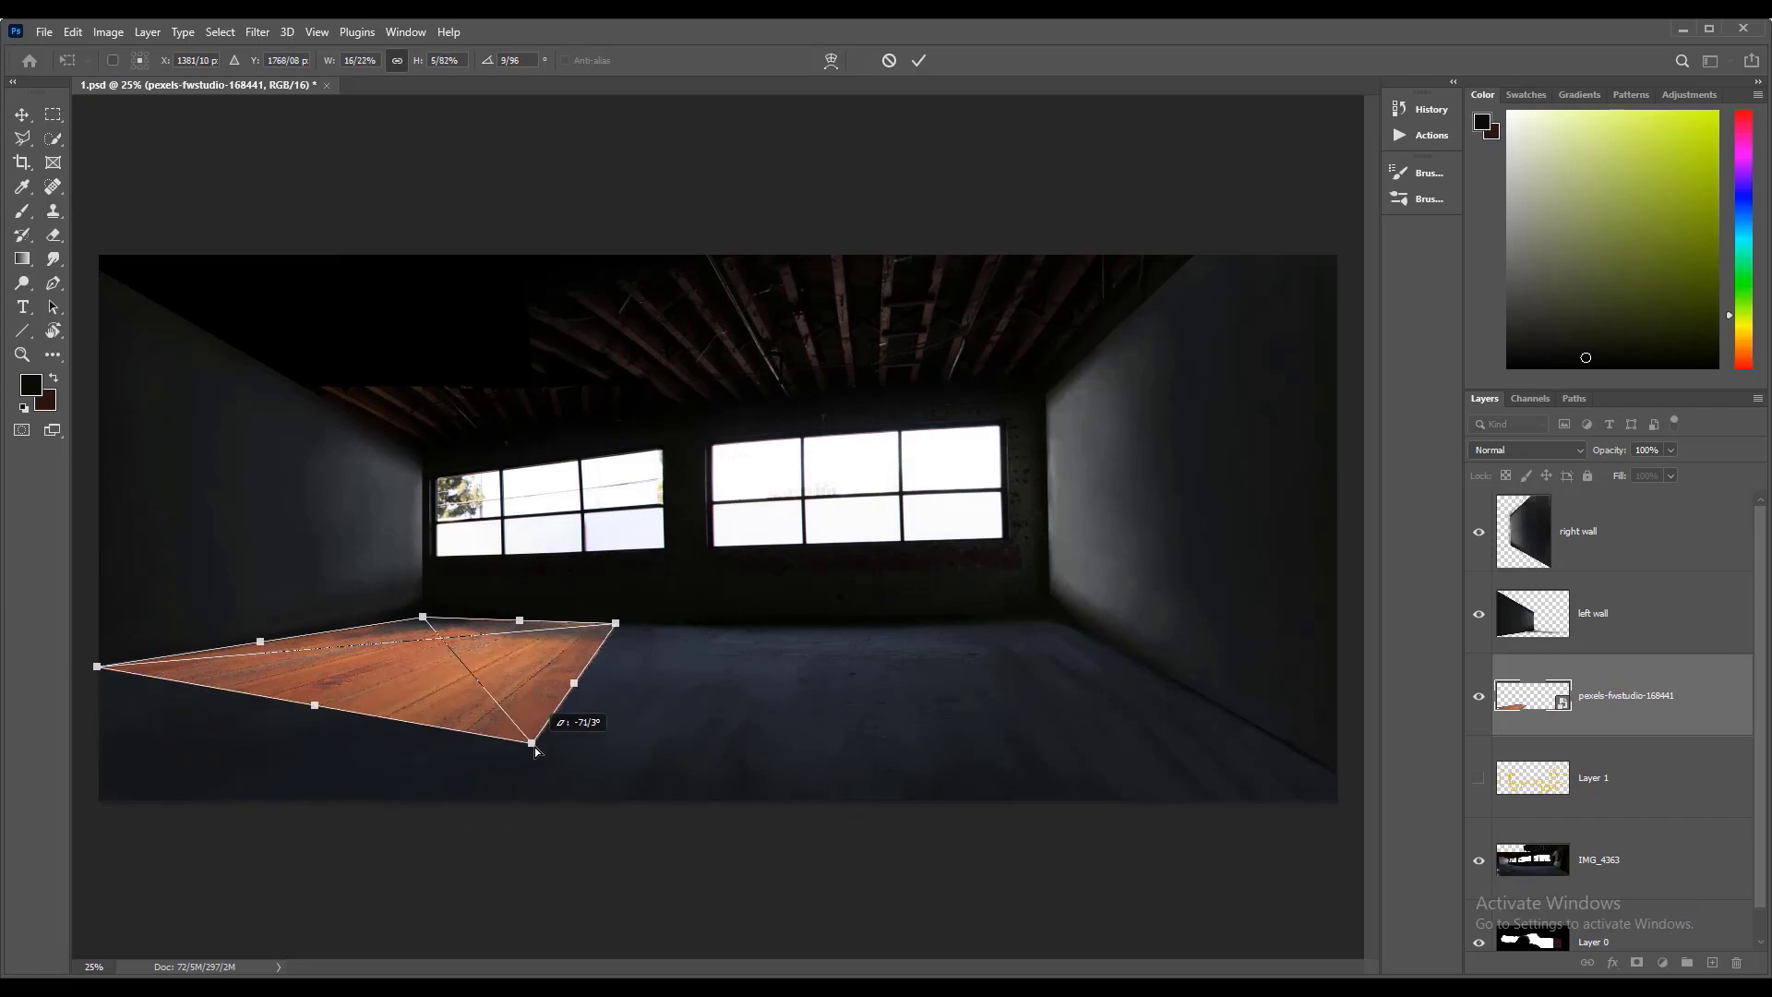
drag(319, 700, 293, 784)
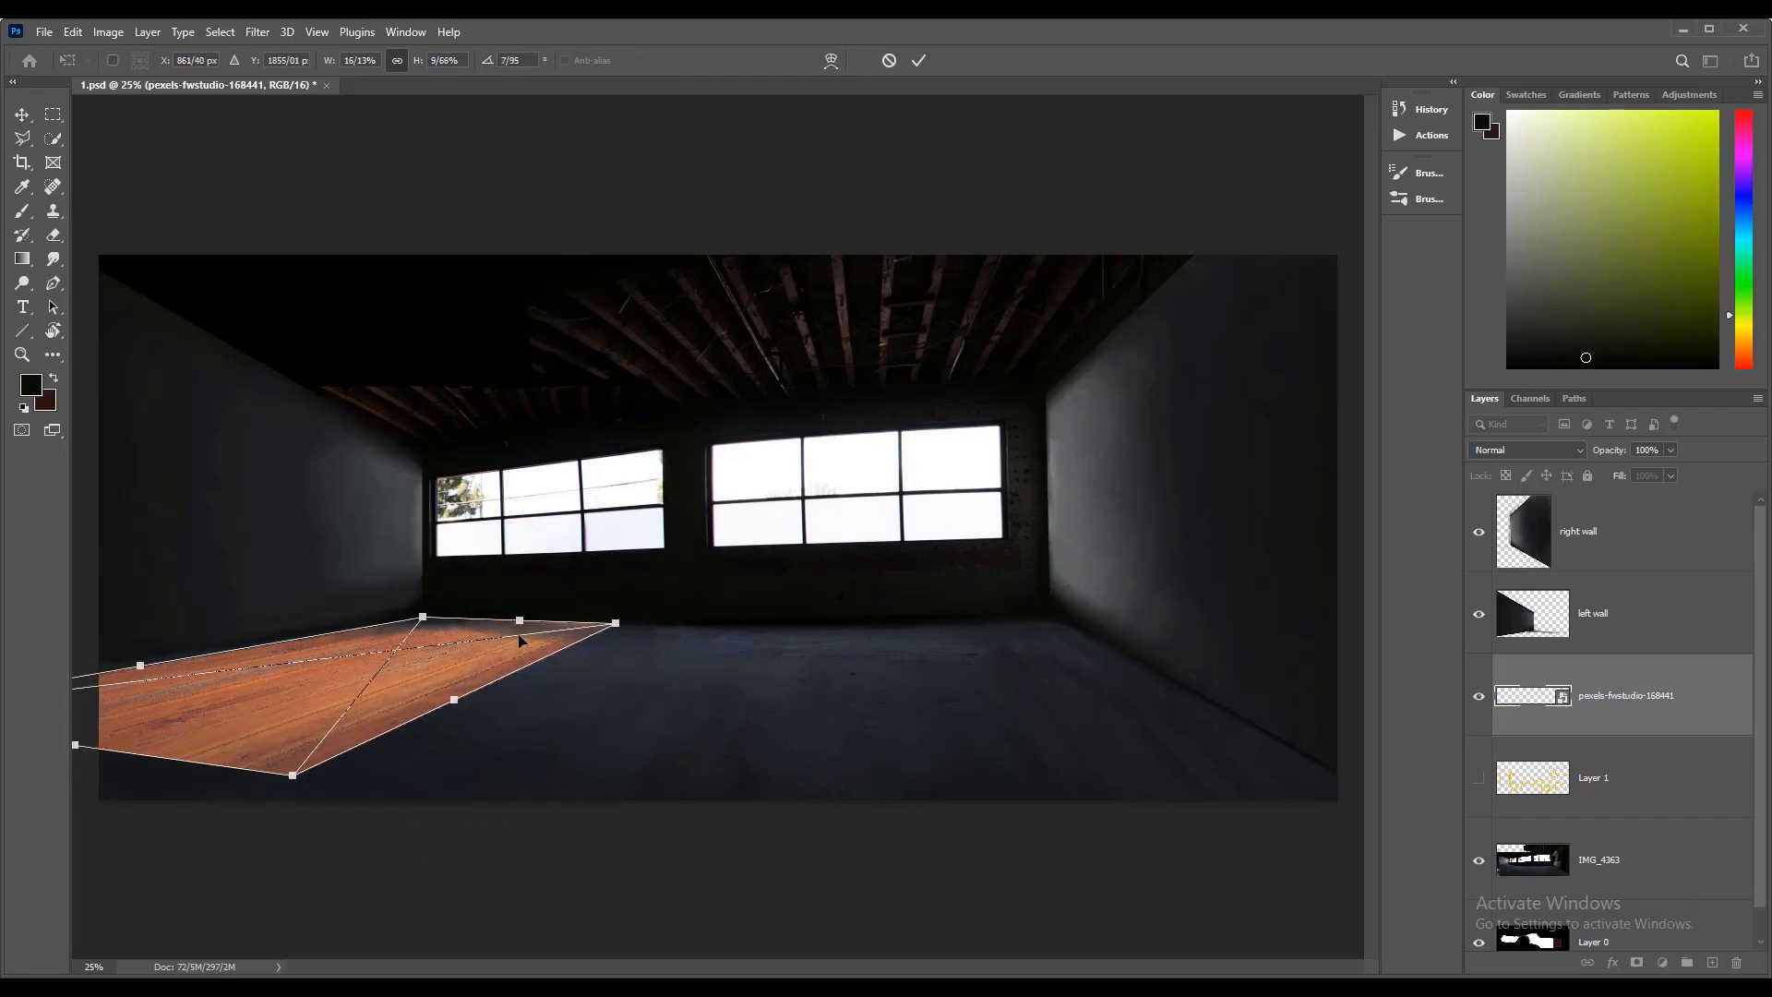
key(Return)
Step: Distort a second copy of the wood planks over the middle of the floor, matching the perspective of the first section
key(z)
click(670, 692)
key(ctrl+t)
drag(294, 684, 293, 679)
drag(211, 787, 89, 830)
drag(247, 703, 585, 718)
ctrl+drag(132, 796, 138, 785)
ctrl+drag(428, 830, 419, 835)
drag(765, 744, 326, 834)
ctrl+drag(865, 729, 871, 724)
drag(284, 833, 709, 822)
key(Return)
Step: Readjust the corners of the middle and left plank sections so they meet the back wall and each other
key(ctrl+t)
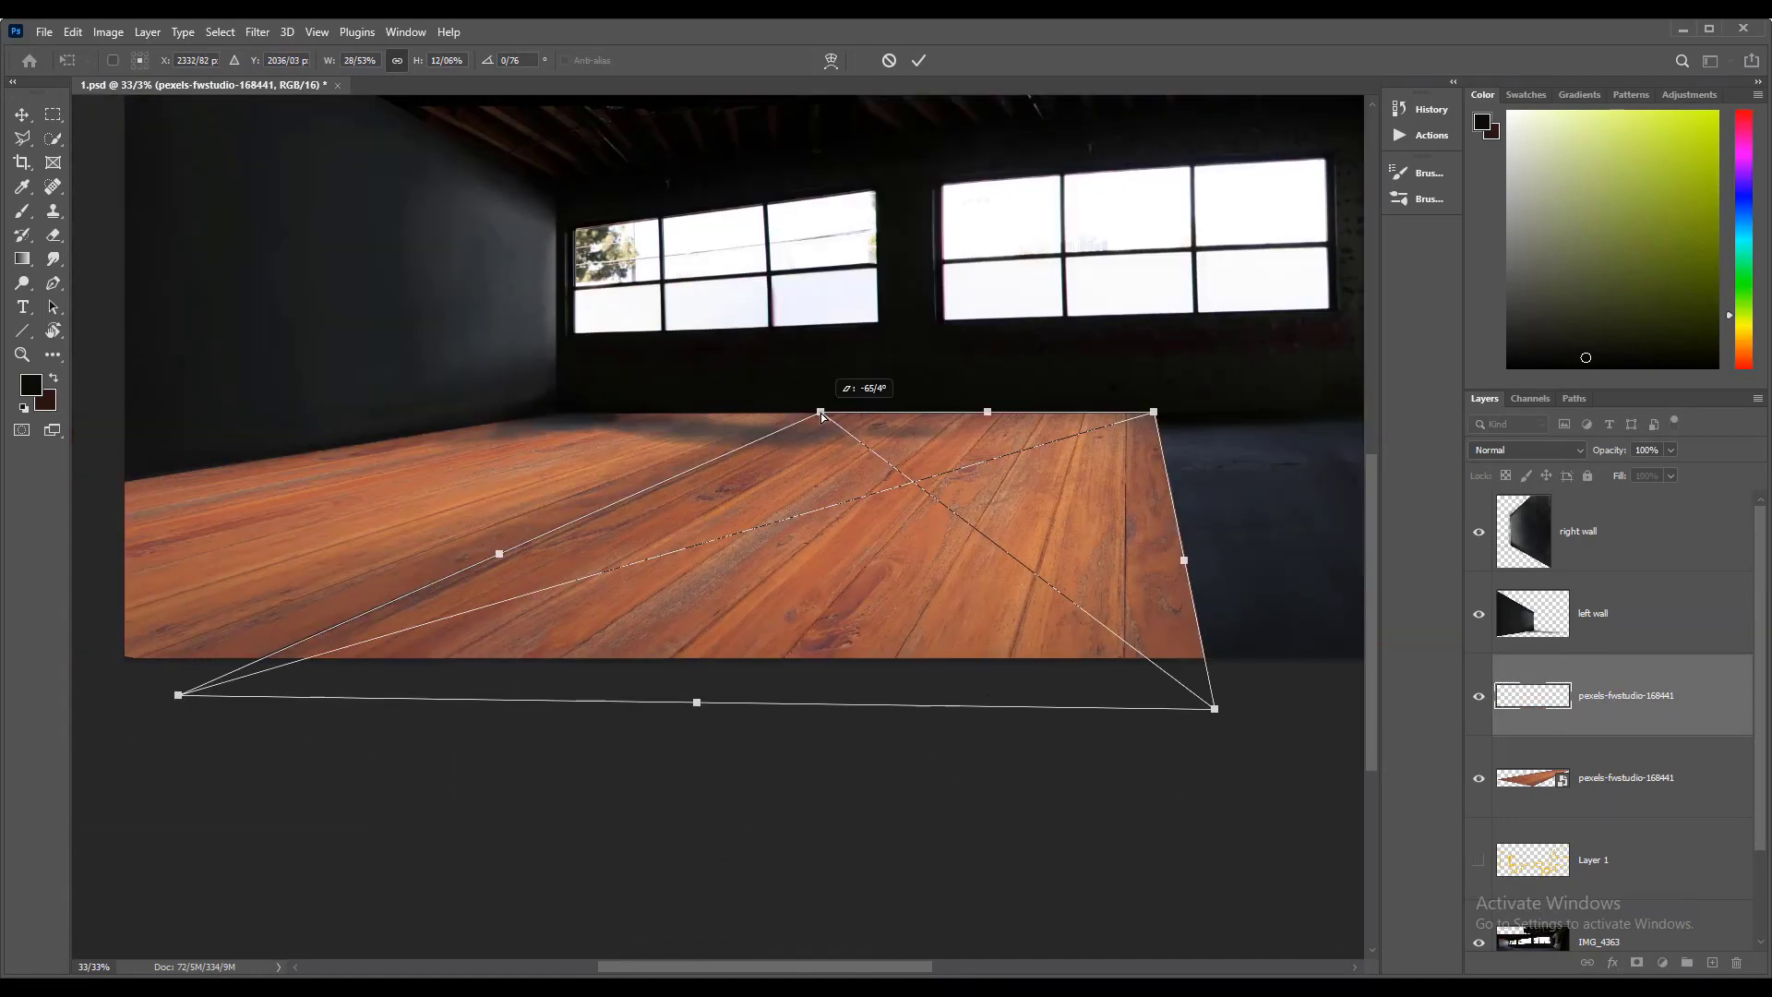
drag(896, 669, 818, 755)
key(ctrl+t)
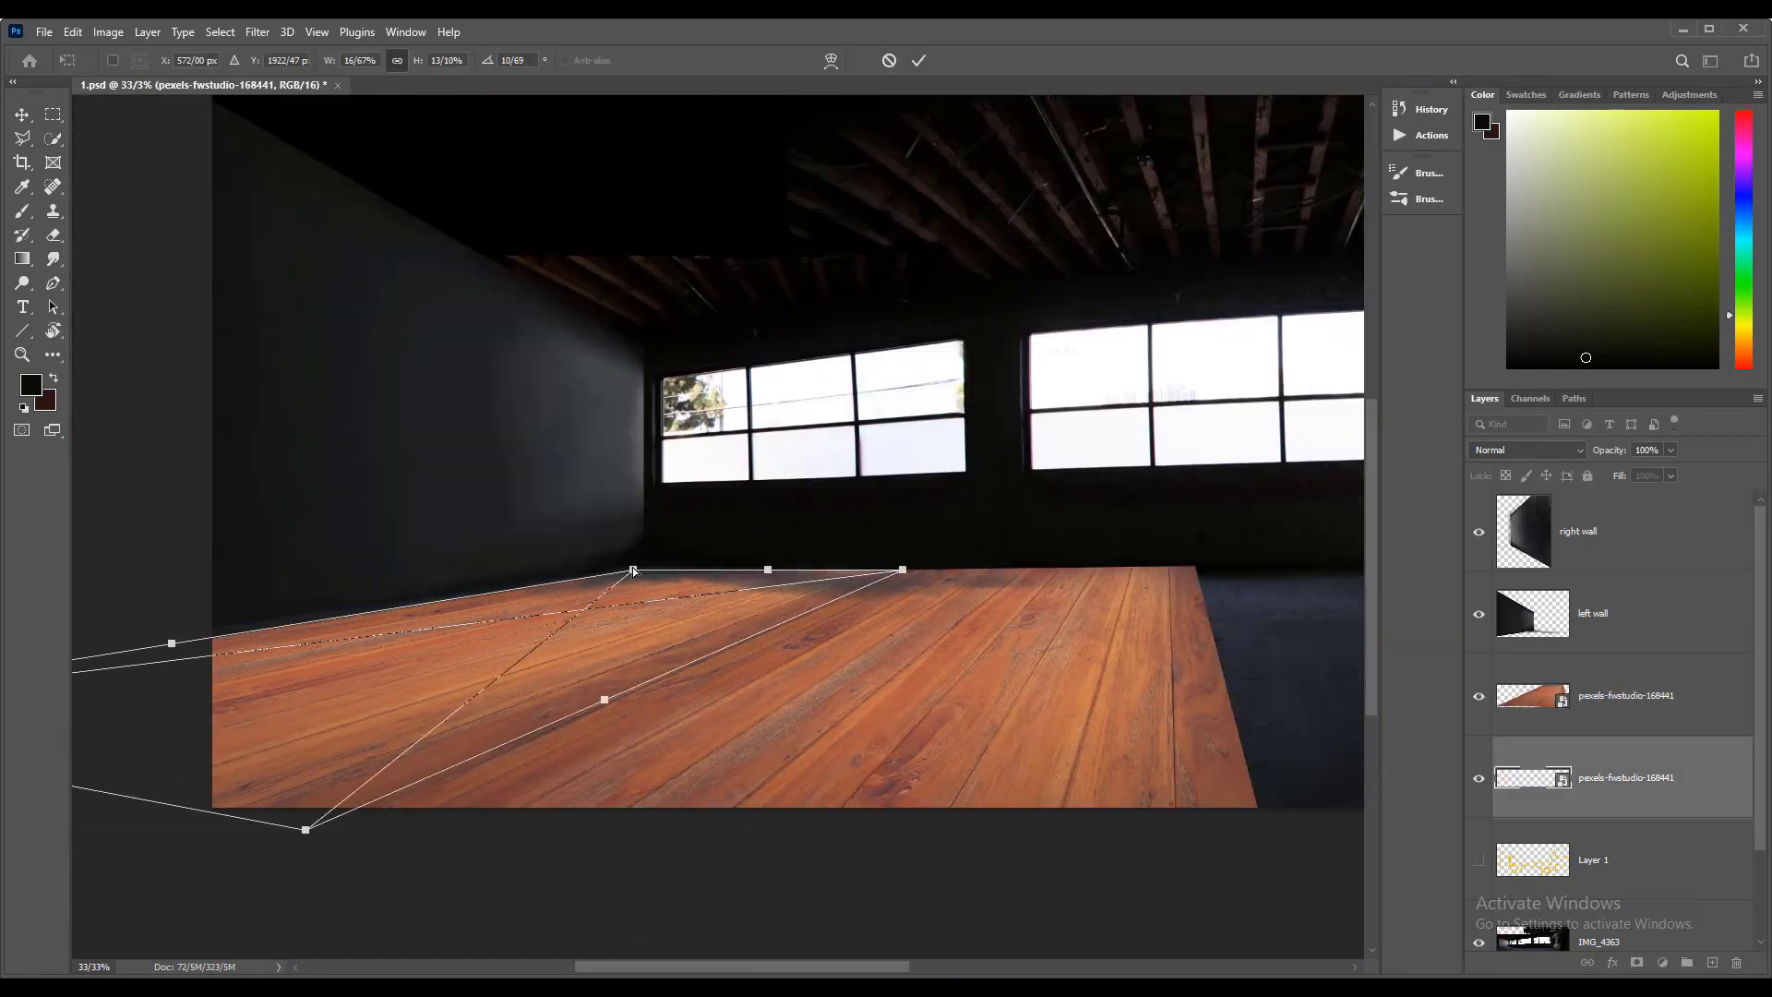
key(Return)
Step: Fit a third copy of the wood planks over the right part of the floor and merge the plank layers
scroll(928, 672, right, 5)
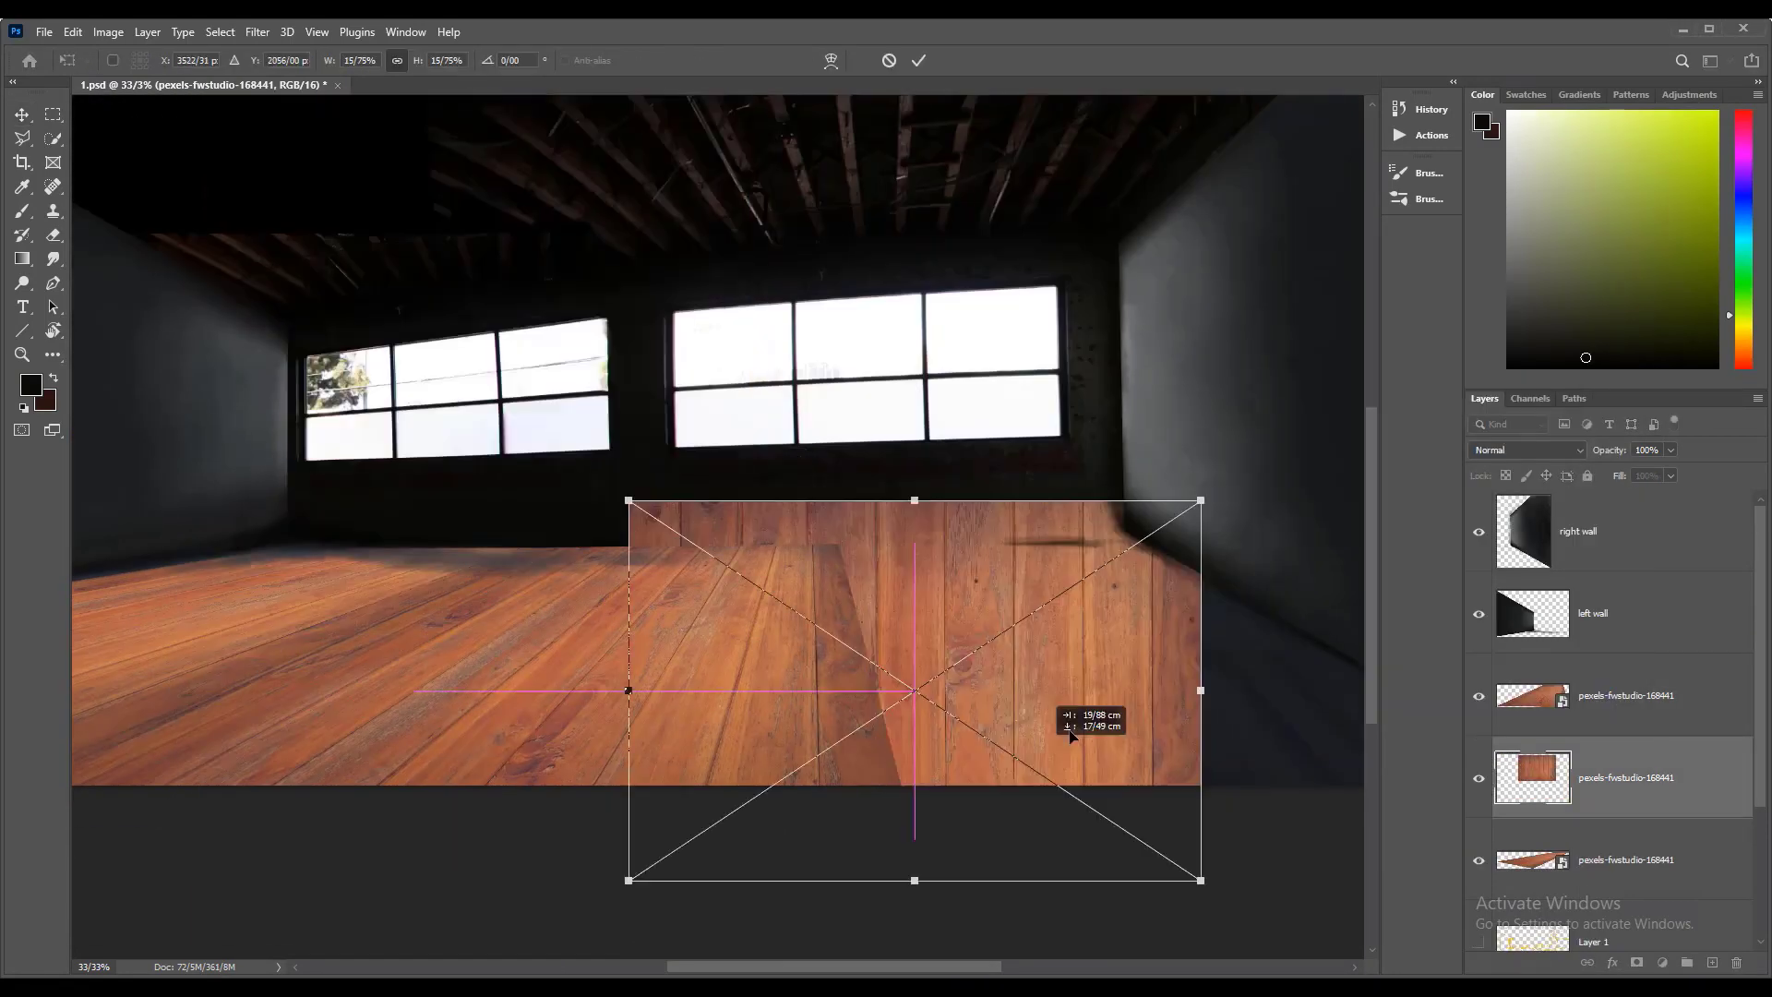
drag(1075, 720, 1278, 803)
drag(169, 821, 597, 803)
drag(170, 430, 535, 554)
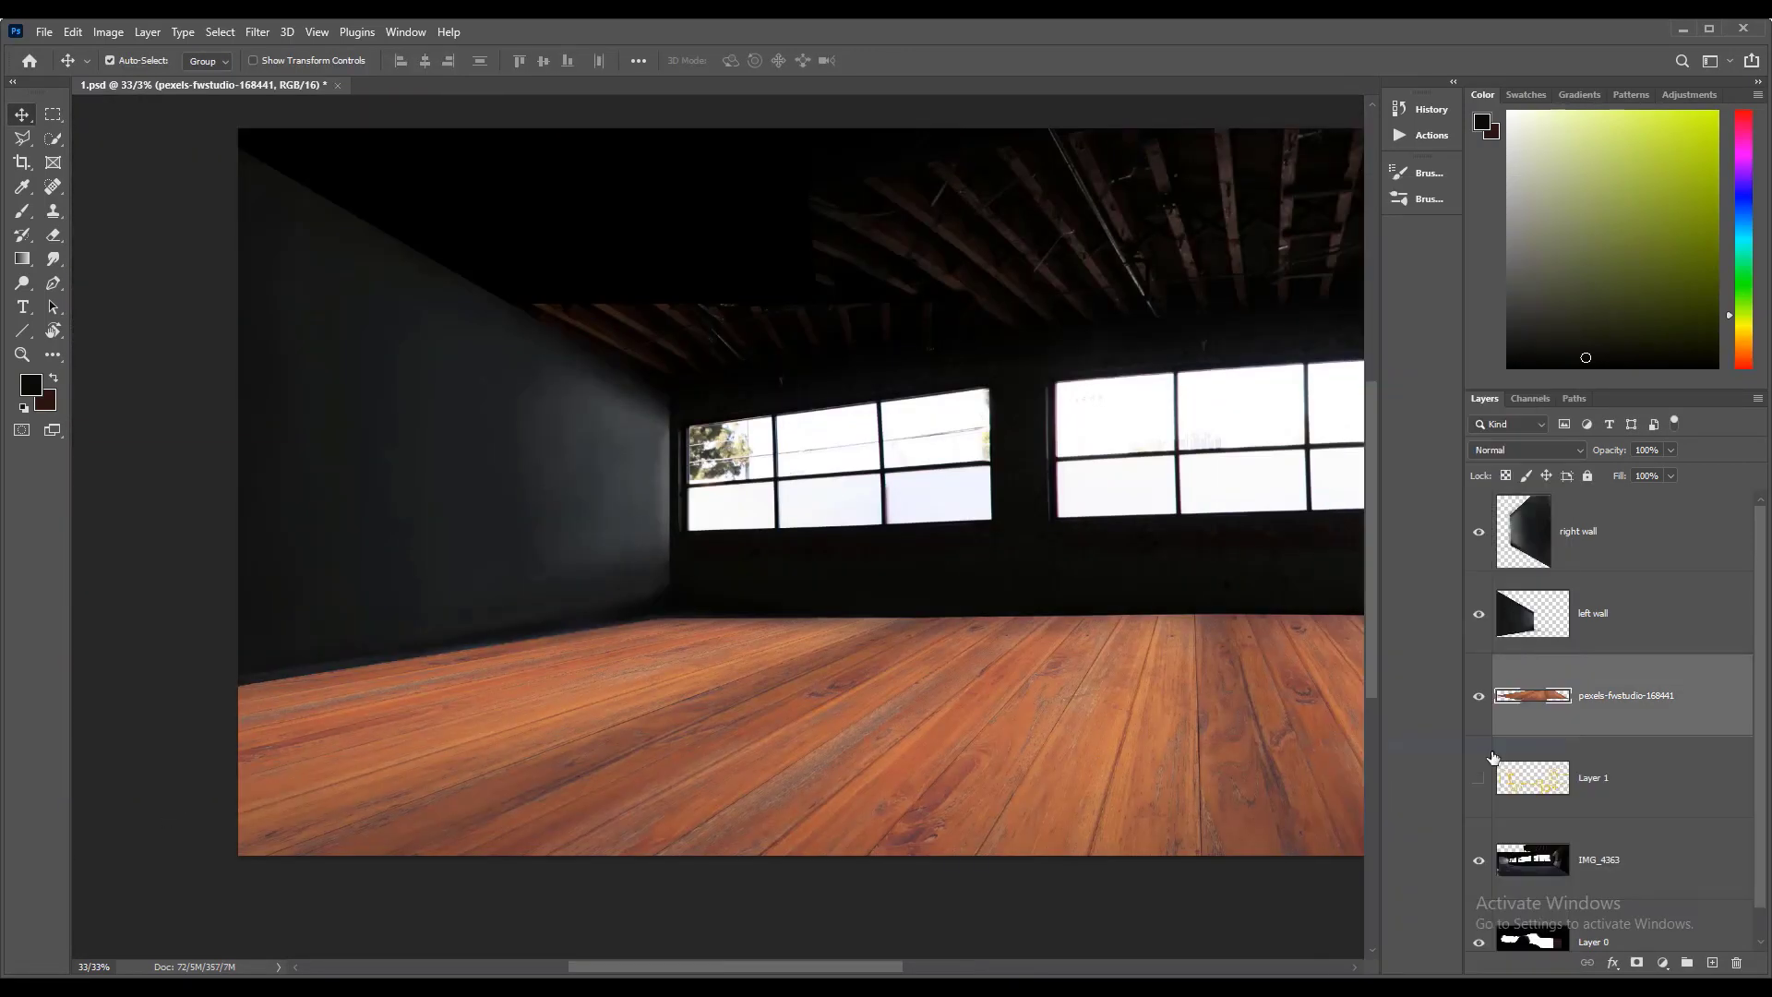
Step: Reshape the merged plank floor by adjusting its outer corners to fit the bases of both side walls
key(ctrl+t)
scroll(938, 704, left, 5)
right_click(805, 738)
click(831, 455)
drag(296, 616, 280, 596)
drag(1121, 763, 166, 775)
drag(1192, 635, 1217, 631)
drag(384, 837, 1143, 798)
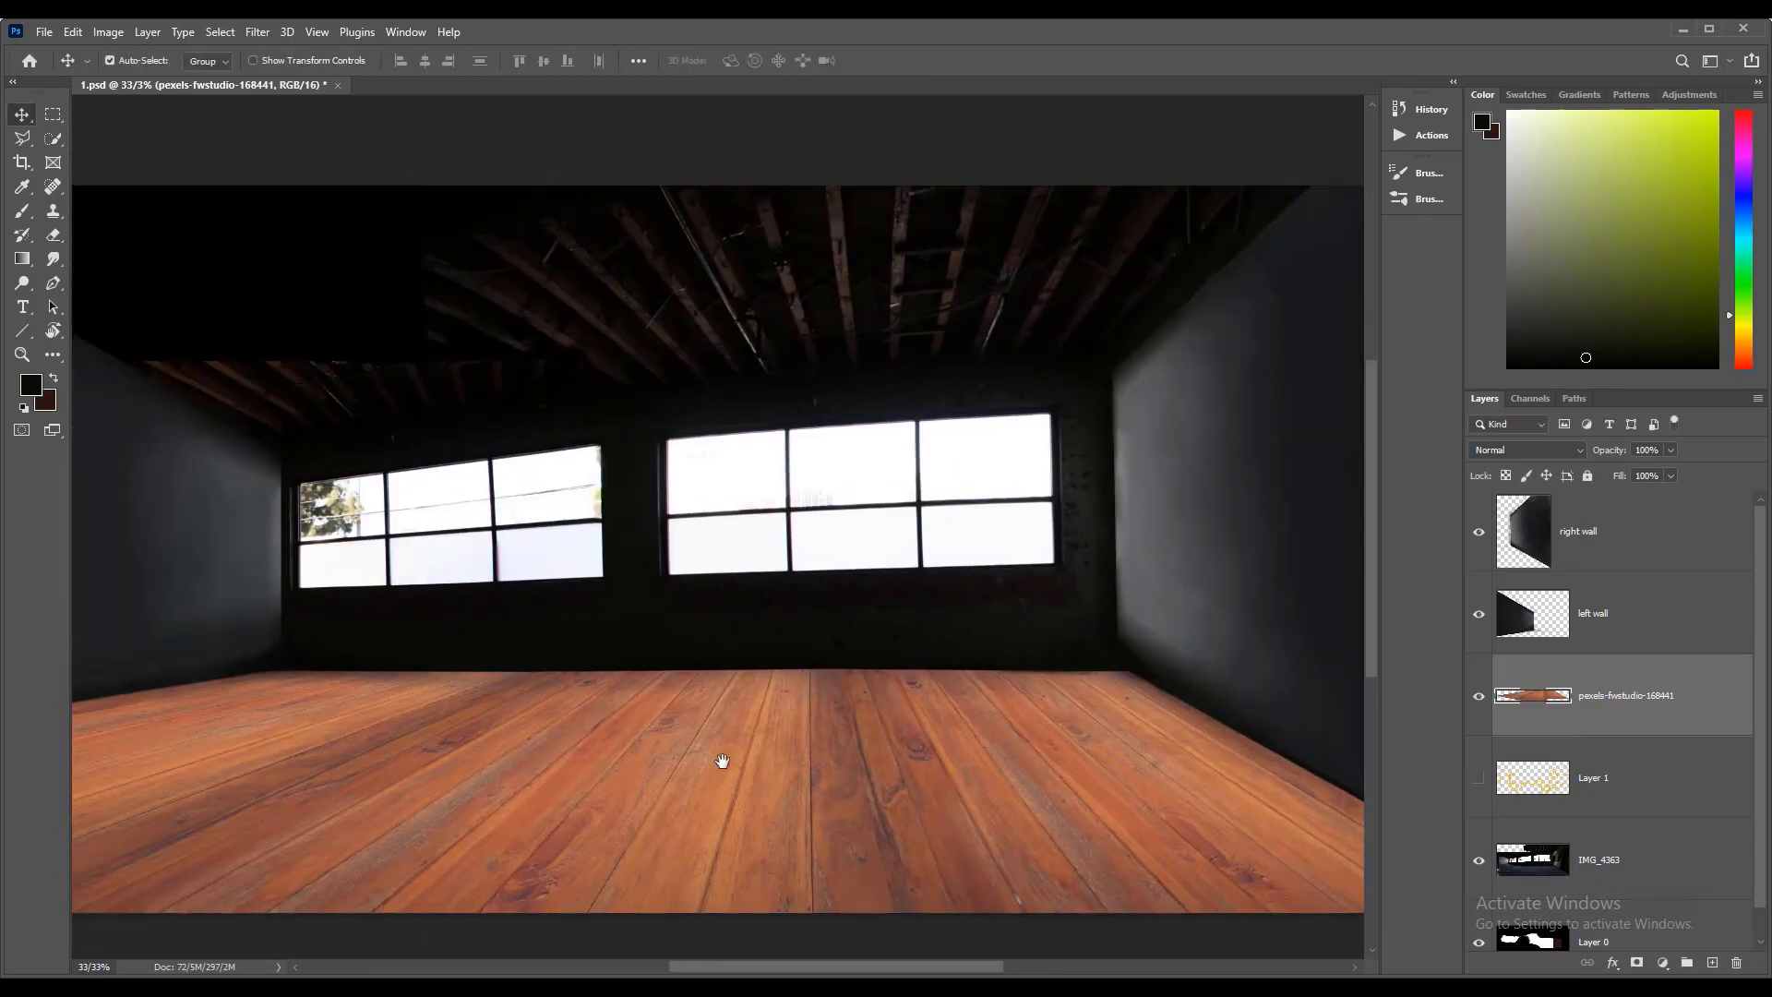
Step: Trim the plank floor's edge at the left wall's far corner using a soft 45 px eraser
key(e)
shift+click(272, 664)
drag(492, 728, 632, 706)
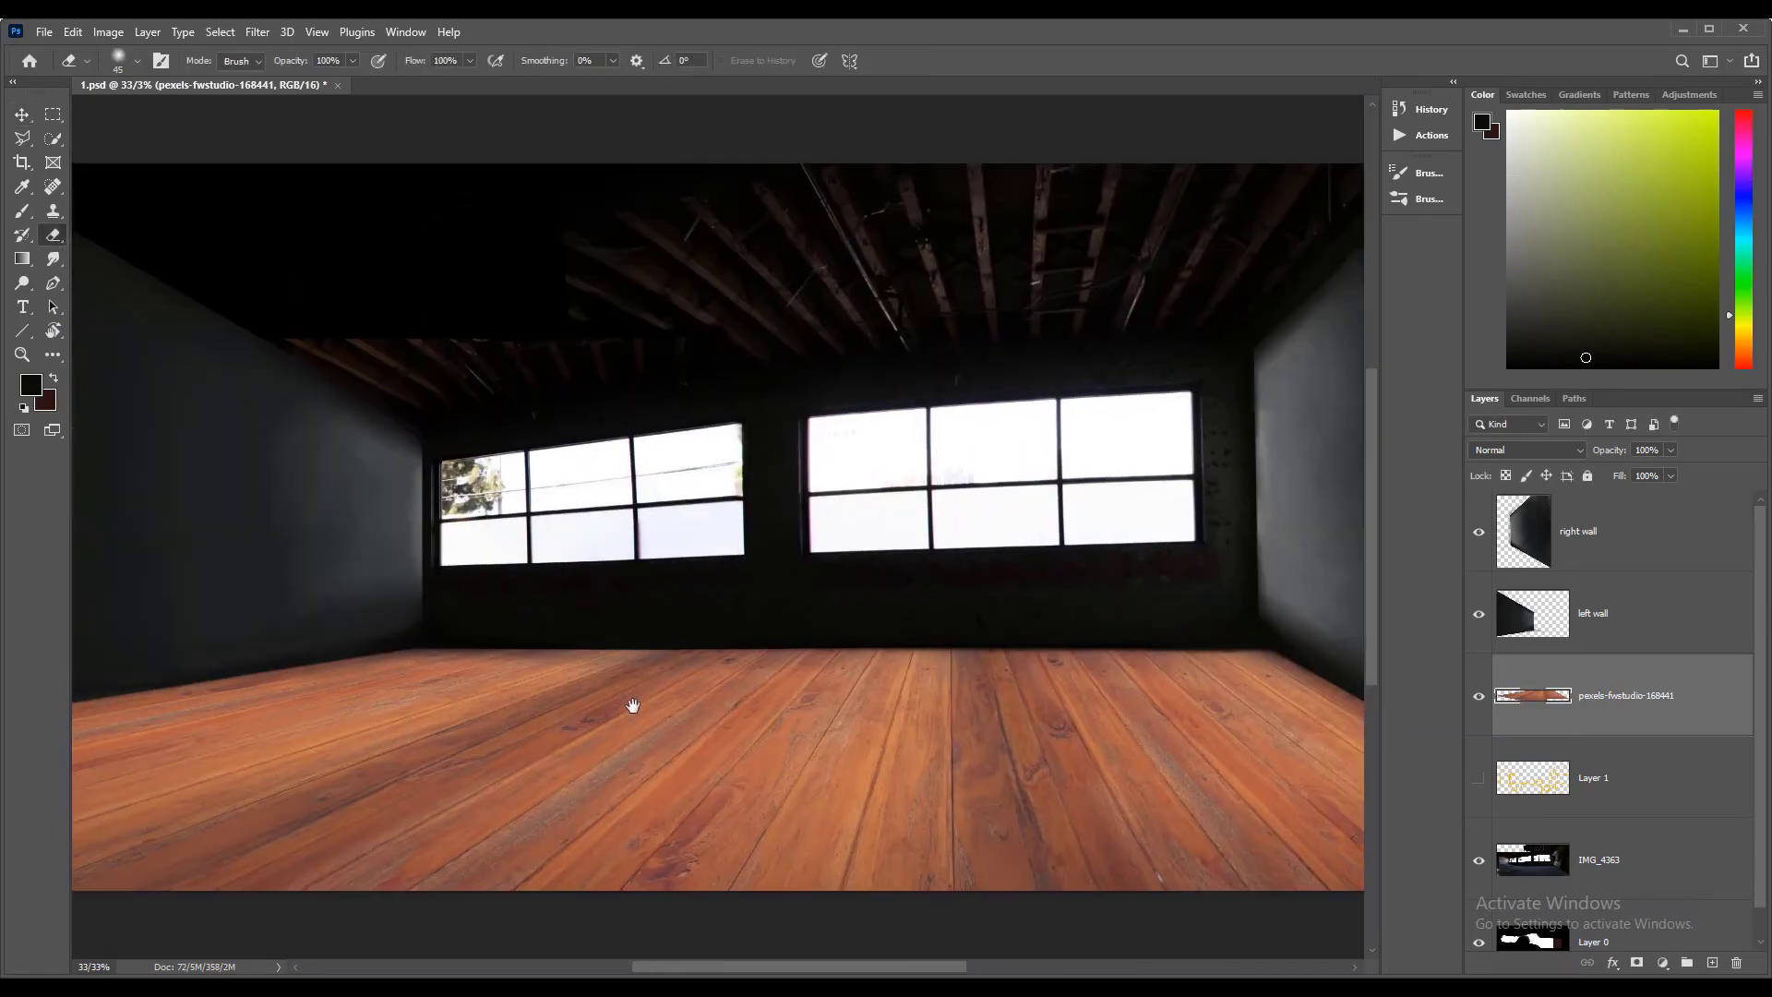
key(ctrl+minus)
Step: Add a Levels adjustment above the plank floor and clip it to the plank layer
click(1663, 962)
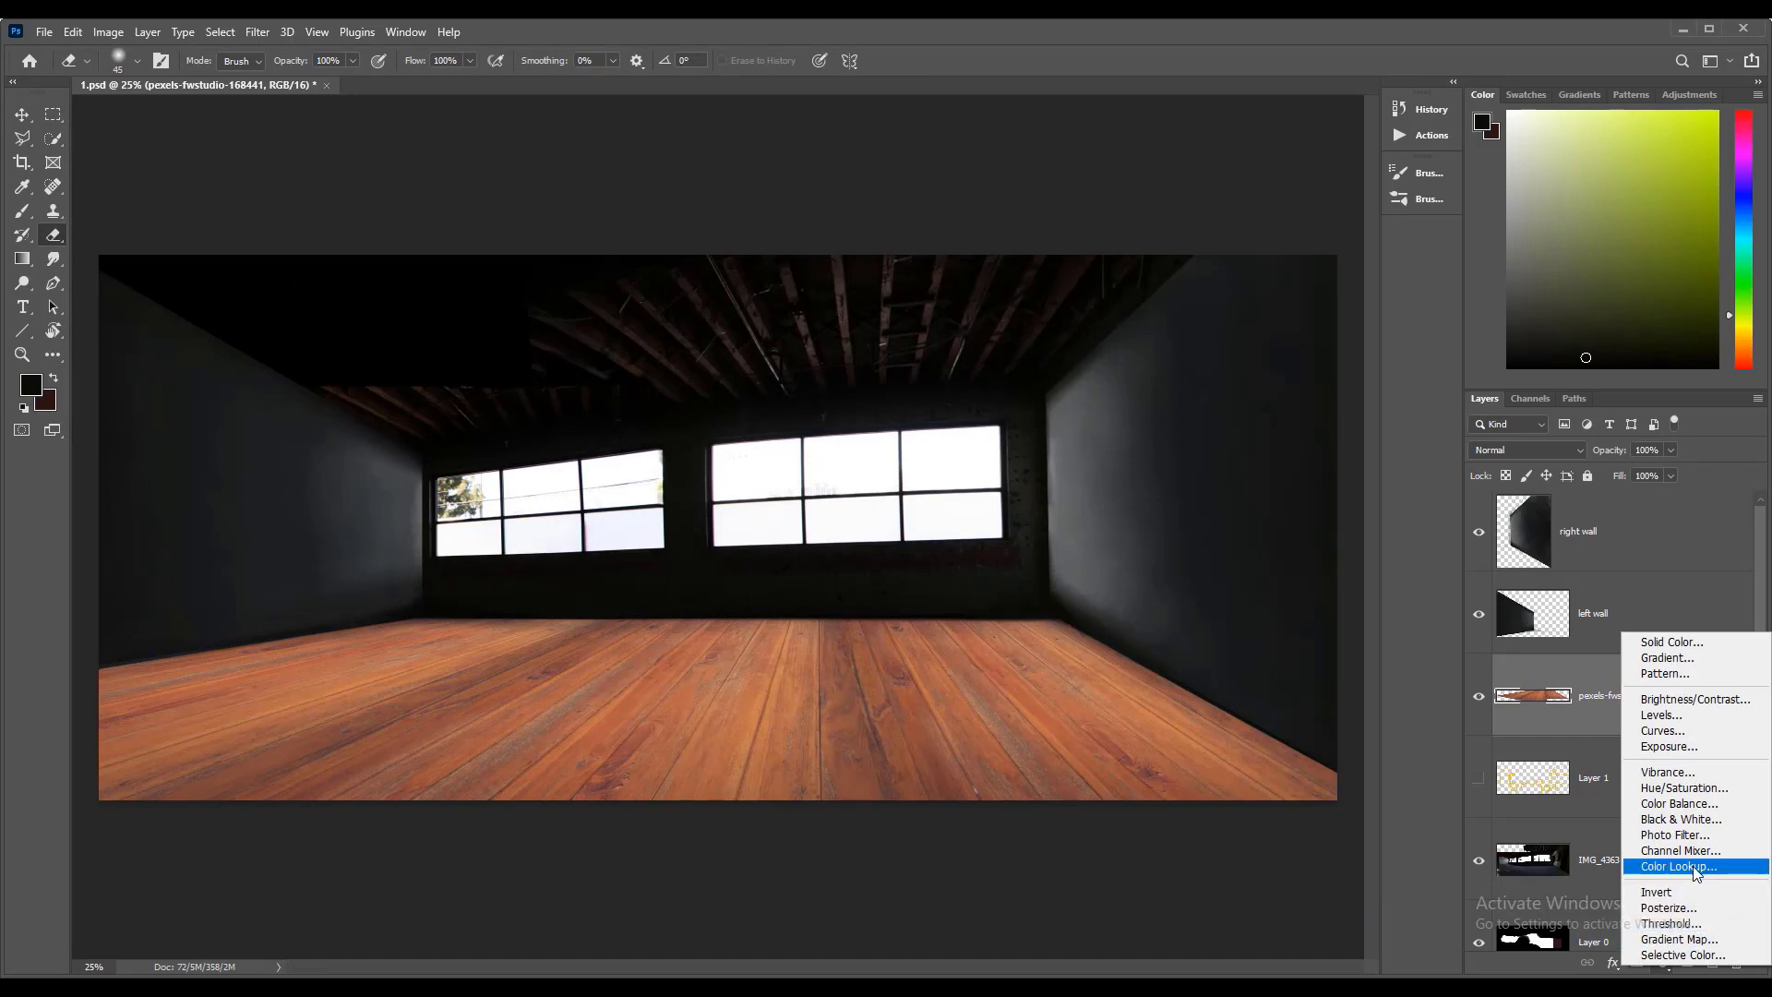
click(1687, 718)
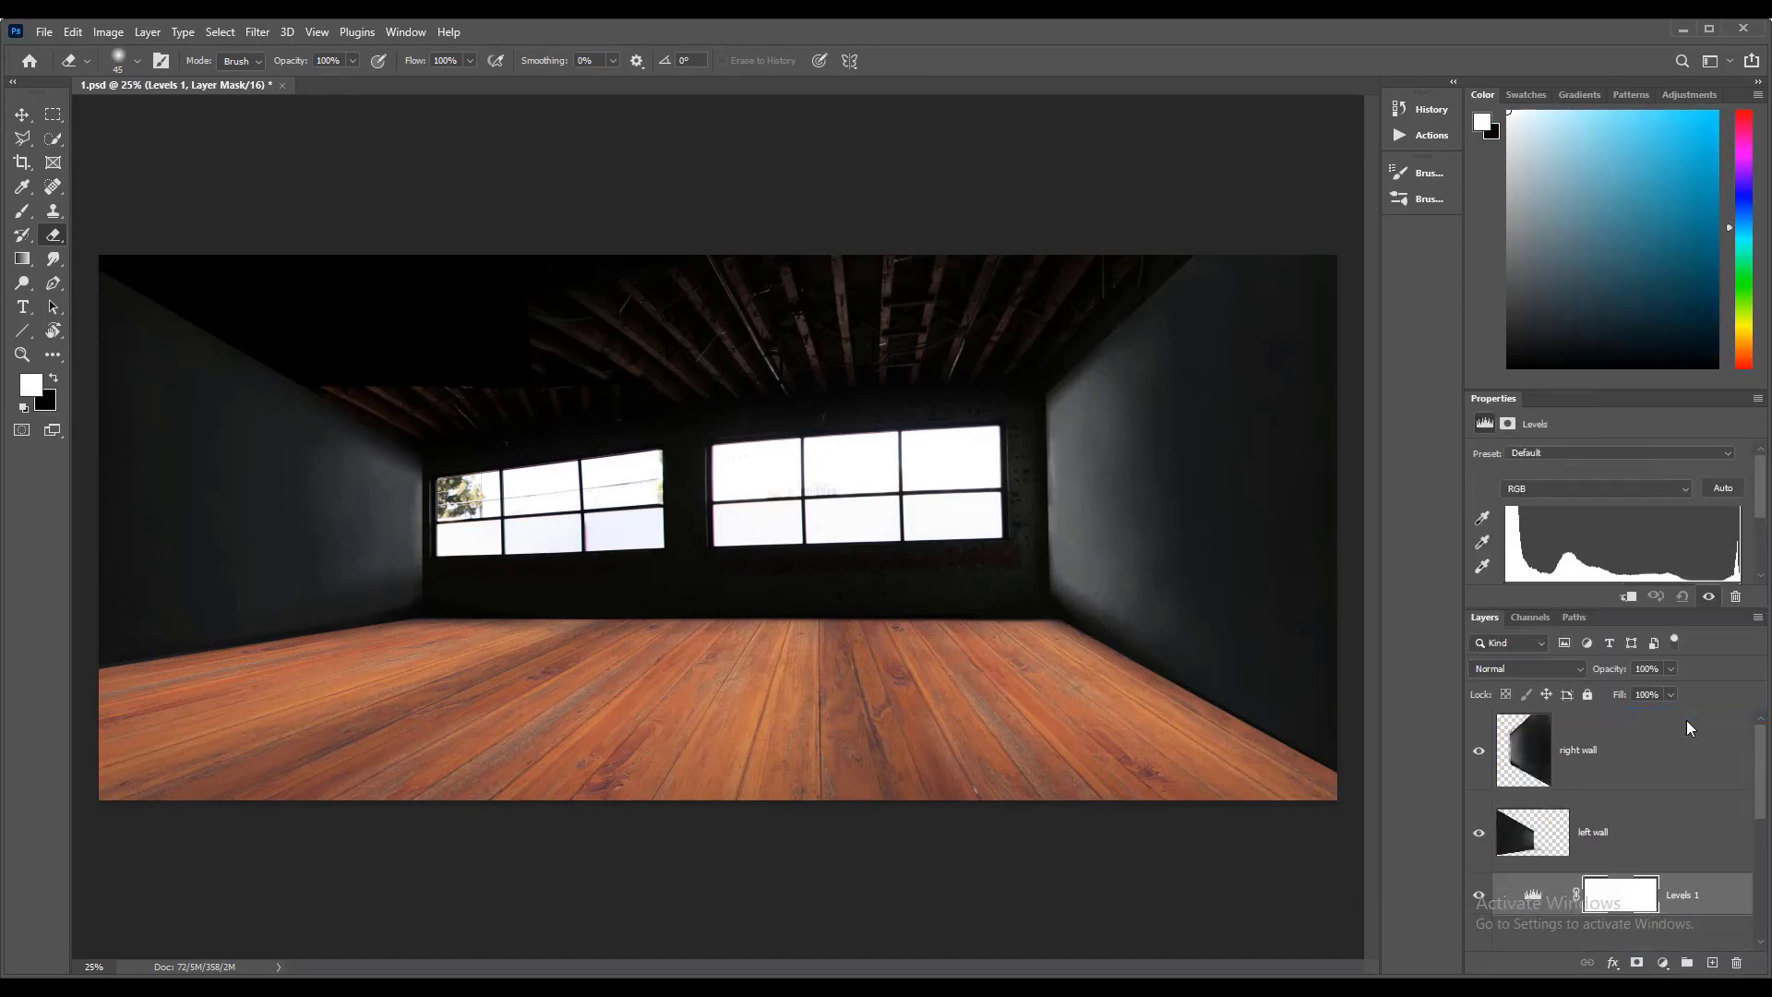
scroll(1510, 851, down, 3)
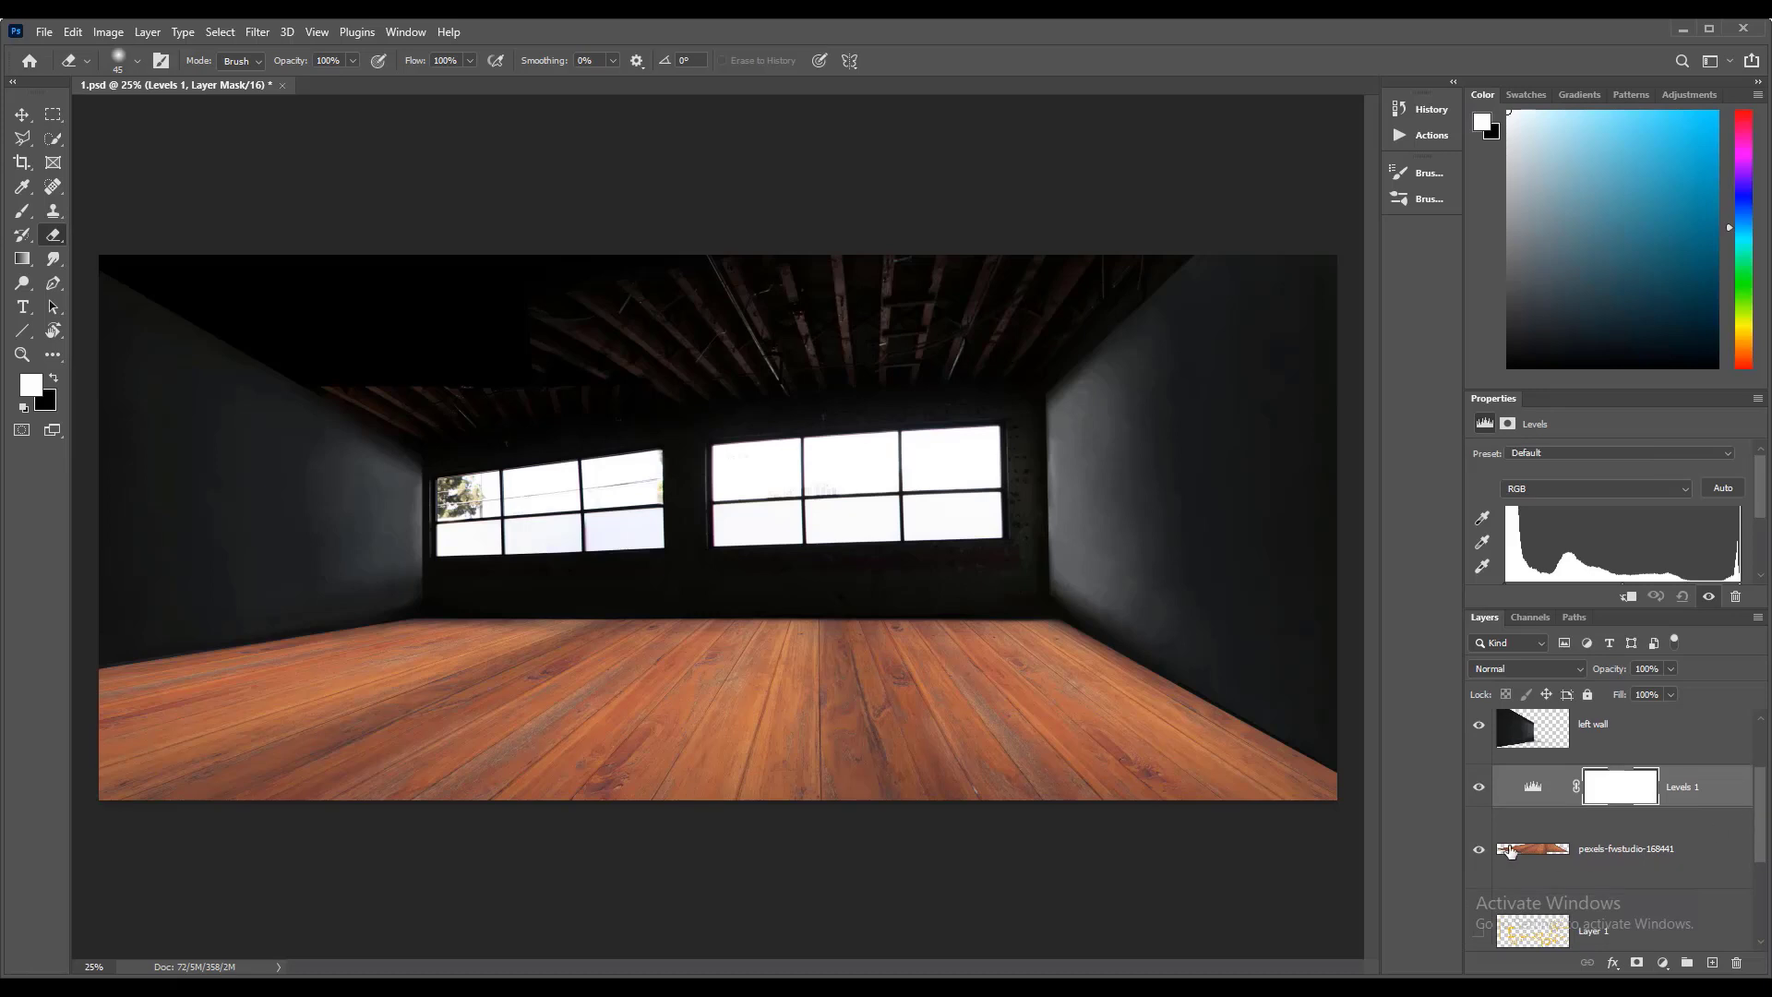
alt+click(1558, 801)
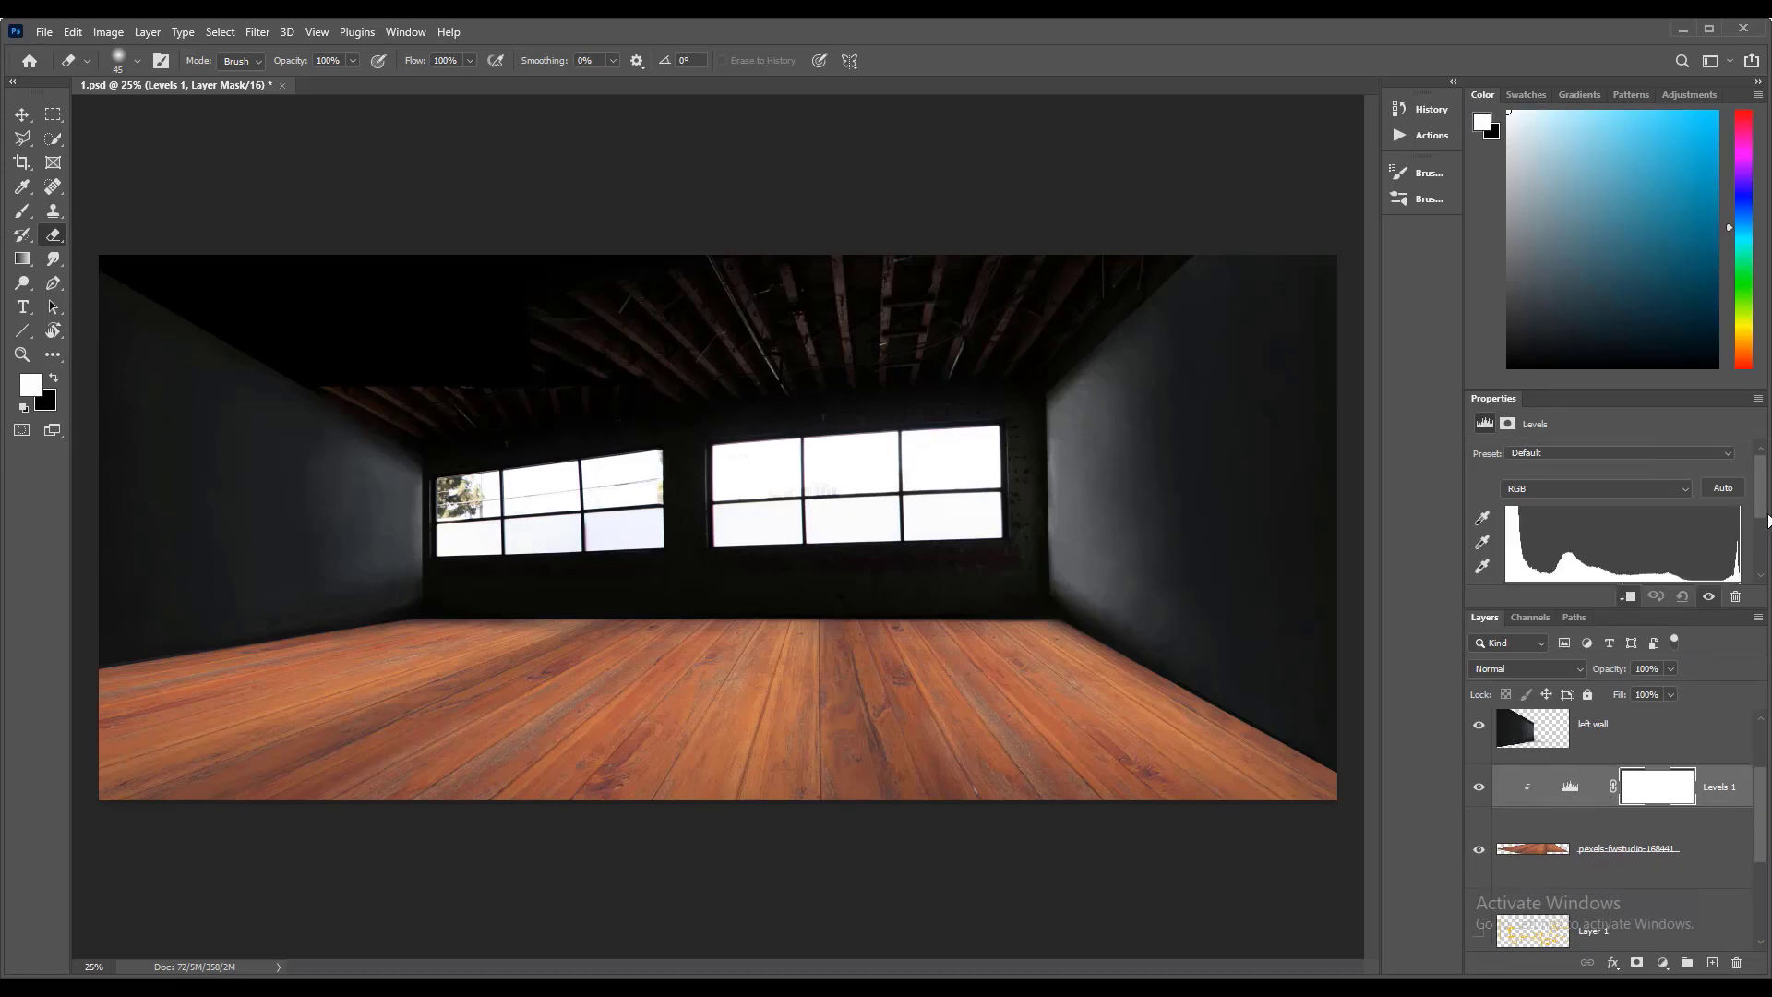
Step: Set the Levels midtone value to 0.16 and invert the adjustment's mask to black, ready for brushing
drag(1764, 510, 1759, 534)
drag(1623, 536, 1707, 533)
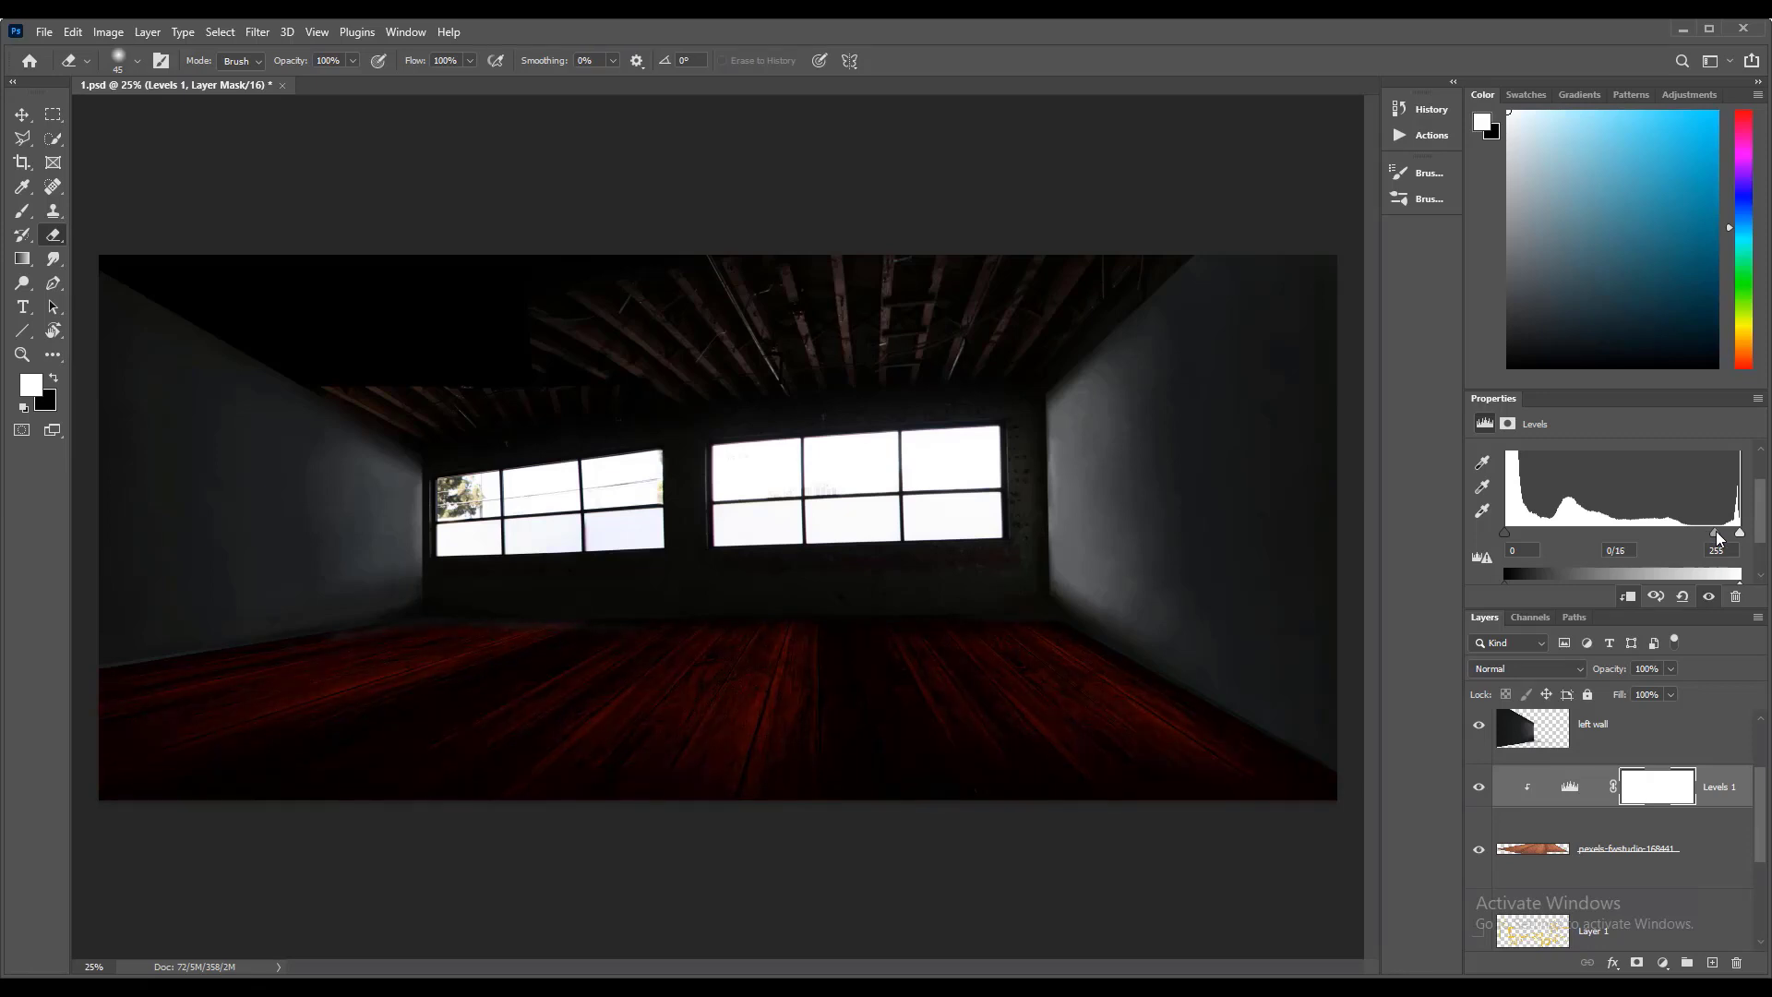
key(ctrl+i)
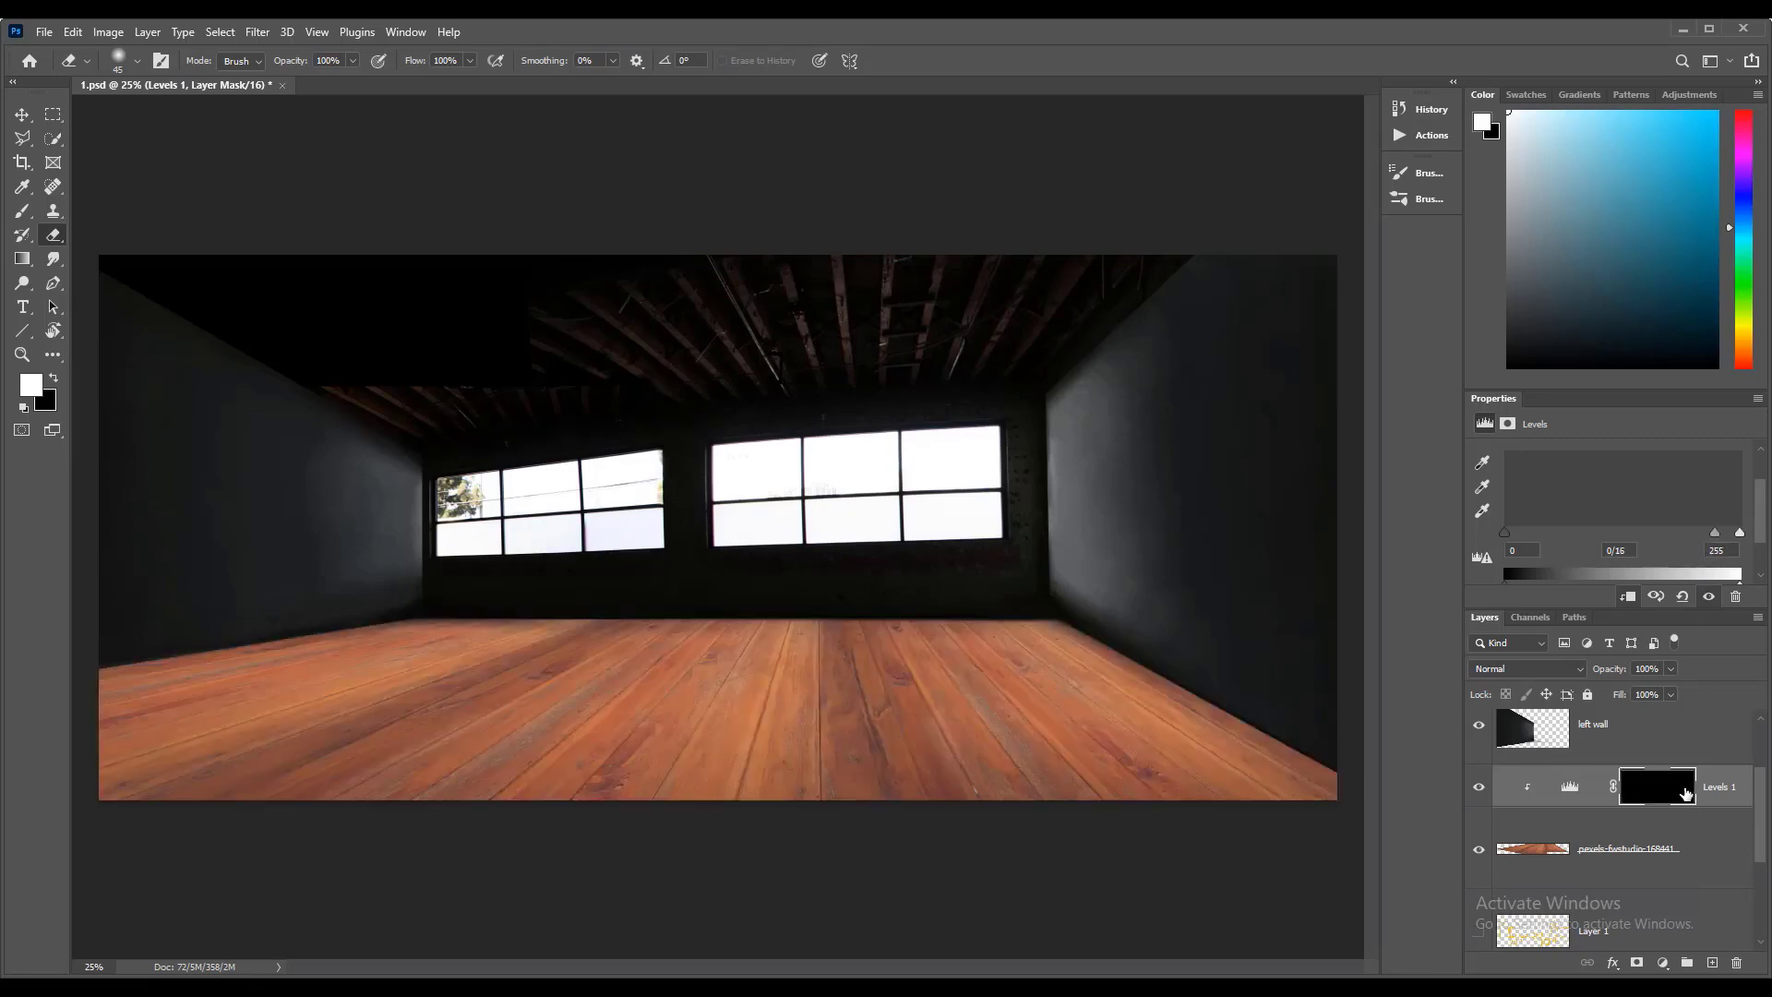
click(24, 210)
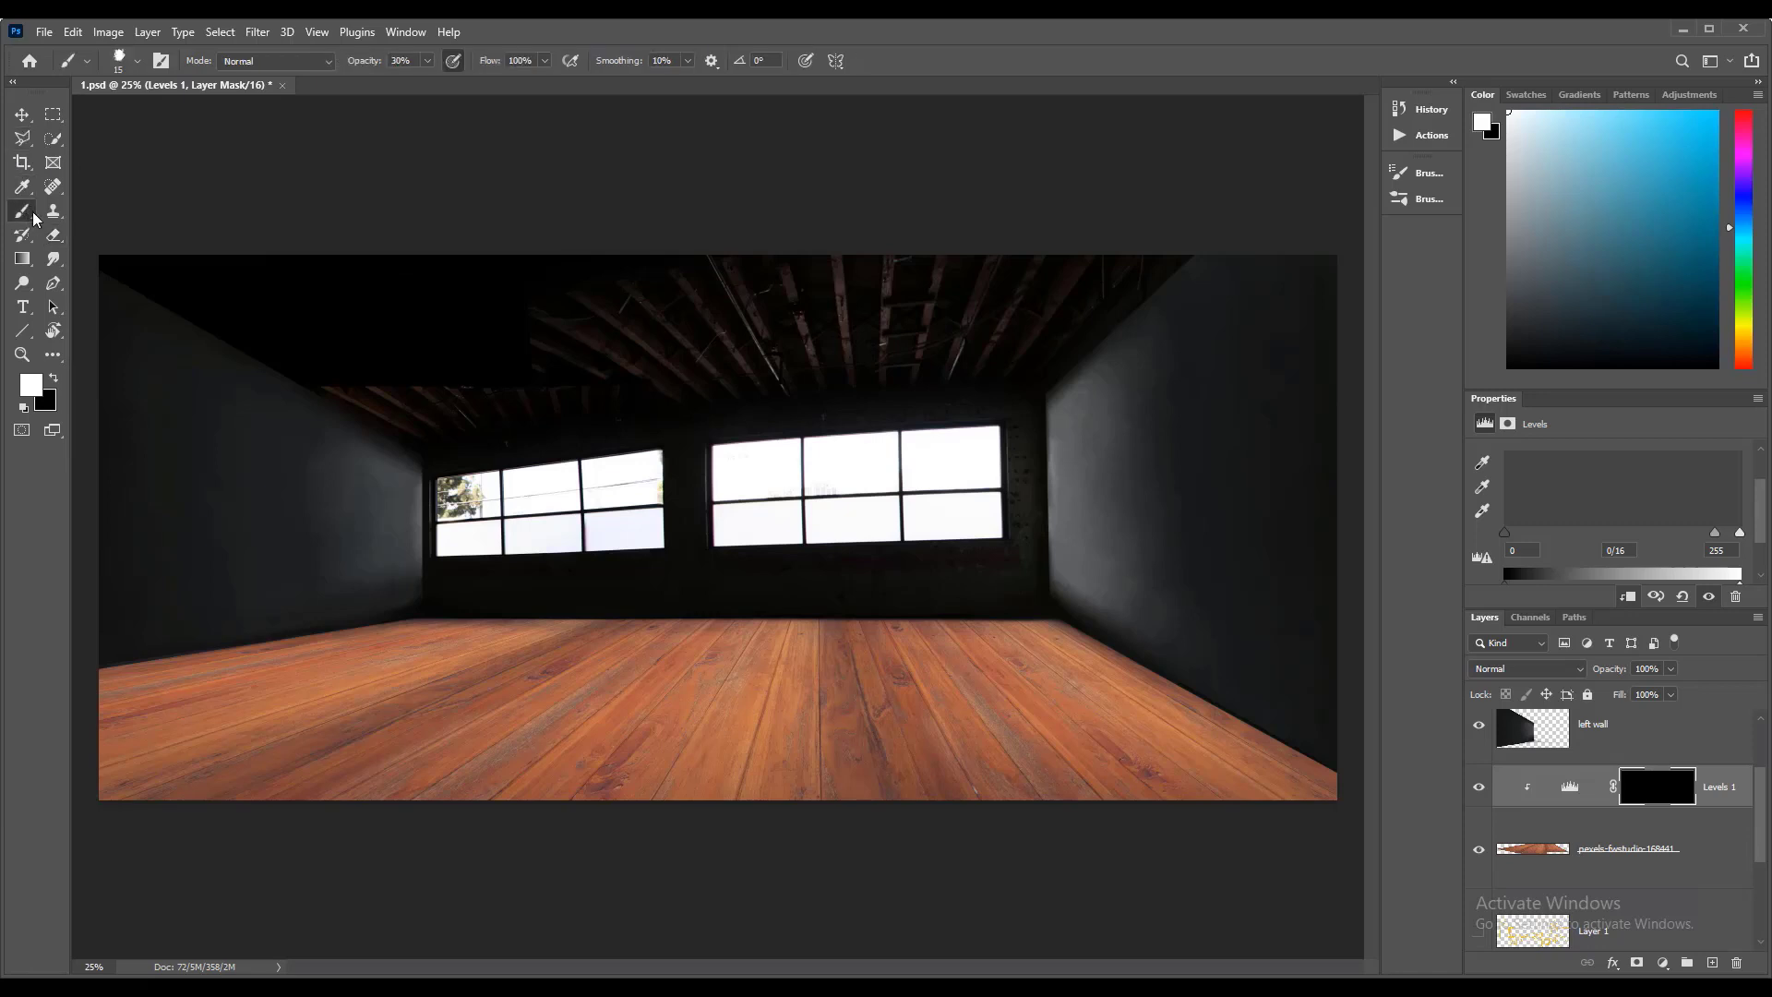
Step: Darken the plank floor's near edge and right side by painting white on the Levels 1 mask with a low-opacity soft brush
click(137, 61)
click(454, 69)
key(bracketright)
key(bracketright)
key(bracketleft)
key(bracketleft)
mouse_move(1088, 623)
mouse_down()
mouse_move(1277, 739)
mouse_move(1179, 779)
mouse_move(705, 621)
mouse_move(10, 671)
mouse_move(704, 645)
mouse_move(842, 830)
mouse_up()
key(bracketright)
key(bracketright)
key(bracketright)
key(bracketright)
mouse_move(1186, 748)
mouse_down()
mouse_move(340, 622)
mouse_move(1255, 700)
mouse_move(502, 752)
mouse_move(716, 760)
mouse_move(597, 587)
mouse_move(808, 784)
mouse_up()
Step: Lighten a small patch at the floor's centre with black on the Levels 1 mask, and shade the planks left of it with white
key(x)
key(bracketleft)
key(bracketleft)
key(bracketleft)
key(bracketleft)
key(bracketleft)
key(bracketleft)
mouse_move(727, 720)
mouse_down()
mouse_move(550, 570)
mouse_move(706, 716)
mouse_up()
key(x)
mouse_move(517, 725)
mouse_down()
mouse_move(684, 629)
mouse_move(624, 631)
mouse_up()
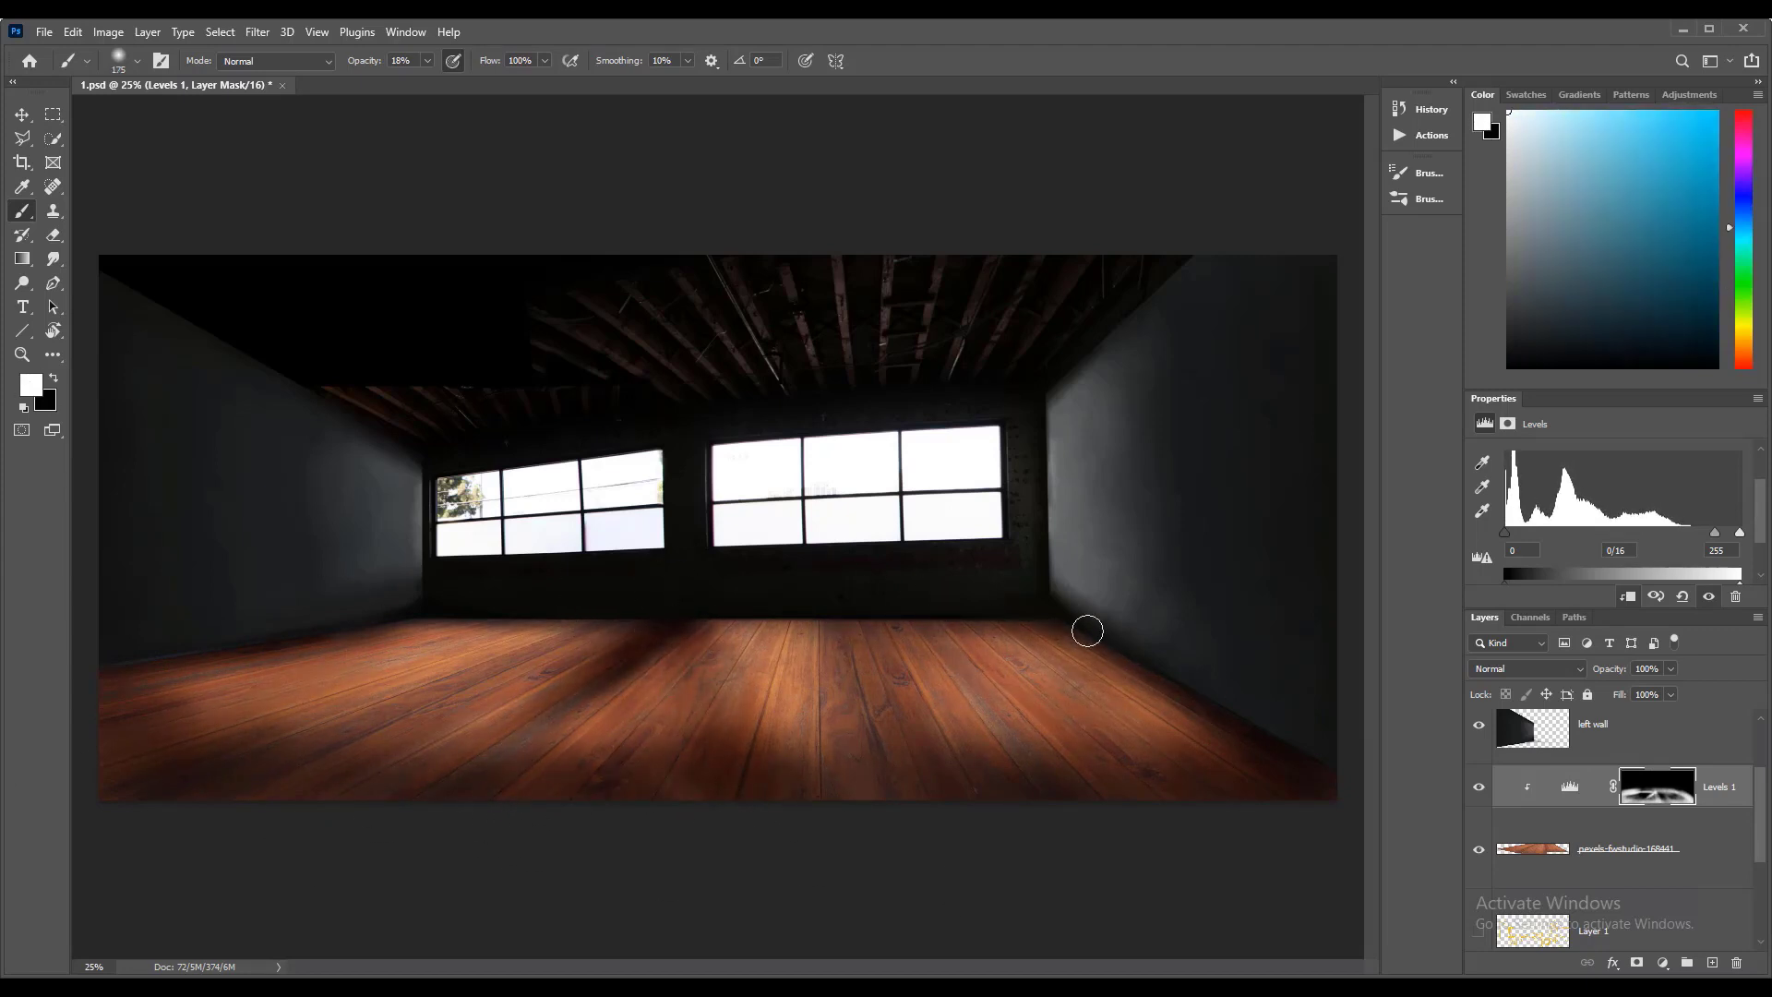
Step: Deepen the floor shading along both walls and across the foreground on the Levels 1 mask, enlarging the soft brush at 18% opacity
drag(1088, 632, 298, 655)
key(bracketright)
key(bracketright)
key(bracketright)
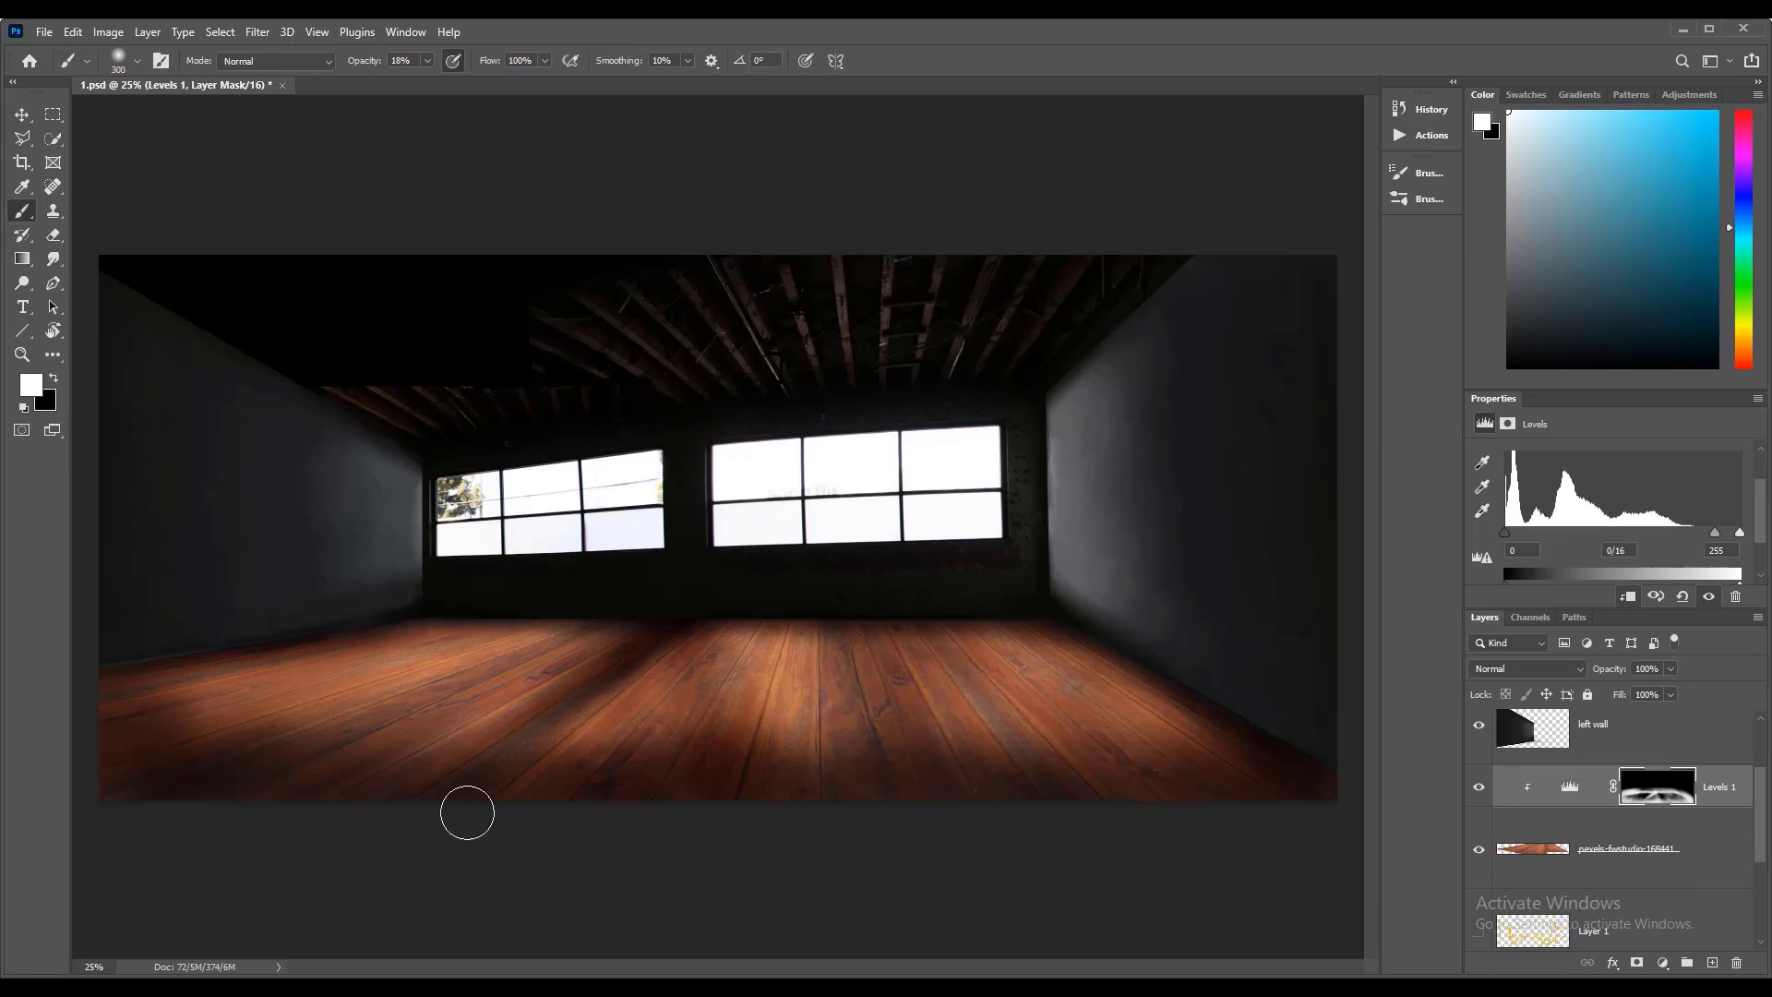
key(bracketright)
key(bracketright)
key(bracketright)
drag(803, 720, 505, 683)
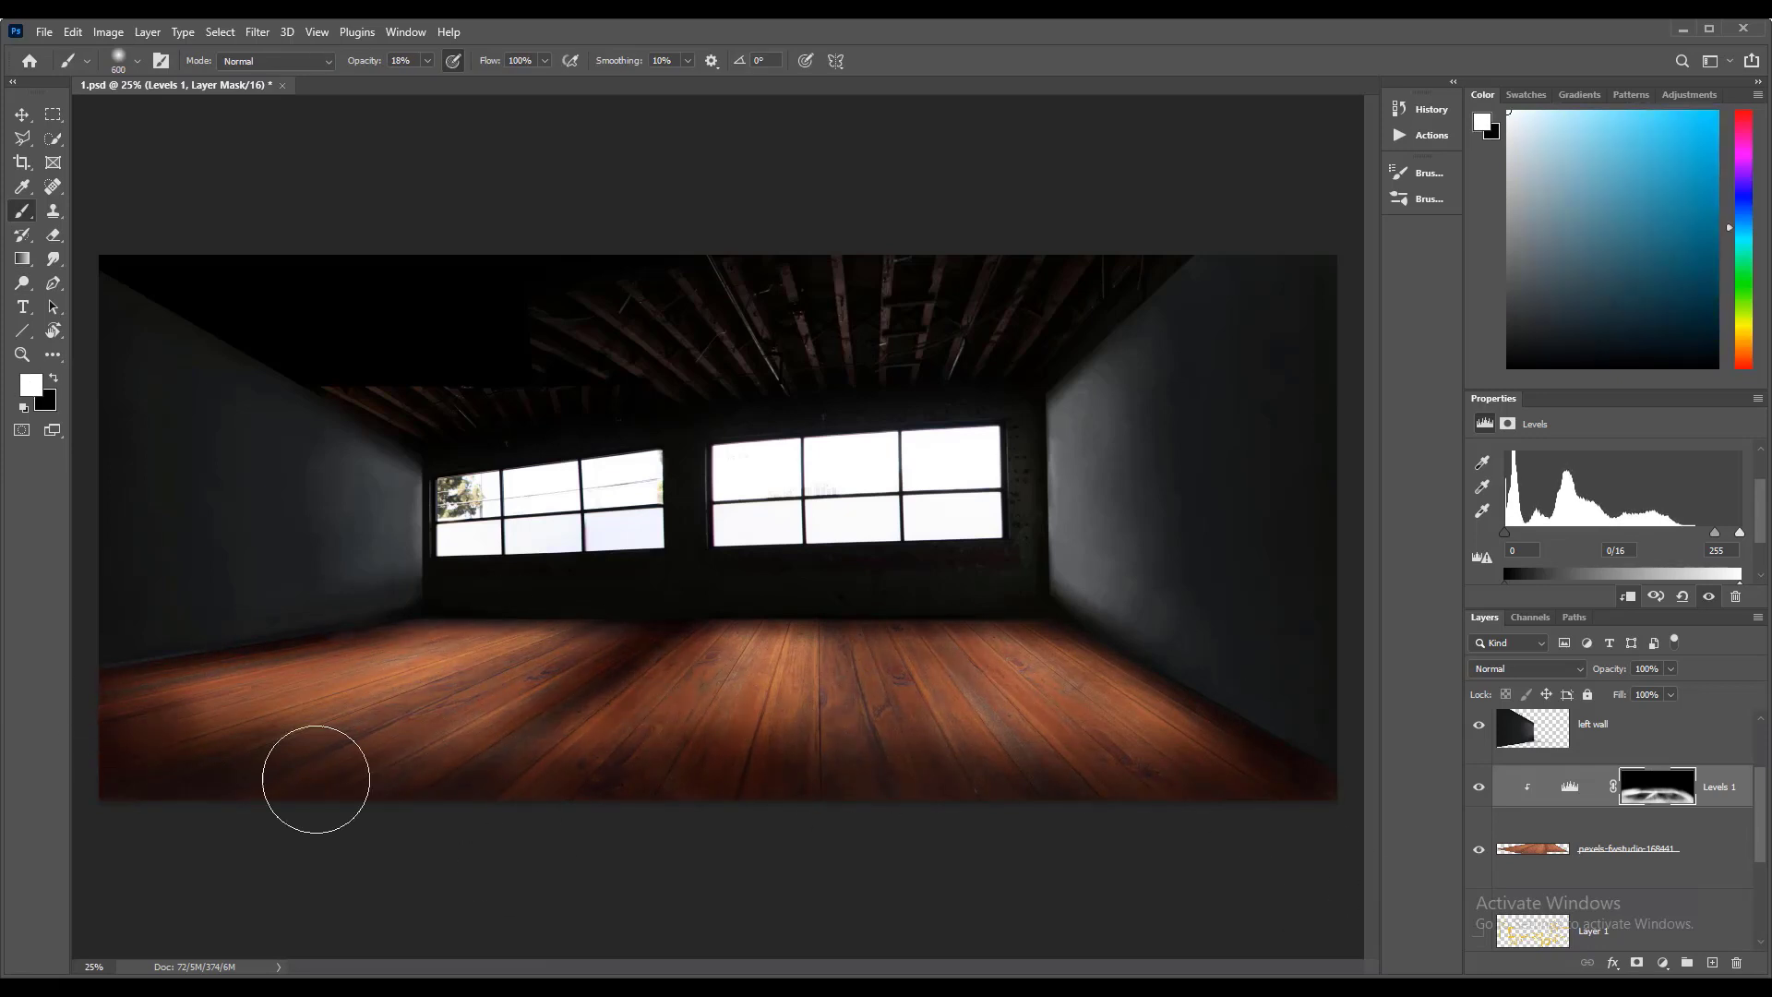
Step: Add a second Levels adjustment above Levels 1, hide Levels 1, and clip the new adjustment to the plank floor
click(1663, 963)
click(1607, 690)
click(1479, 829)
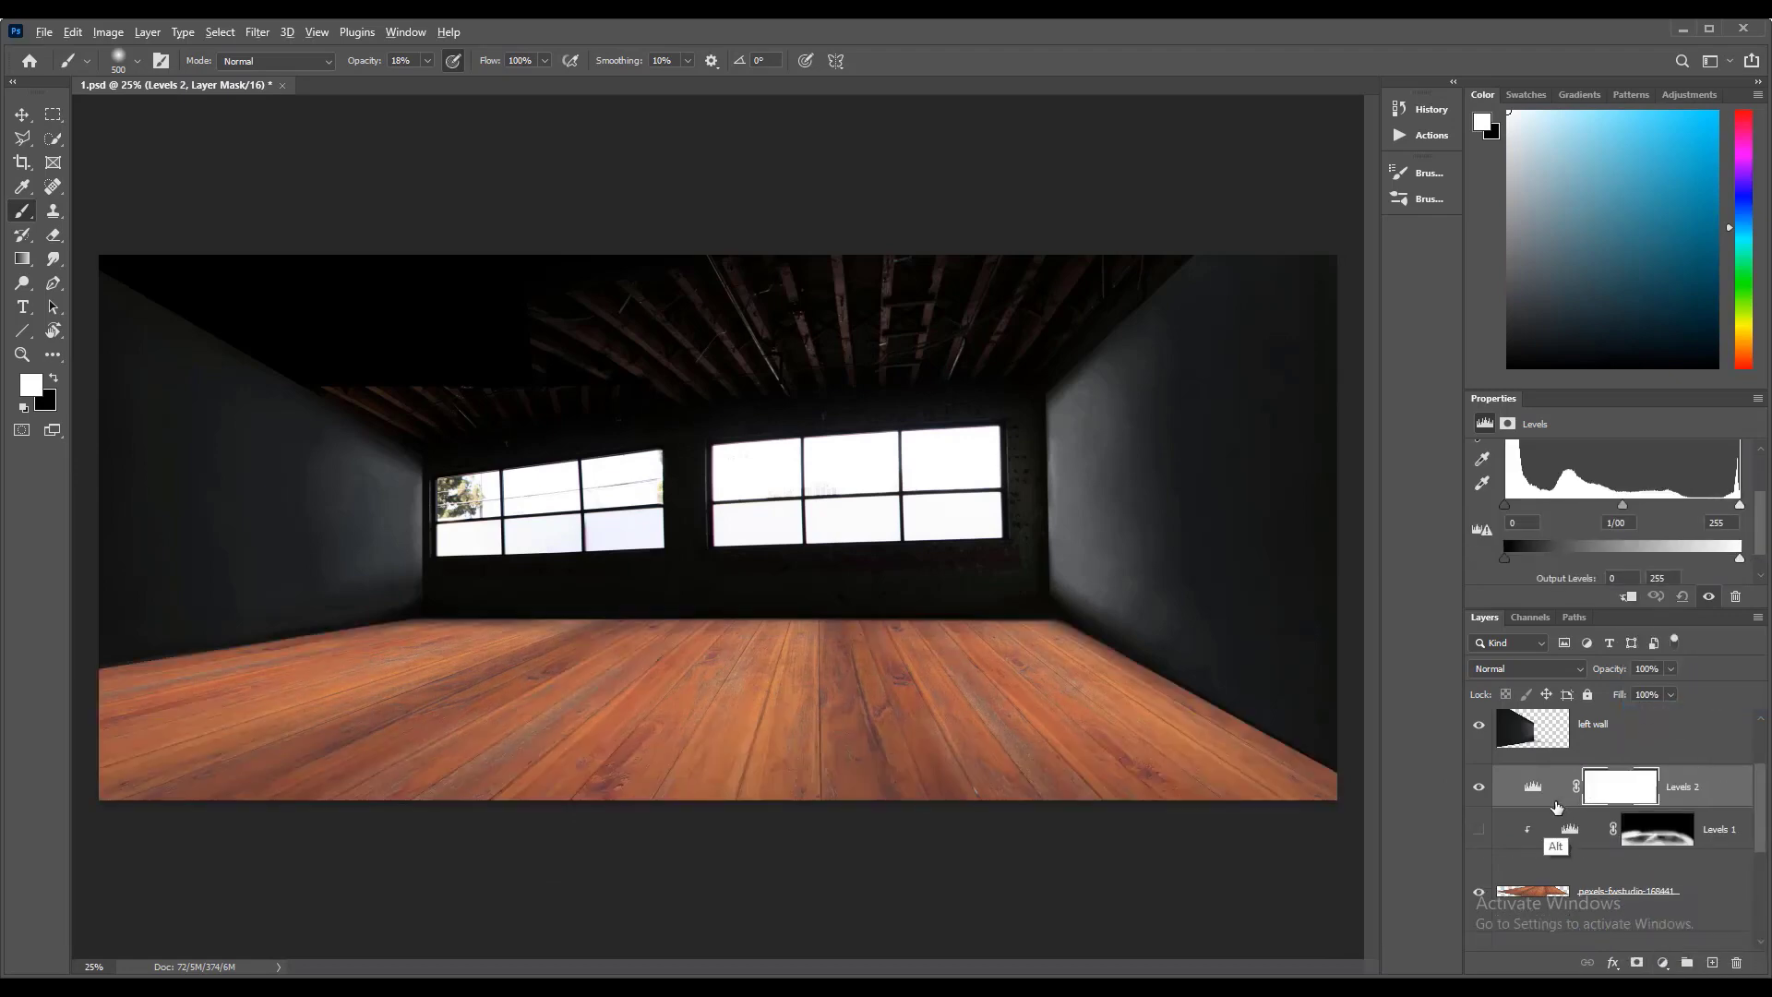
alt+click(1560, 808)
Step: Brighten the Levels 2 midtones, invert its mask to black, and show Levels 1 again
drag(1623, 506, 1577, 506)
key(ctrl+i)
key(i)
click(1479, 829)
scroll(923, 690, up, 4)
key(b)
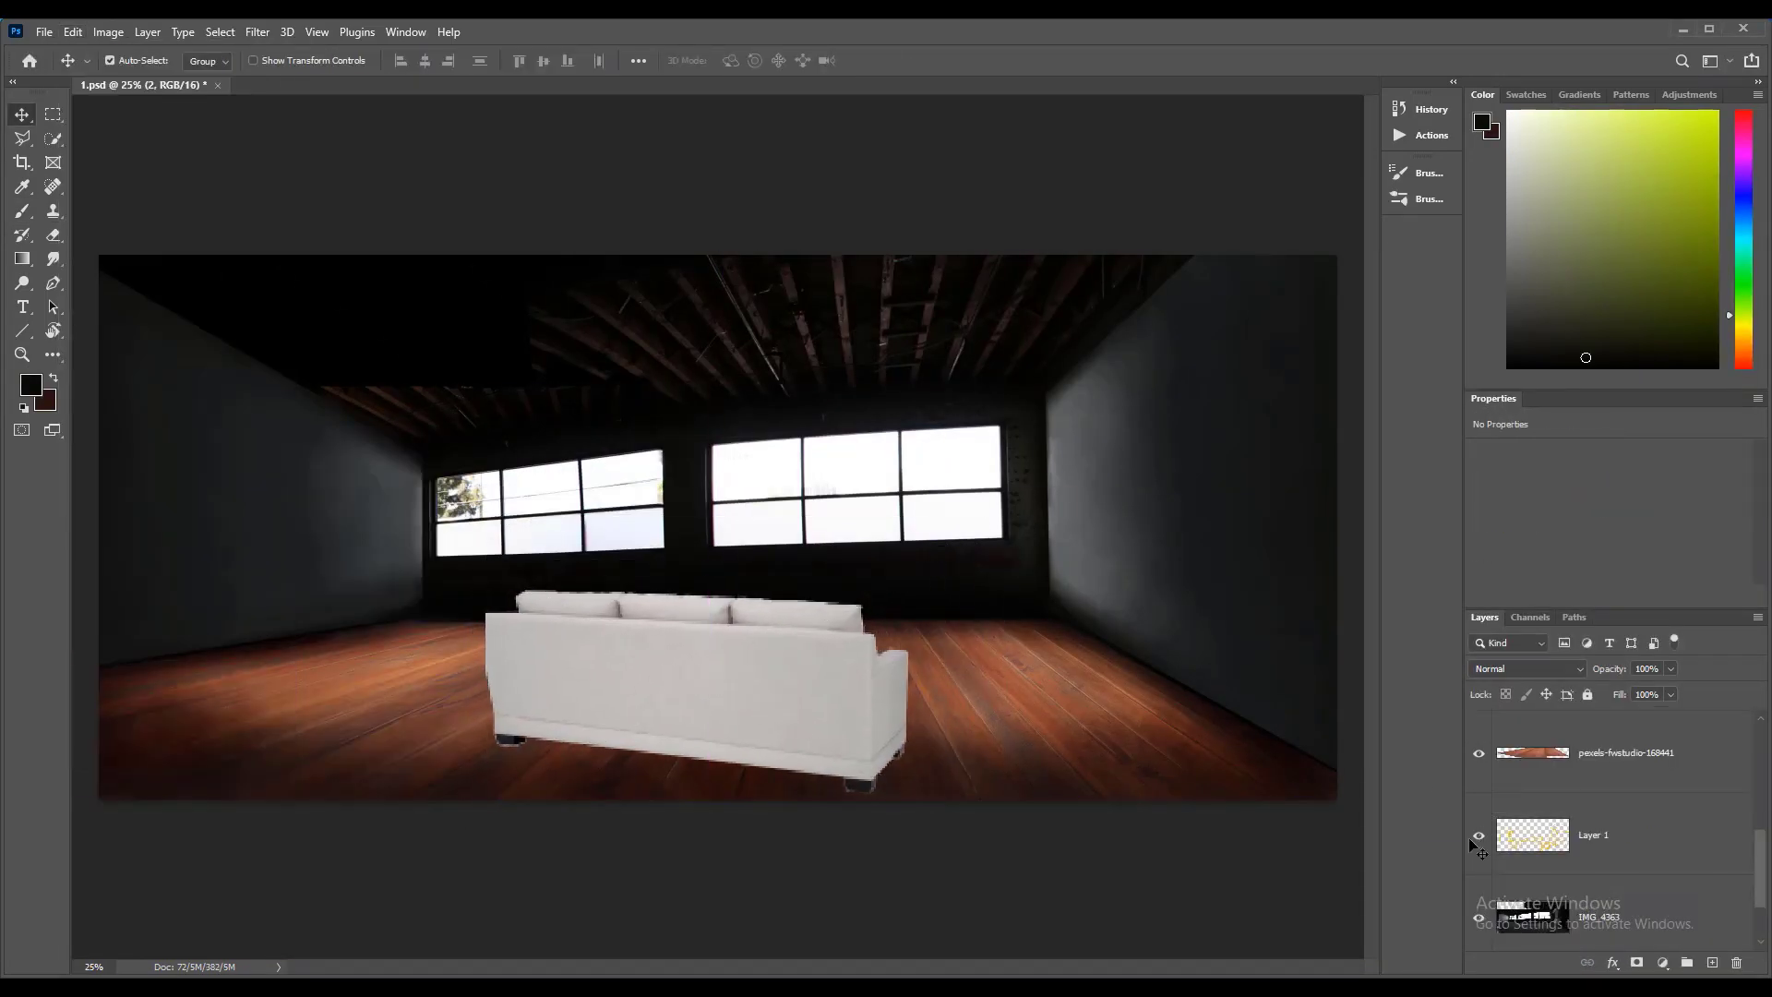
Step: Move the perspective guides on Layer 1 above the sofa and distort the sofa's corners to fit the room's perspective
mouse_move(1602, 836)
mouse_down()
mouse_move(1610, 715)
mouse_move(1634, 742)
mouse_up()
click(732, 727)
key(ctrl+t)
mouse_move(732, 726)
mouse_down()
mouse_move(743, 753)
mouse_move(783, 732)
mouse_up()
drag(492, 590, 487, 609)
drag(507, 843, 487, 860)
drag(933, 813, 938, 796)
drag(933, 590, 937, 603)
drag(765, 743, 749, 746)
drag(471, 612, 473, 619)
drag(920, 605, 920, 611)
key(Return)
Step: Hide the Layer 1 guides and shift the sofa slightly left along the floor's front edge
drag(658, 752, 673, 756)
click(1478, 750)
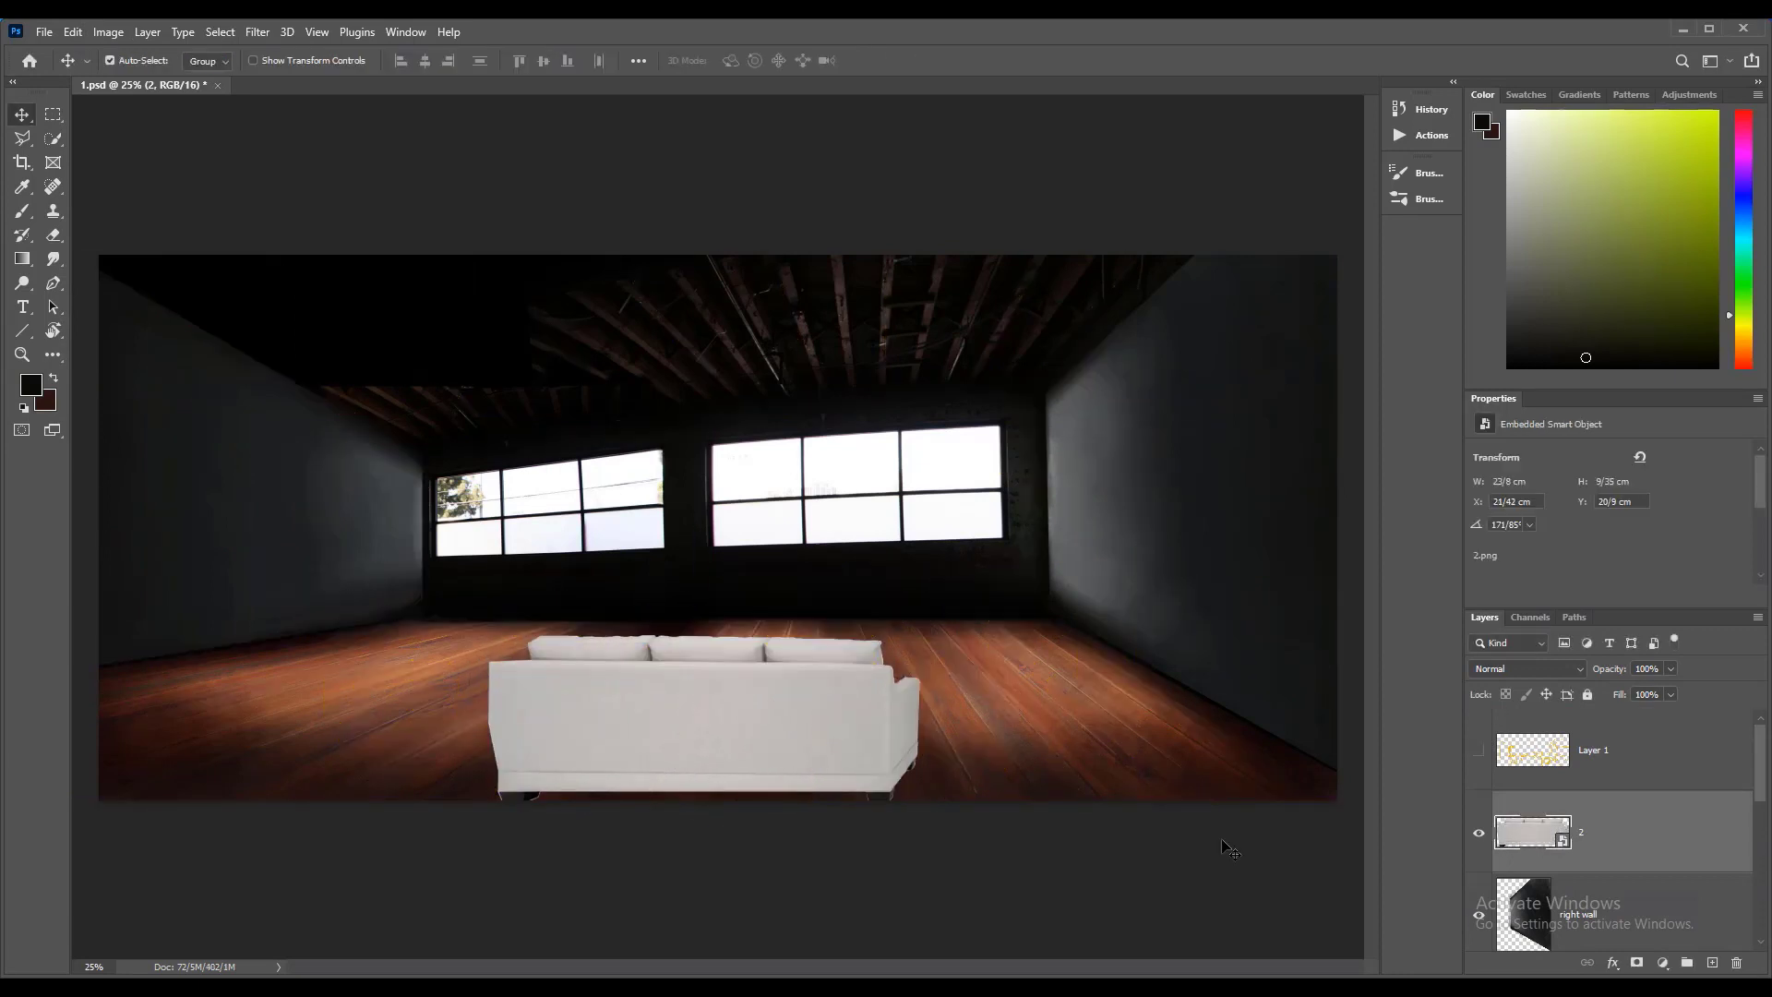
drag(793, 698, 764, 695)
Step: Rasterize the sofa layer and erase the protruding armrest on its right side with a 45 px eraser
key(e)
click(892, 681)
click(858, 396)
drag(889, 681, 890, 767)
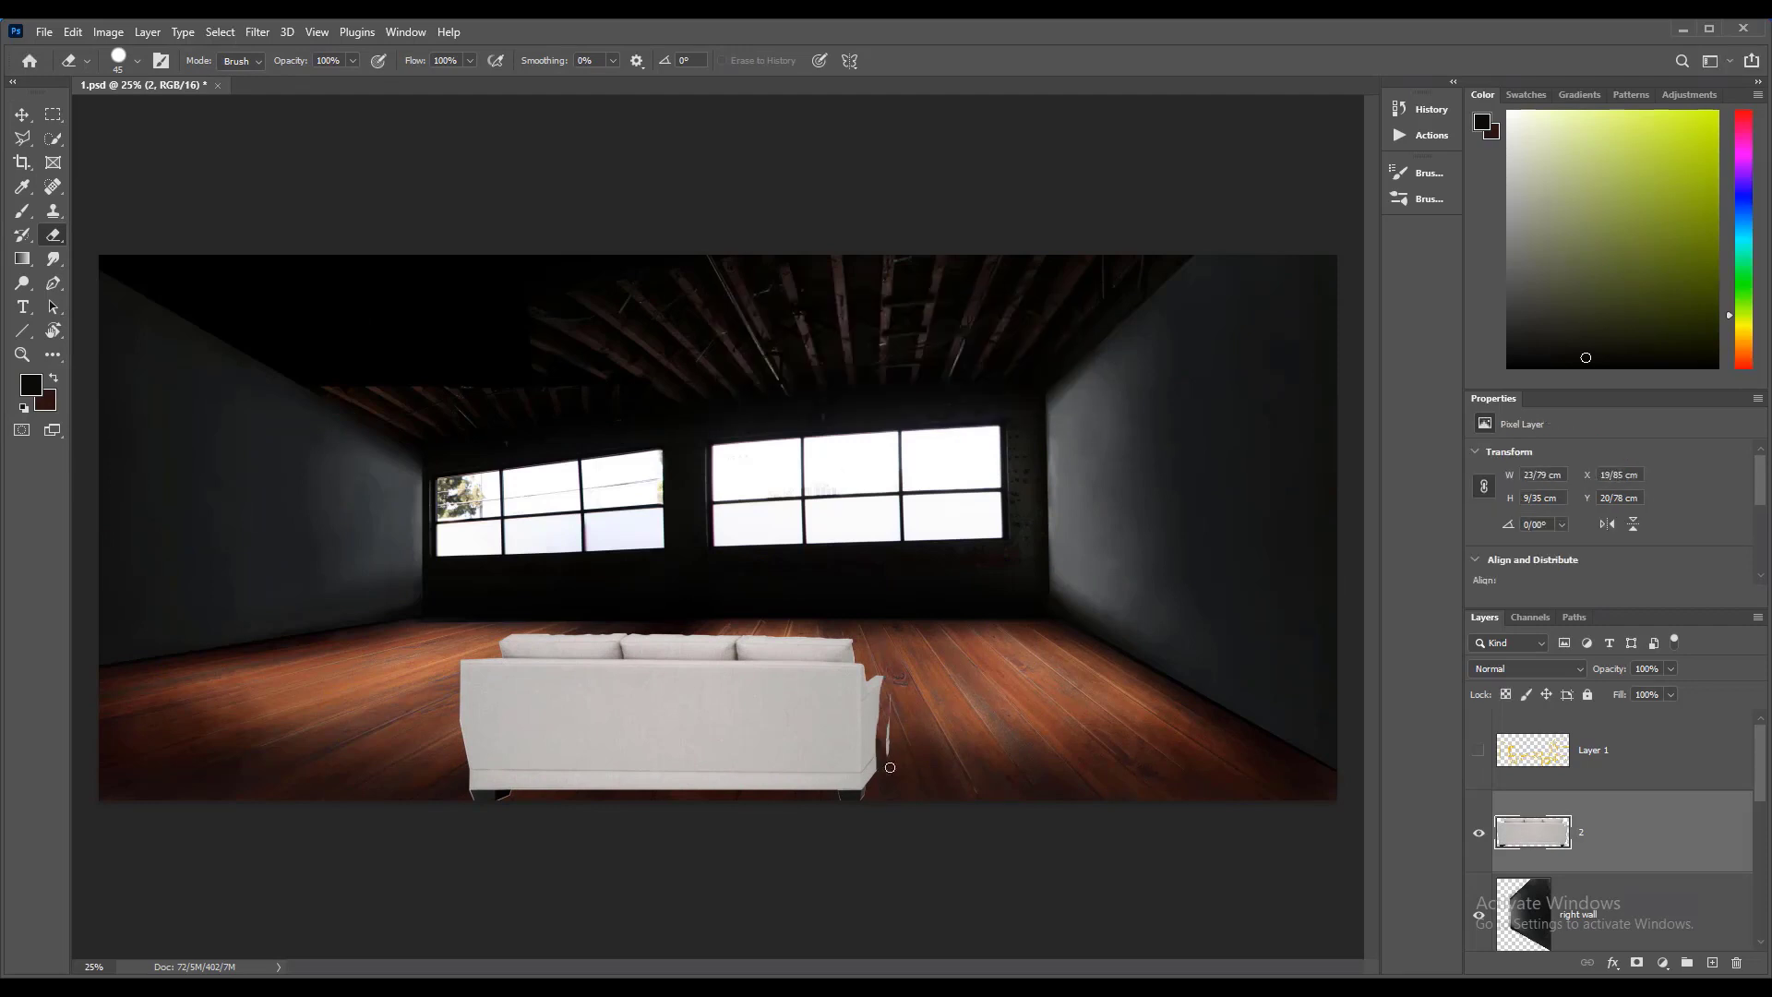
drag(893, 691, 875, 787)
Step: Clean up the fringe beneath the sofa's left leg with a 30 px eraser
ctrl+click(511, 793)
alt+click(357, 665)
key(bracketleft)
key(bracketleft)
key(bracketleft)
key(bracketleft)
key(bracketleft)
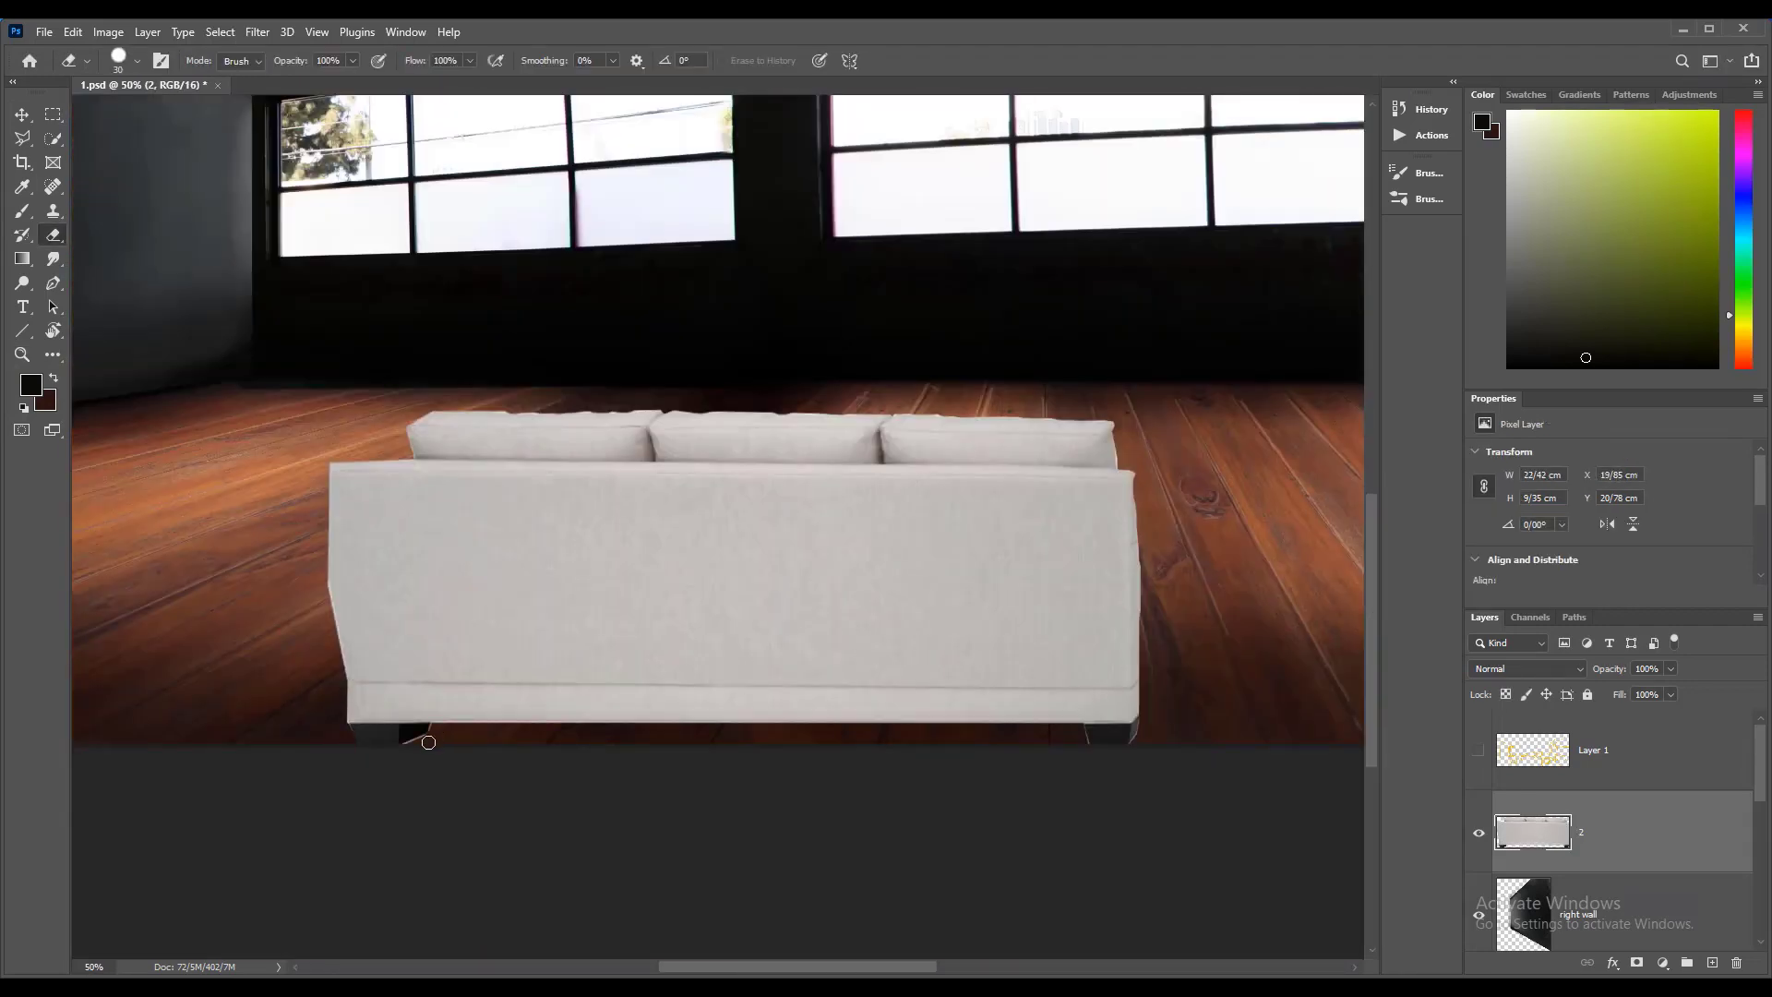
Step: Add a Levels adjustment clipped to the sofa, set its midtone to 0.10, and invert its mask to black
click(1663, 962)
click(1666, 711)
click(1627, 596)
drag(1760, 515, 1760, 550)
drag(1624, 519, 1728, 519)
key(ctrl+i)
Step: Darken the middle of the sofa's back by painting white on the Levels 3 mask with a large soft brush
key(b)
click(138, 61)
drag(1077, 640, 523, 693)
key(bracketright)
key(bracketright)
key(bracketright)
mouse_move(997, 610)
mouse_down()
mouse_move(601, 585)
mouse_move(665, 581)
mouse_up()
key(bracketleft)
key(bracketleft)
key(bracketleft)
Step: Darken the sofa's side edges and remaining lower back on the Levels 3 mask, using a soft brush up to 500 px at 40% opacity
drag(1078, 565, 970, 664)
key(bracketleft)
key(bracketleft)
drag(1141, 554, 971, 732)
drag(337, 517, 407, 593)
key(bracketright)
key(bracketright)
key(bracketright)
mouse_move(517, 664)
mouse_down()
mouse_move(1038, 607)
mouse_move(328, 542)
mouse_move(850, 712)
mouse_move(336, 598)
mouse_up()
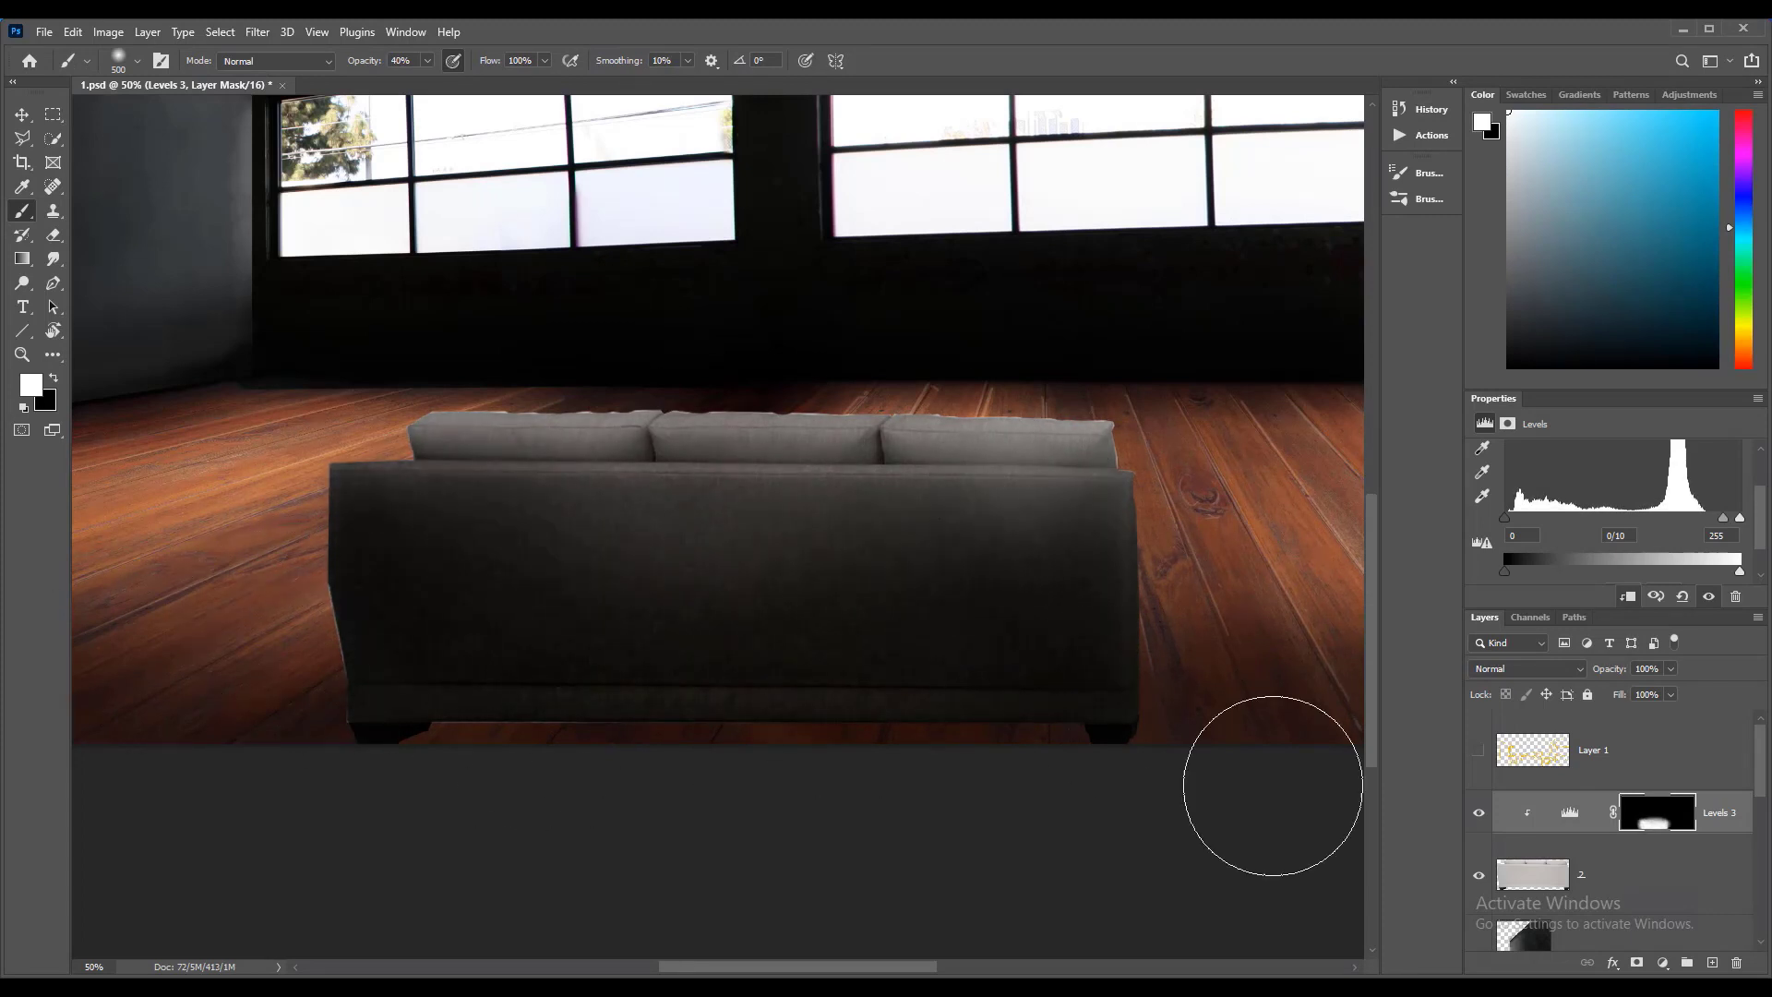
drag(1273, 785, 784, 680)
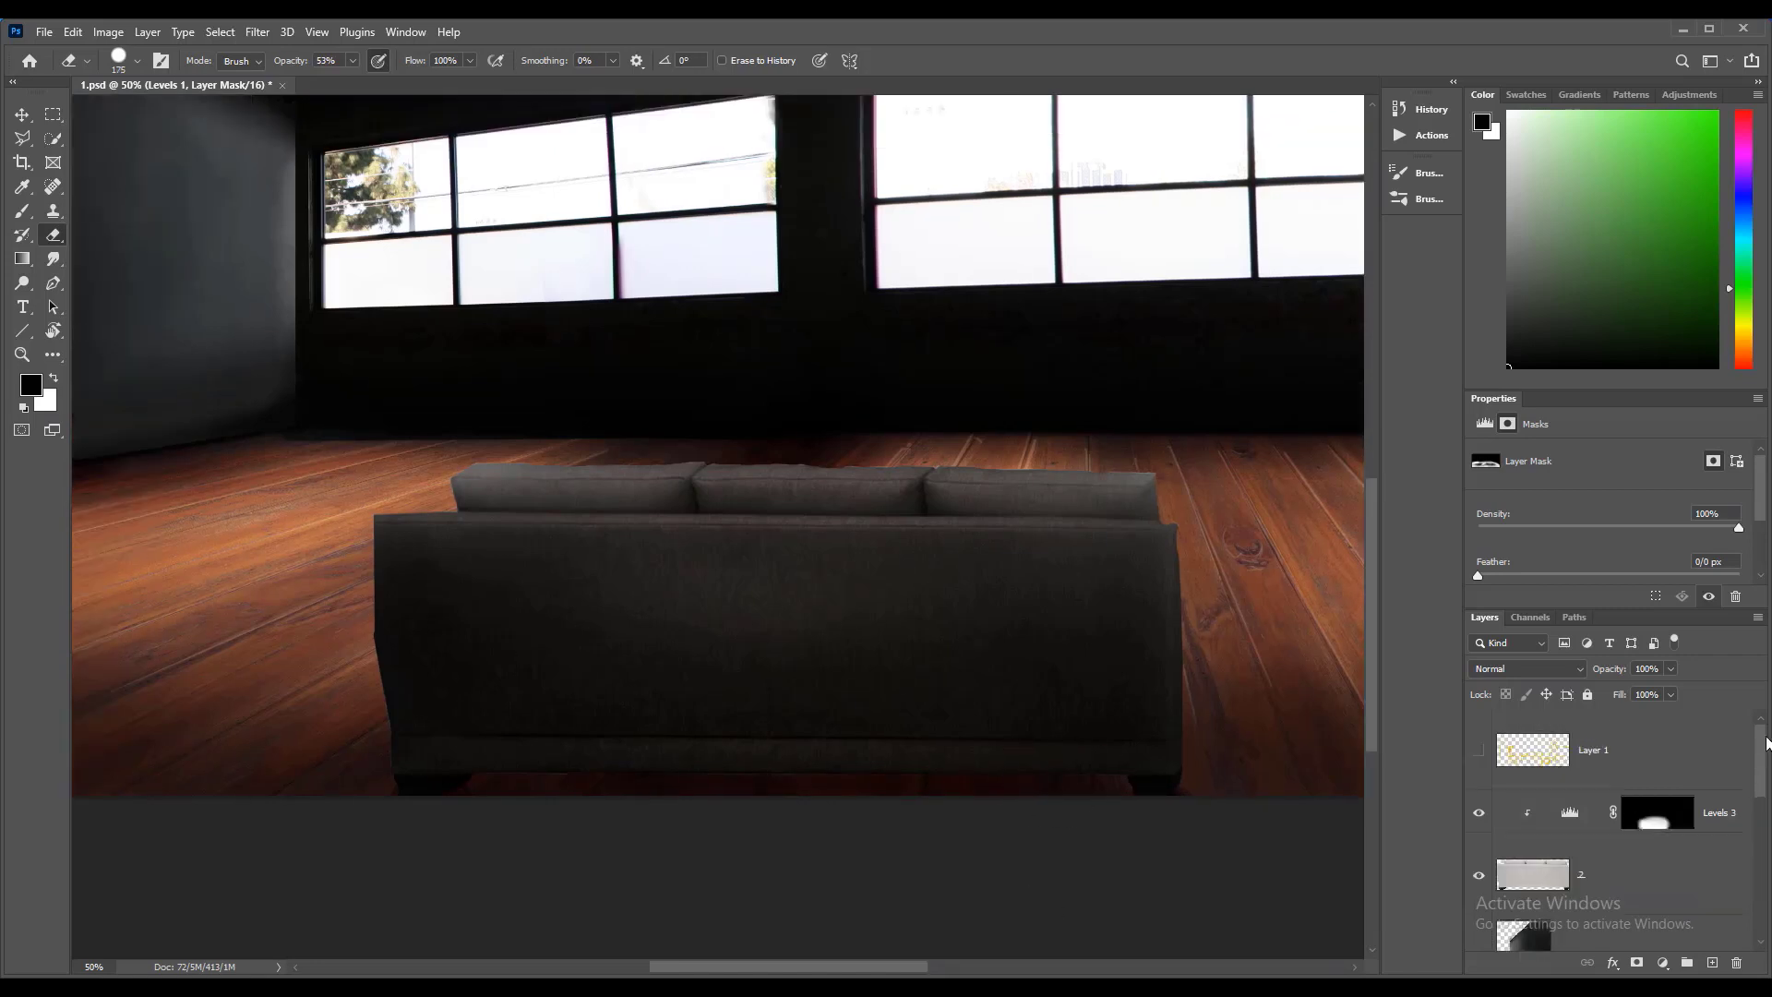
Step: Paint dark armrest bases on both sides of the sofa on a new layer with a textured brush at full opacity
click(353, 60)
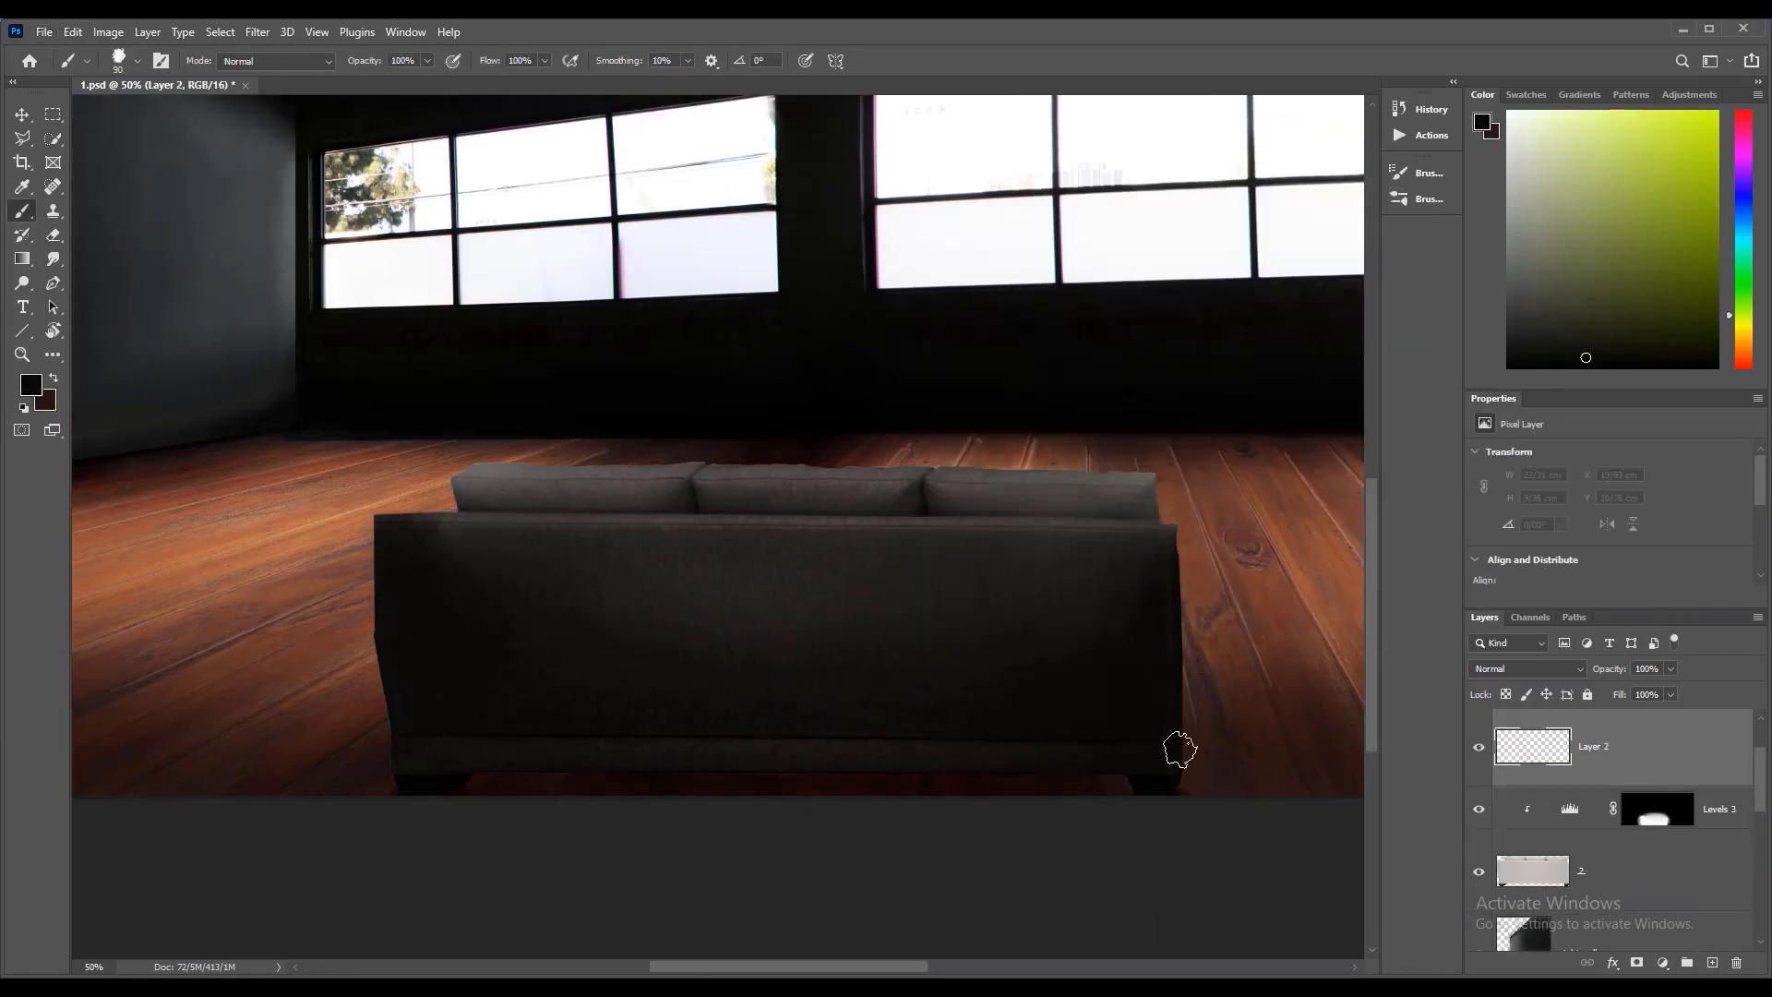
drag(1180, 749, 1177, 750)
key(])
key(])
key(])
key(])
key(])
key(])
key(])
key(])
mouse_move(388, 709)
mouse_down()
mouse_move(380, 644)
mouse_move(368, 715)
mouse_up()
Step: Build up both rounded armrests with a dark tone sampled from the sofa, using a 150 px textured brush
alt+click(391, 611)
key(])
key(])
key(])
key(])
key(])
key(])
drag(1138, 673, 1100, 740)
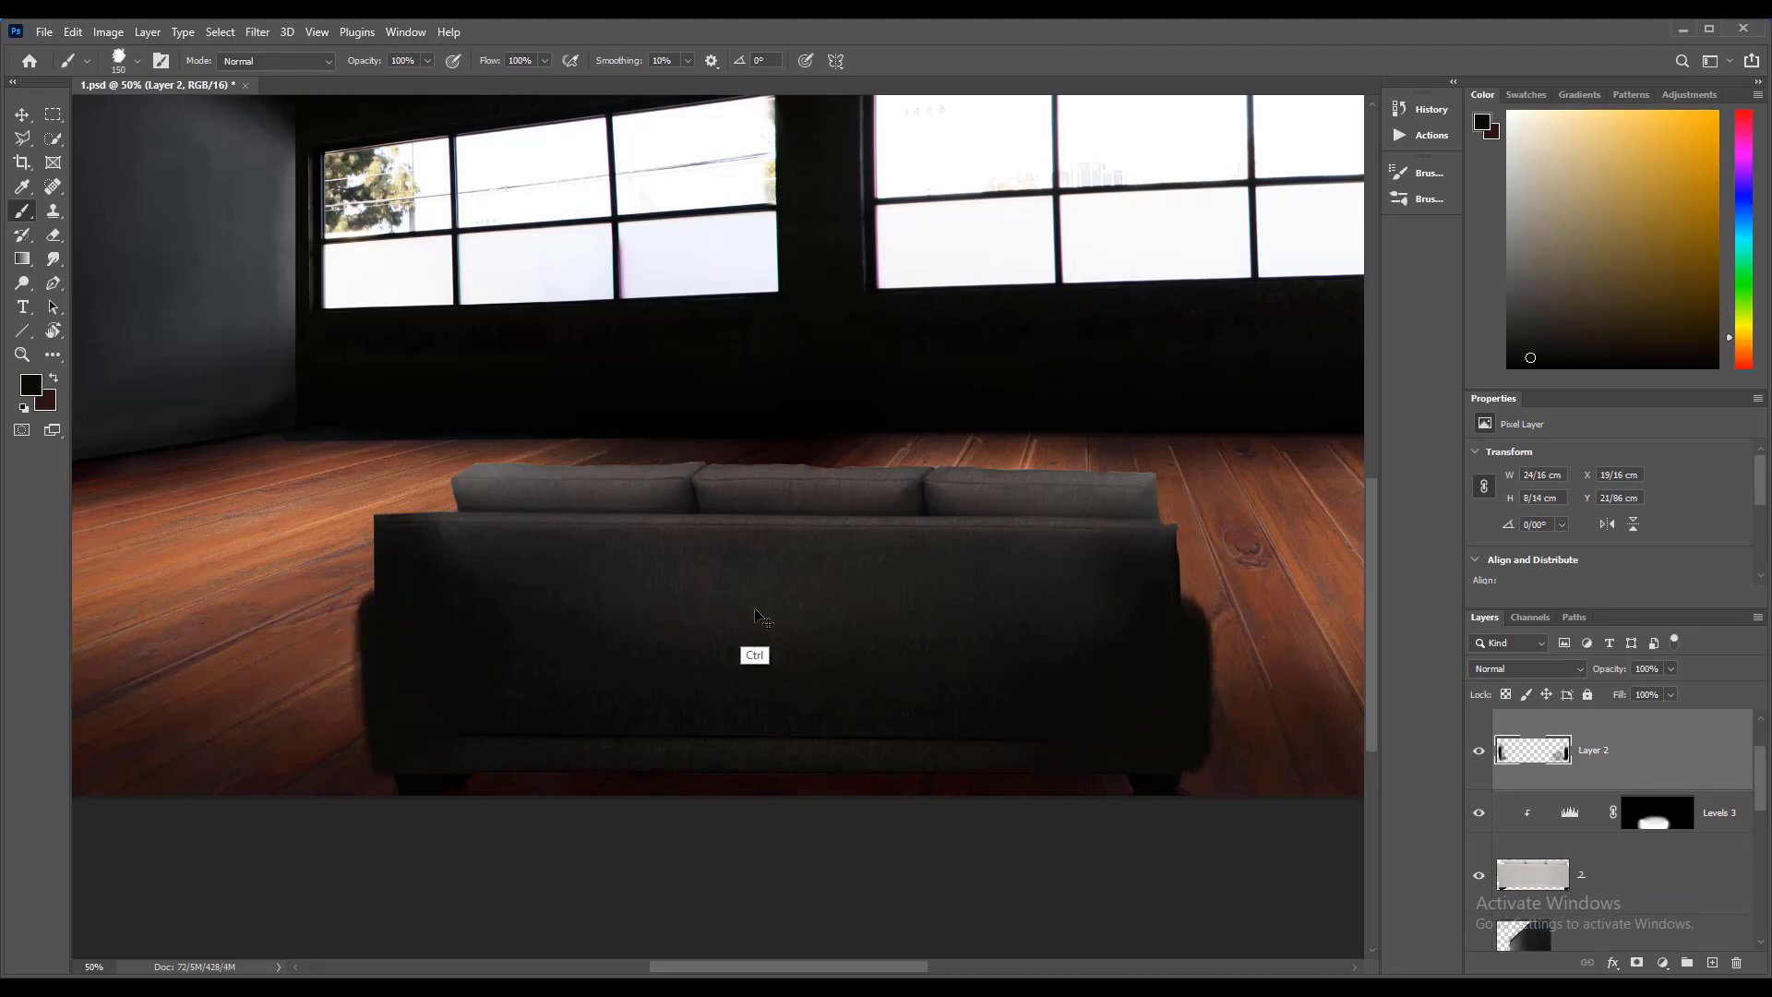
Step: Trim the painted armrests and blend a soft highlight onto the top of the right armrest with sampled tones at 17% opacity
key(e)
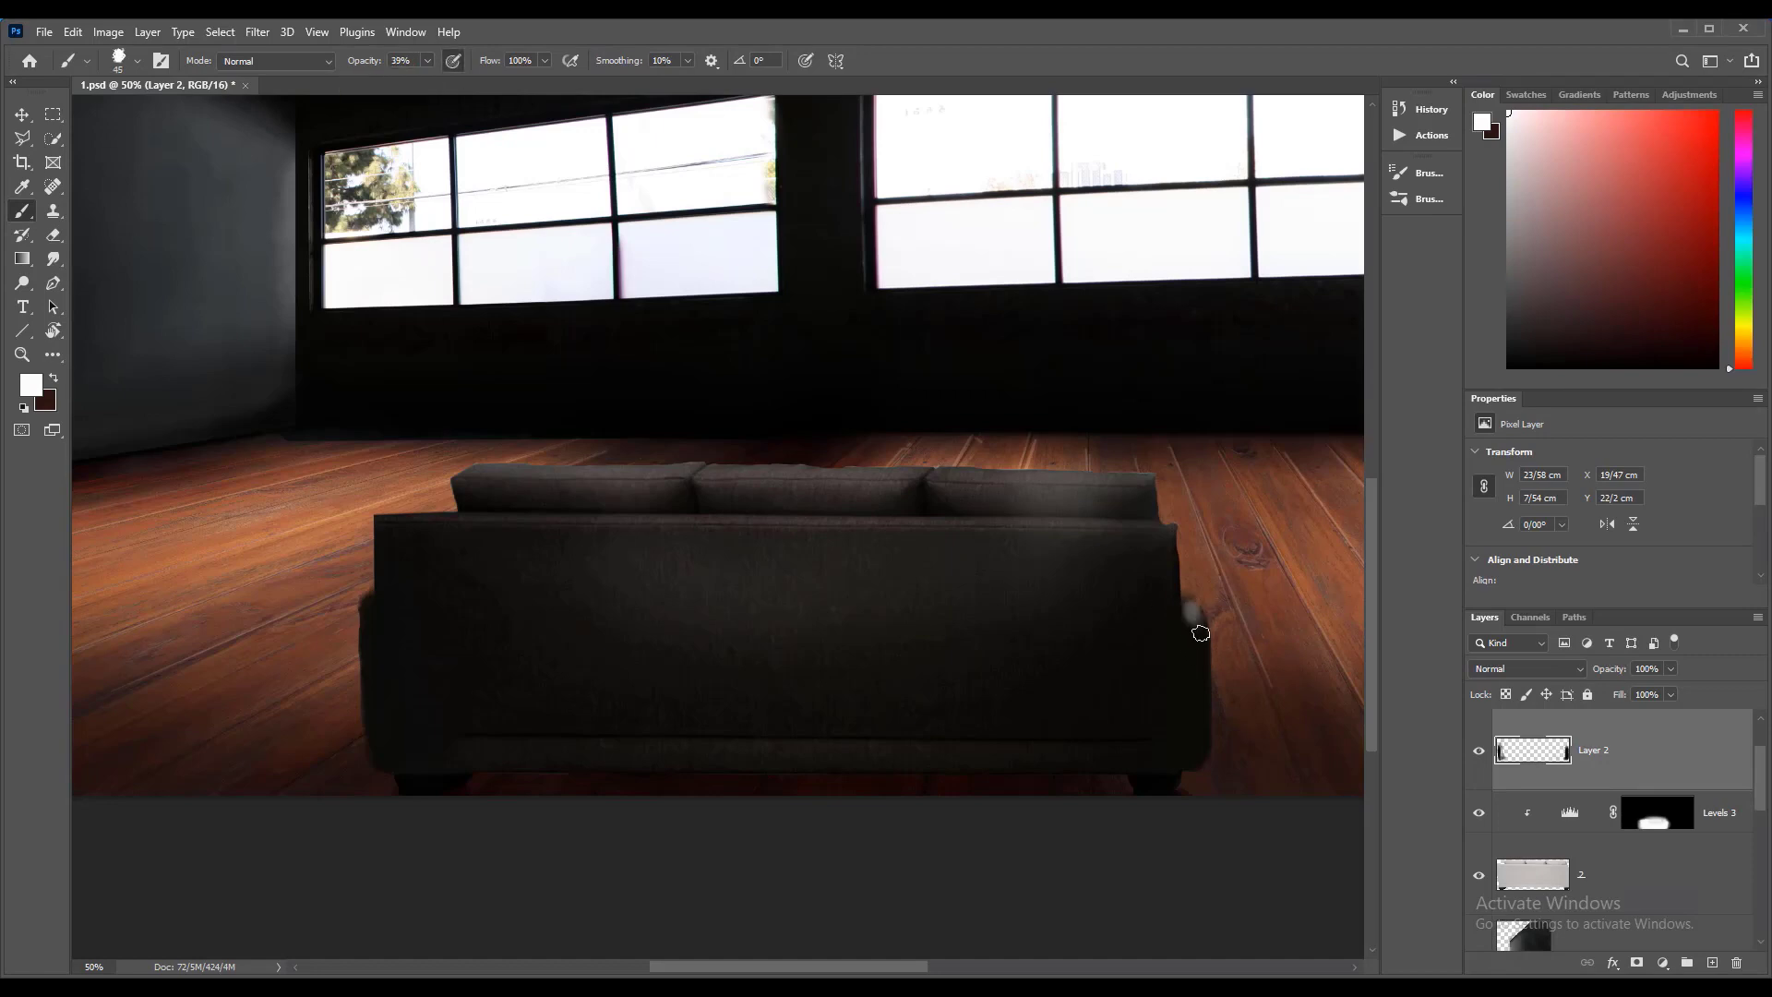
key(1)
key(7)
alt+click(1188, 632)
alt+click(1193, 619)
drag(1199, 626, 1196, 602)
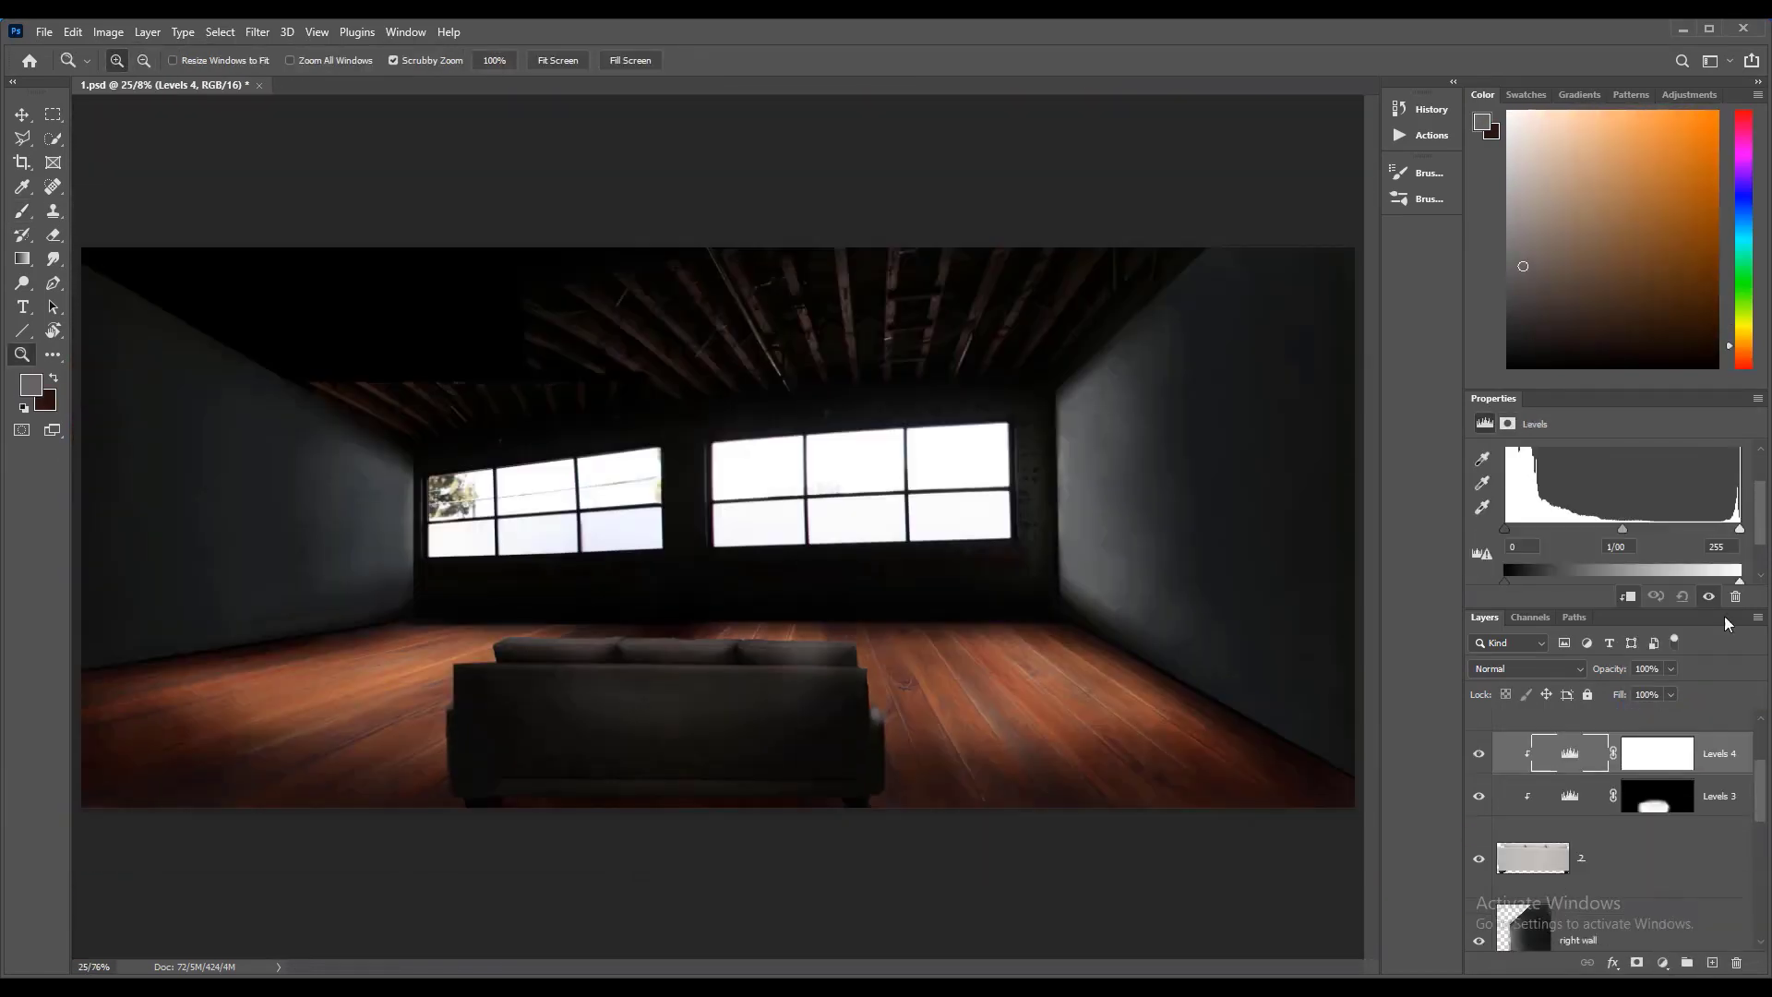
Step: Brighten the midtones of the clipped Levels 4 adjustment and reveal it along the sofa cushions' top edges through its mask
drag(1622, 530, 1608, 548)
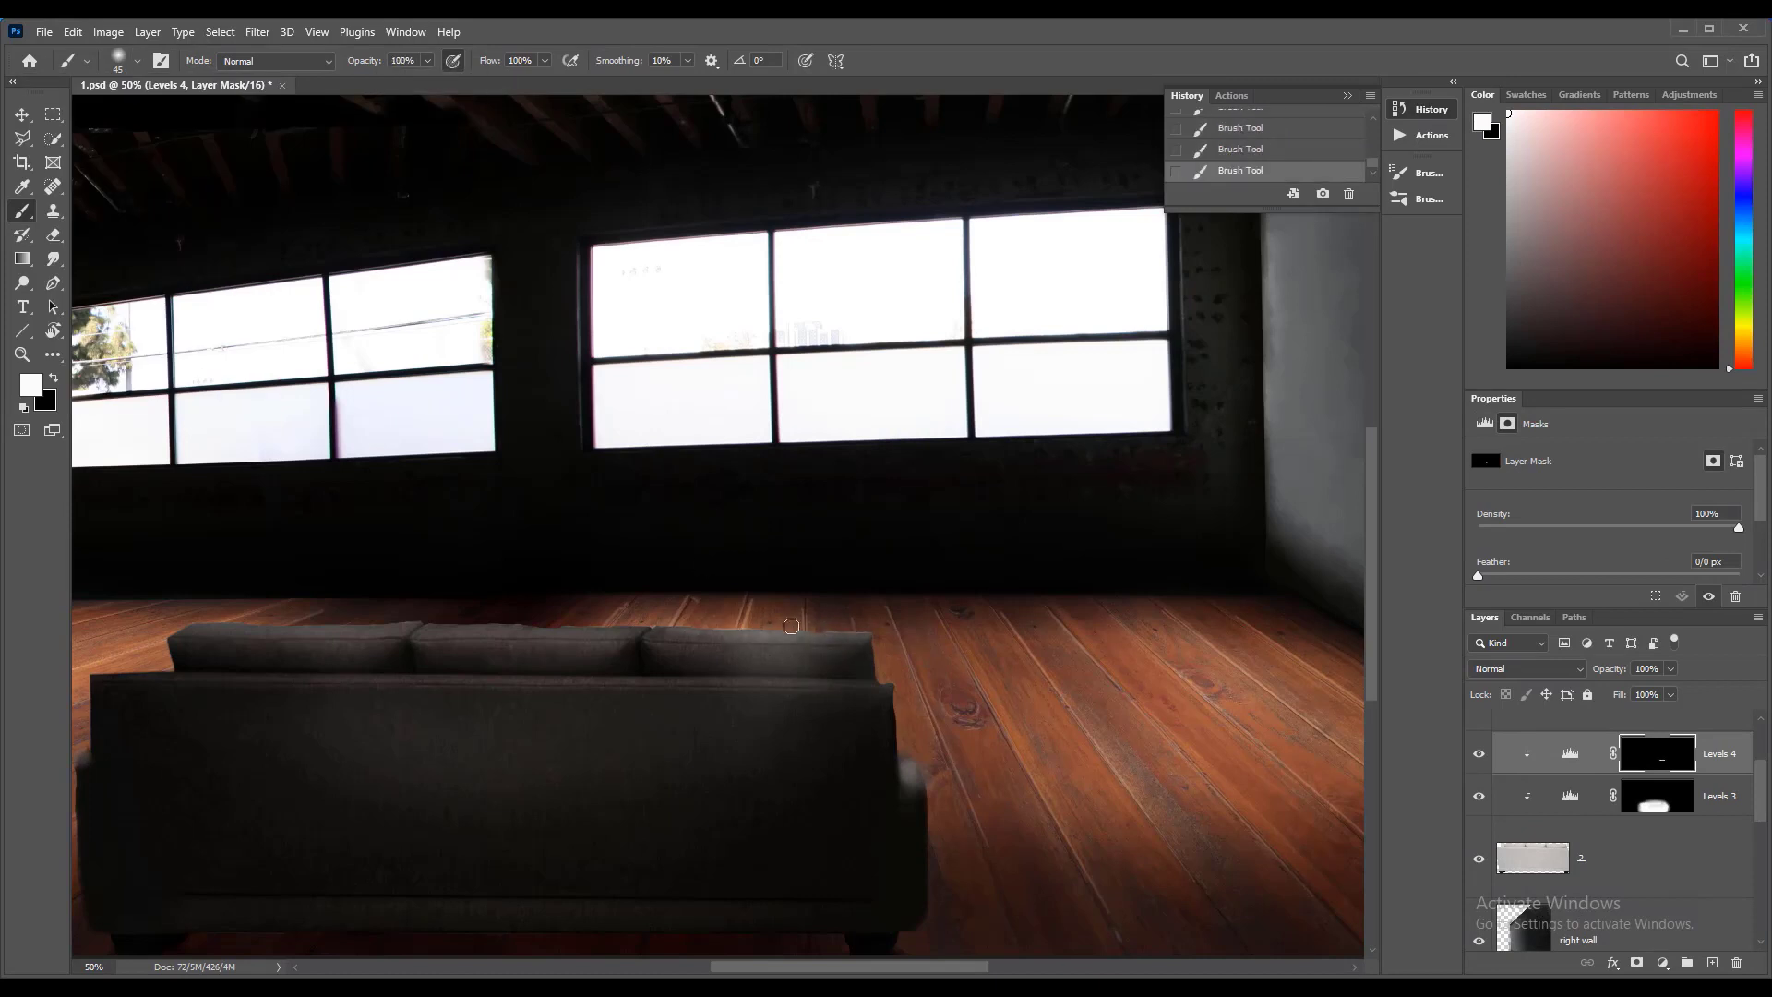
drag(471, 631, 625, 638)
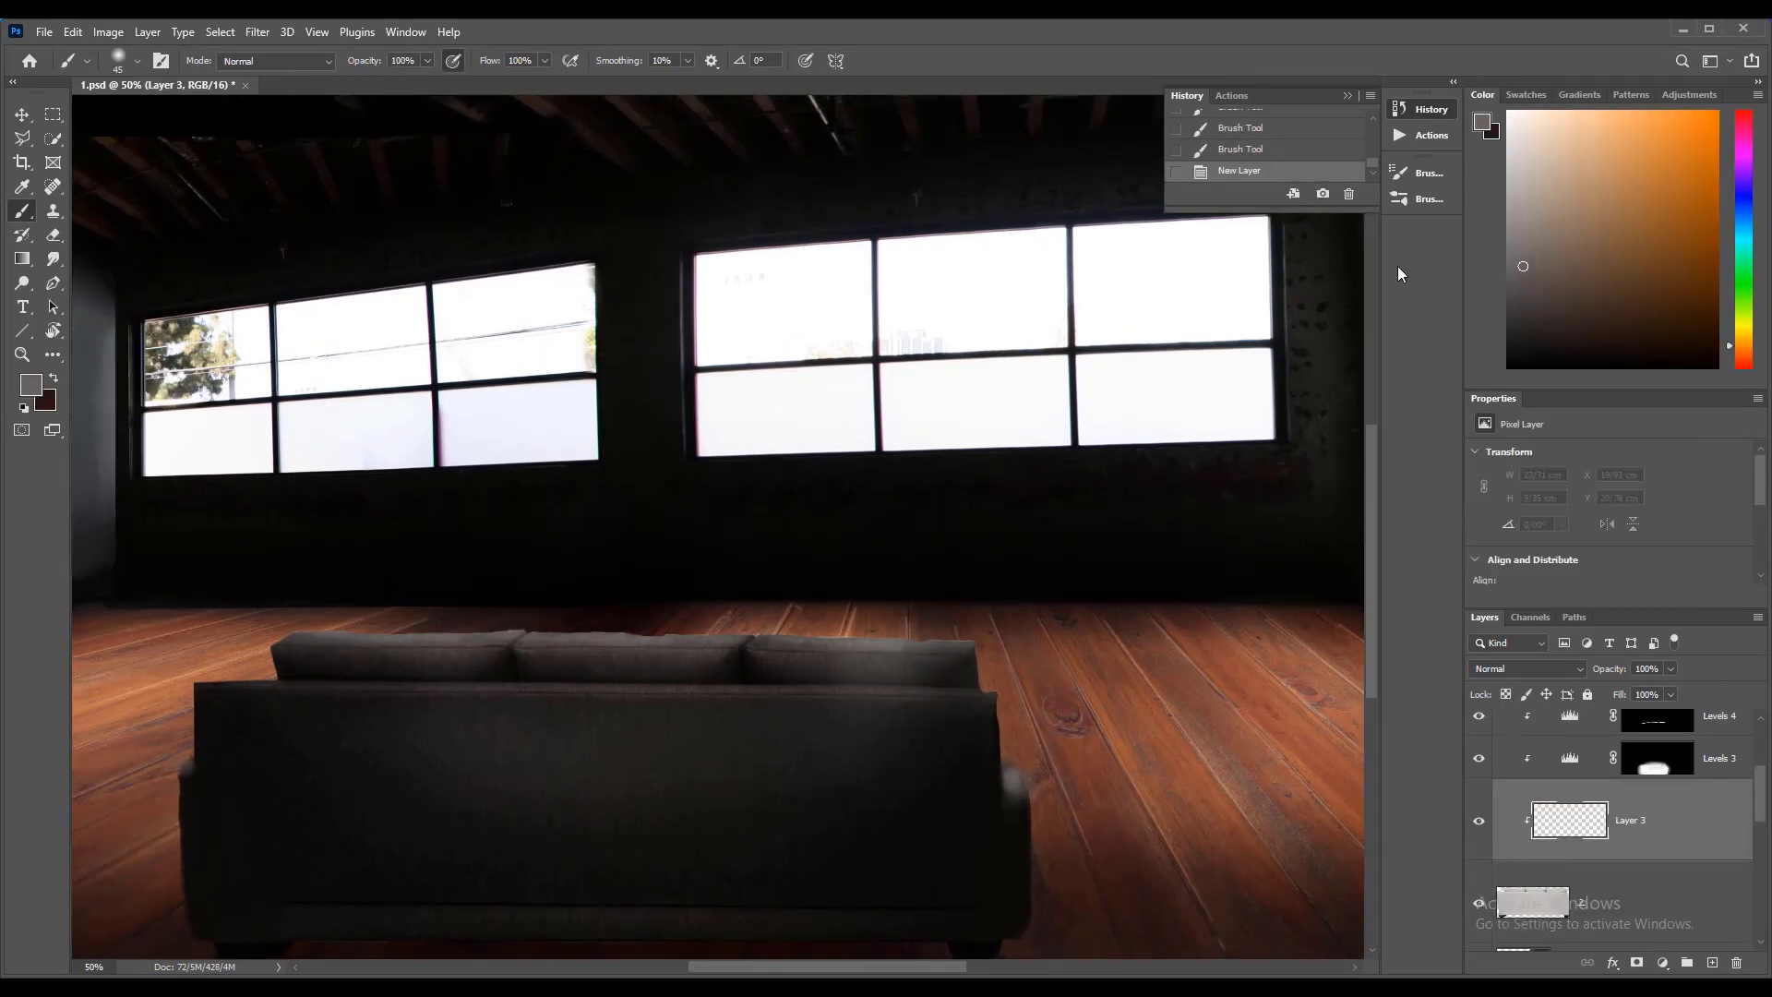
click(1422, 109)
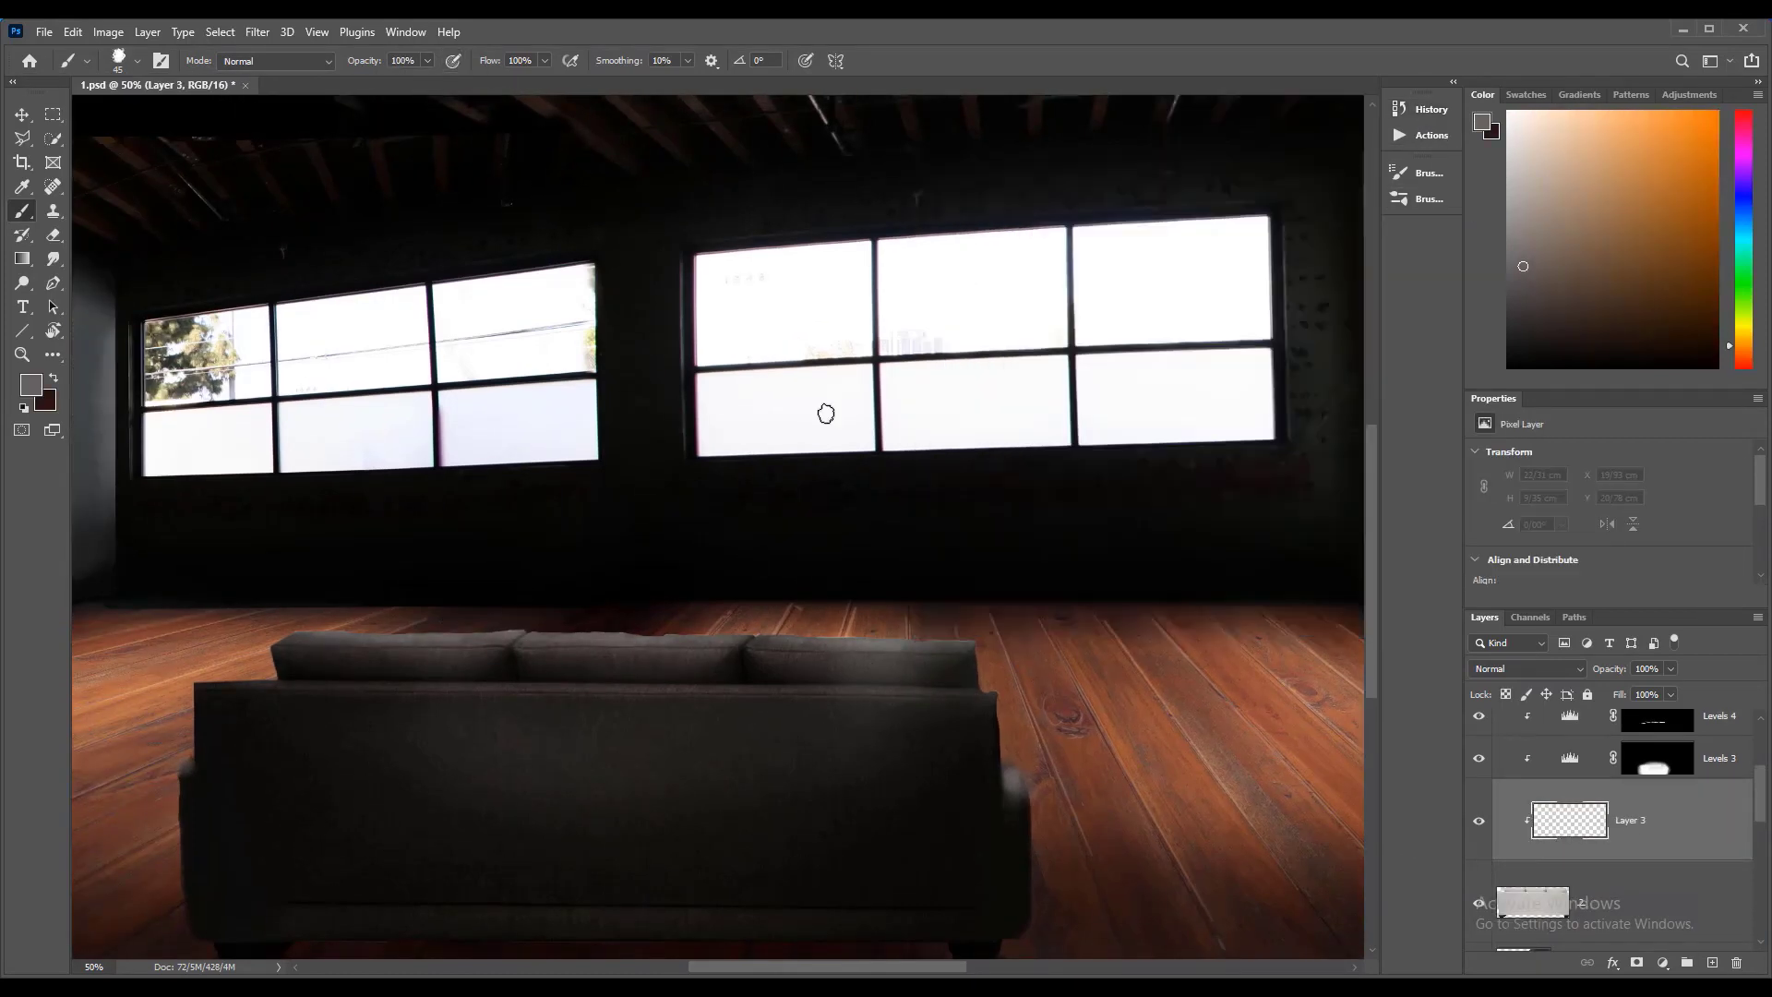
Step: Paint thin white highlights along the cushions' top edges on clipped Layer 3 with a 15 px soft brush at 53% opacity
key(5)
key(3)
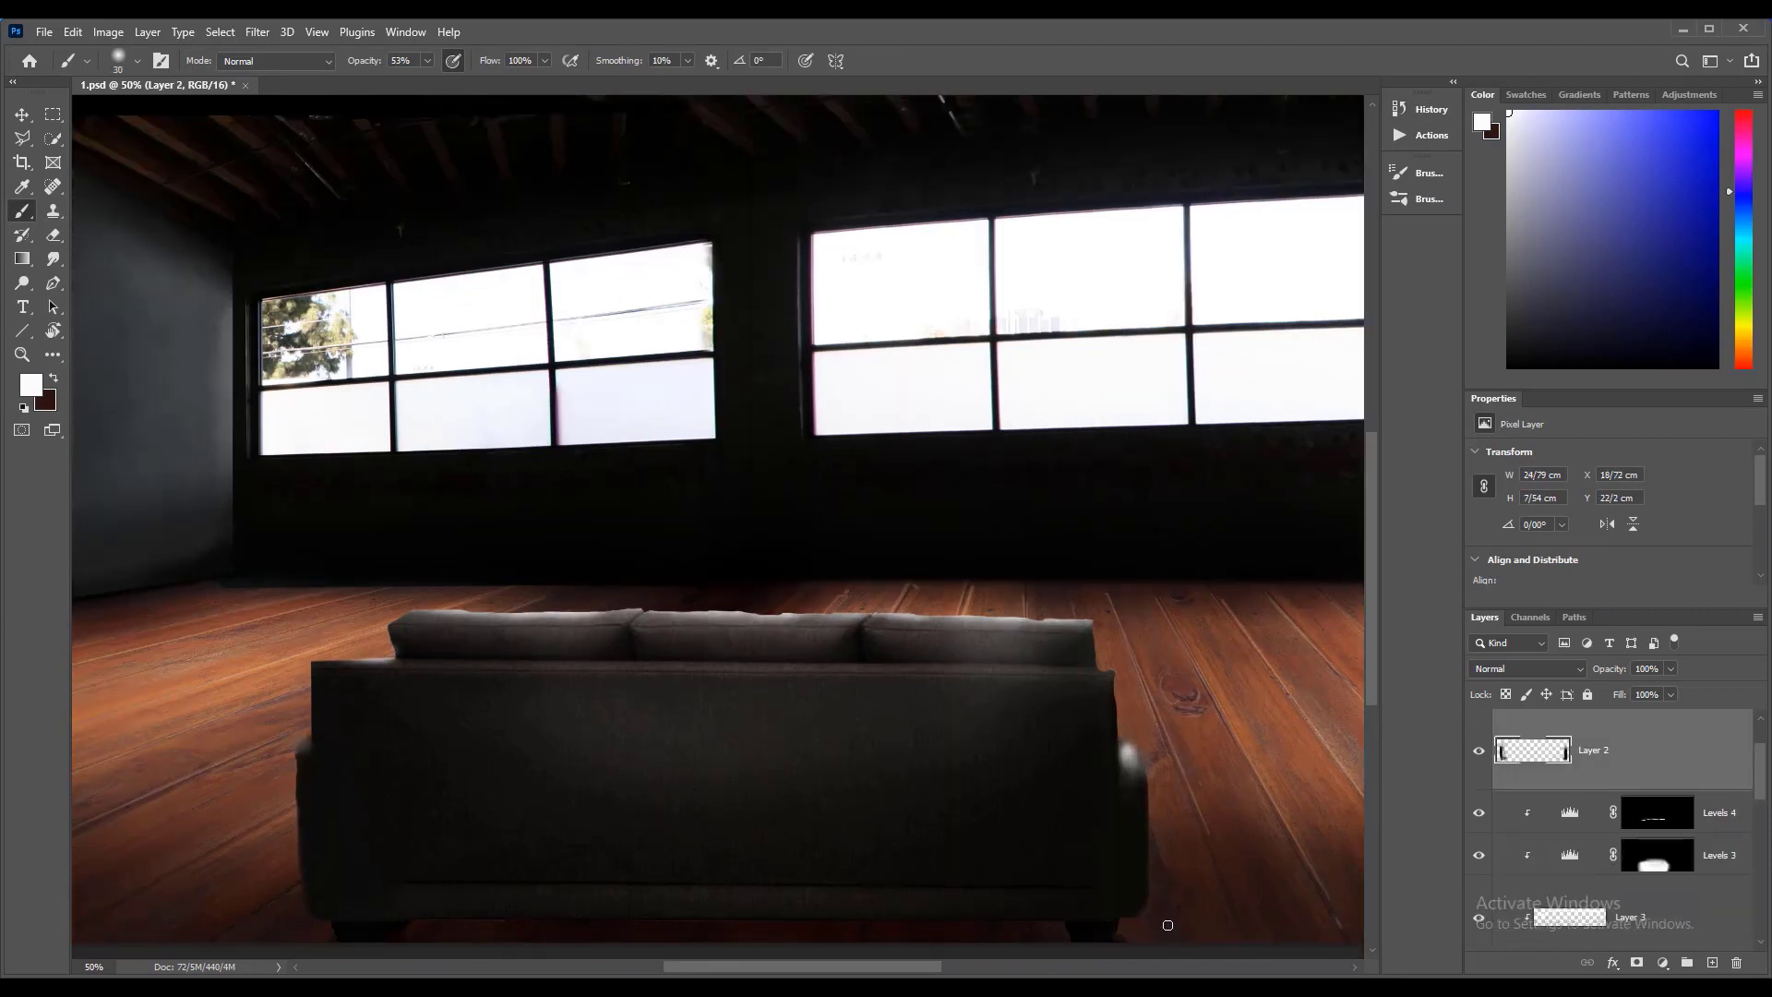
alt+click(319, 767)
alt+click(425, 615)
click(1572, 917)
alt+click(900, 397)
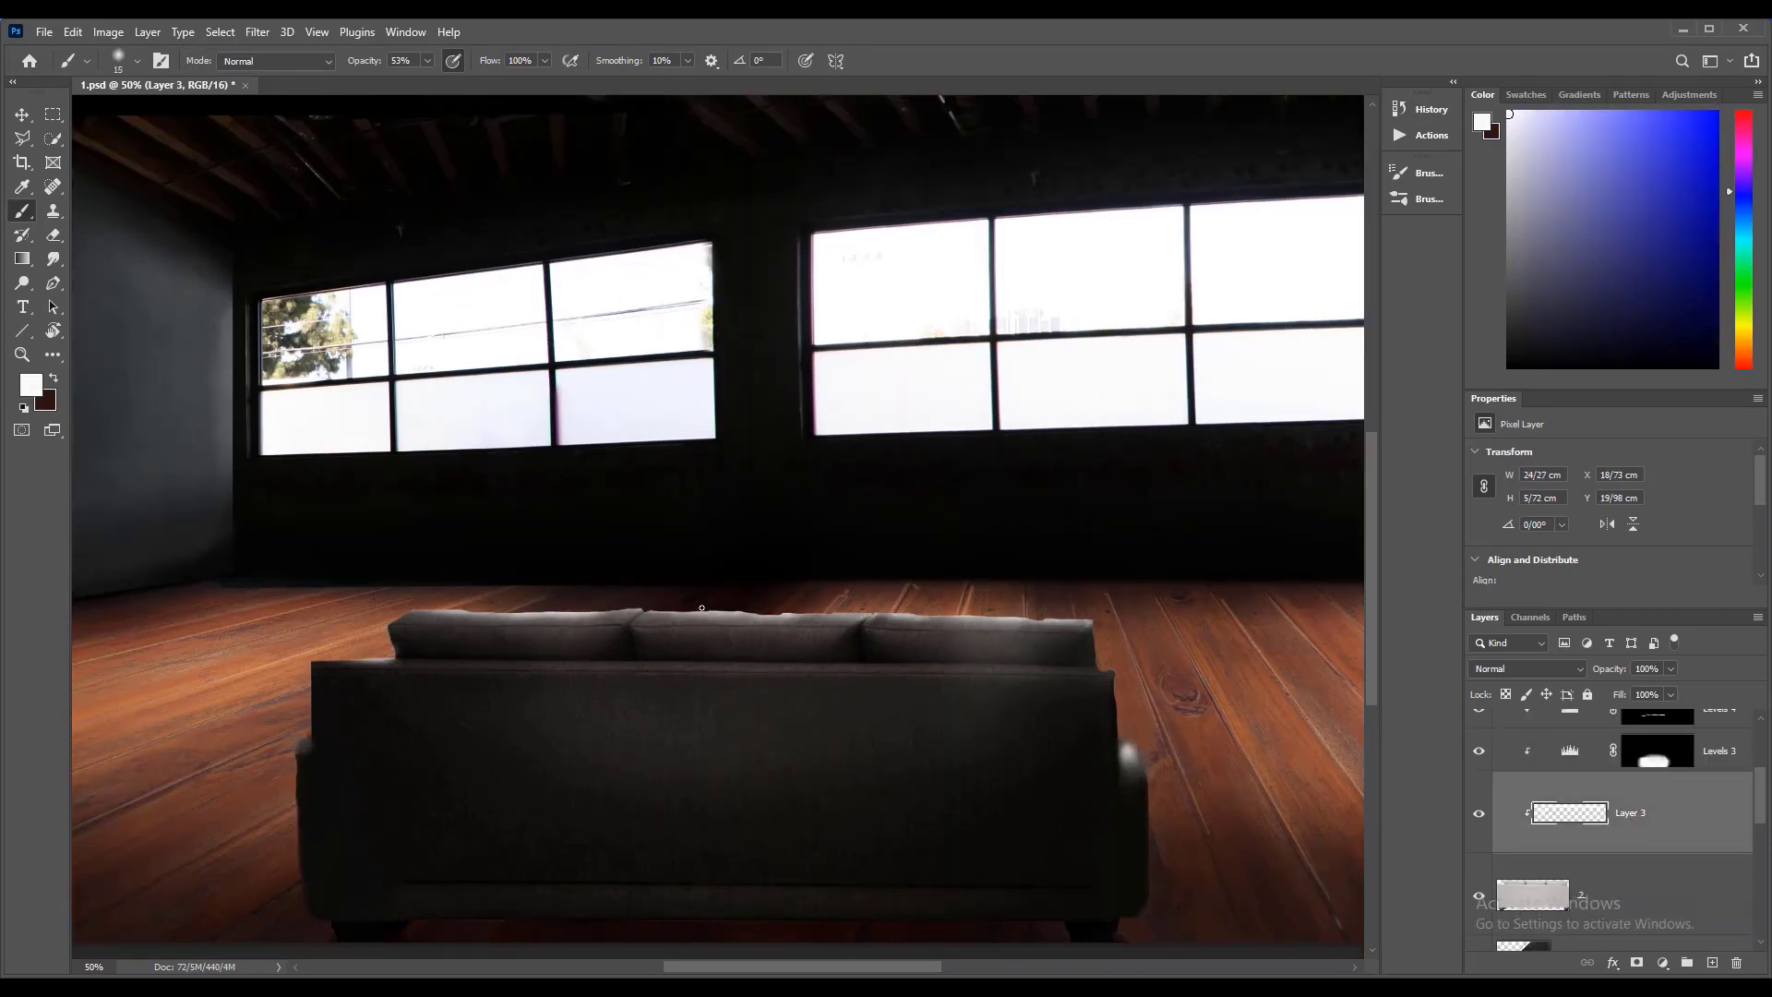
drag(450, 613, 399, 619)
mouse_move(1020, 711)
mouse_down()
mouse_move(1111, 728)
mouse_move(1096, 528)
mouse_up()
drag(1174, 452, 1174, 498)
mouse_move(589, 545)
mouse_down()
mouse_move(669, 553)
mouse_move(388, 687)
mouse_up()
Step: Adjust the sofa cushions' shading on the Levels 3 mask with the brush at 51% opacity
click(1658, 751)
key(5)
key(1)
drag(707, 667, 701, 589)
Step: Smooth the uneven top edges of the cushions on the sofa layer with a 60 px eraser
key(bracketright)
key(bracketright)
key(bracketright)
key(bracketright)
key(bracketright)
key(bracketright)
key(bracketright)
key(bracketright)
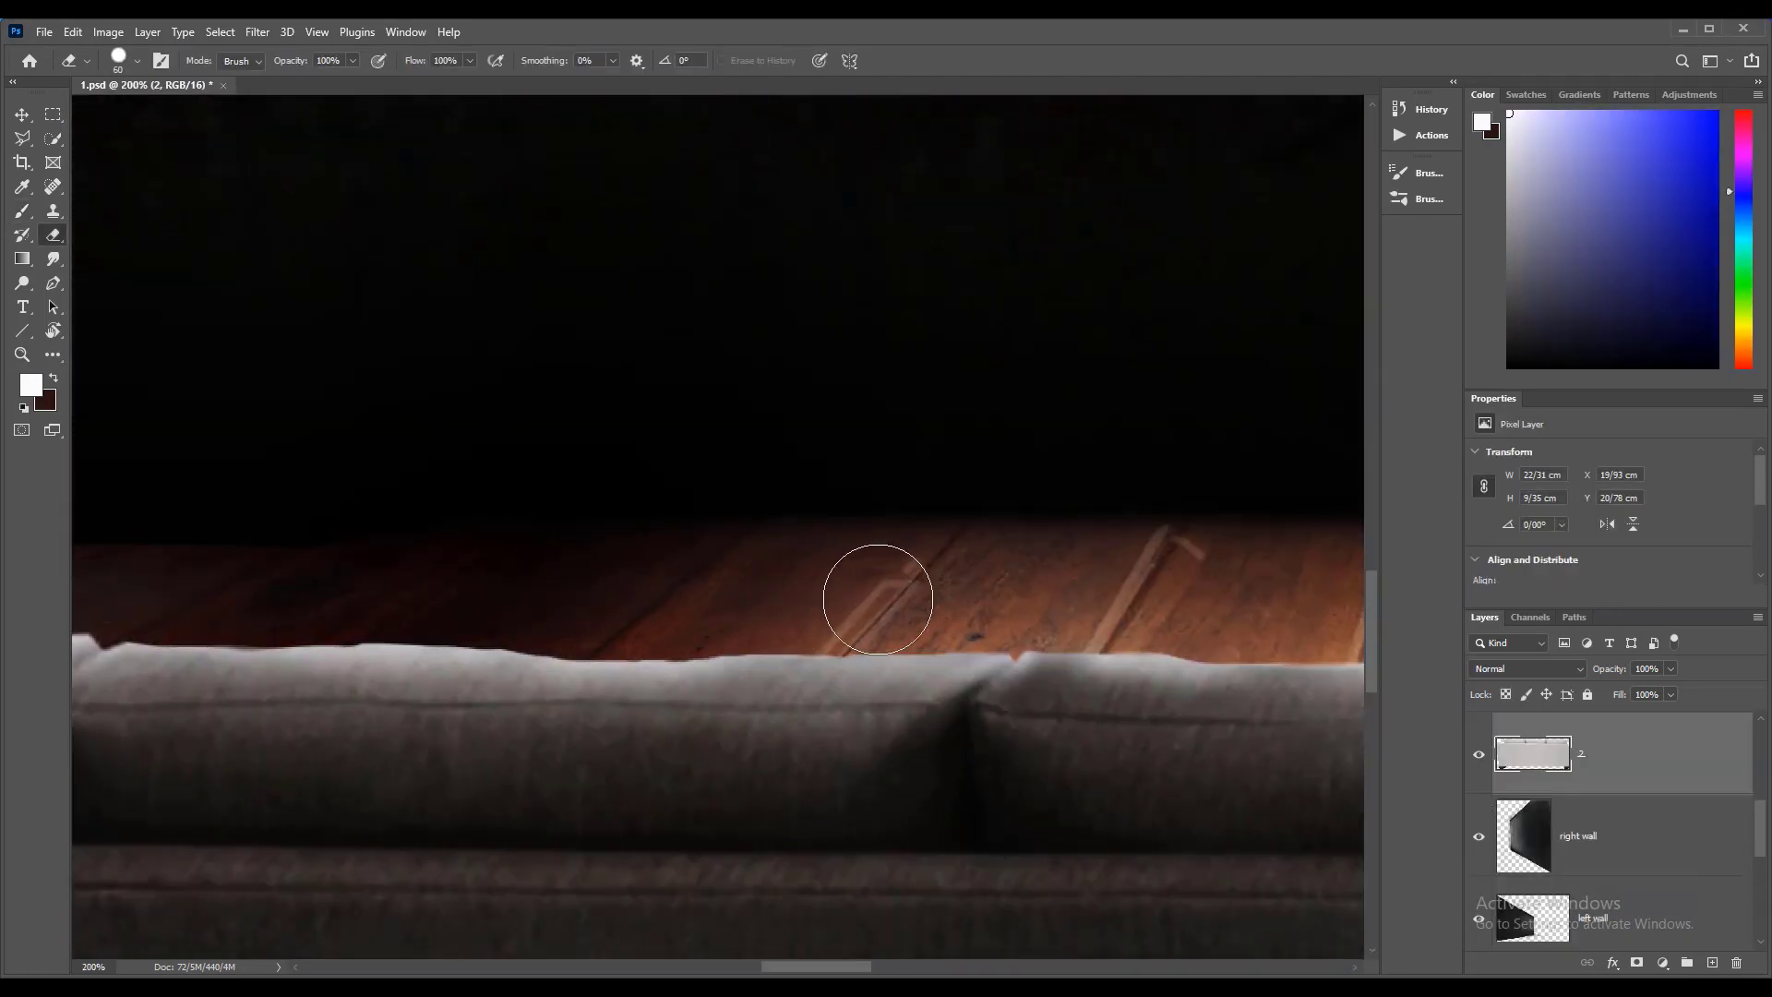
drag(369, 595, 979, 602)
drag(443, 591, 990, 590)
drag(1292, 683, 277, 517)
drag(1315, 499, 1092, 482)
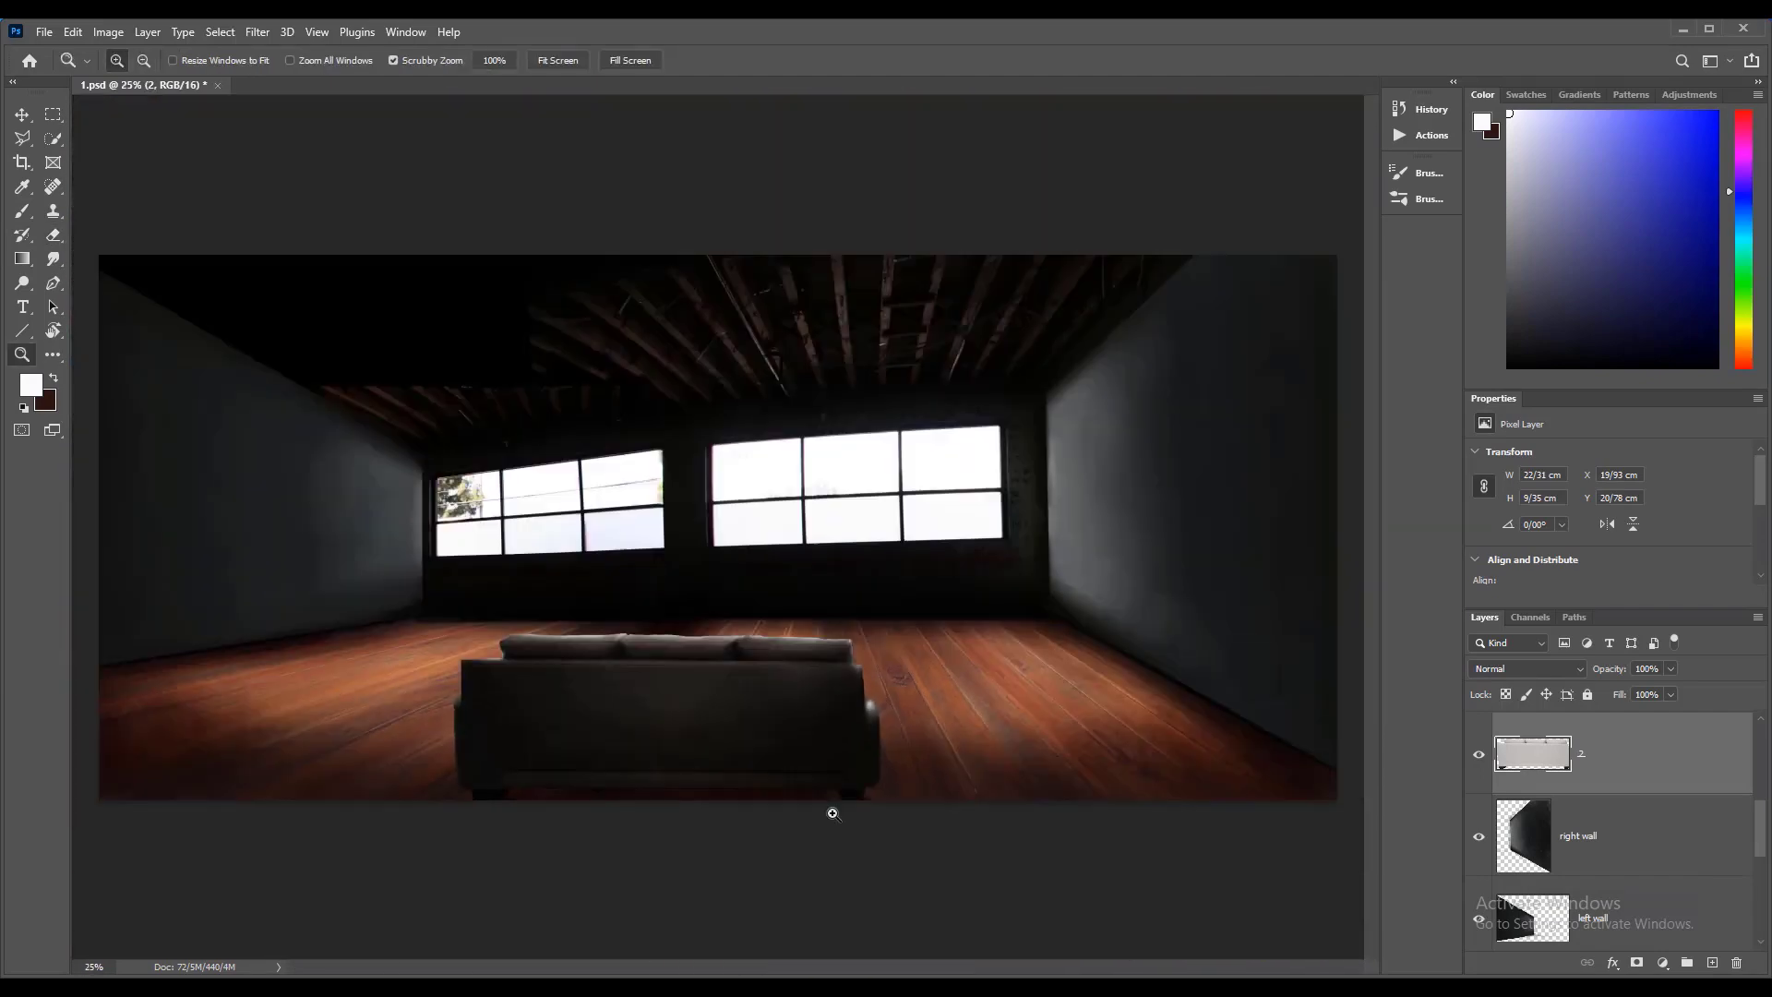
Step: Transform the brown armchair to fit the perspective and position it on the floor left of the sofa
scroll(1707, 863, up, 3)
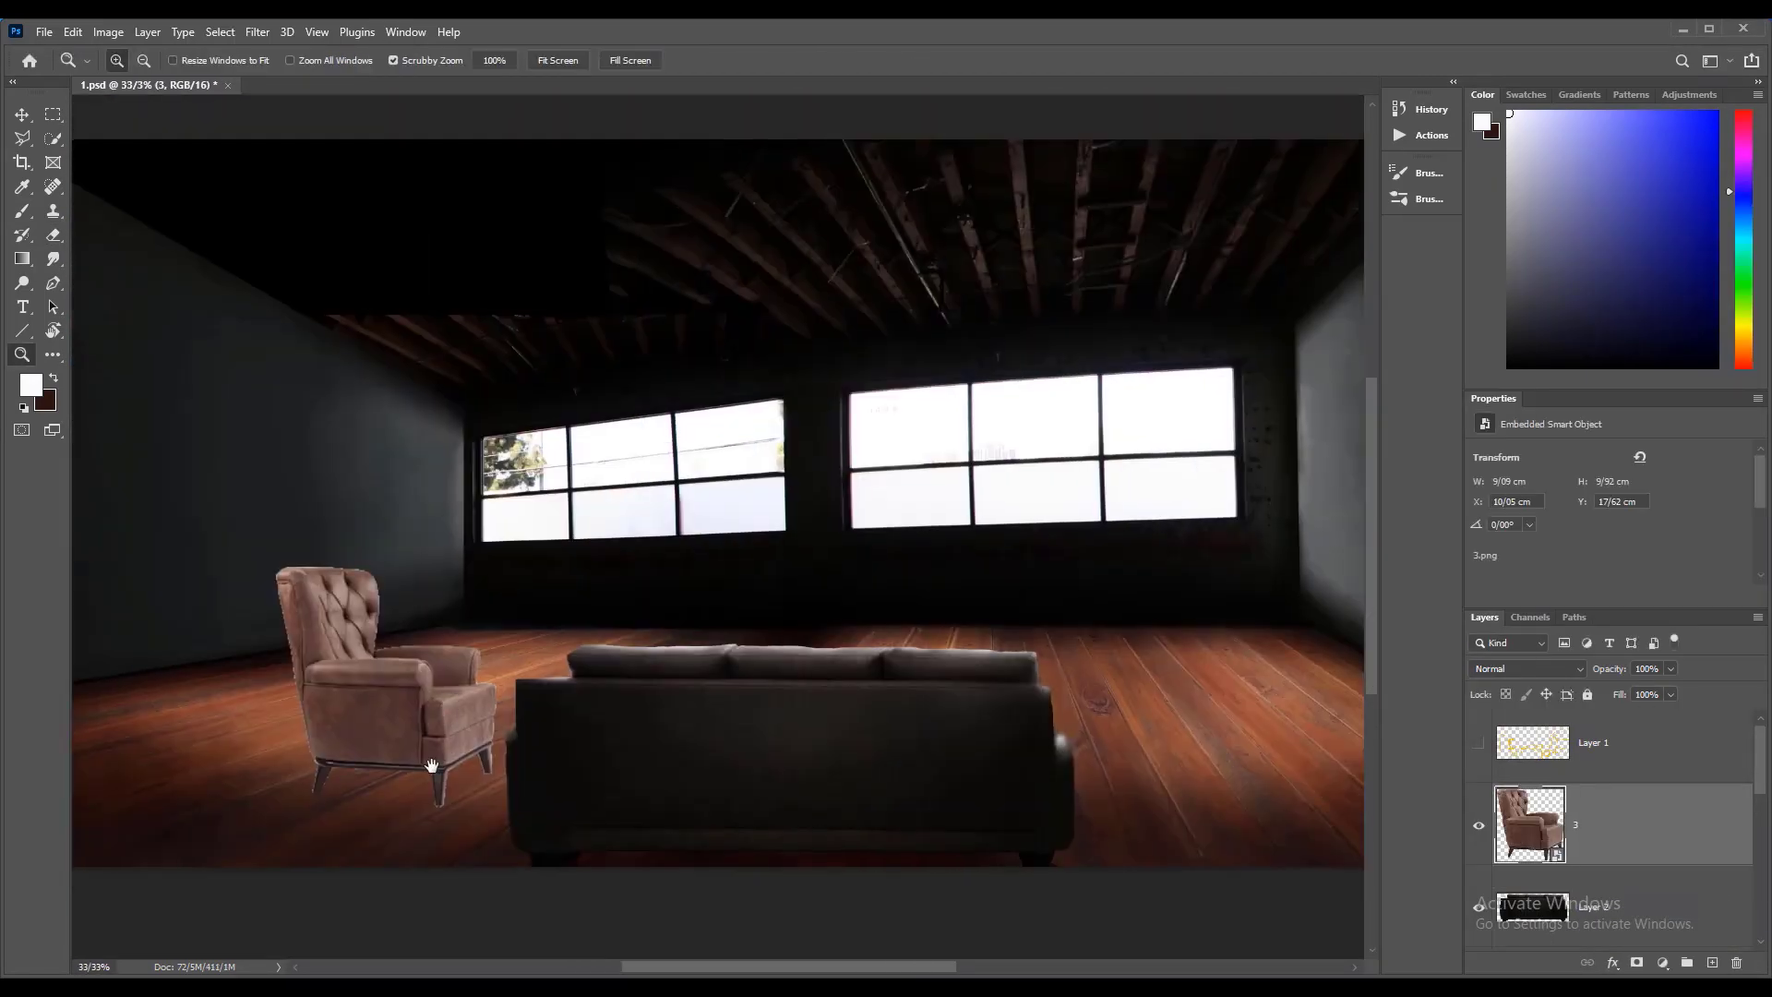
key(ctrl+t)
key(Return)
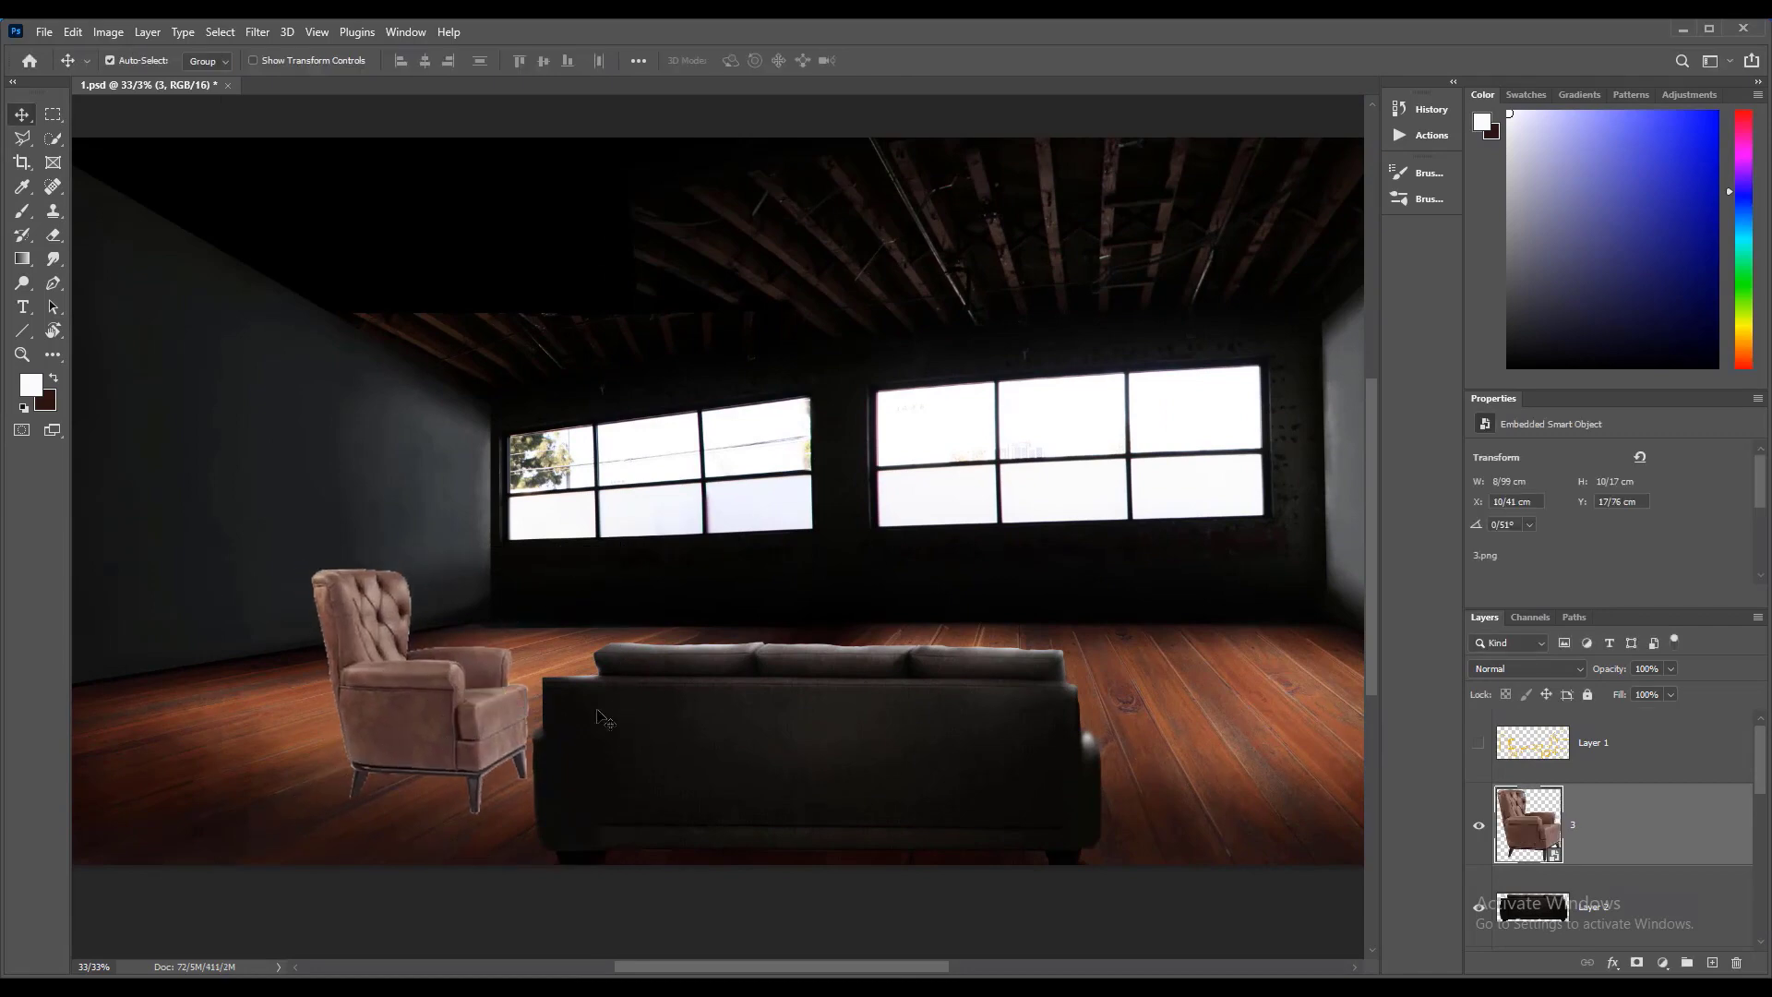
drag(598, 716, 659, 712)
drag(501, 755, 501, 759)
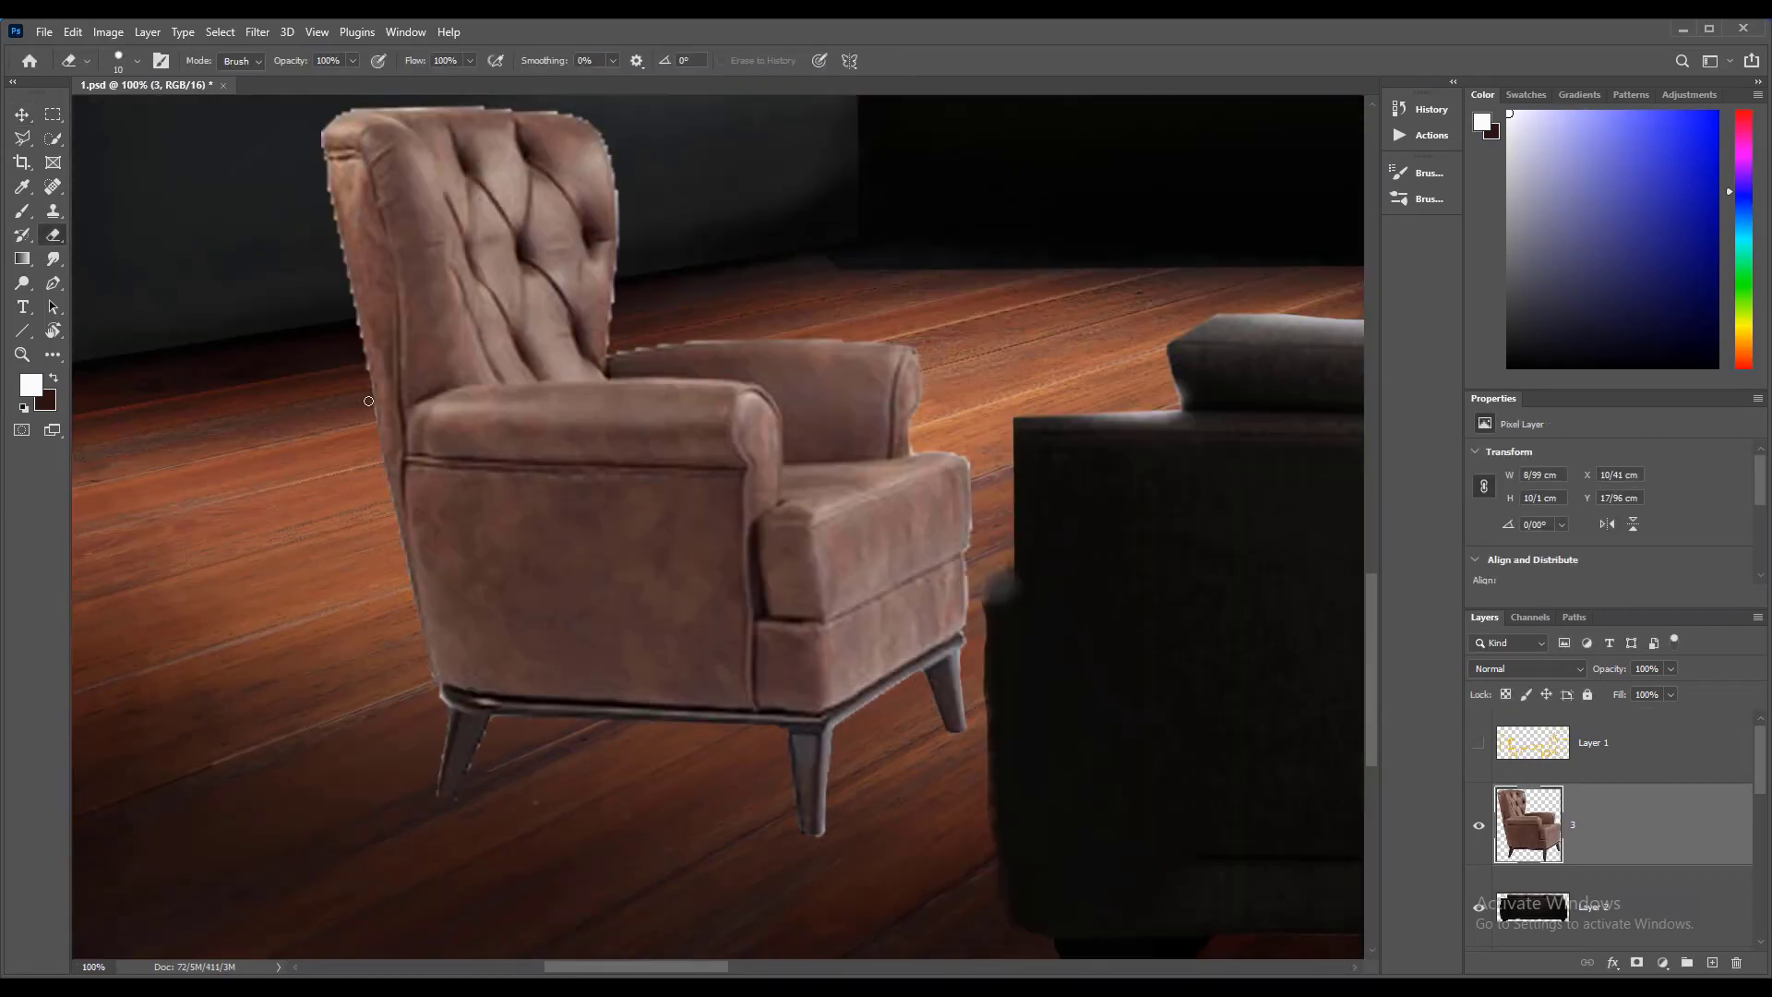
Step: Set the midtone of a Levels adjustment clipped to the armchair to 0.36 and invert its mask to black
scroll(369, 400, up, 4)
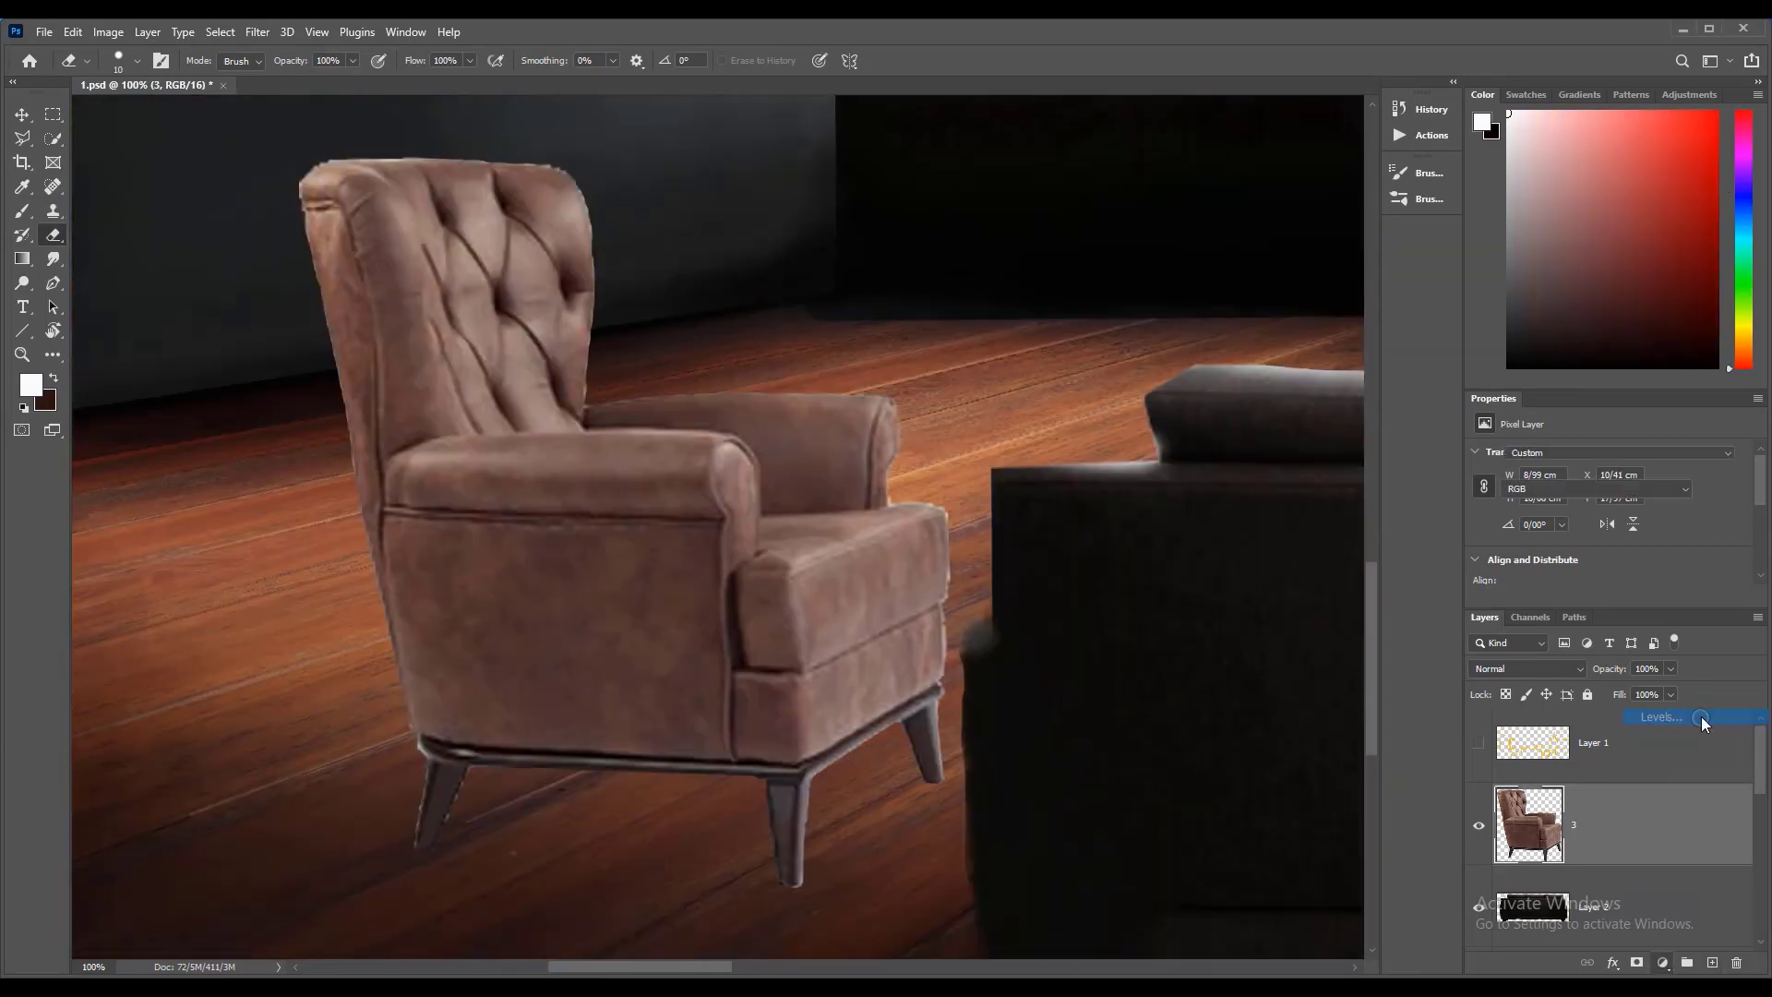
drag(1622, 528, 1687, 528)
key(ctrl+i)
Step: Shade the armchair's side, armrests and seat front by painting white on its Levels mask with a soft brush at 25% opacity
key(b)
mouse_move(771, 729)
mouse_down()
mouse_move(296, 246)
mouse_move(376, 712)
mouse_move(379, 489)
mouse_move(683, 471)
mouse_move(775, 581)
mouse_up()
key(bracketleft)
key(bracketleft)
key(bracketleft)
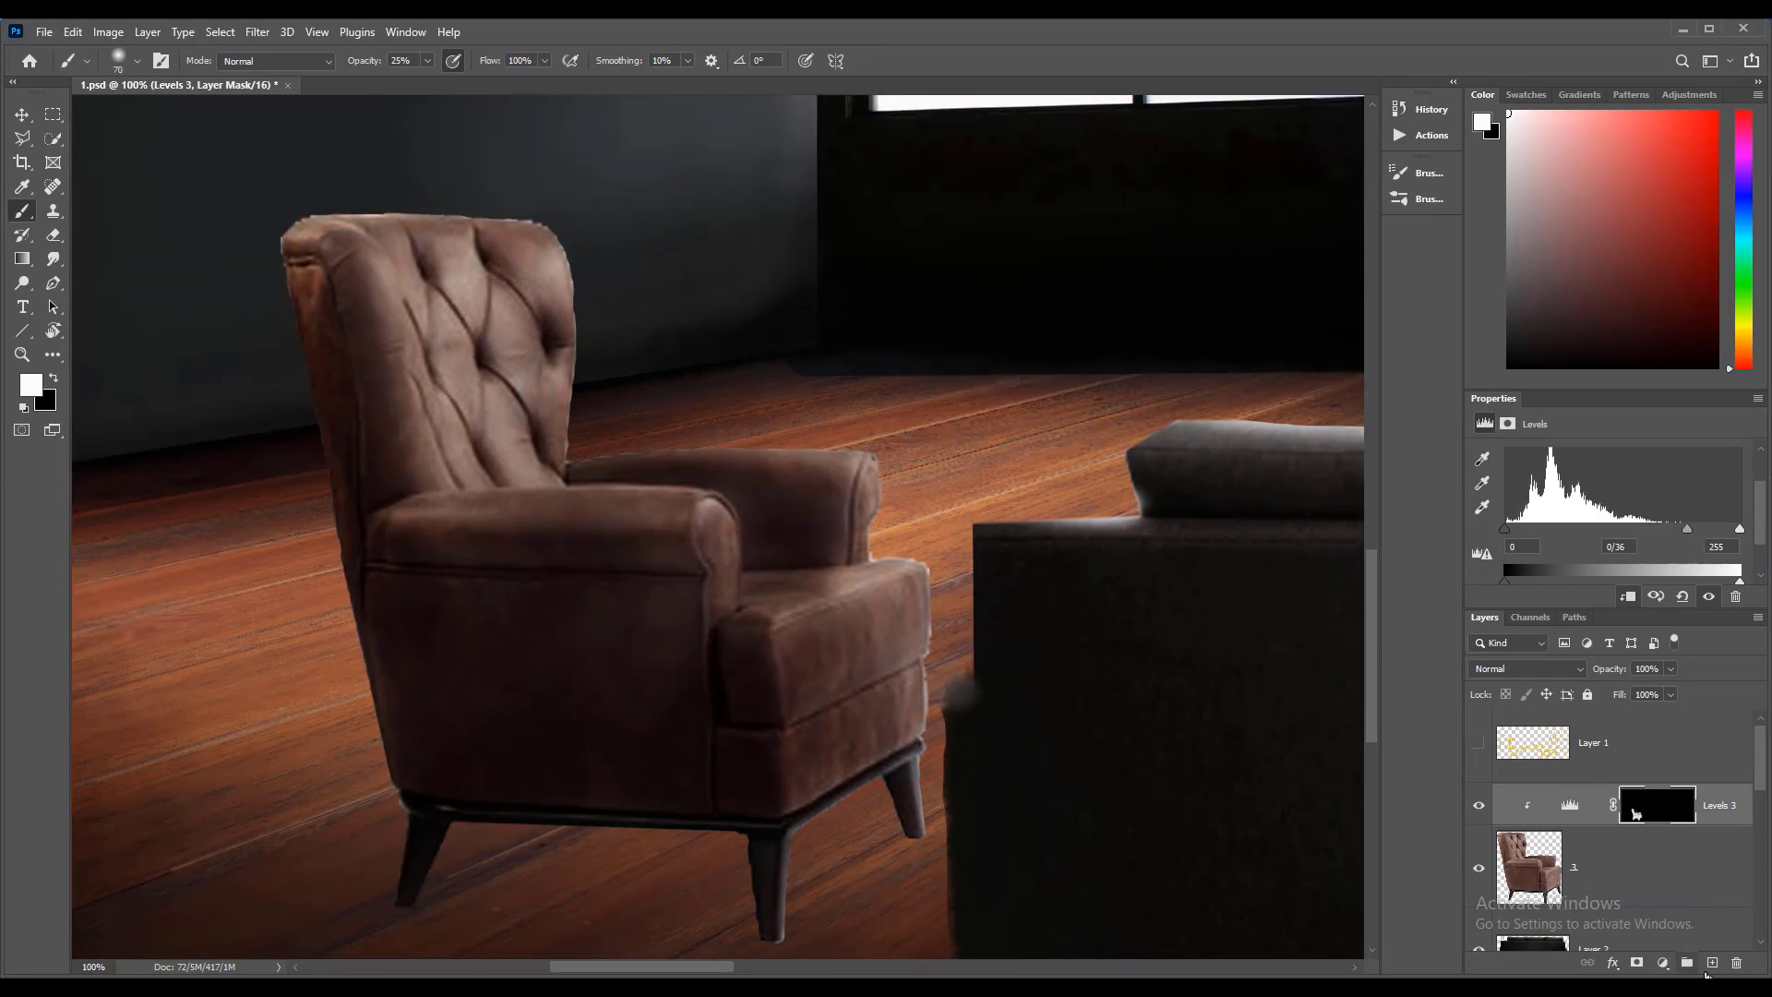
Step: Add a brightening Levels adjustment clipped to the armchair and invert its mask to black
click(1662, 963)
drag(1622, 528, 1528, 528)
key(ctrl+i)
Step: Brighten the armchair's backrest and seat by painting white on the new Levels mask with a soft brush at 25% opacity
drag(820, 443, 502, 194)
click(1658, 847)
click(1658, 805)
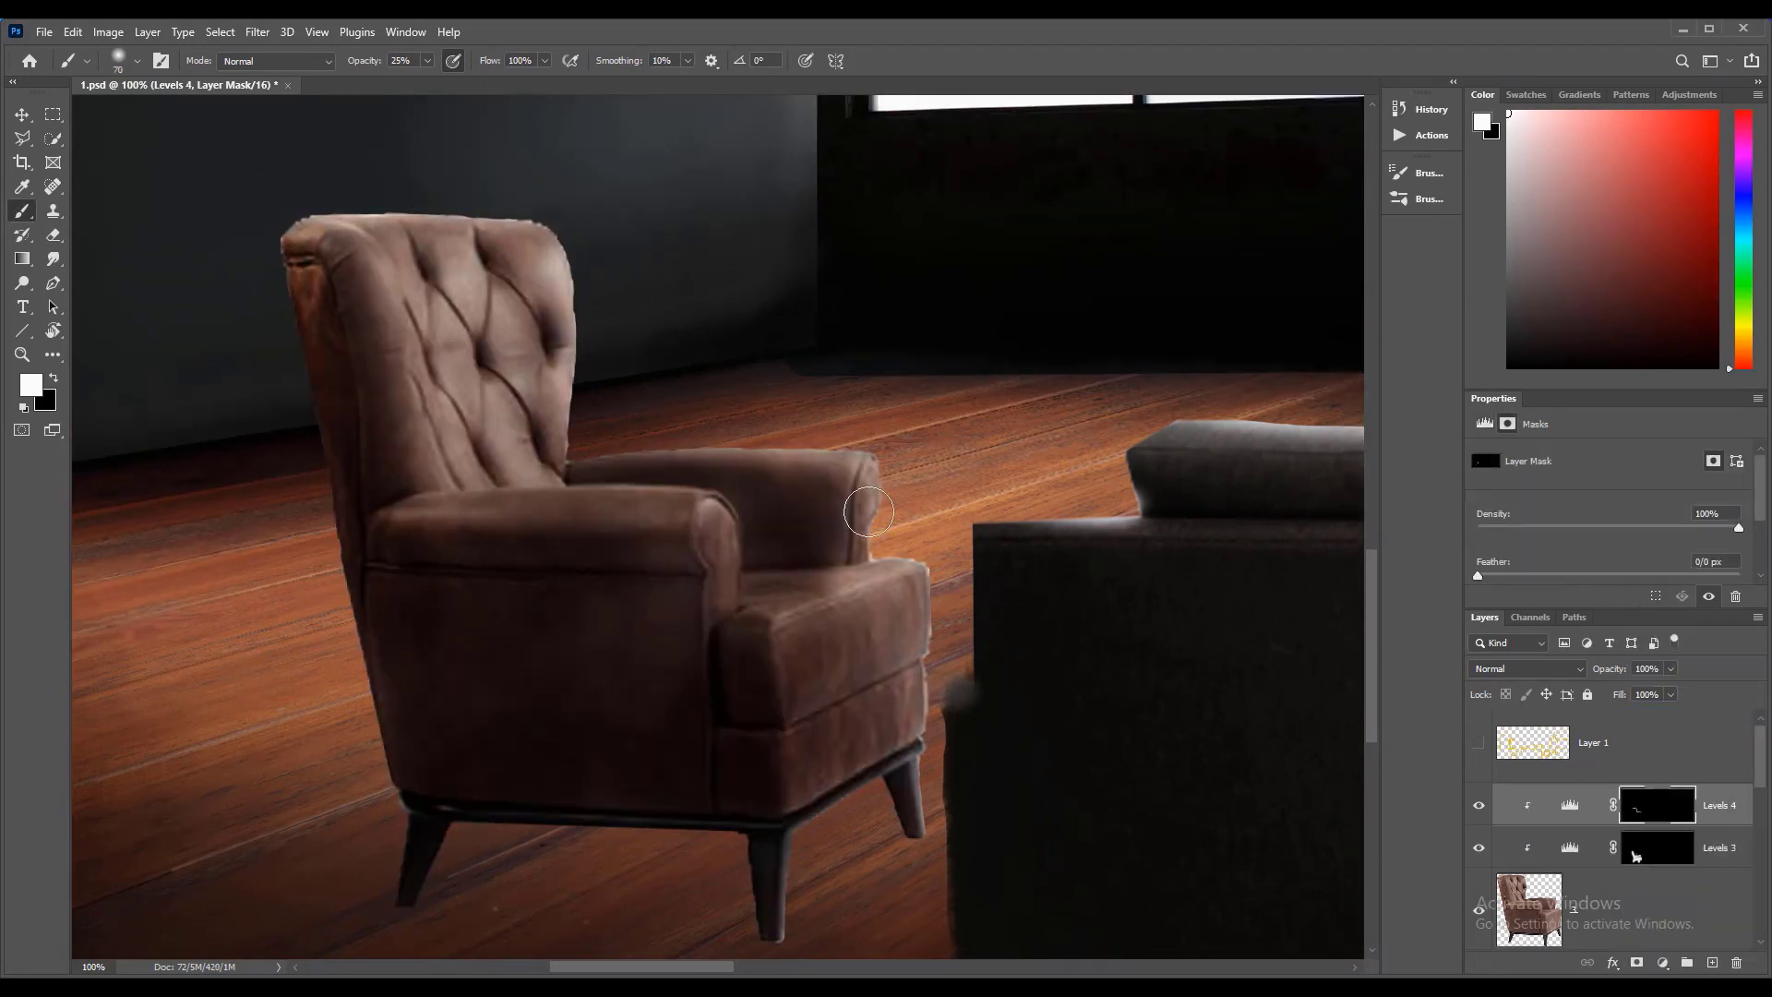
drag(909, 590, 917, 706)
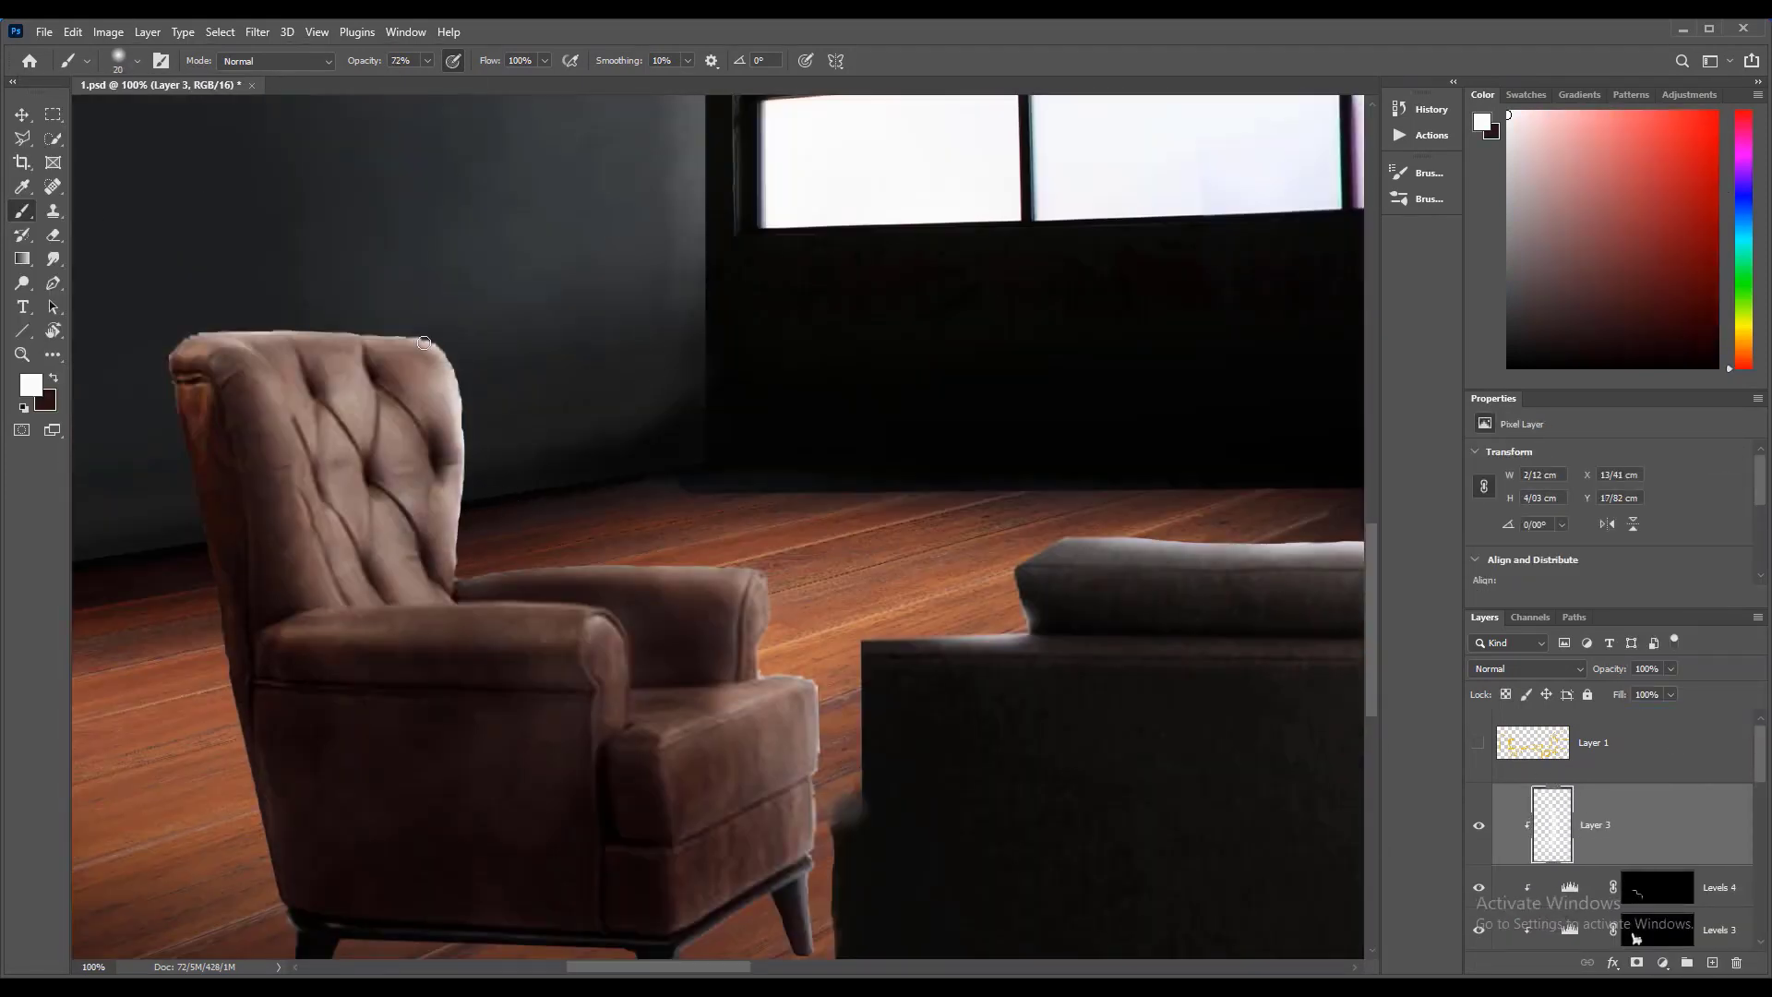
Step: Paint a thin white rim light along the armchair's far armrest on a clipped layer above the Levels adjustments
drag(531, 568, 769, 582)
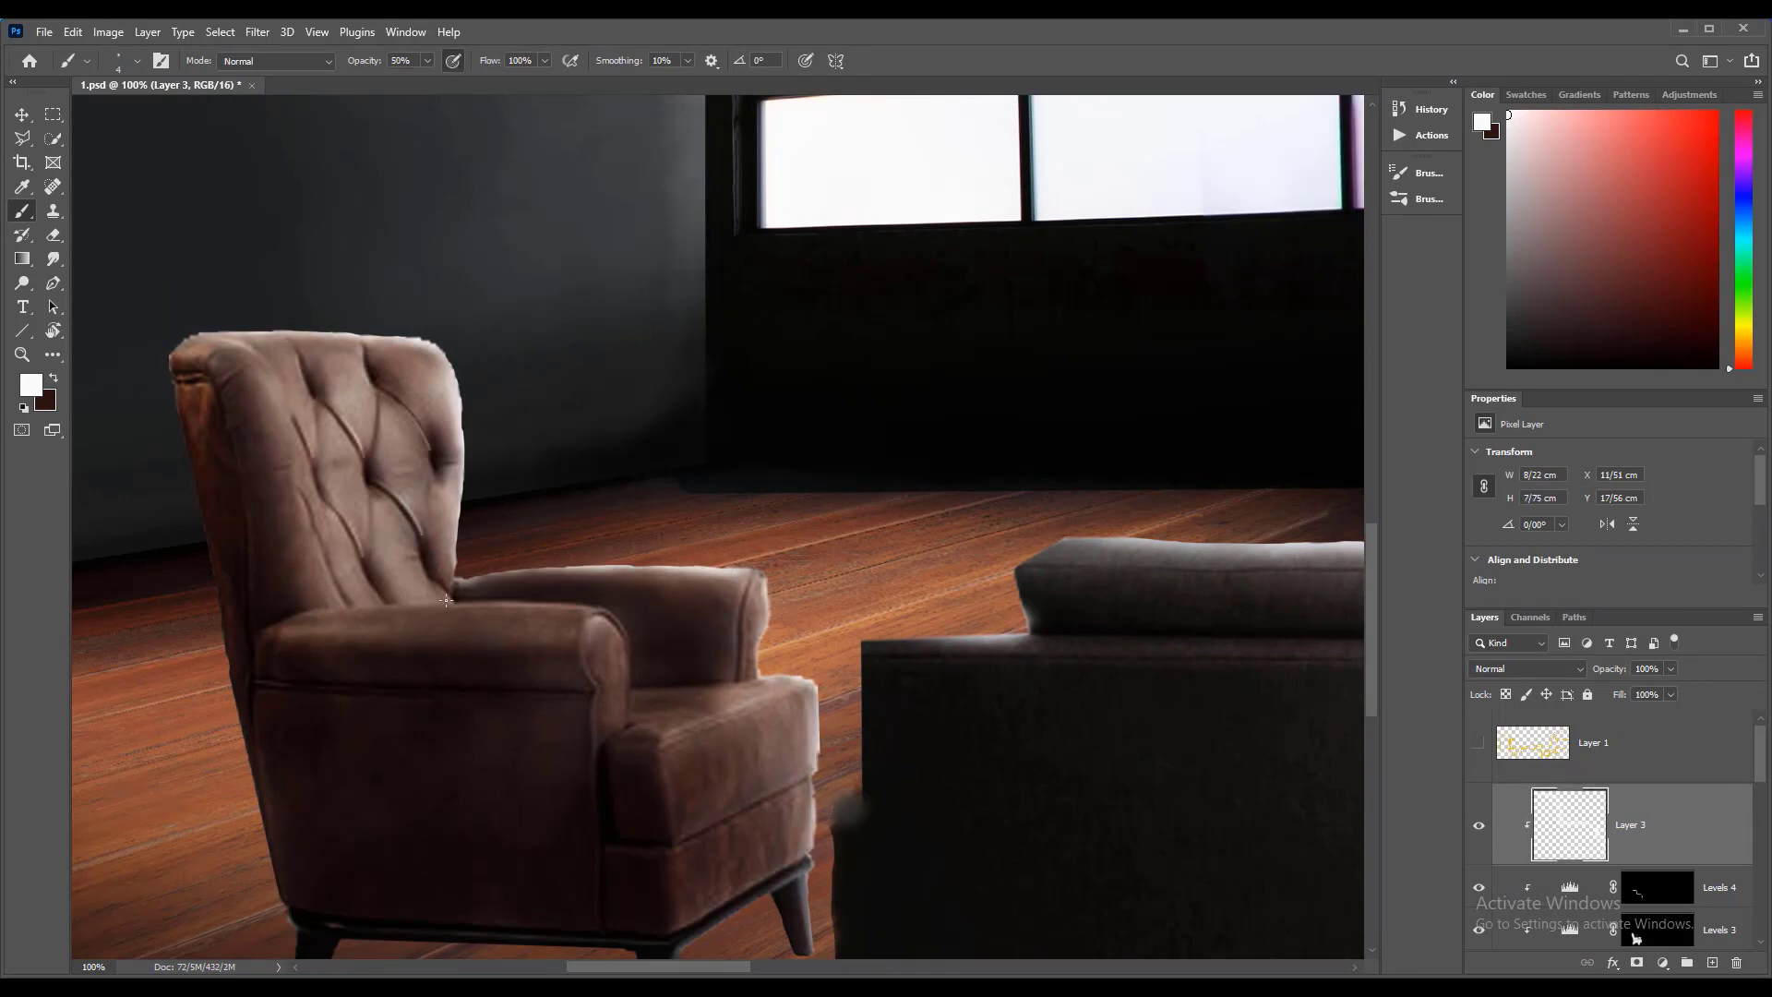
click(1658, 887)
key(bracketleft)
key(bracketleft)
key(bracketleft)
mouse_move(379, 604)
mouse_down()
mouse_move(585, 612)
mouse_move(538, 550)
mouse_up()
key(ctrl+z)
Step: Rotate the canvas and paint fine white highlights on the near armrest and seat front on Layer 3 at 50% opacity
key(r)
drag(402, 489, 549, 552)
click(1631, 825)
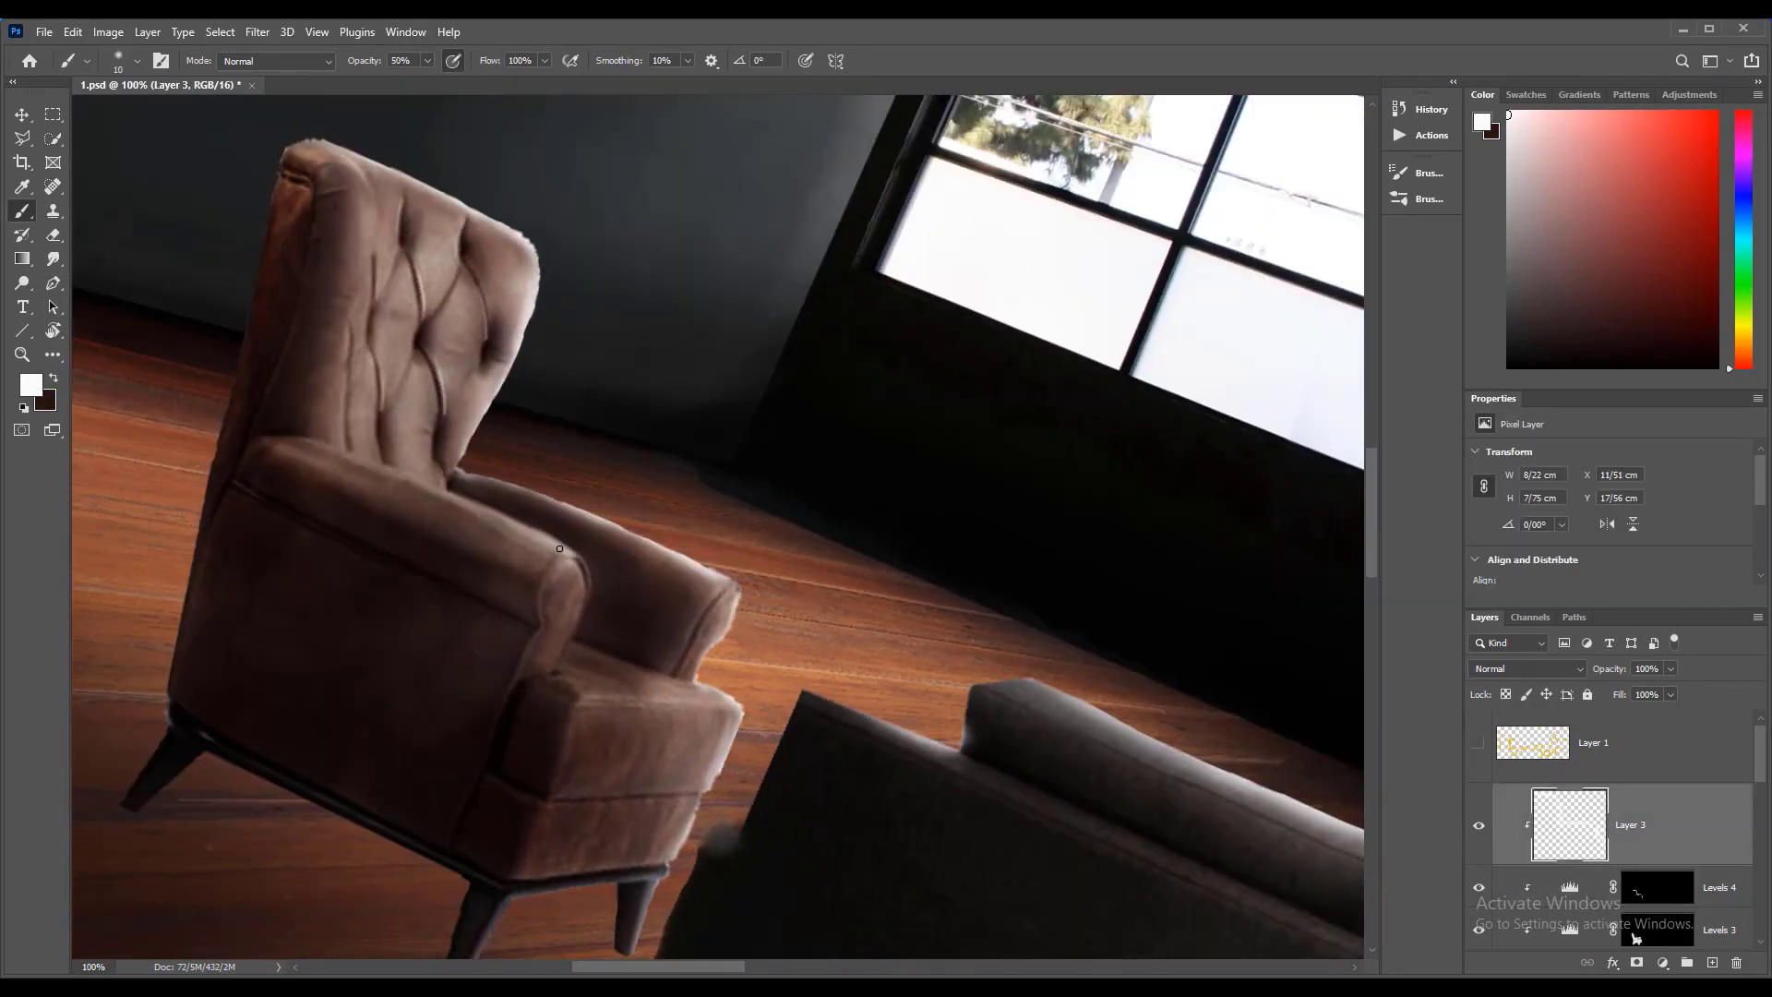
drag(565, 628, 576, 577)
drag(554, 766, 587, 785)
Step: Deepen the shading on the armchair's lower front on the mask of the Levels 3 layer, with the canvas rotation reset
drag(1761, 775, 1761, 806)
click(1658, 799)
drag(606, 913, 605, 788)
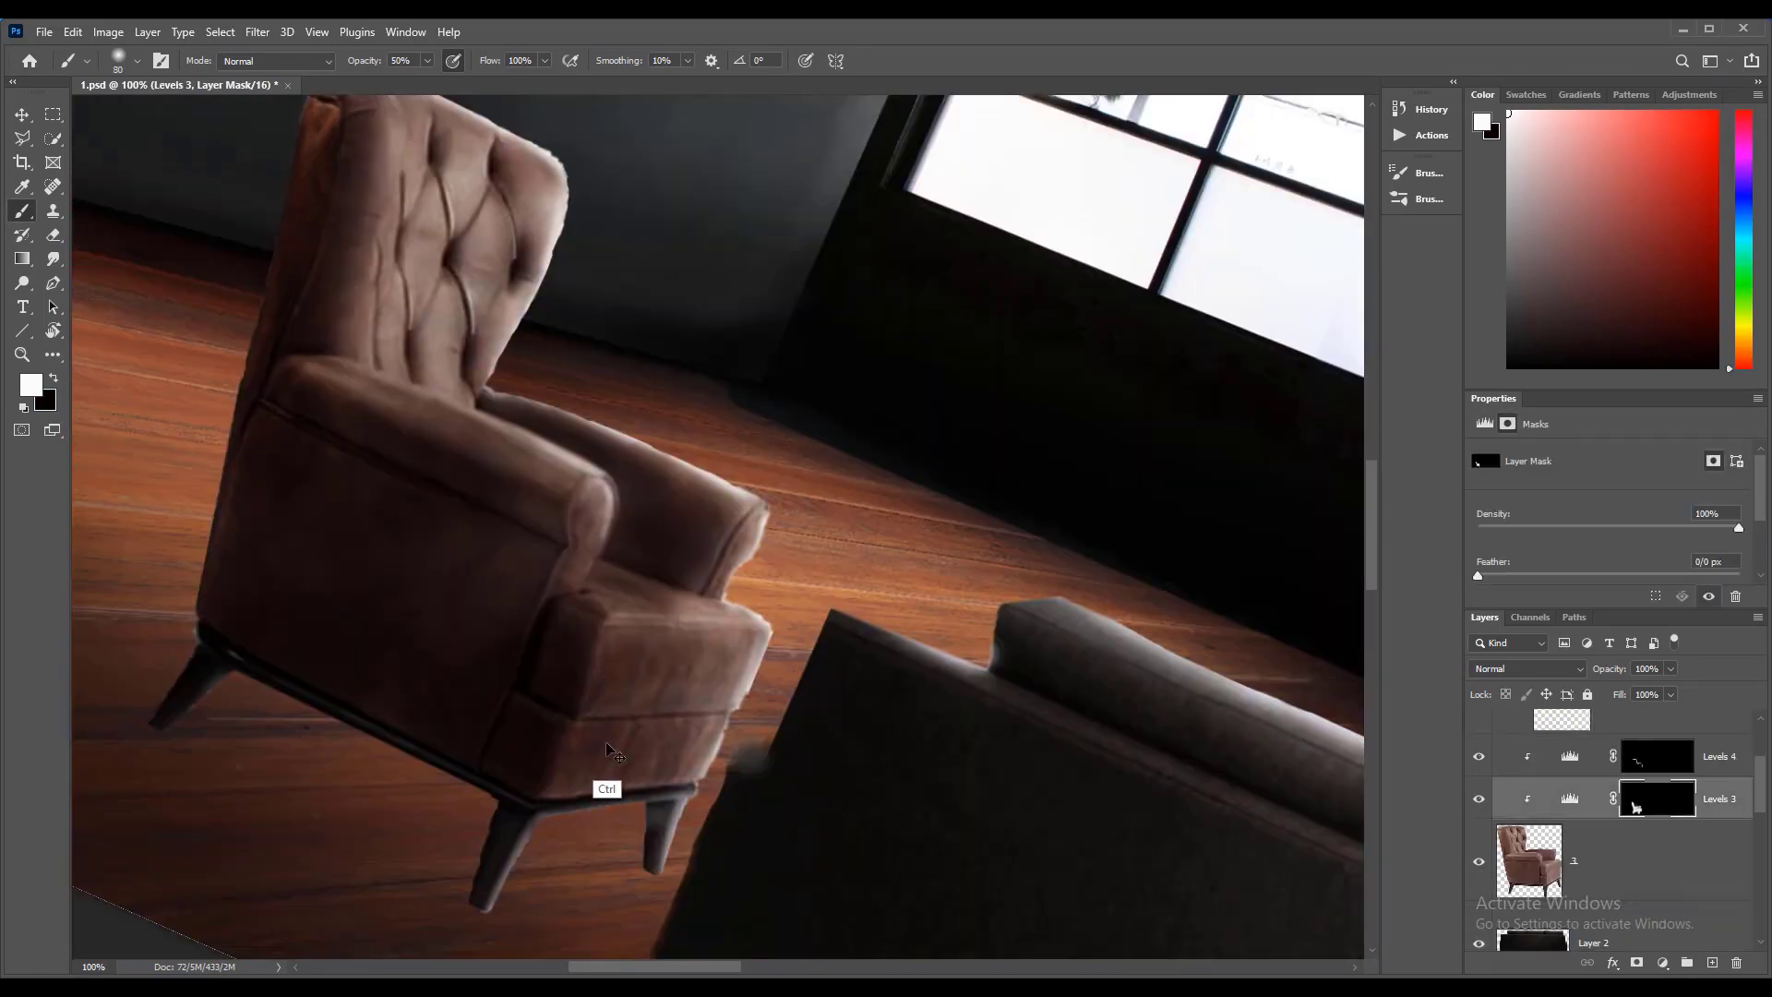
key(Escape)
key(z)
Step: Paint a sampled dark tone over the bright orange side of the armchair's backrest on Layer 3 at 50% opacity
click(1626, 722)
click(471, 598)
click(471, 597)
click(22, 211)
alt+click(486, 554)
drag(484, 480, 491, 567)
drag(692, 862, 669, 770)
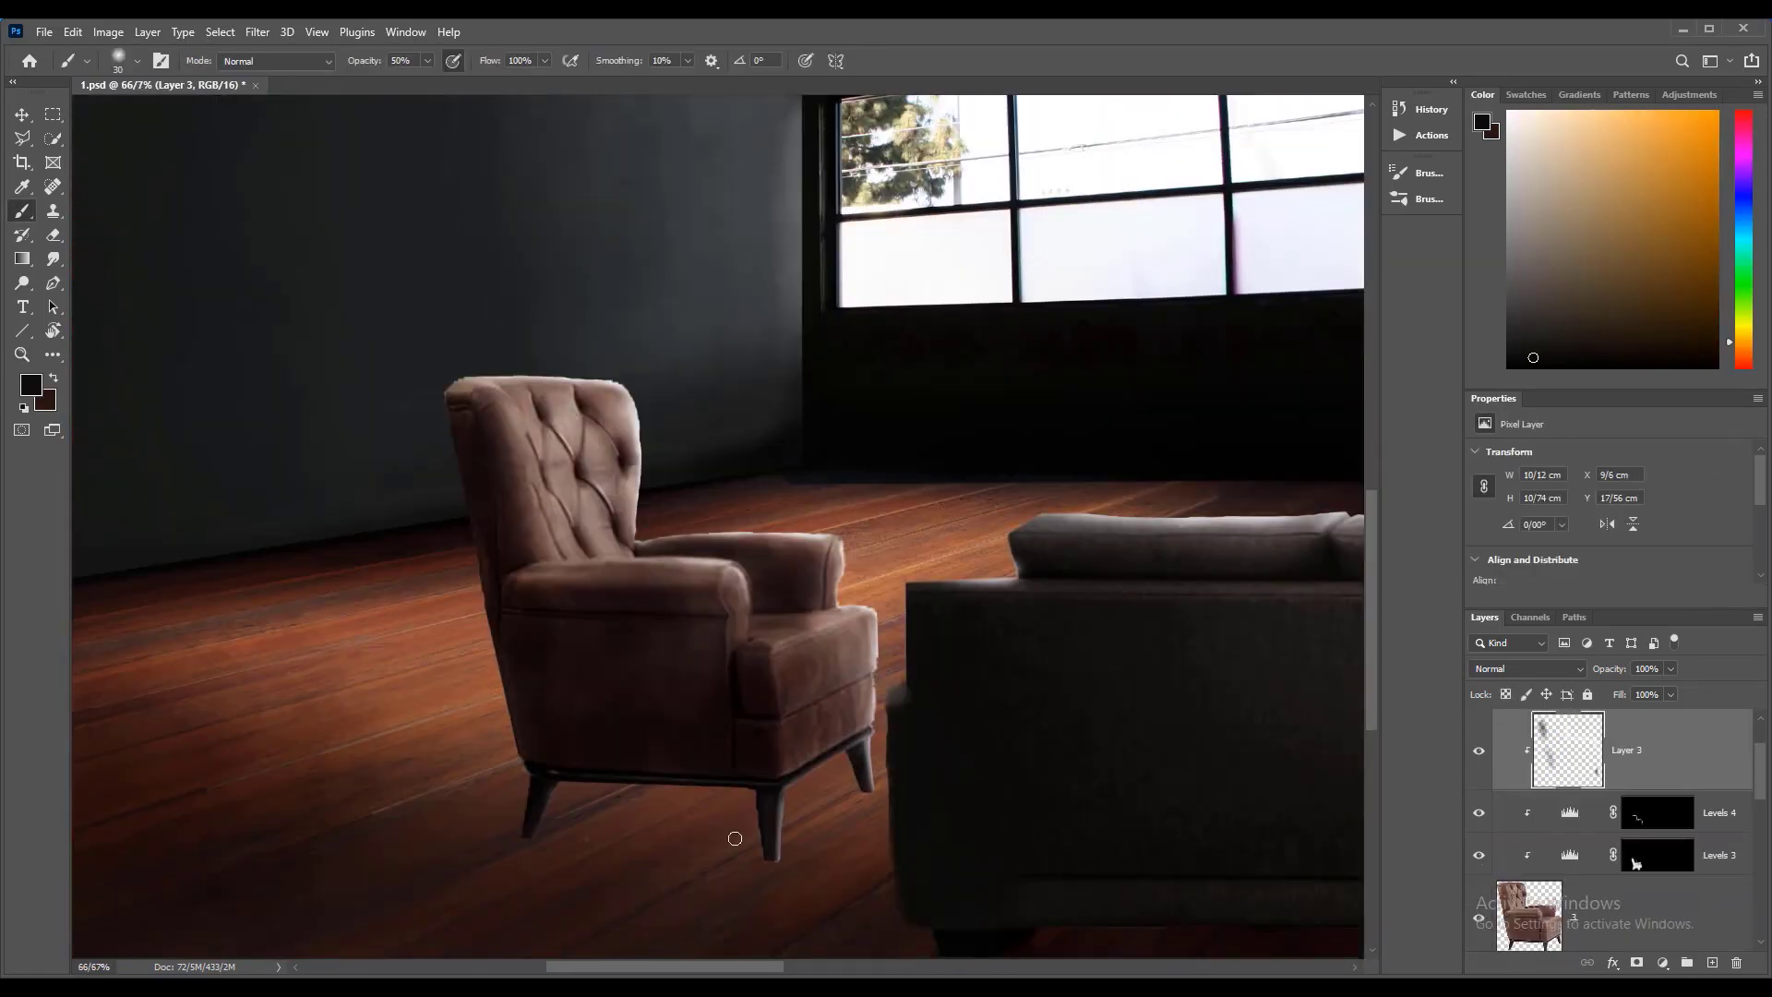
Step: Apply an image adjustment to the armchair layer to correct its colour
key(e)
click(1606, 916)
click(109, 32)
mouse_move(139, 80)
click(341, 176)
drag(1326, 415, 1336, 419)
click(1535, 276)
click(1421, 199)
click(1021, 415)
click(1626, 743)
Step: Create a layer beneath the armchair and paint soft black shadows on the floor by its legs at 46% opacity
click(453, 61)
drag(348, 871, 517, 835)
drag(665, 830, 745, 673)
scroll(1643, 849, down, 5)
click(1713, 963)
drag(505, 715, 601, 682)
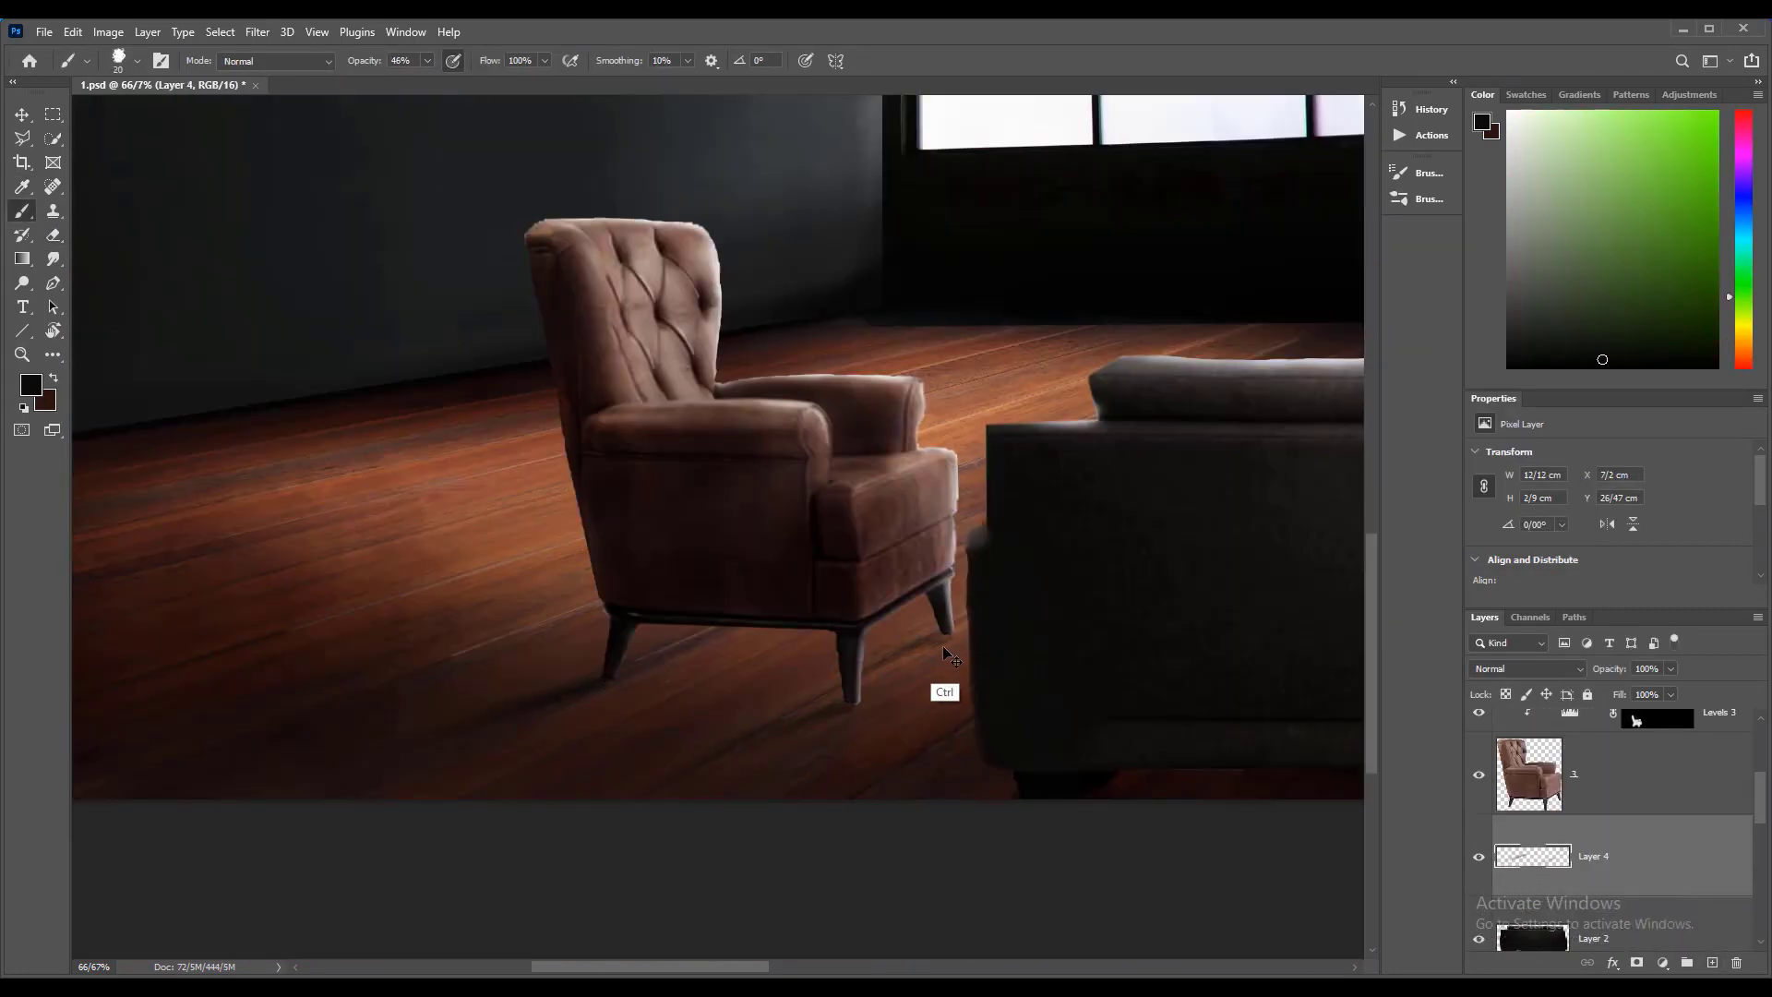
Step: Rotate the canvas and extend the armchair's floor shadow toward the lower left on Layer 4, varying the brush size
key(r)
drag(951, 657, 854, 729)
key(bracketright)
key(bracketright)
key(bracketright)
key(bracketright)
key(bracketright)
key(bracketright)
drag(457, 627, 400, 580)
key(bracketleft)
key(bracketleft)
key(bracketleft)
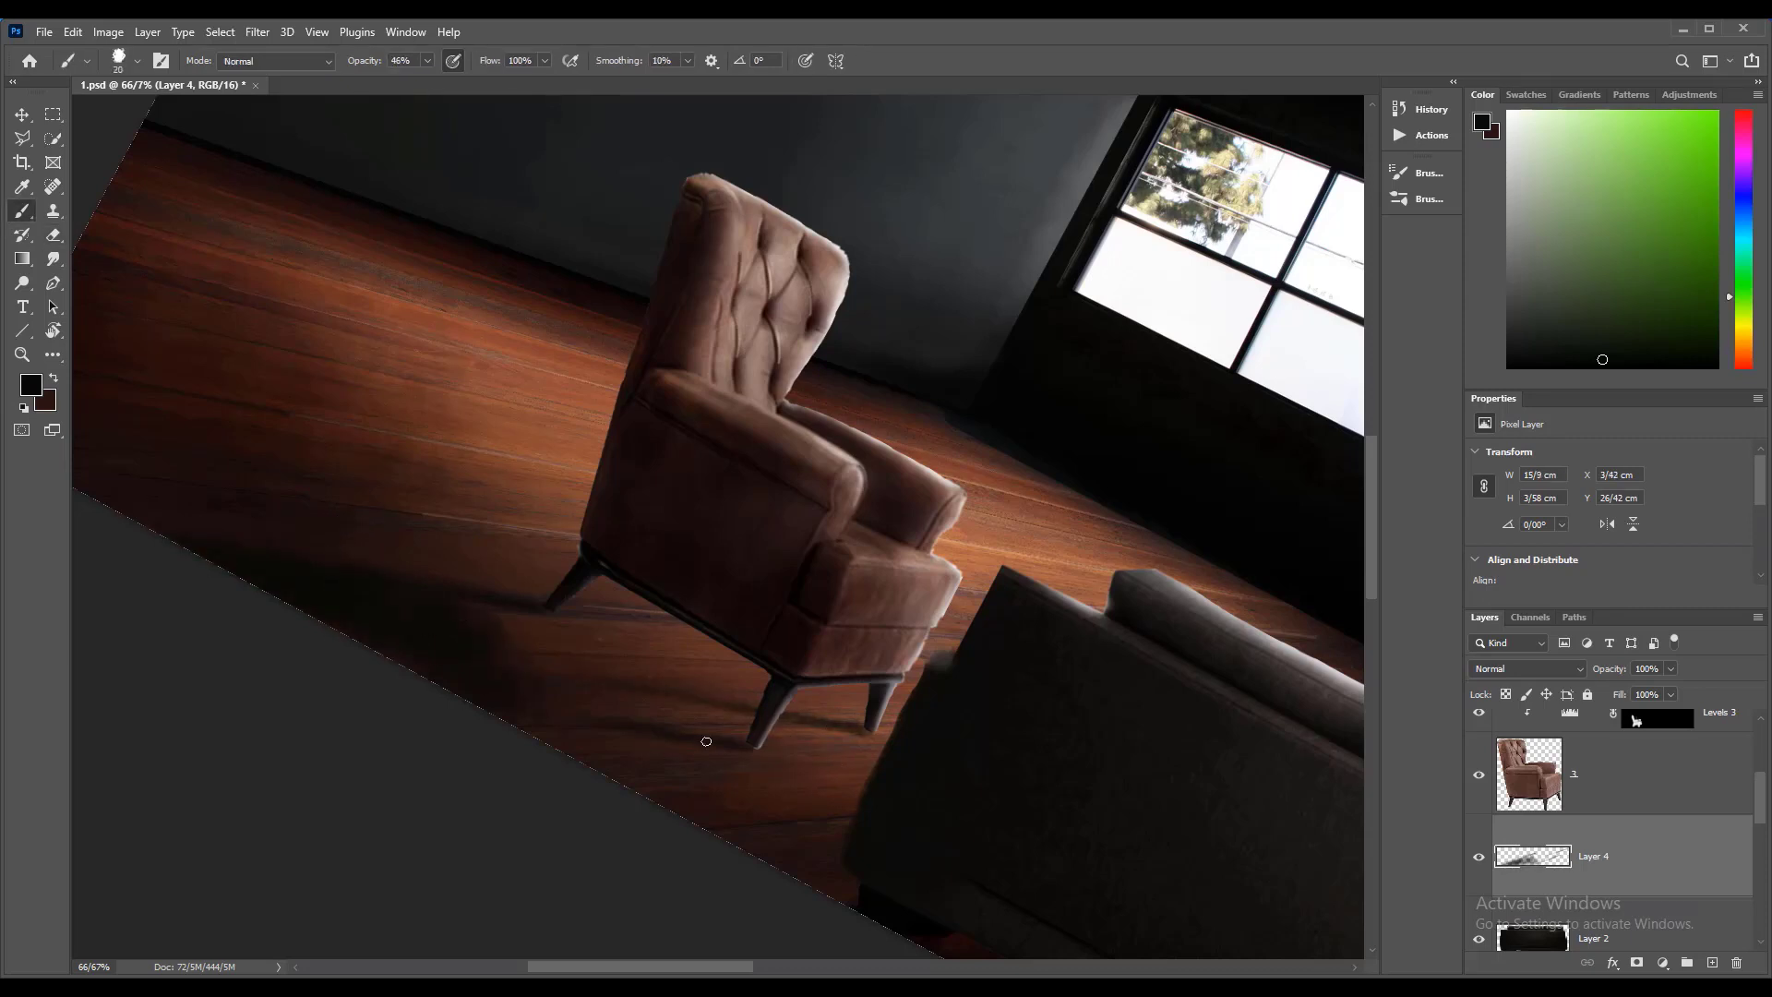
Step: Blend the armchair's shadow into the wood floor with a larger brush, using tones sampled from the floor
alt+click(519, 638)
key(bracketright)
key(bracketright)
key(bracketright)
key(bracketright)
key(bracketright)
key(bracketright)
alt+click(521, 681)
alt+click(397, 607)
Step: Paint faint white reflections on the floor beneath the armchair's legs with a small brush at 18% opacity
key(Escape)
click(1543, 803)
key(bracketleft)
key(bracketleft)
key(bracketleft)
key(bracketleft)
key(bracketleft)
key(bracketleft)
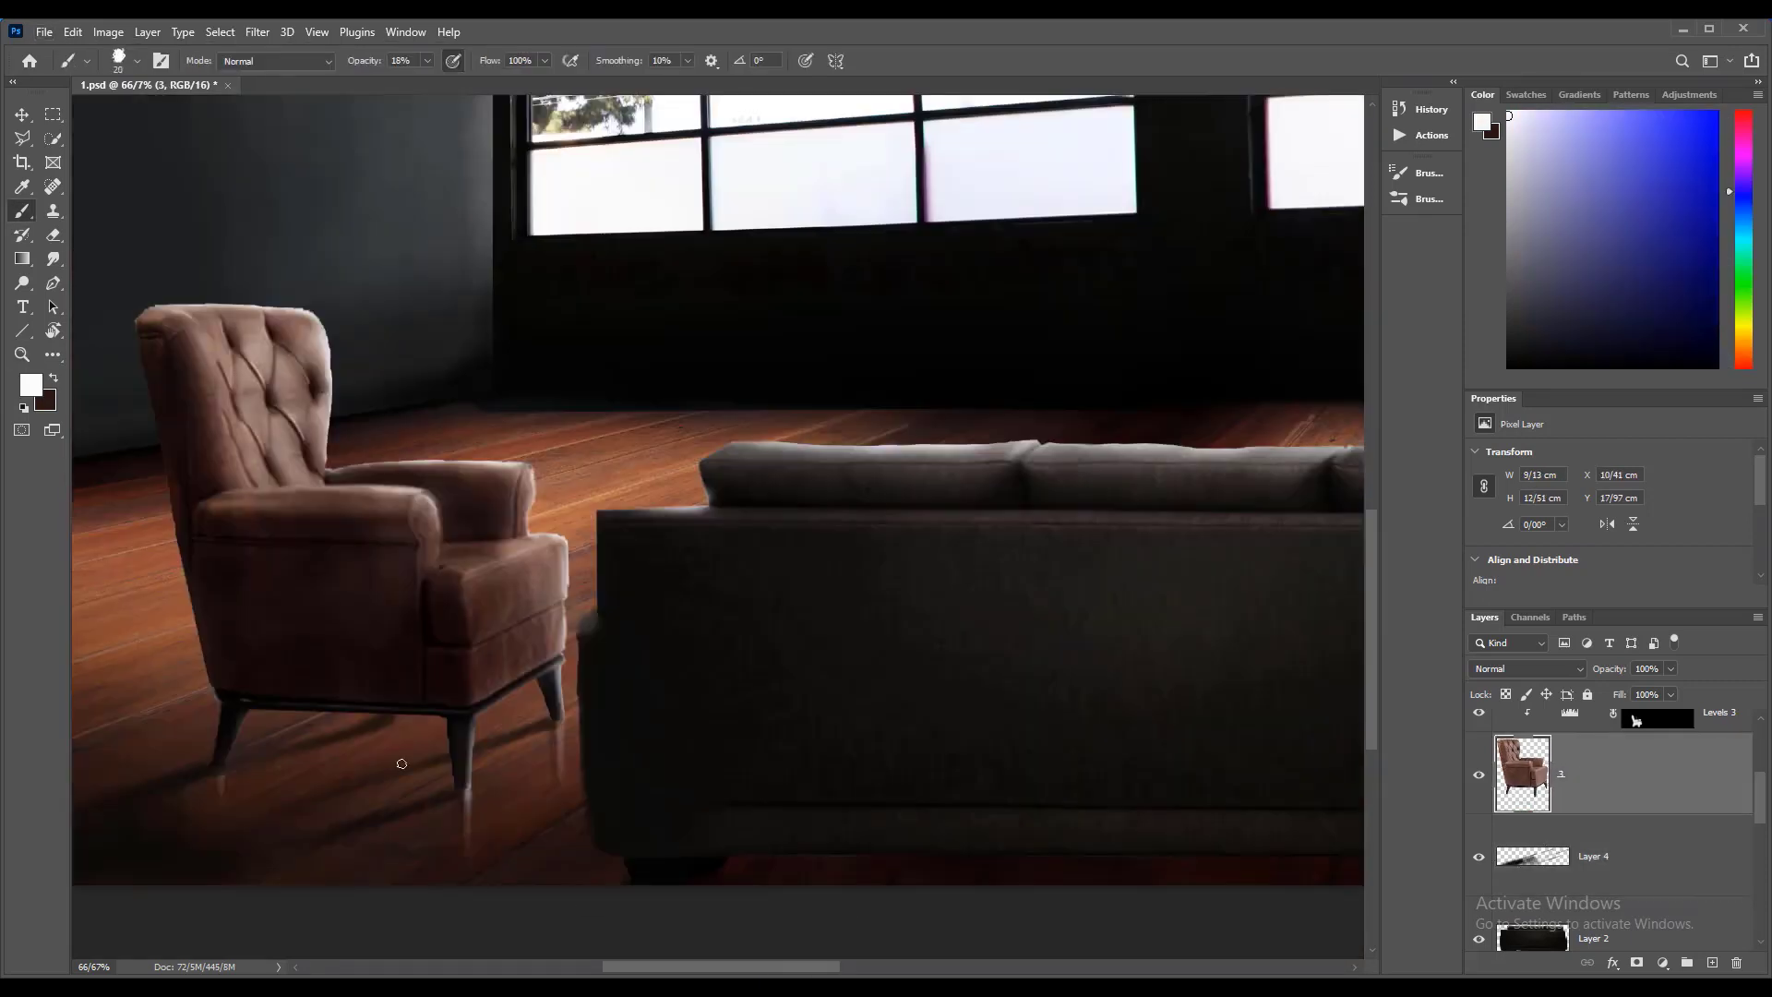
alt+click(403, 710)
Step: Merge the armchair with its Levels, highlight and shadow layers into a single layer
key(z)
alt+click(481, 797)
alt+click(481, 797)
drag(1067, 775, 972, 747)
mouse_move(1761, 805)
mouse_down()
mouse_move(1762, 771)
mouse_move(1763, 793)
mouse_up()
click(1634, 780)
shift+click(1625, 854)
right_click(1671, 780)
right_click(1703, 780)
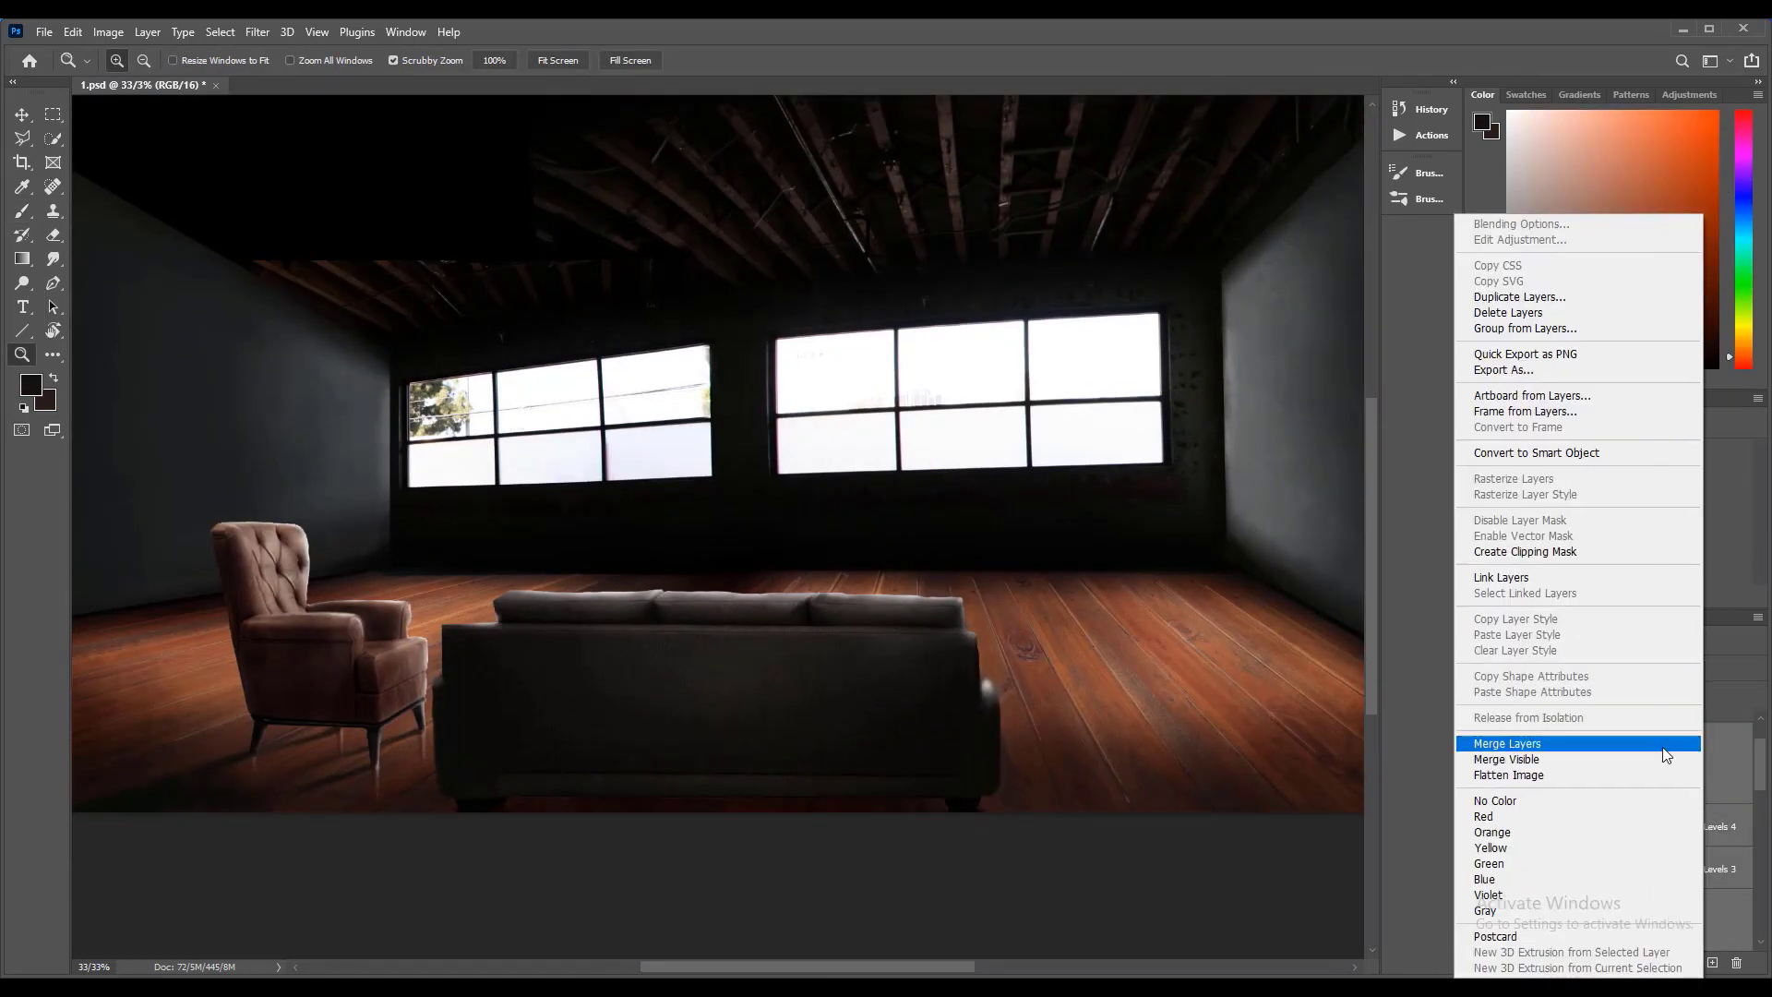
click(1661, 744)
Step: Duplicate the merged armchair, flip the copy horizontally, place it right of the sofa and move its layer below the sofa layer
key(v)
drag(314, 646, 1034, 609)
click(72, 31)
mouse_move(185, 454)
click(396, 798)
drag(831, 623, 1060, 695)
drag(1598, 785, 1686, 891)
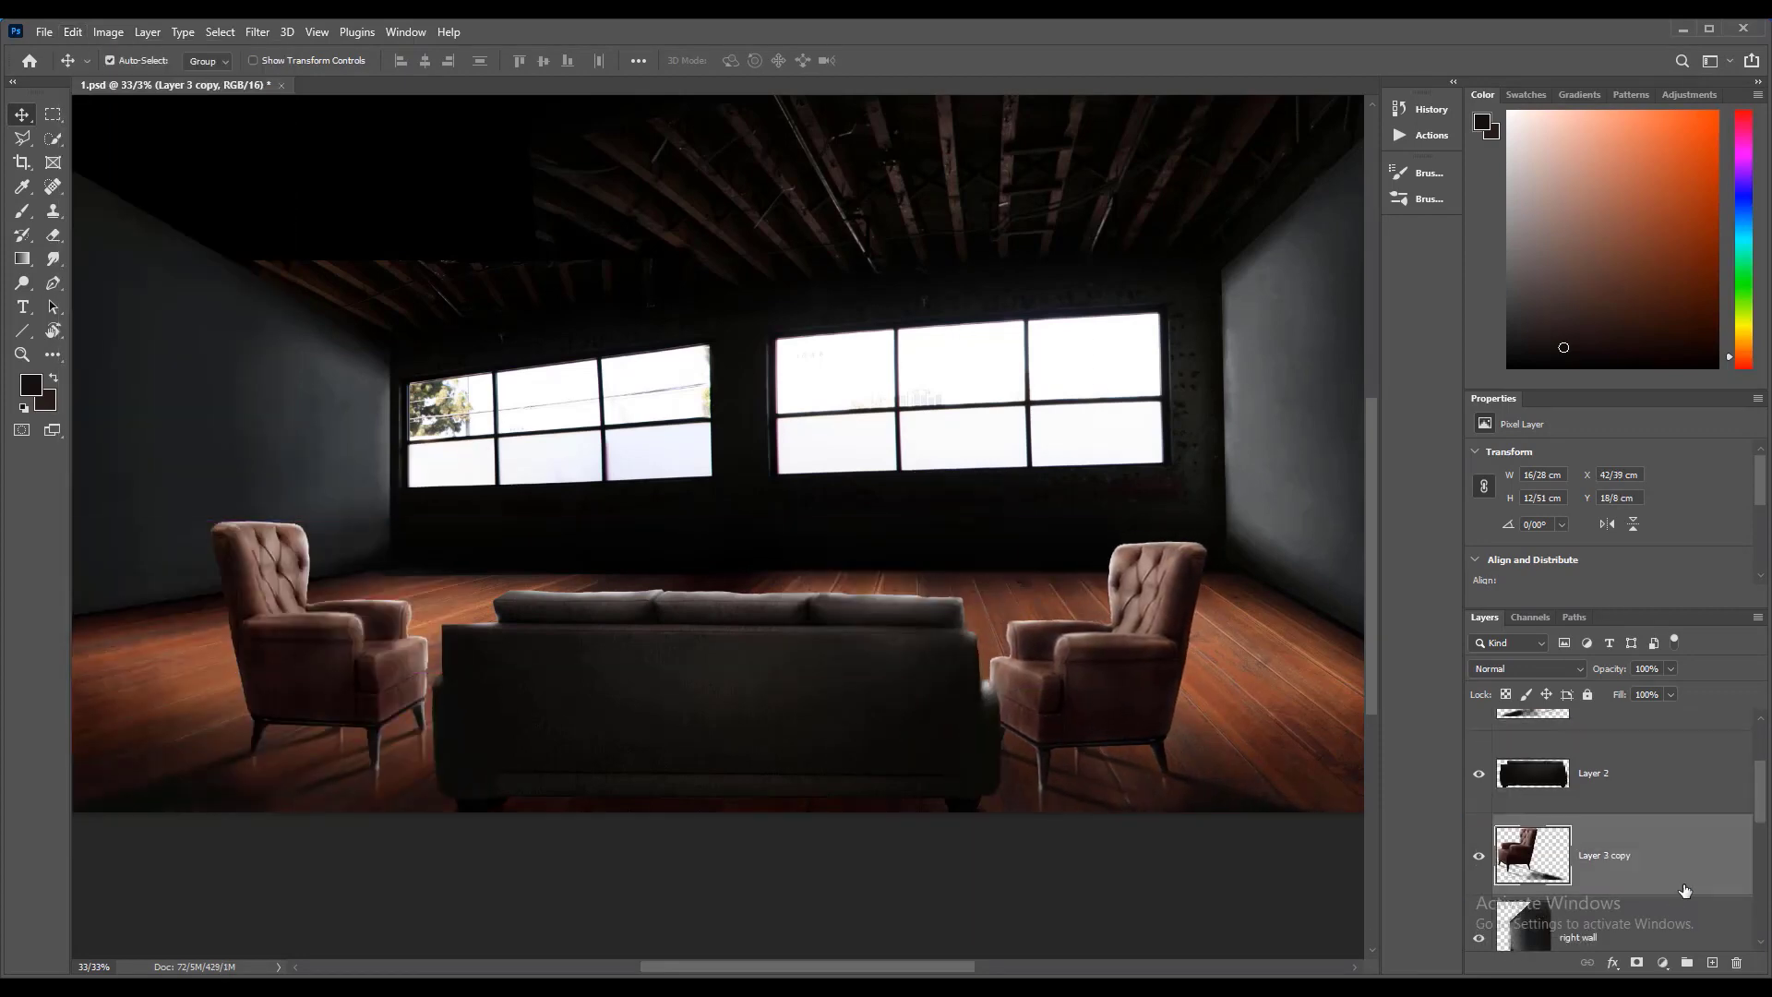
Step: Nudge the flipped armchair copy slightly up and to the left beside the sofa
key(Up)
key(Up)
key(Up)
key(Up)
key(Up)
key(Up)
key(Left)
key(Left)
key(Left)
key(Left)
key(Left)
key(Left)
Step: Scale, skew and warp the white bookcase image to match the left wall's perspective behind the left armchair
drag(938, 662, 960, 723)
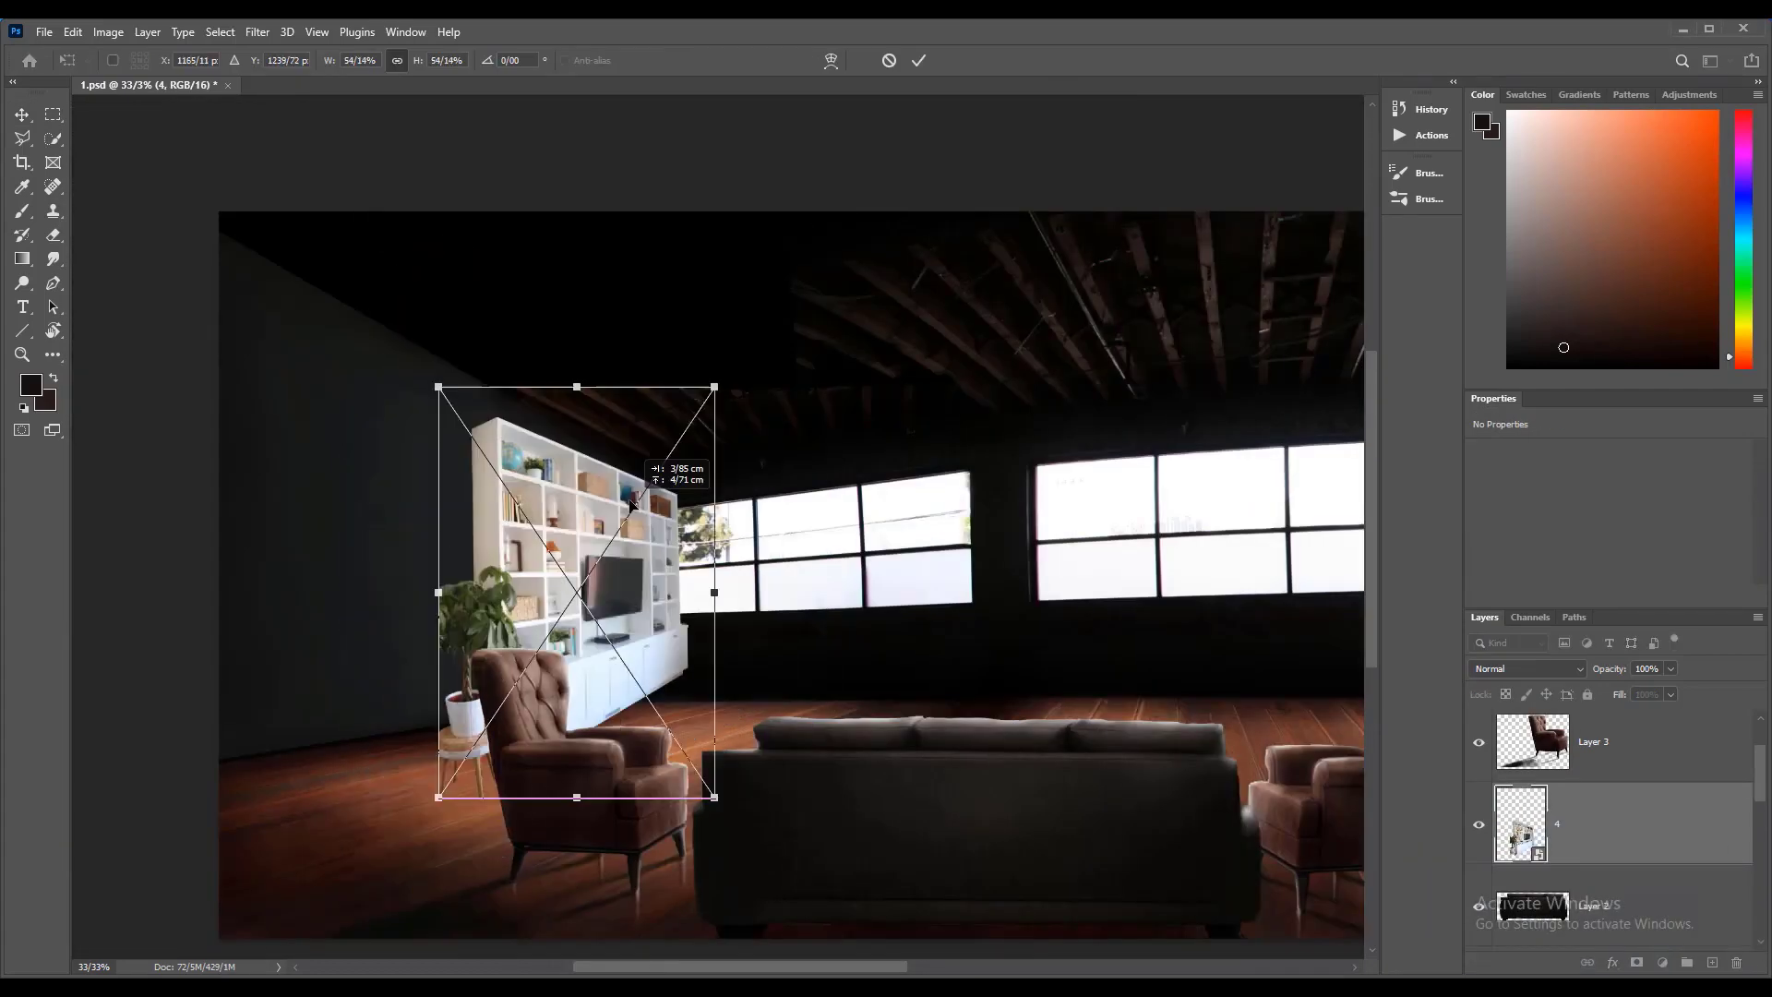
drag(443, 752, 407, 716)
drag(661, 384, 688, 398)
drag(687, 859, 693, 891)
drag(557, 396, 558, 380)
drag(601, 720, 407, 687)
drag(505, 349, 505, 368)
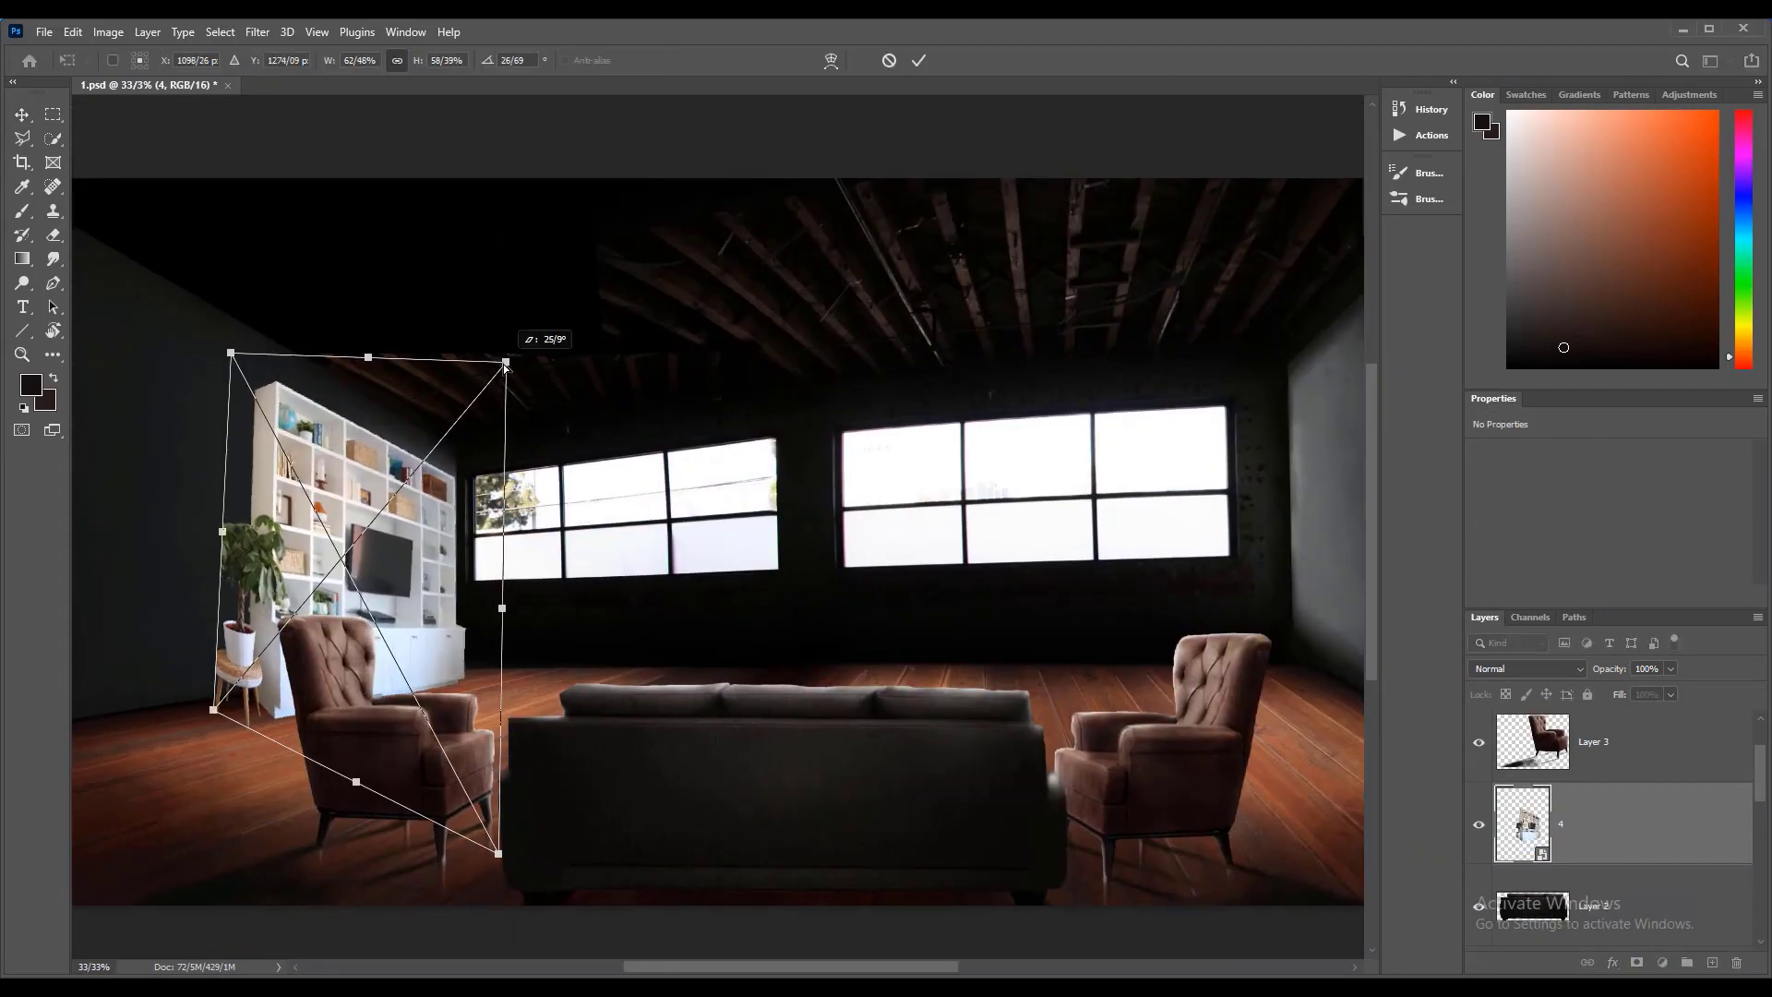
key(Escape)
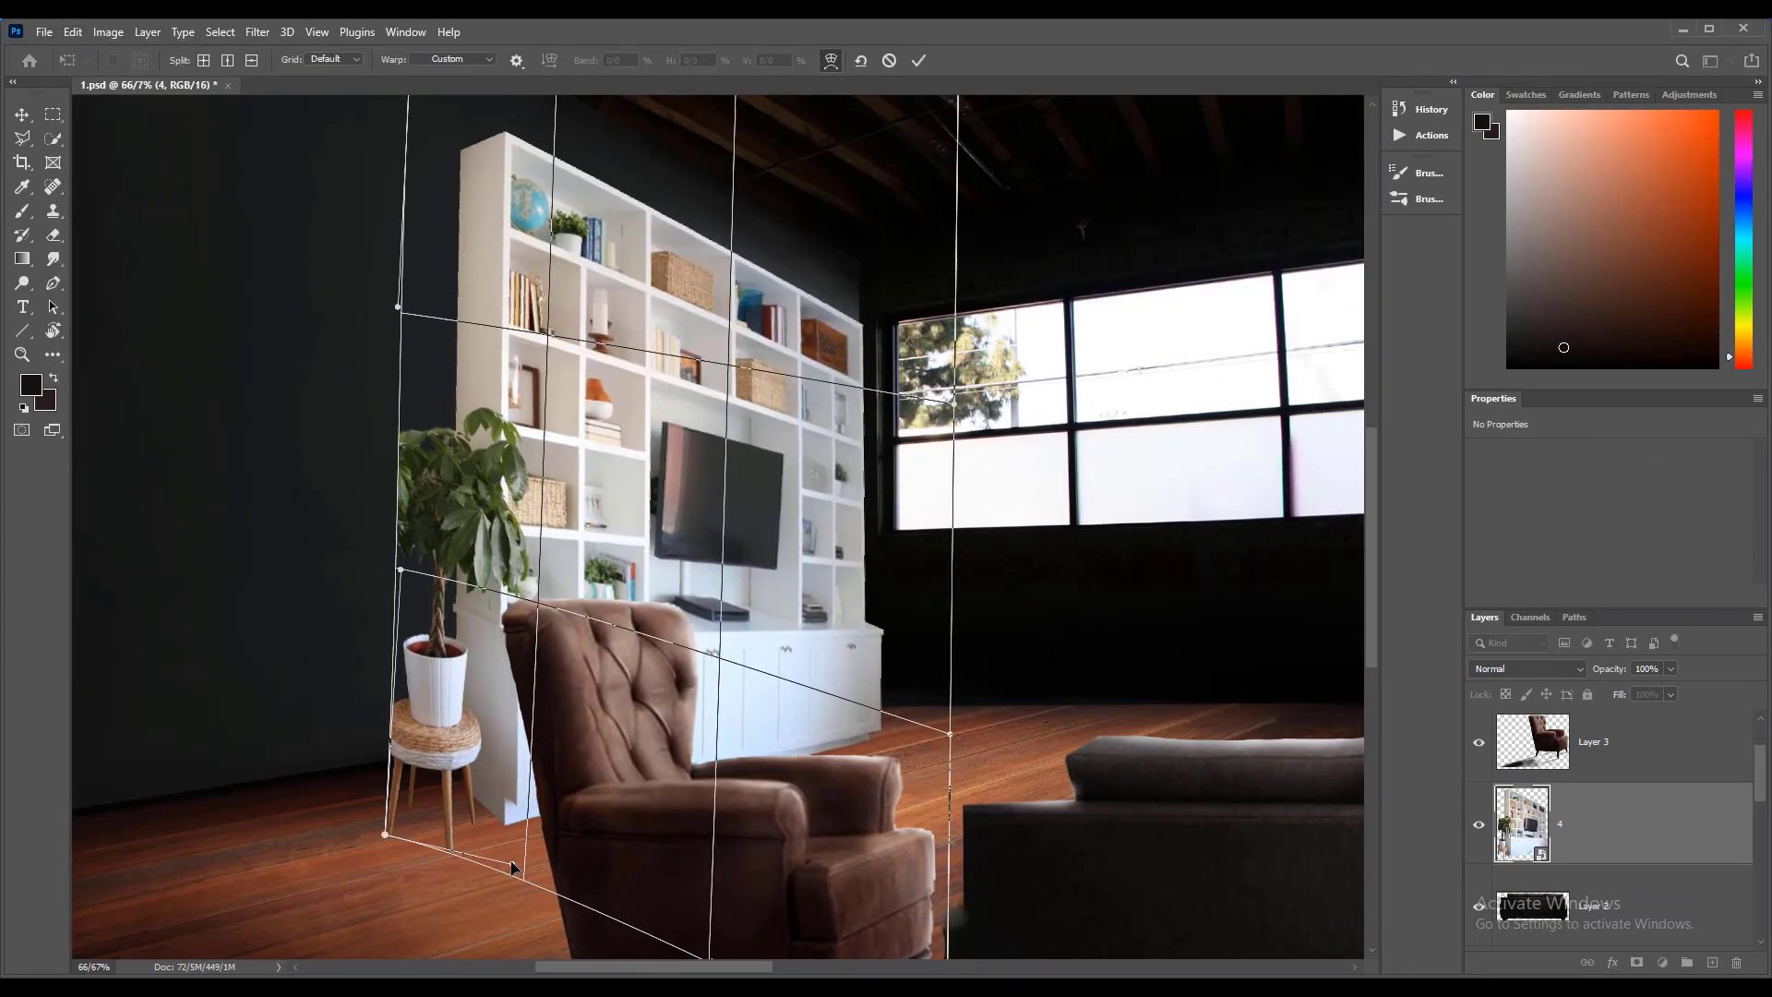
key(Return)
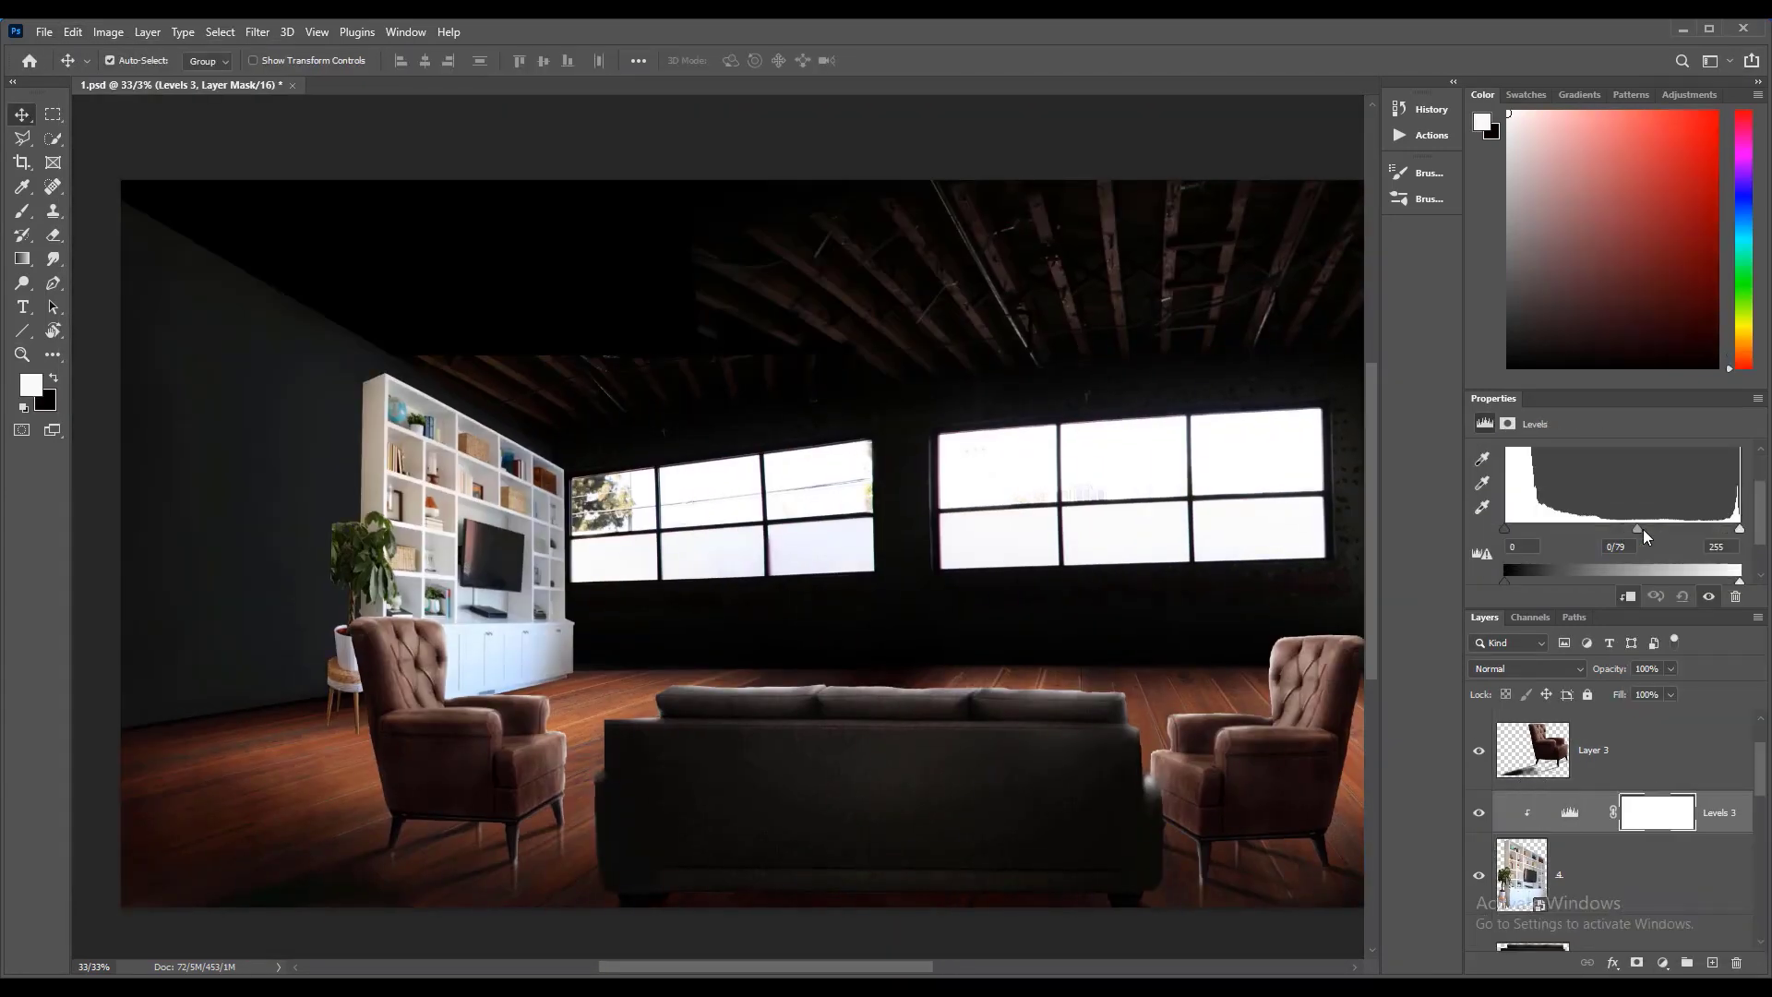
Step: Set the midtone of the Levels adjustment clipped to the bookcase to 0.32
drag(1643, 529, 1692, 529)
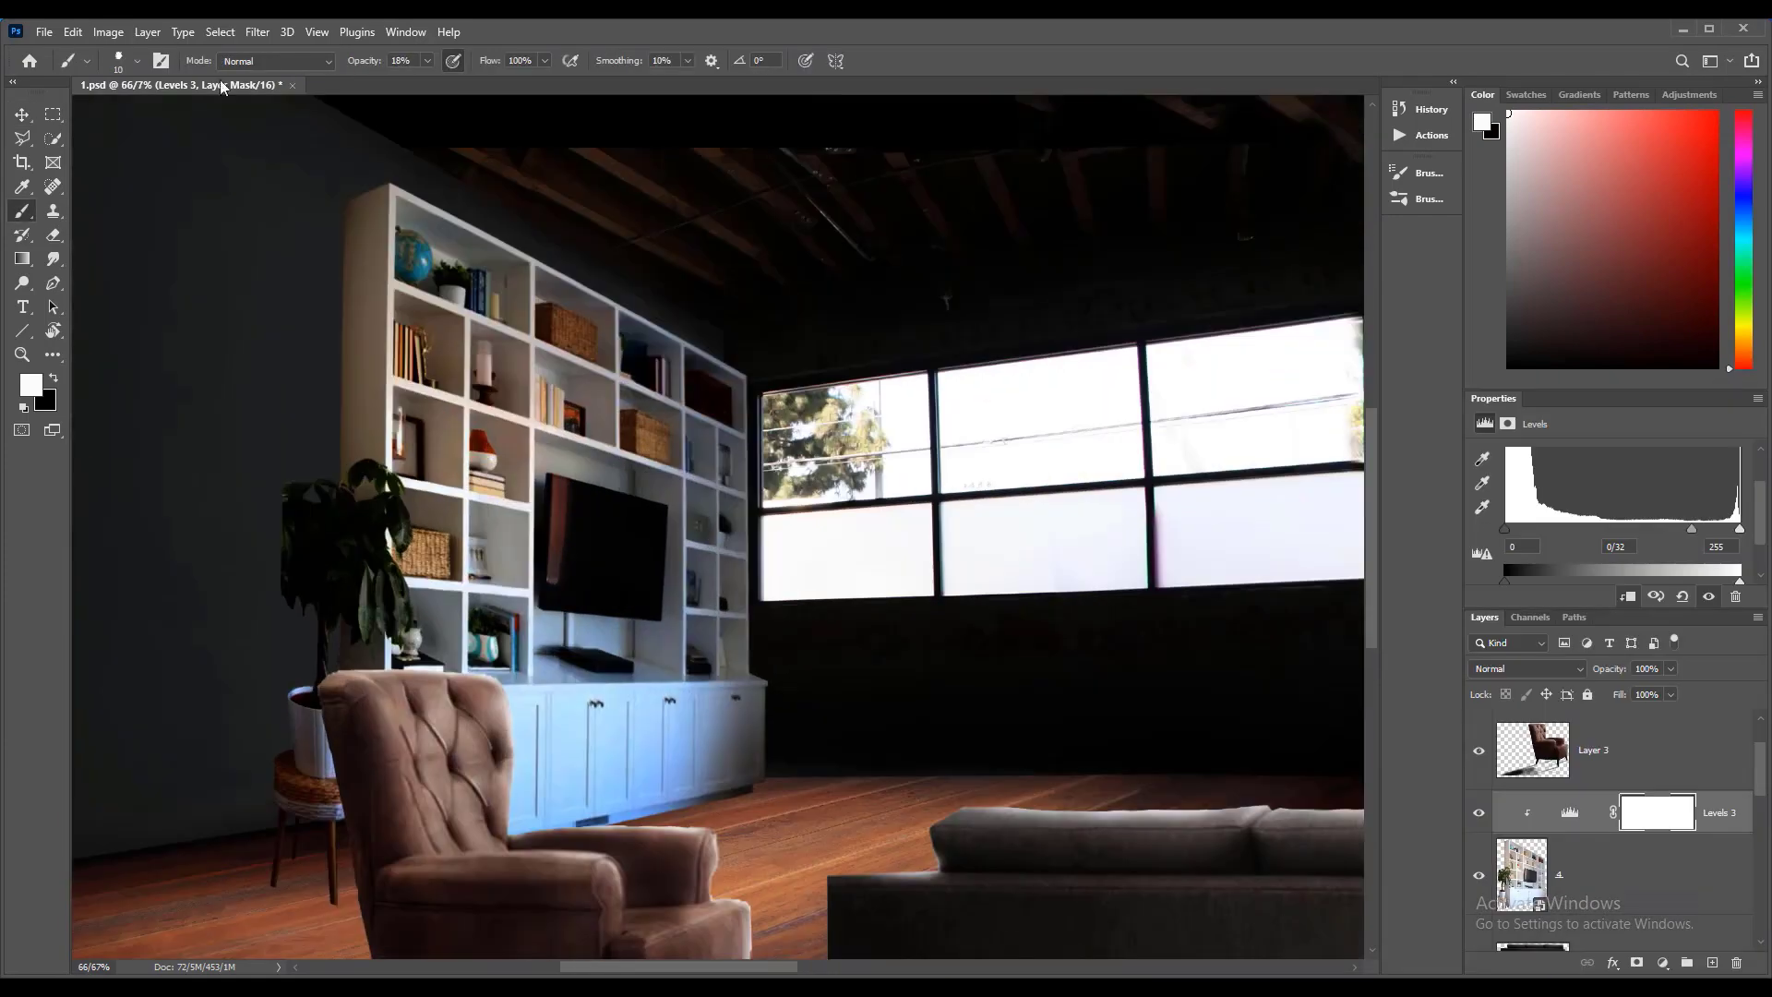